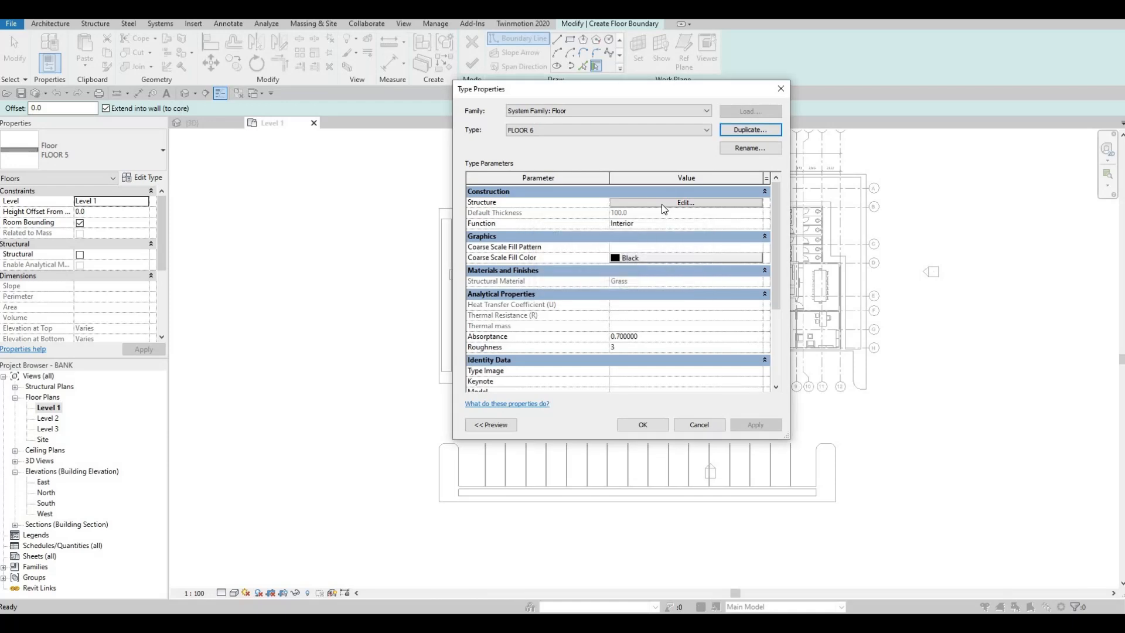
Step: Assign Concrete, C50/60 from the AEC Materials library to the structure layer of FLOOR 6 and accept the type
left_click(587, 209)
left_click(595, 210)
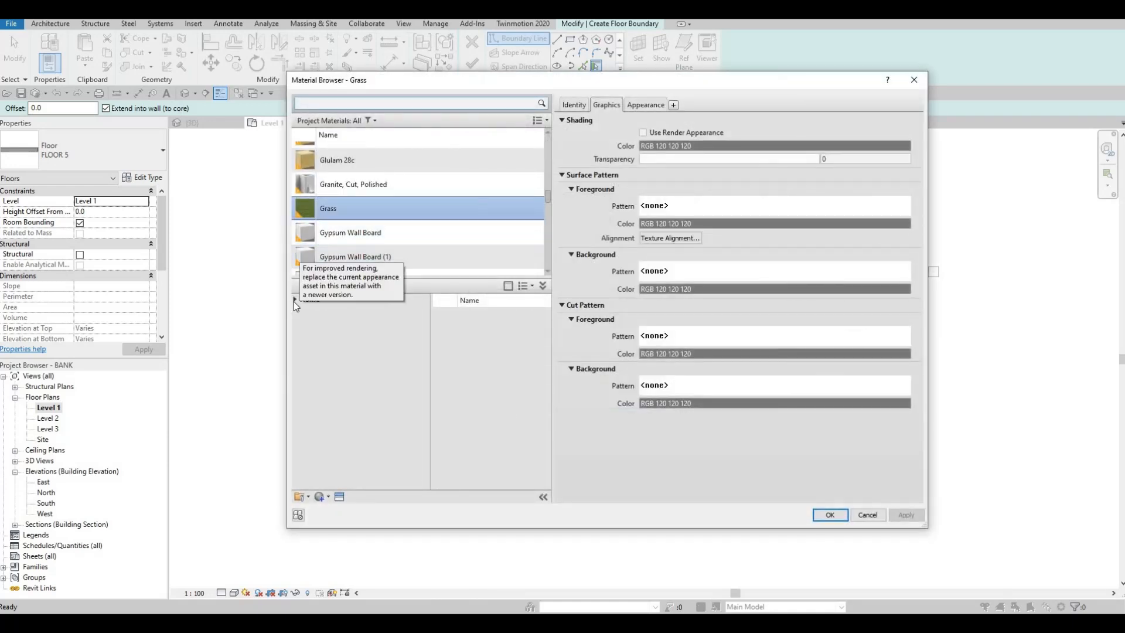
left_click(298, 322)
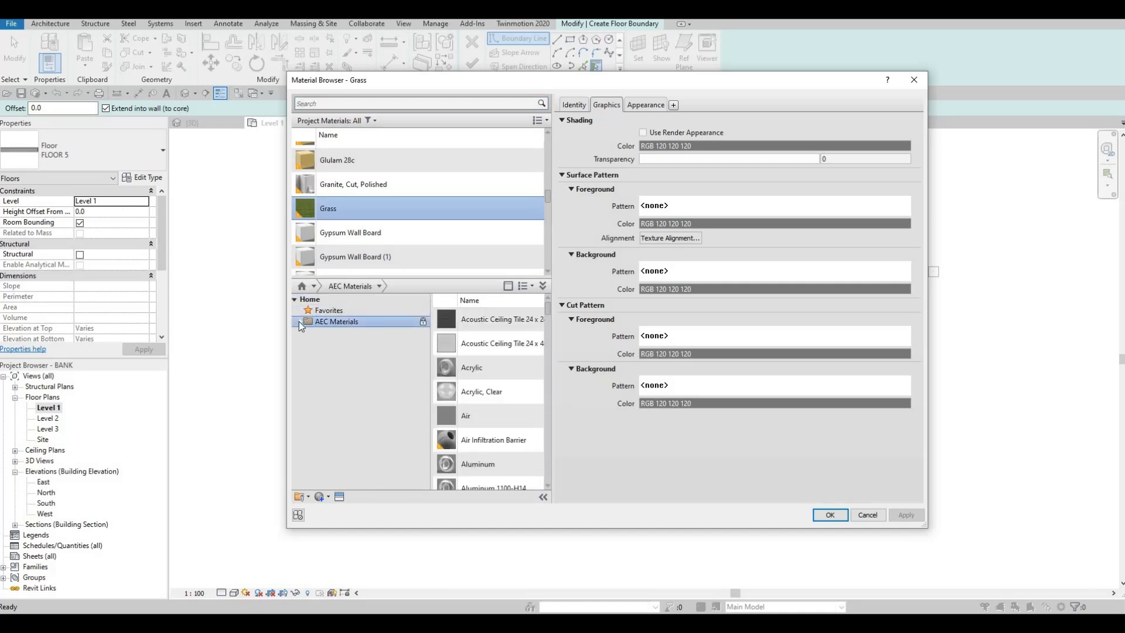
left_click(299, 322)
left_click(335, 355)
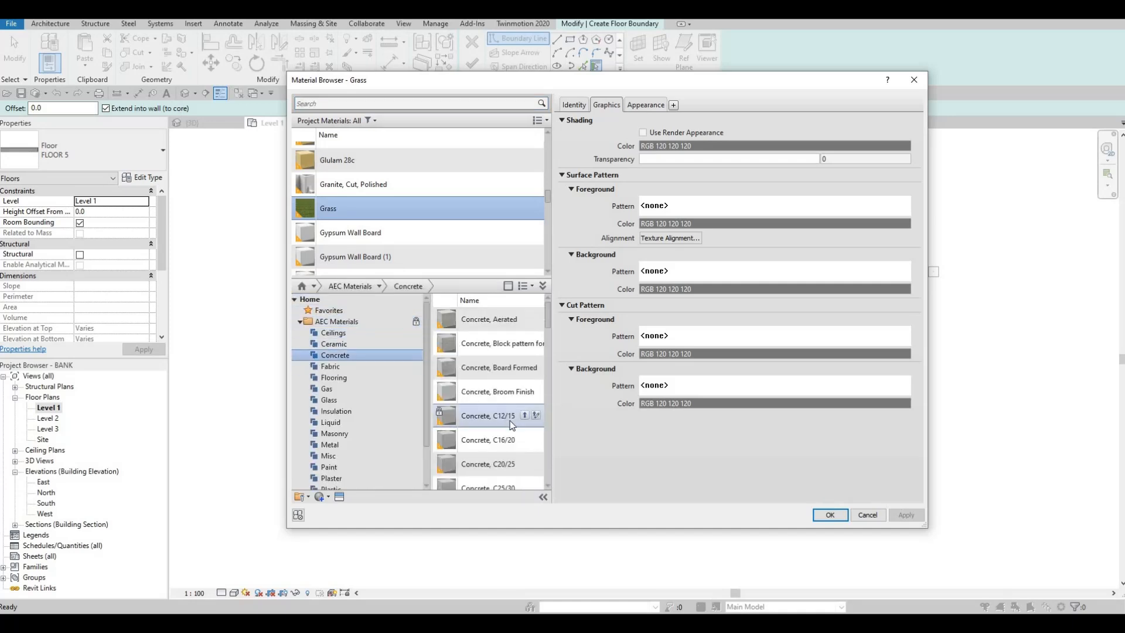
scroll(507, 420, "down", 2)
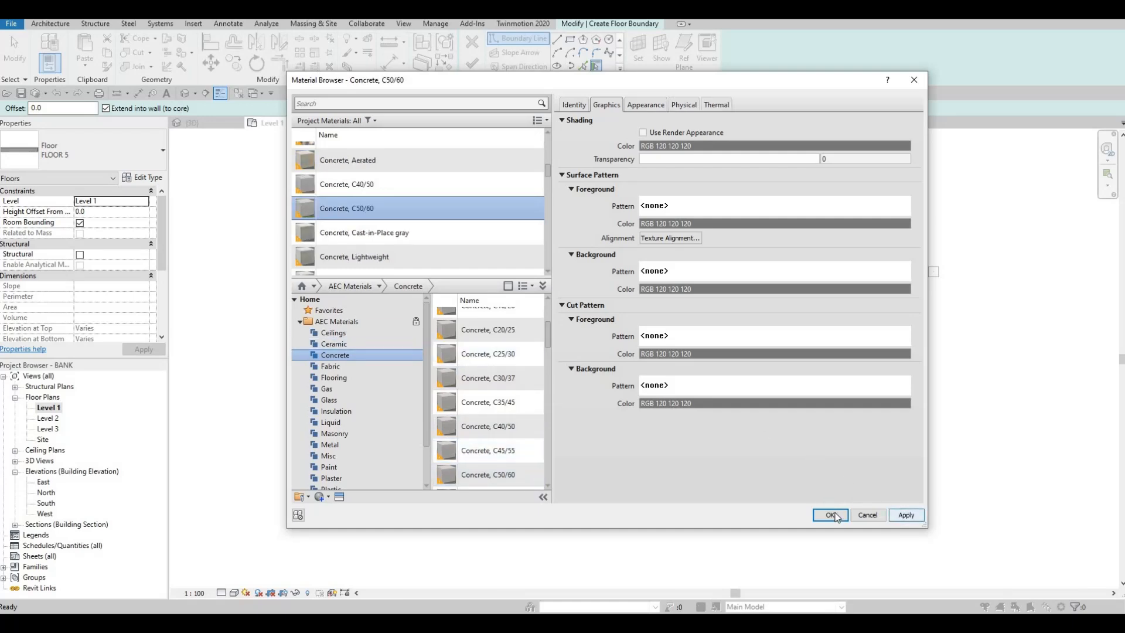
key("Return")
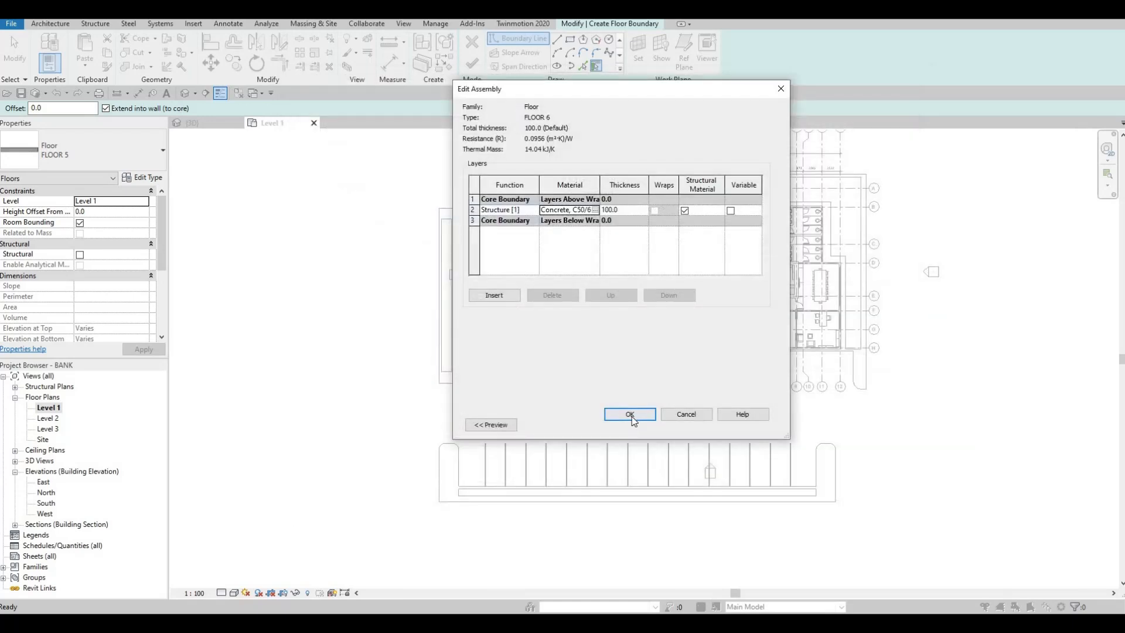
left_click(630, 414)
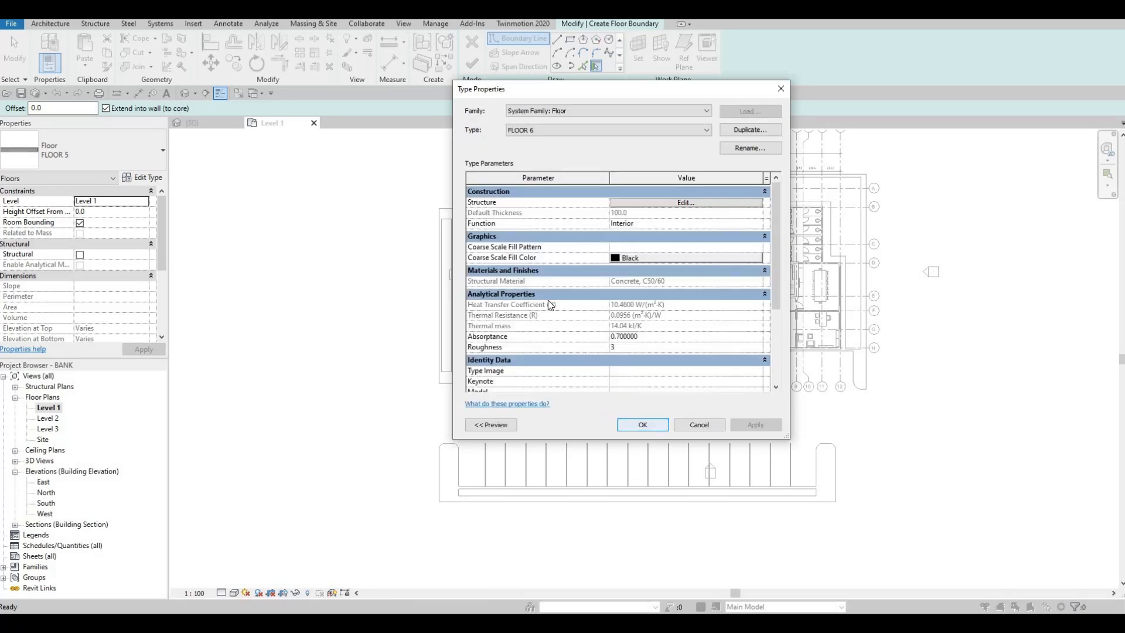
key("Return")
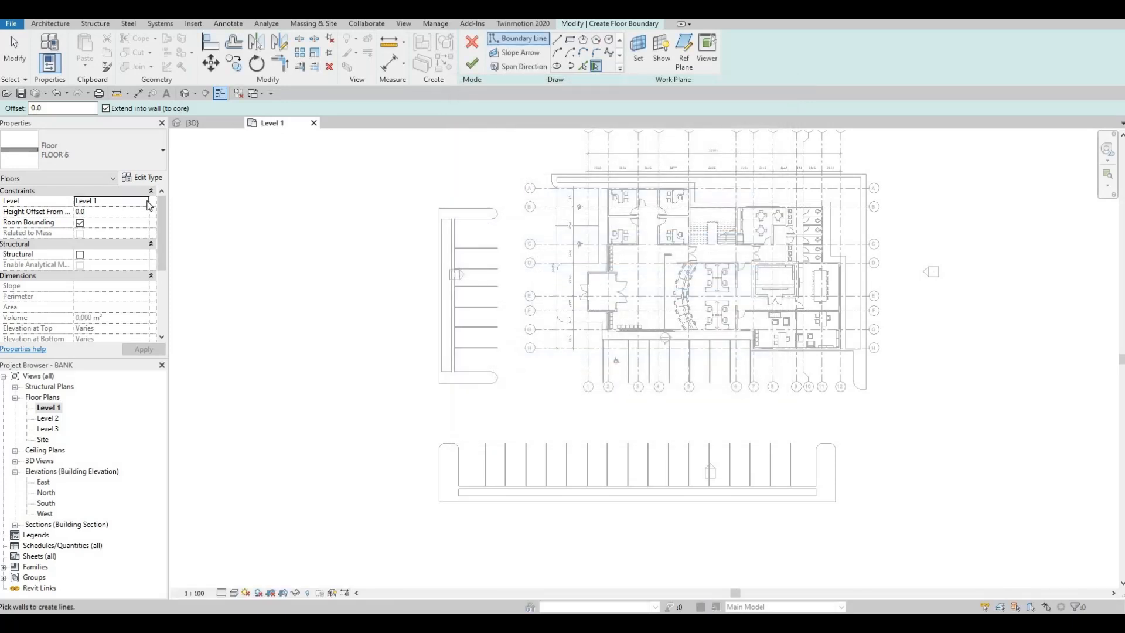
Step: Set the new floor's height offset from Level 1 to -100
left_click(105, 209)
type("-100")
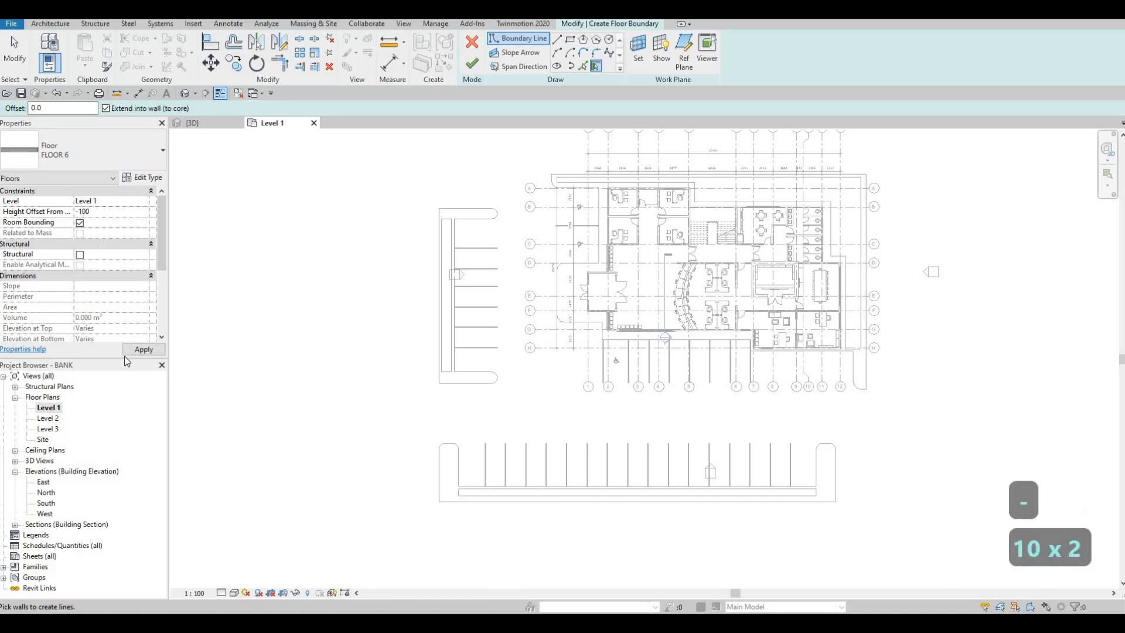
left_click(136, 352)
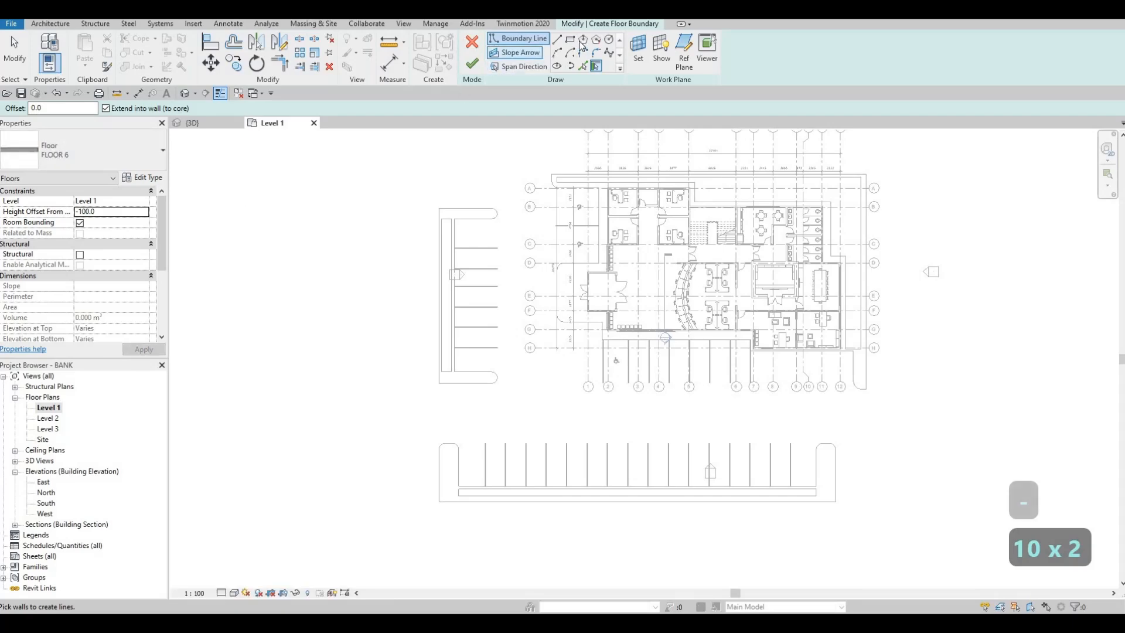
Step: Sketch a rectangular floor boundary about 64000 by 56000 mm enclosing the building and both parking islands
scroll(869, 187, "up", 3)
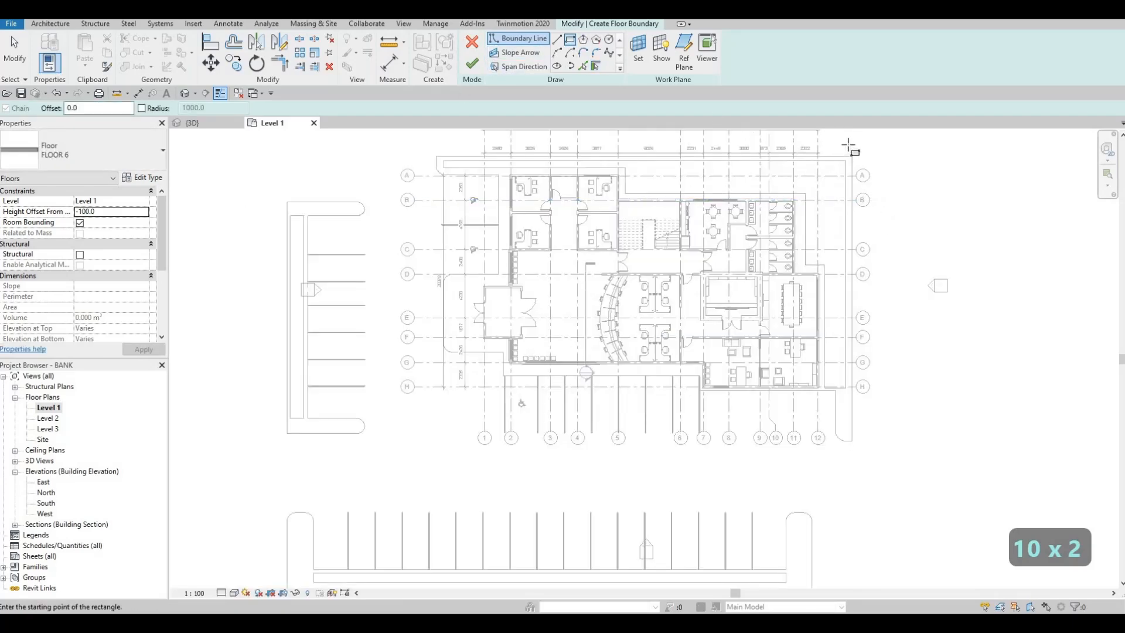
left_click(845, 142)
scroll(415, 429, "down", 5)
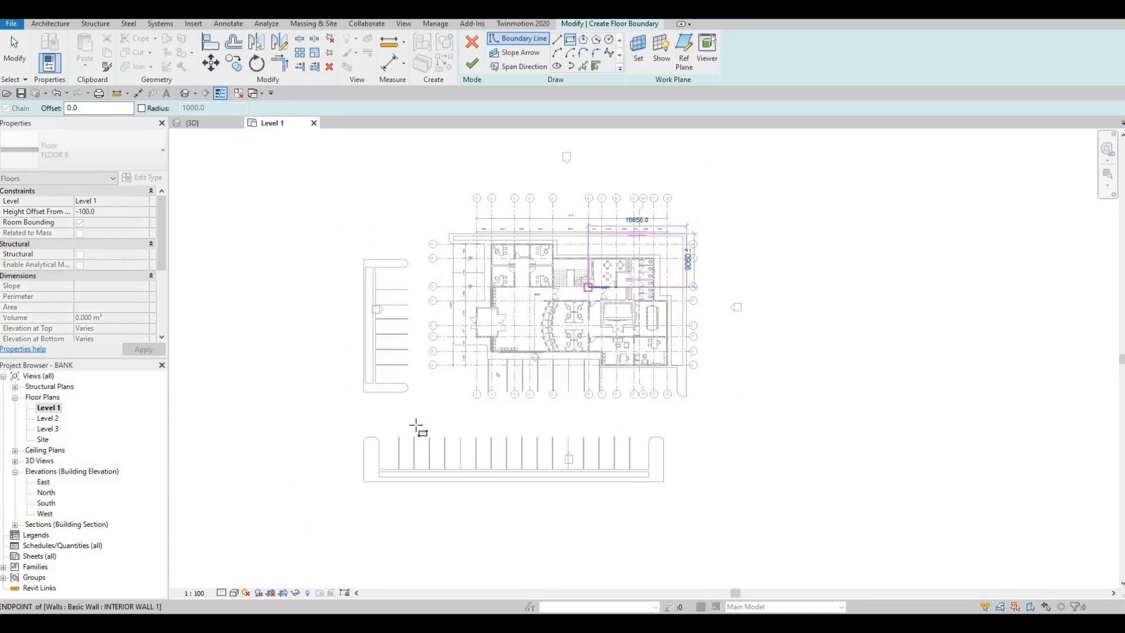
scroll(409, 448, "up", 1)
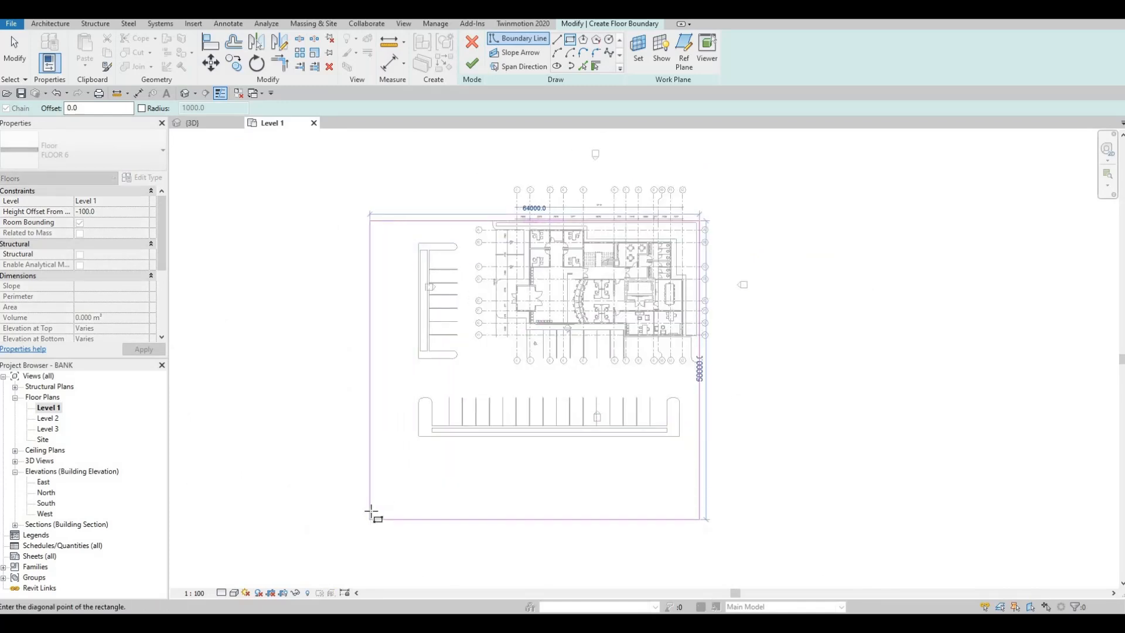
left_click(453, 498)
key("Escape")
key("Escape")
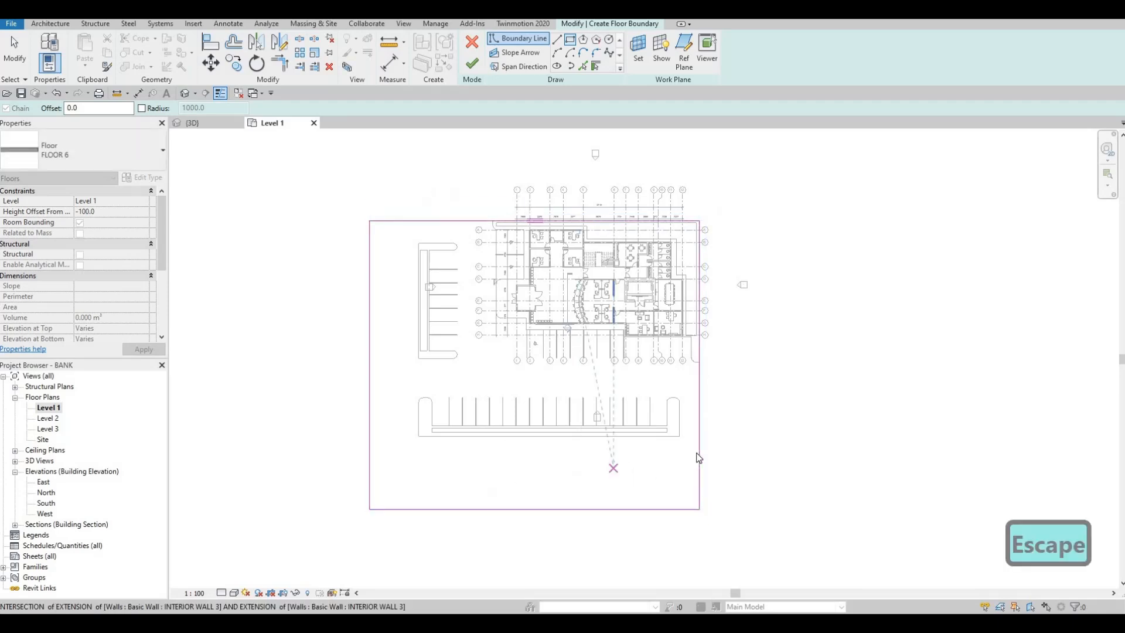
left_click(700, 458)
key("Right")
key("Right")
key("Right")
key("Right")
key("Right")
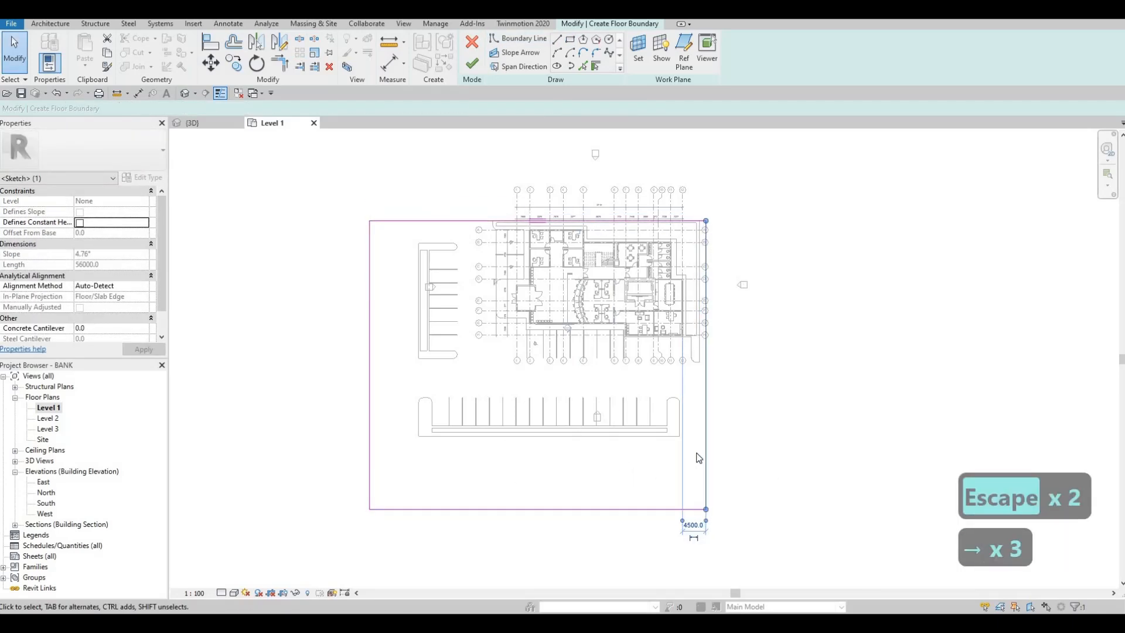
key("Left")
key("Left")
key("Left")
key("Left")
key("Left")
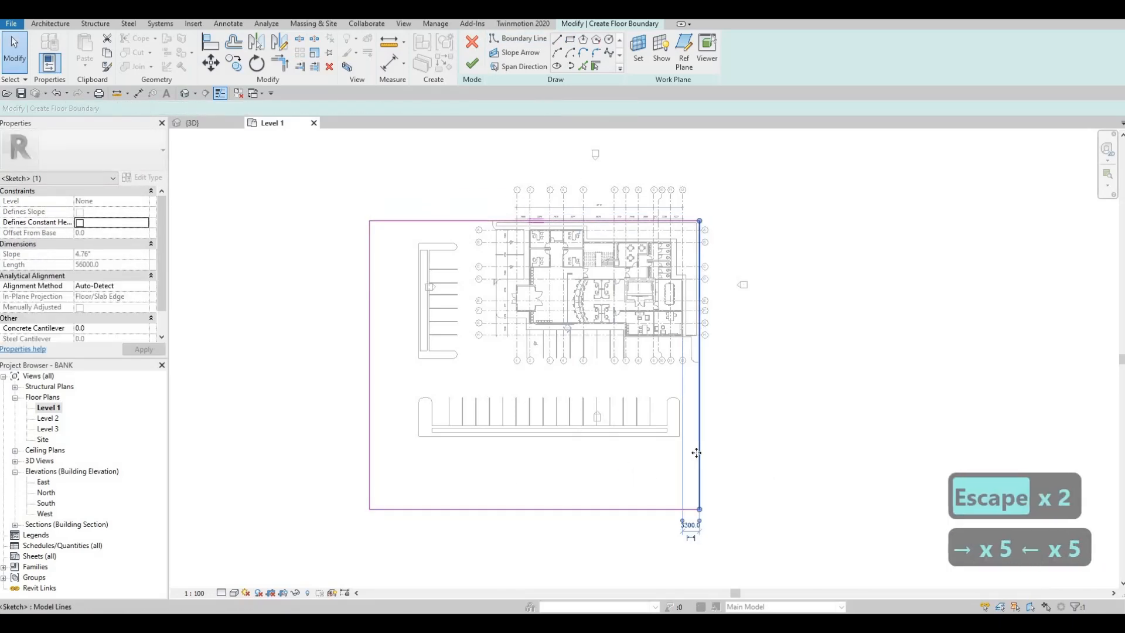
key("Down")
key("Escape")
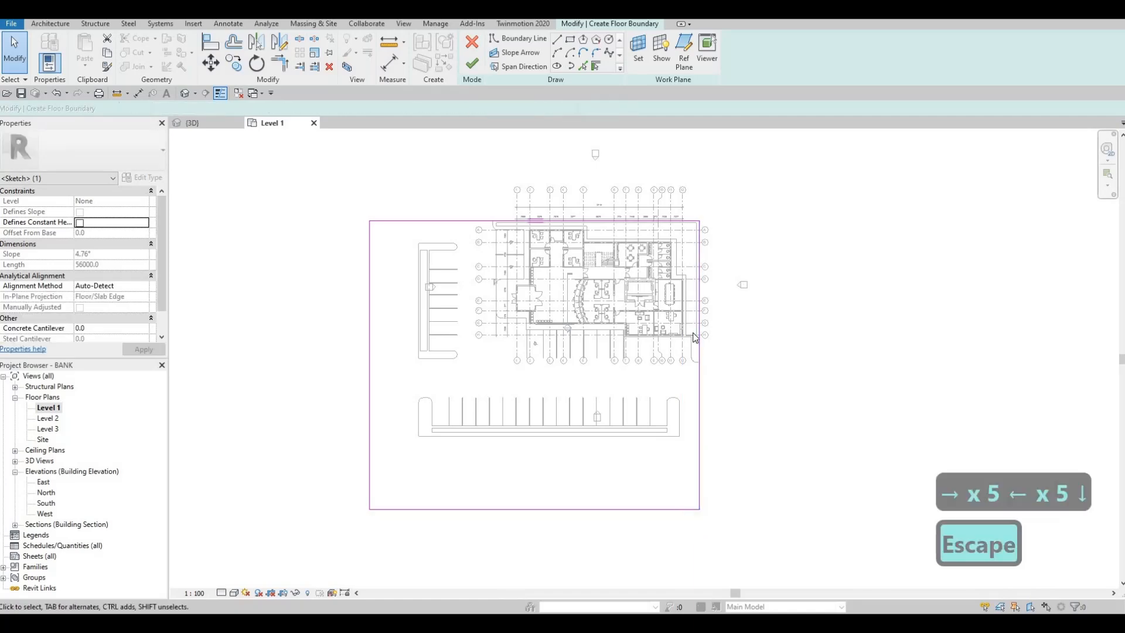
Step: Finish the floor boundary sketch to create the site floor
scroll(686, 343, "up", 5)
scroll(686, 342, "down", 8)
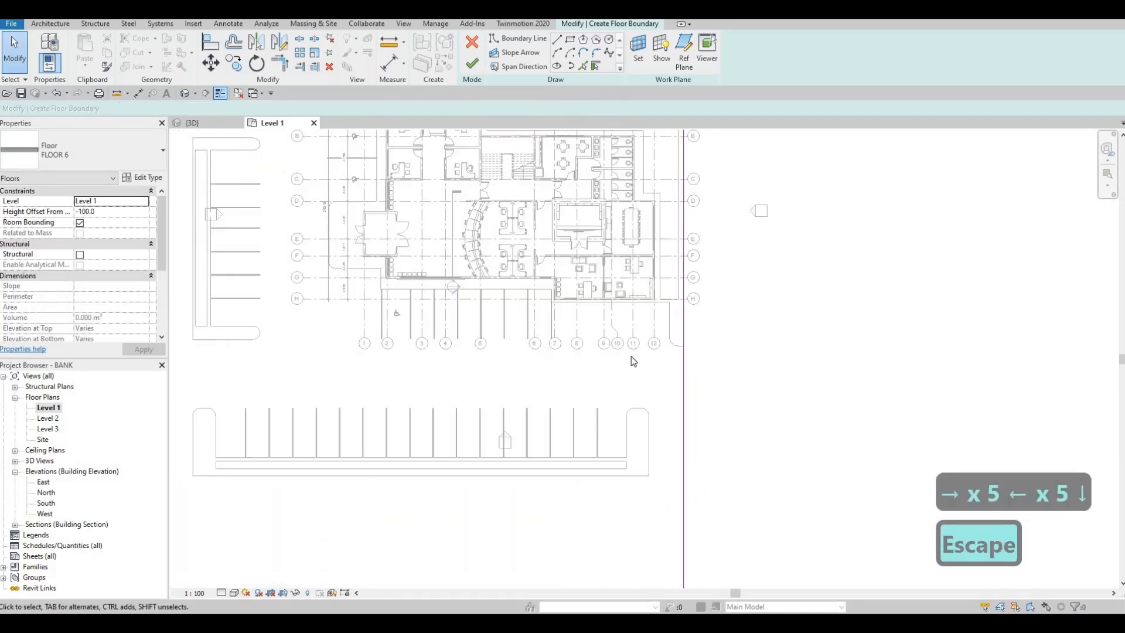
left_click(472, 64)
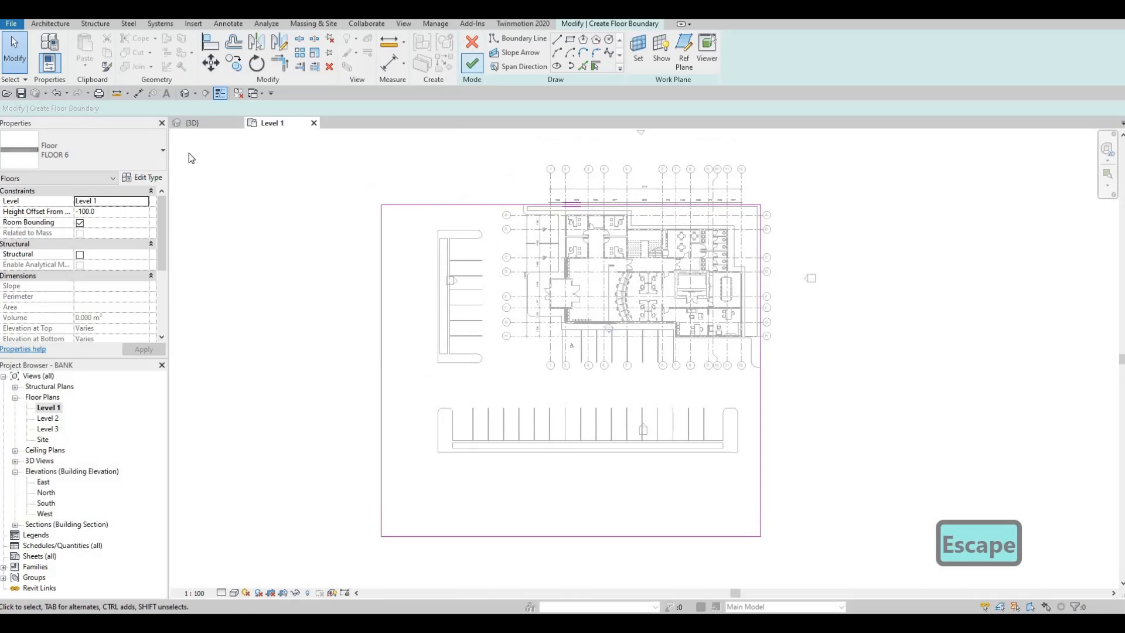
Step: Examine the new floor around the building, parking bays and planted islands in the 3D view
left_click(208, 121)
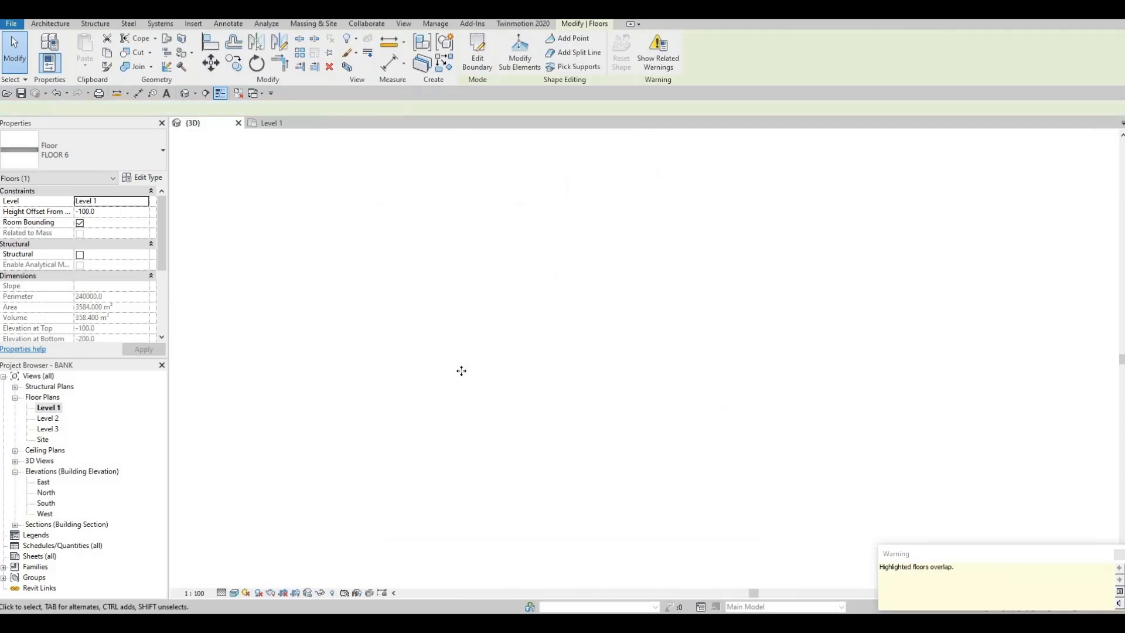
key("Escape")
key("Escape")
scroll(567, 453, "up", 8)
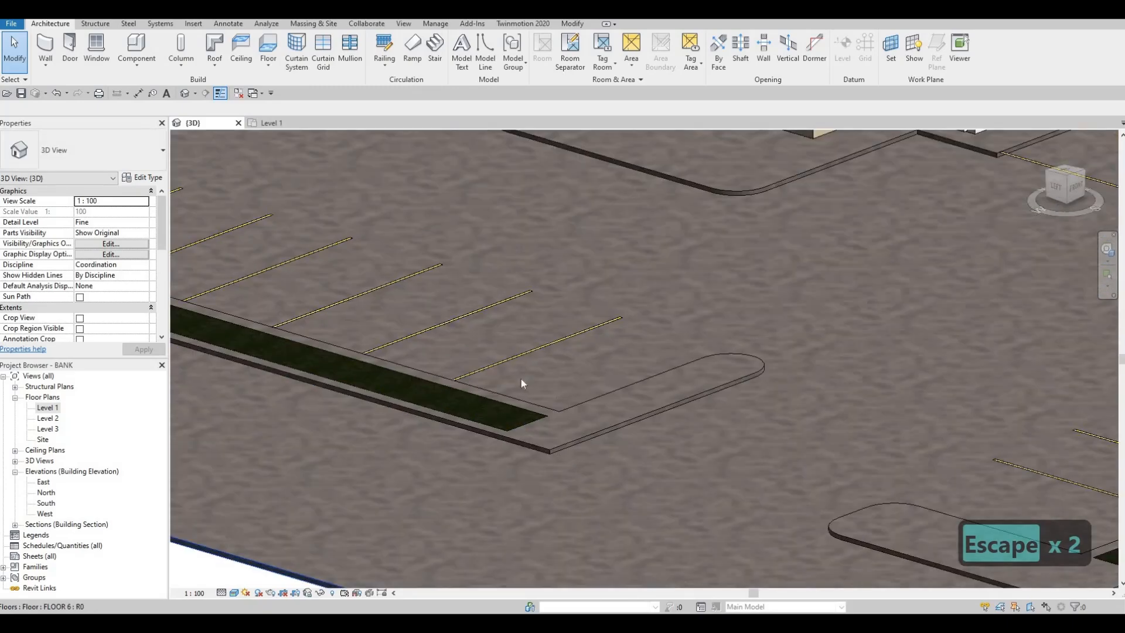
scroll(546, 448, "down", 3)
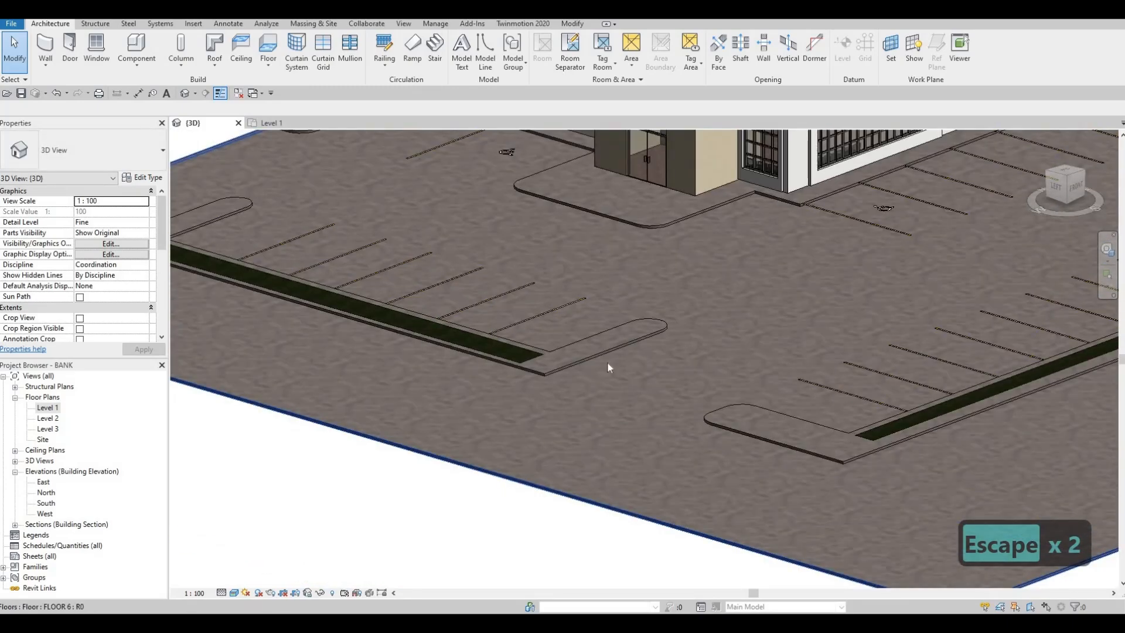
scroll(653, 235, "down", 3)
key("Escape")
scroll(666, 236, "up", 6)
middle_click_drag(732, 347, 698, 333, "shift")
scroll(648, 410, "down", 2)
middle_click_drag(648, 410, 600, 437, "shift")
scroll(600, 437, "down", 3)
middle_click_drag(849, 415, 810, 376, "shift")
scroll(794, 389, "down", 2)
scroll(402, 248, "down", 1)
middle_click_drag(403, 248, 536, 260)
middle_click_drag(480, 316, 536, 319)
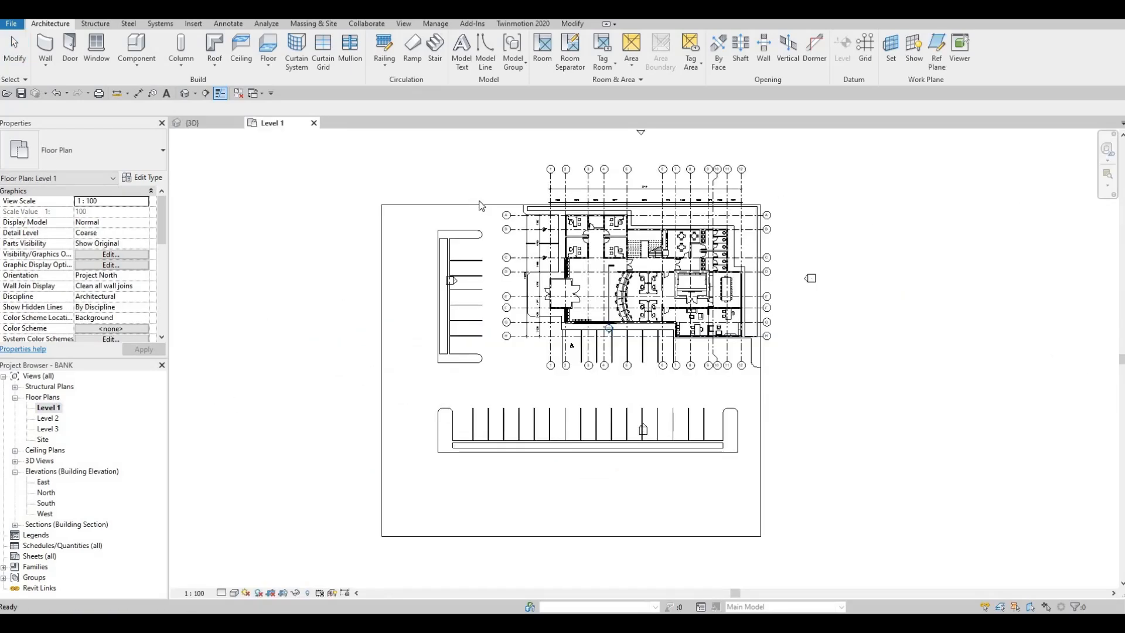
Step: Edit the floor boundary, moving its top edge about 13000 above grid A, its bottom edge about 40000 below grid G, and its left edge outward
left_click(477, 205)
left_click(478, 57)
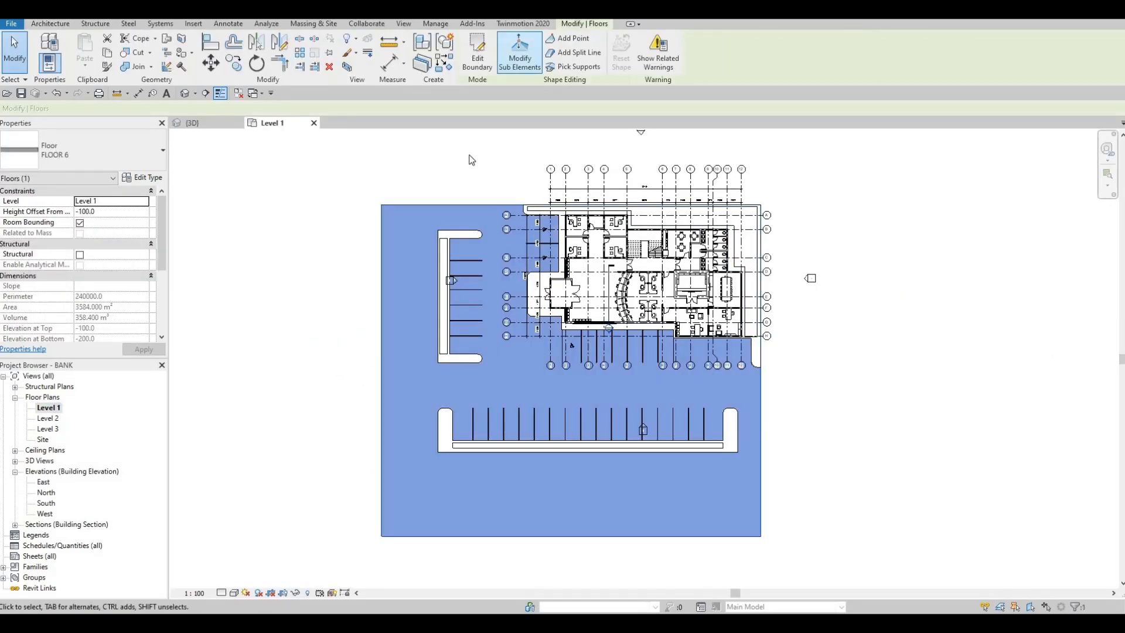
left_click_drag(467, 158, 469, 138)
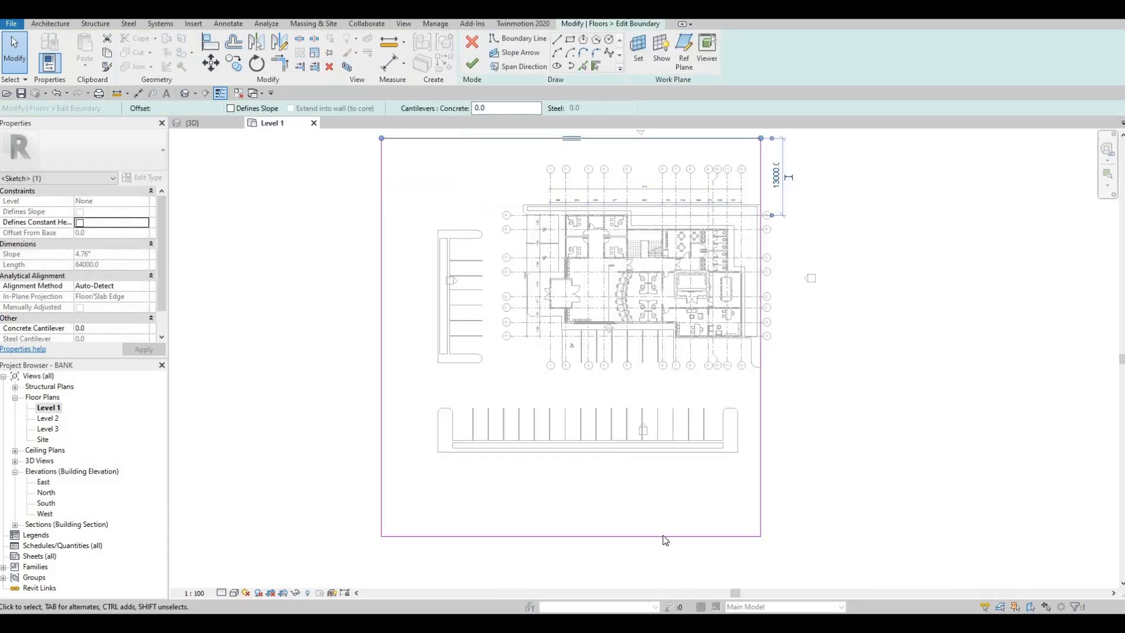
left_click_drag(653, 536, 650, 560)
left_click(380, 326)
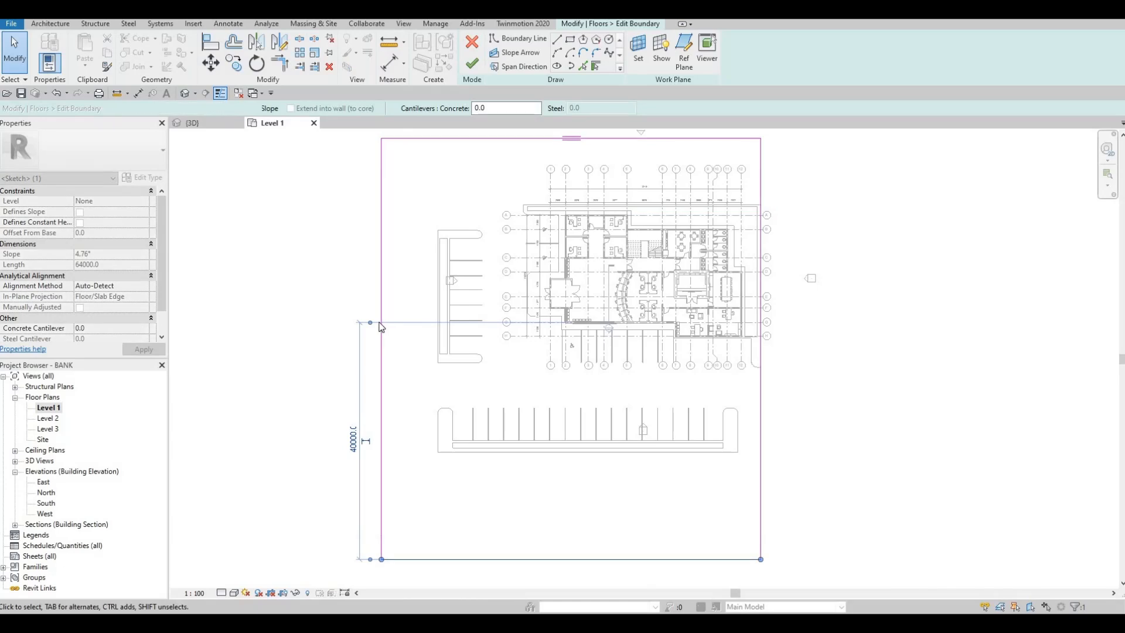
left_click_drag(380, 301, 354, 299)
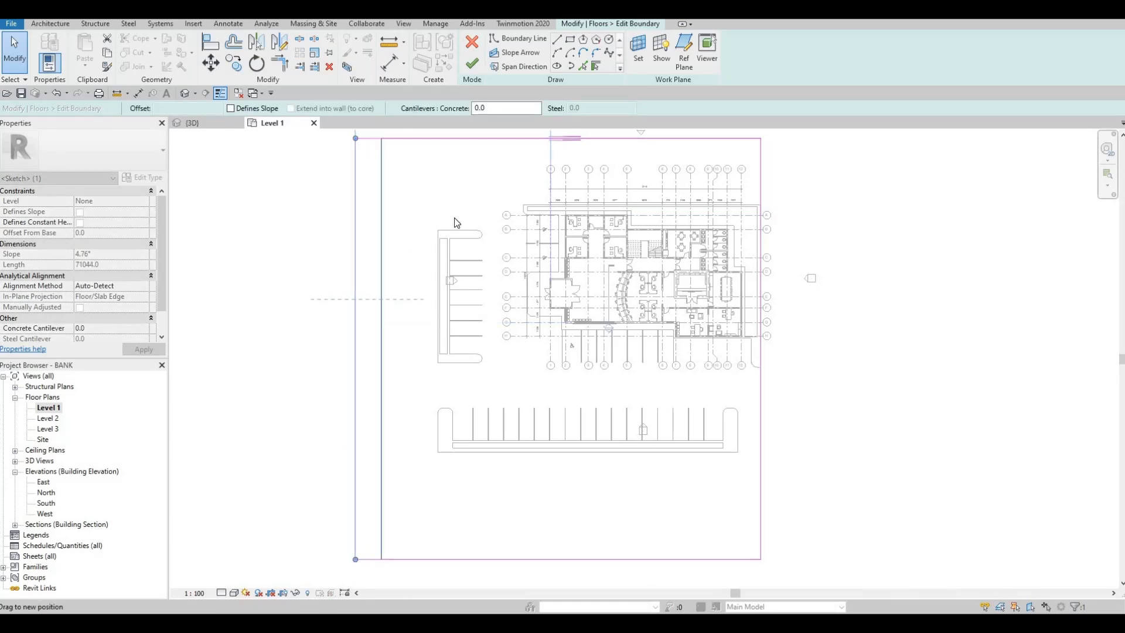
key("Escape")
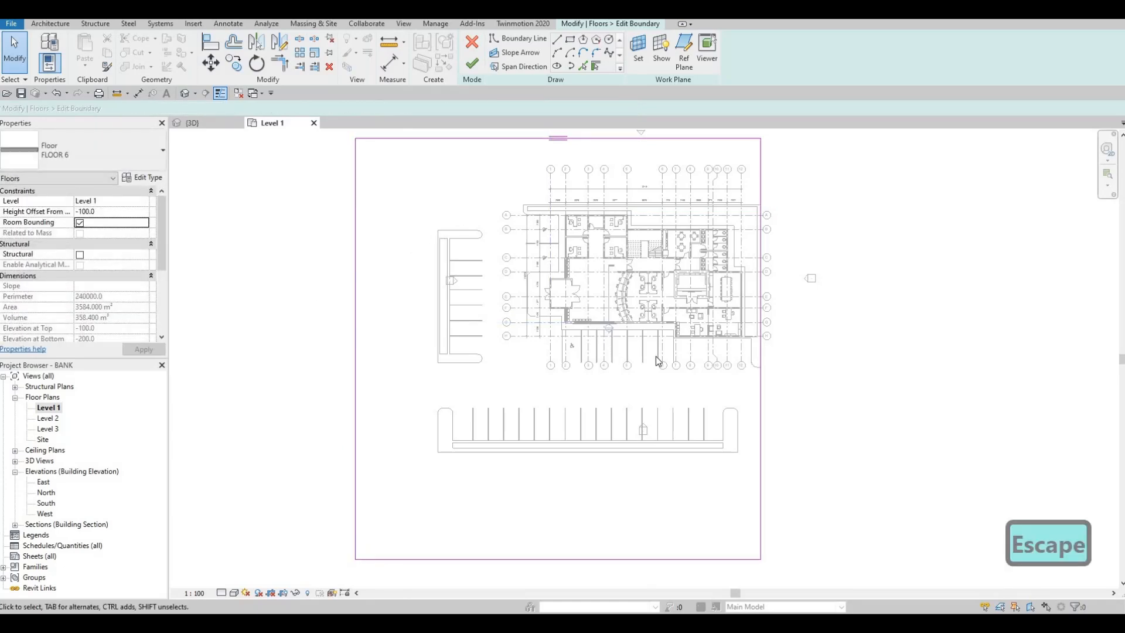
Step: Move the boundary's right edge to about 27000 mm beyond grid 12 and finish the boundary edit
middle_click_drag(748, 342, 745, 321)
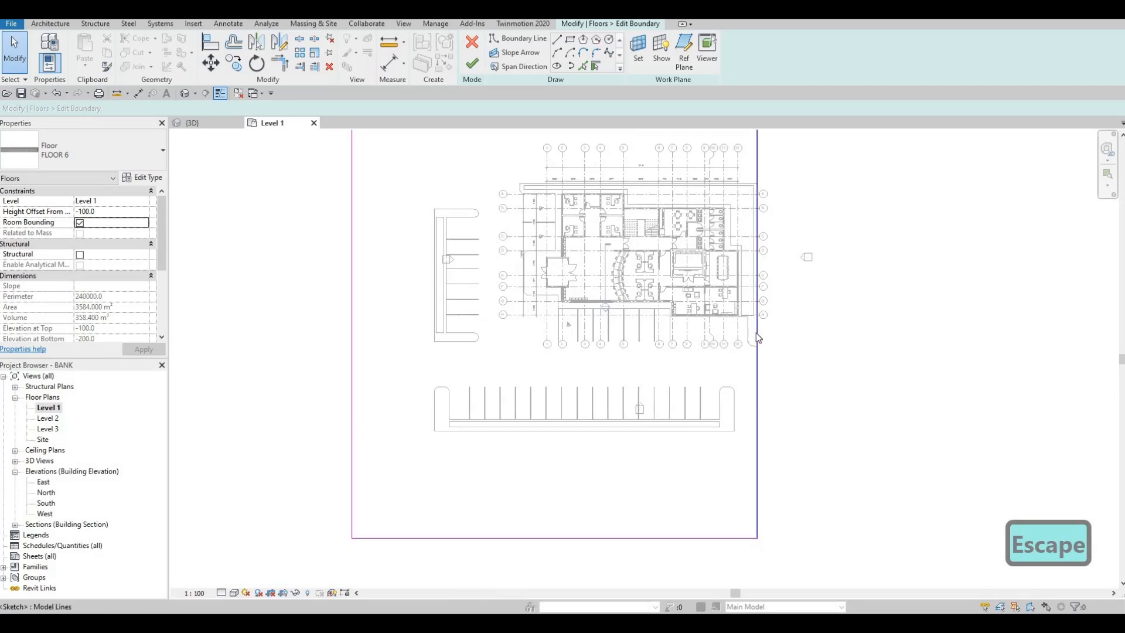
left_click(759, 352)
key("Escape")
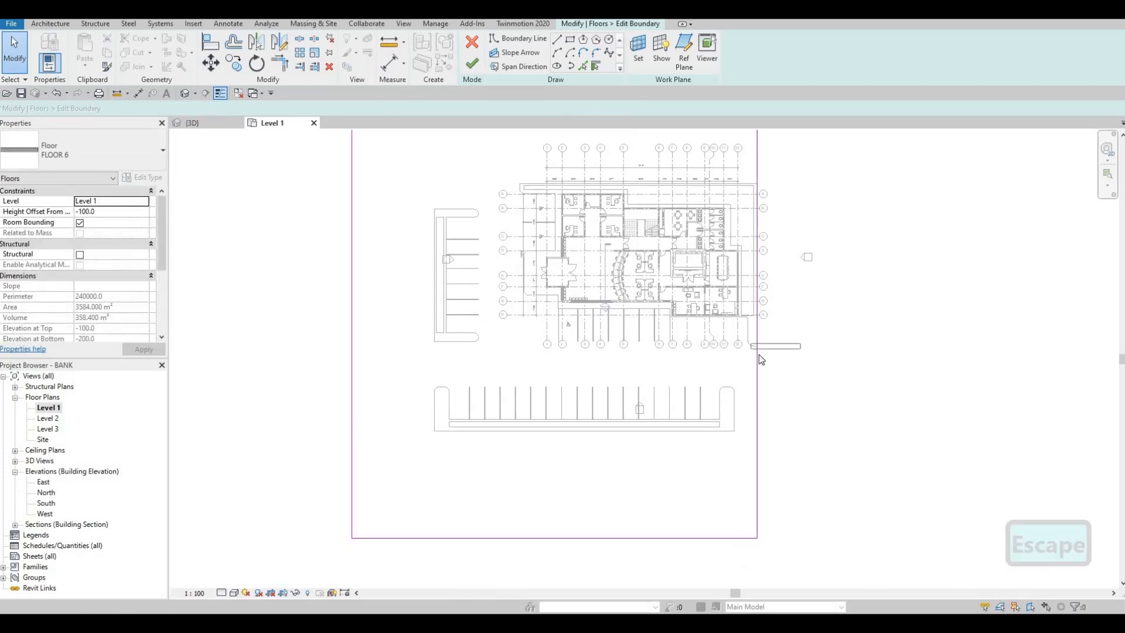
mouse_move(832, 362)
left_mouse_down()
mouse_move(900, 374)
mouse_move(890, 371)
left_mouse_up()
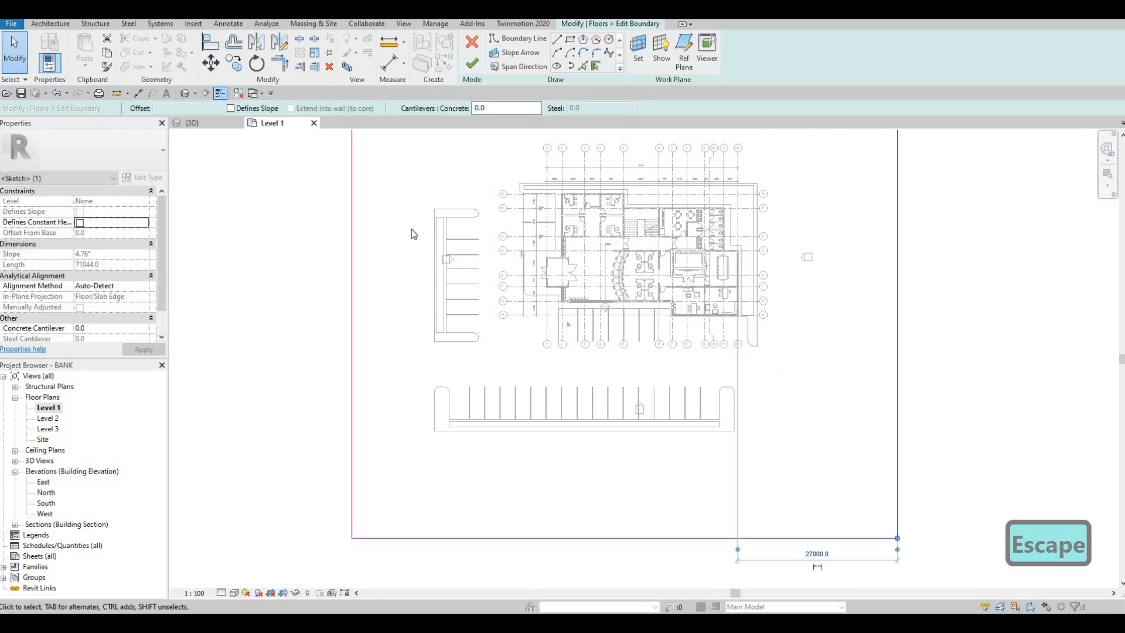
key("Escape")
left_click(473, 63)
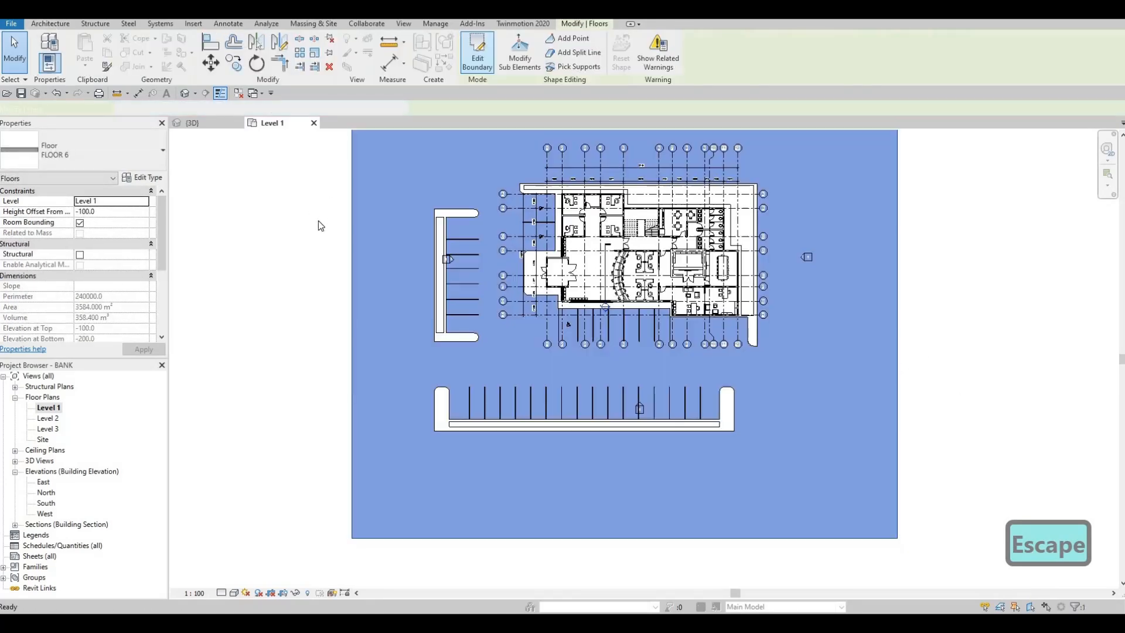
key("Escape")
key("Escape")
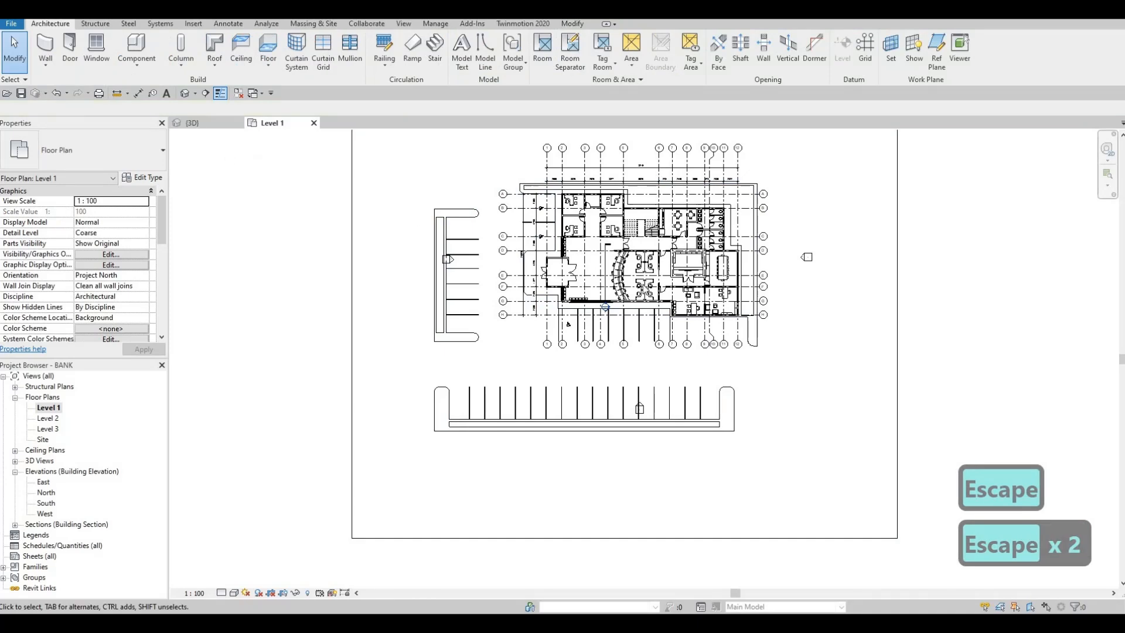
Step: Check the enlarged floor in the 3D view, and return to the Level 1 floor plan
left_click(192, 123)
key("Escape")
middle_click_drag(733, 380, 345, 407, "shift")
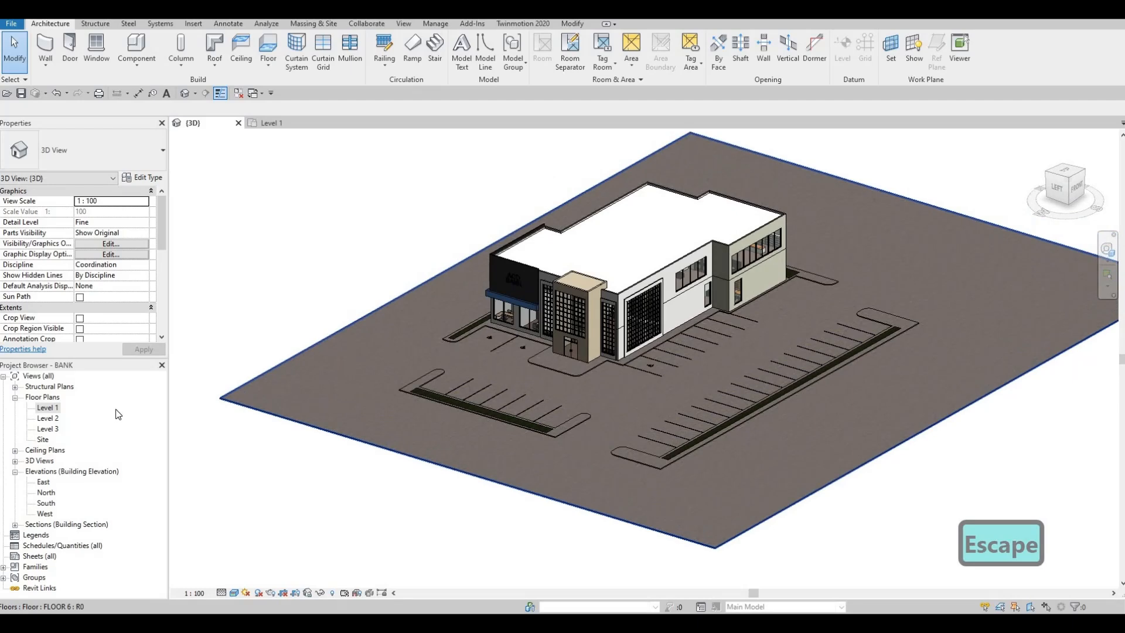
double_click(57, 408)
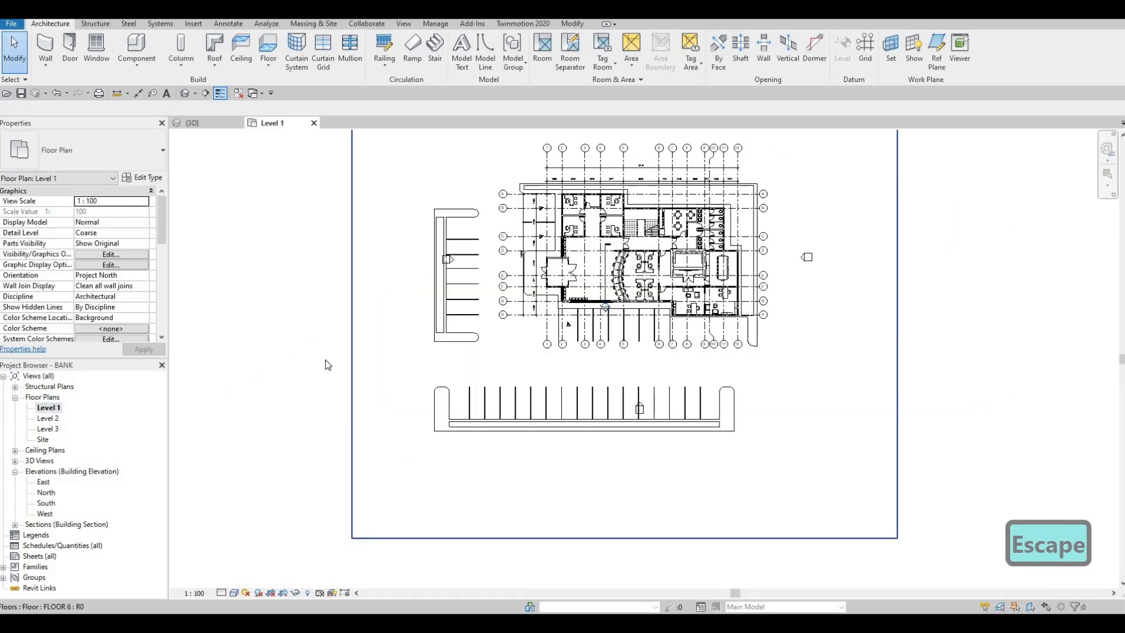
scroll(453, 350, "down", 1)
middle_click_drag(453, 350, 444, 376)
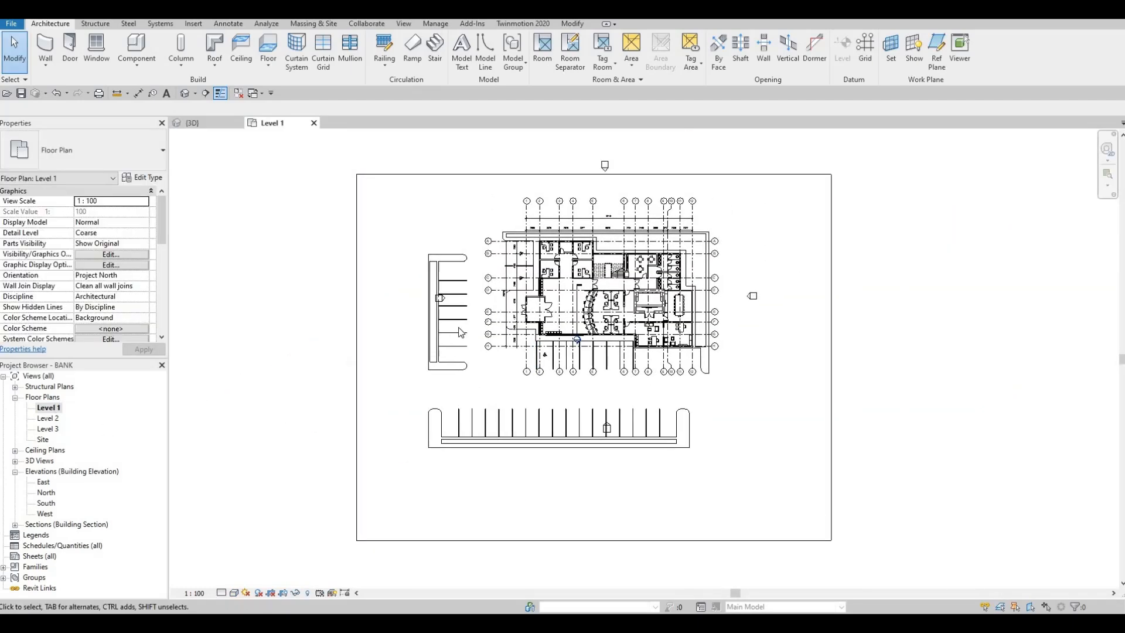
Step: Place tagged rooms in the four offices between grids A and C and in the small room between the upper two
scroll(596, 223, "up", 5)
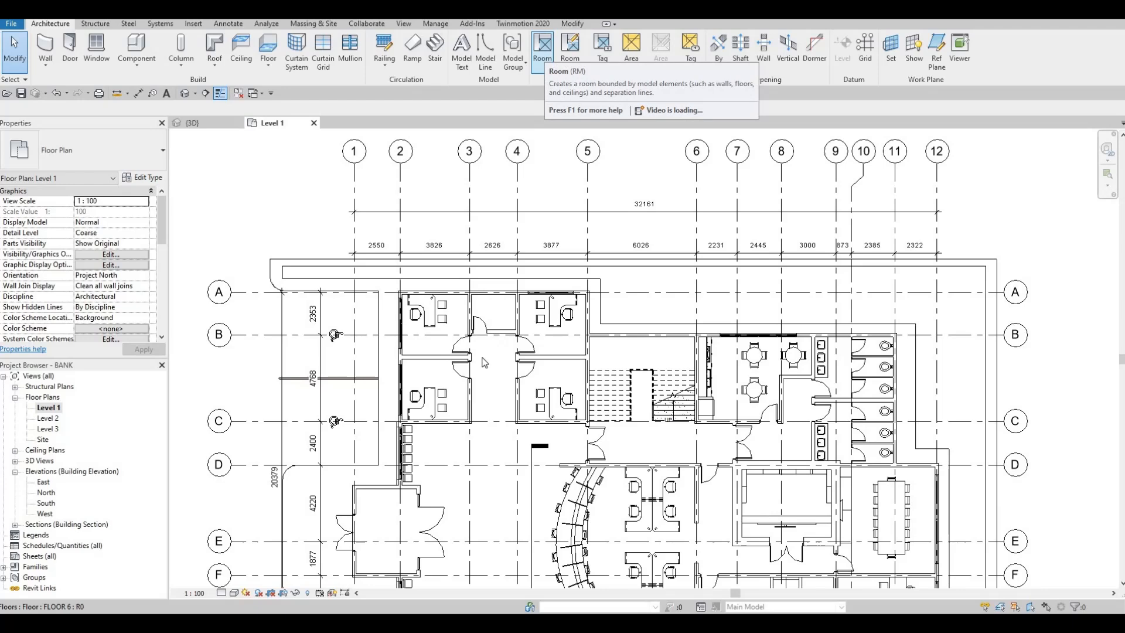
scroll(455, 326, "up", 4)
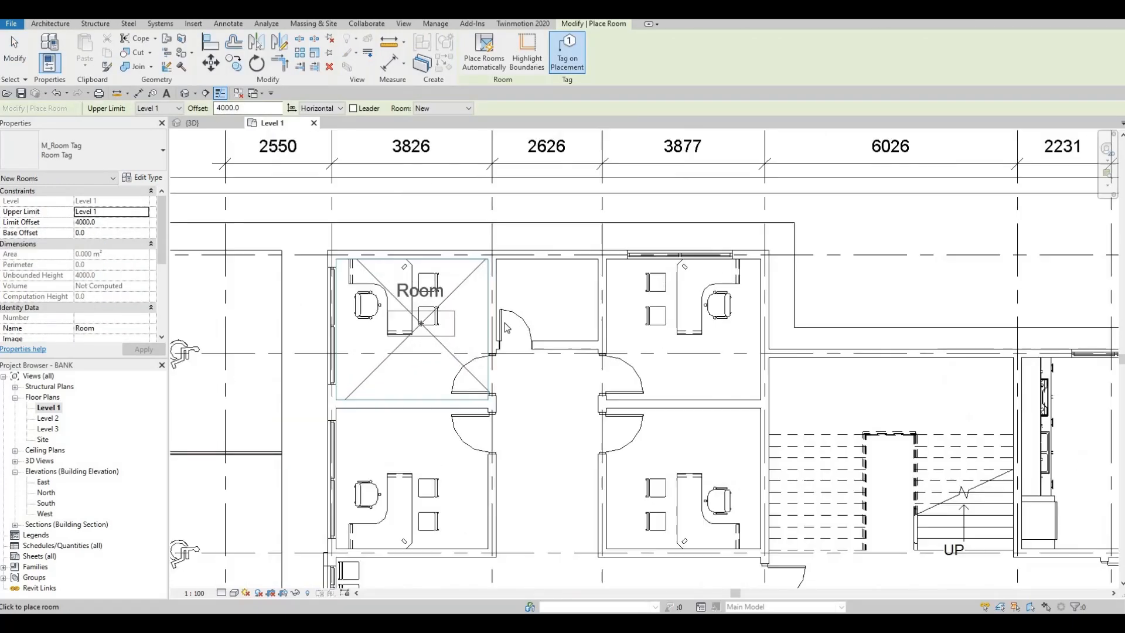
left_click(554, 305)
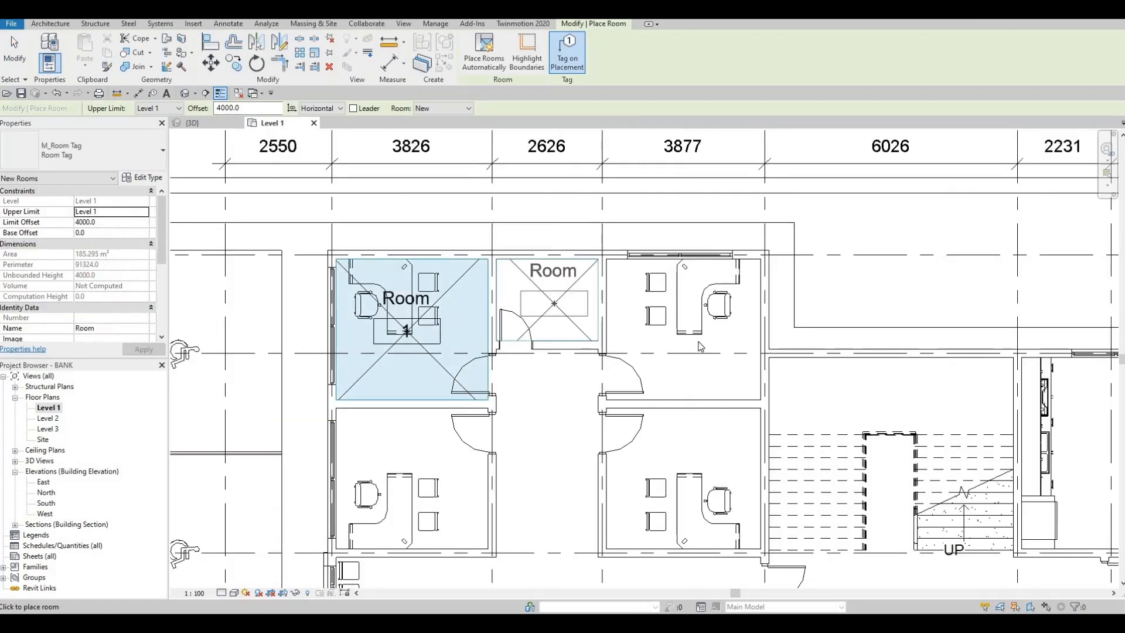
left_click(690, 330)
middle_click_drag(689, 477, 676, 340)
left_click(677, 342)
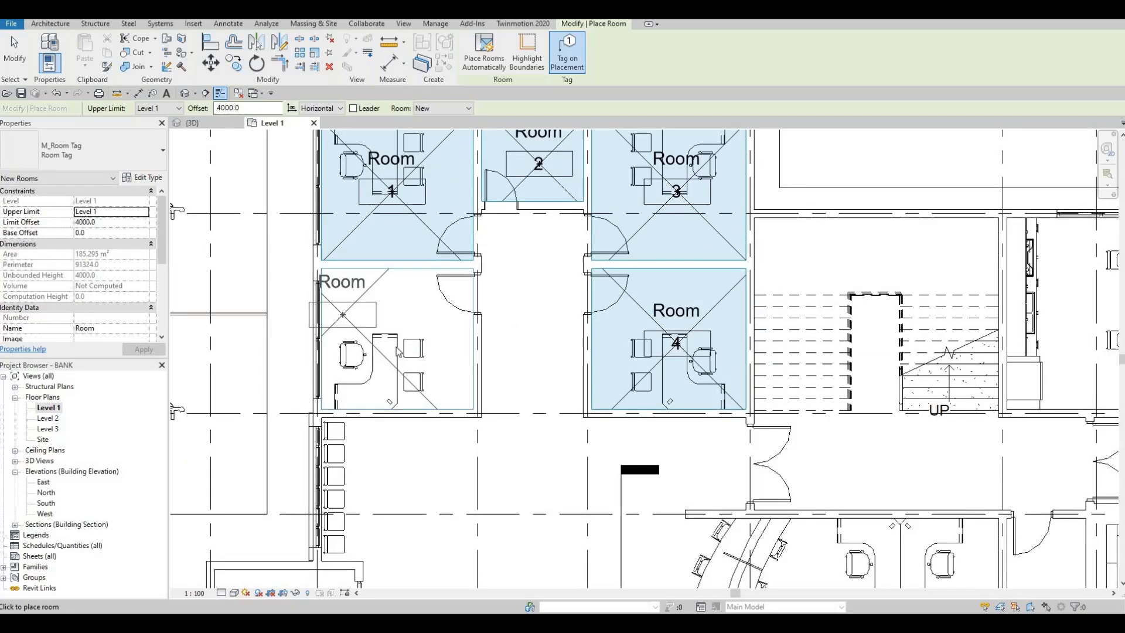
left_click(401, 354)
Step: Place rooms in the entrance vestibule and in the main banking hall
scroll(410, 381, "down", 3)
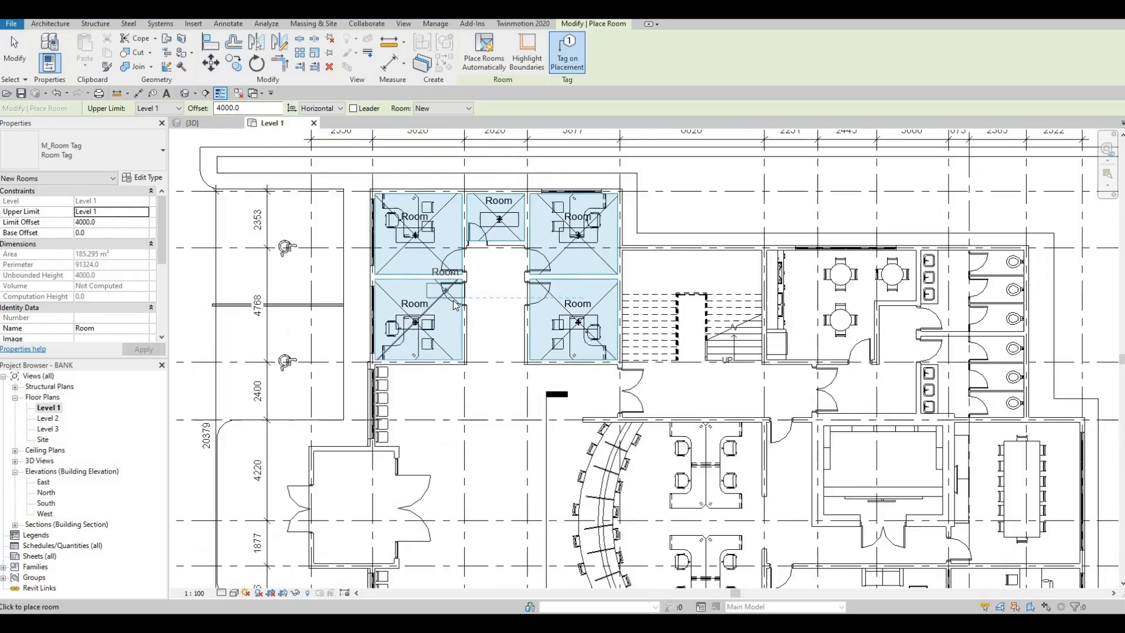
middle_click_drag(398, 402, 431, 312)
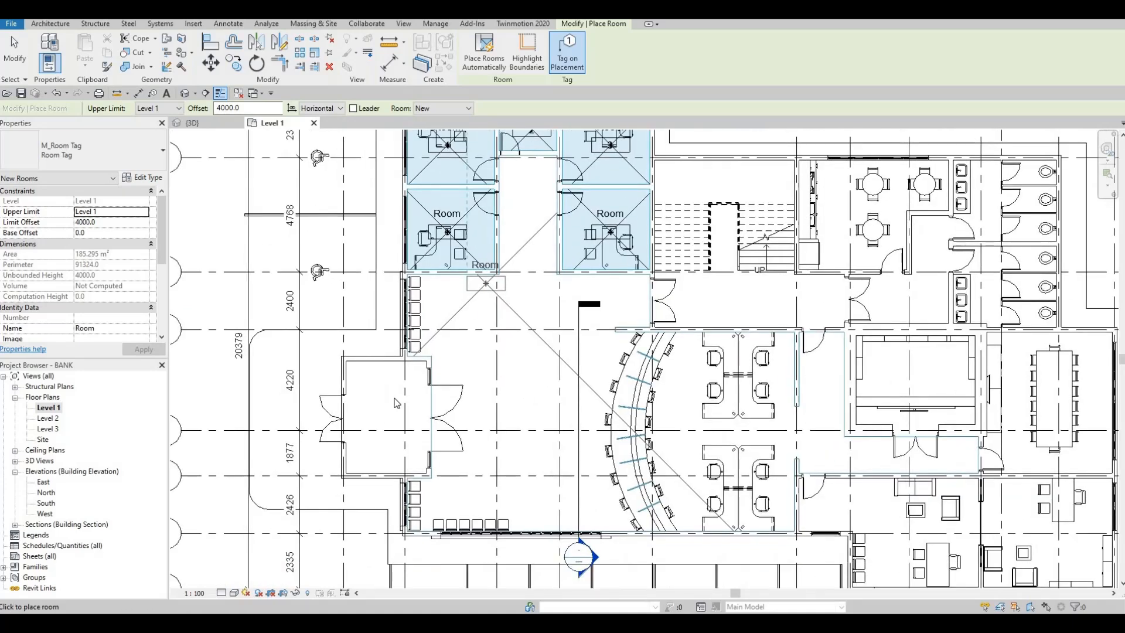
middle_click_drag(395, 403, 398, 398)
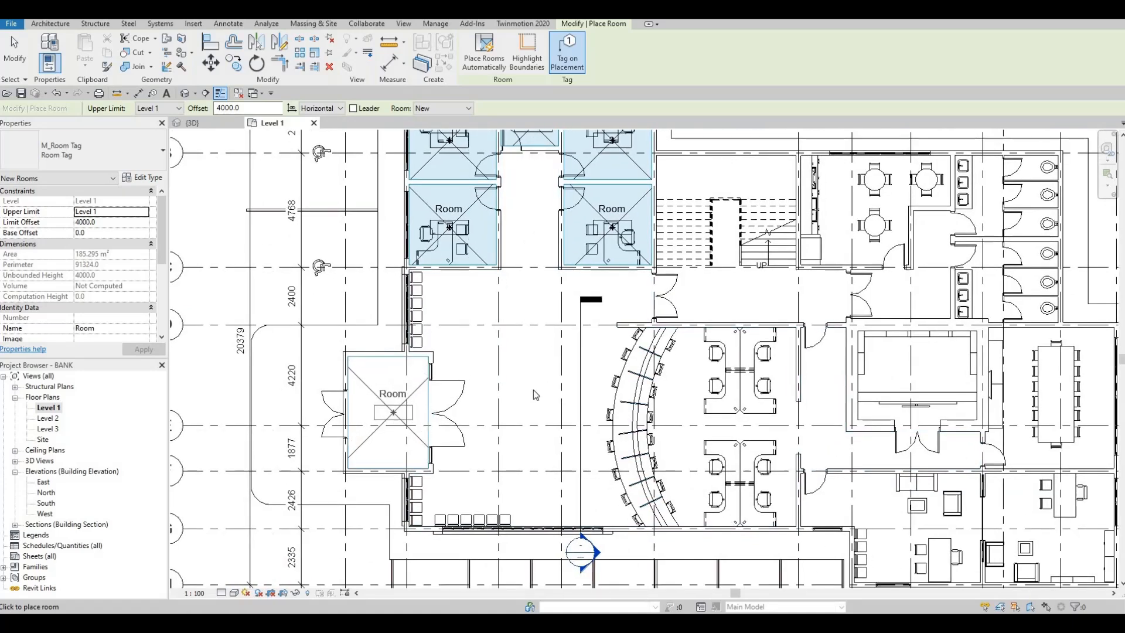
scroll(528, 399, "down", 2)
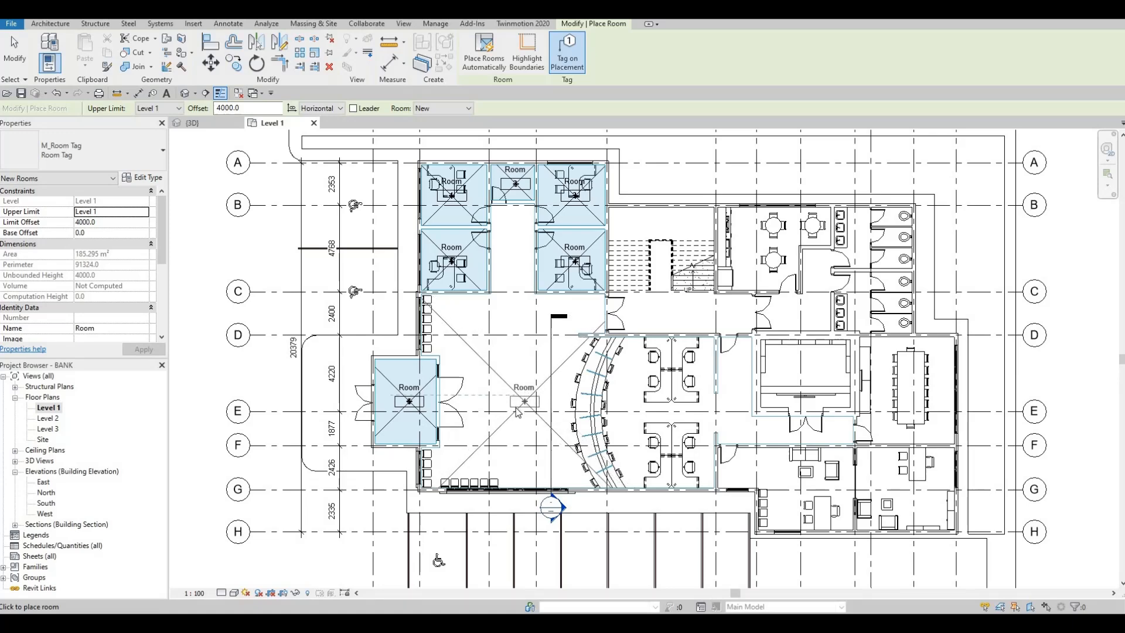
scroll(509, 412, "up", 1)
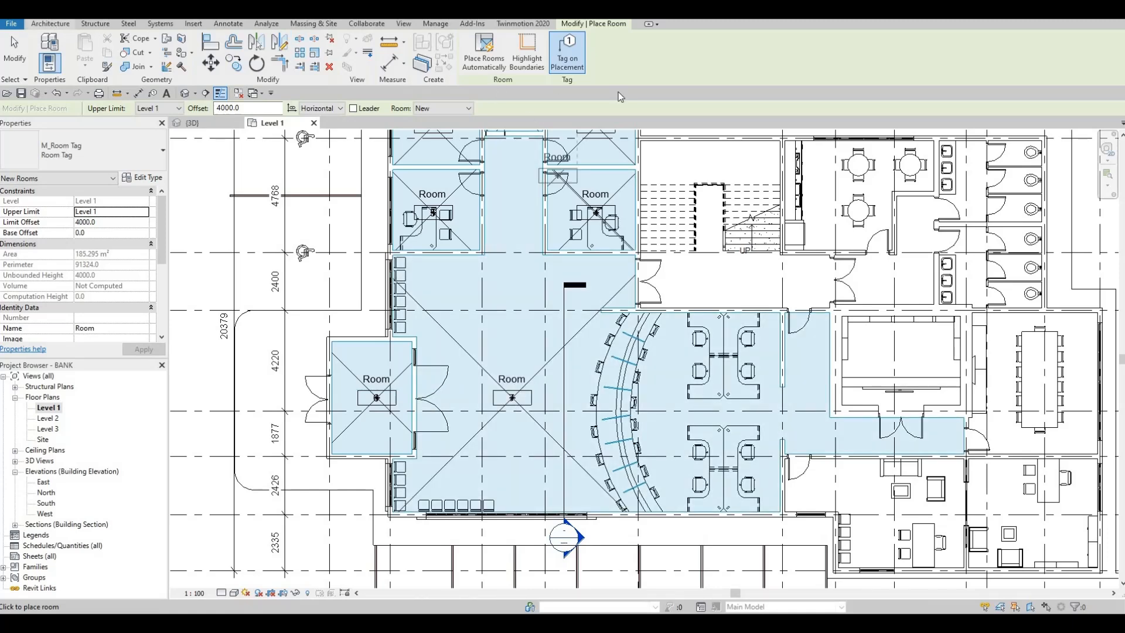
Step: Draw two vertical room separation lines, one on each side of the curved teller counter, between the walls near grids D and G
left_click(575, 61)
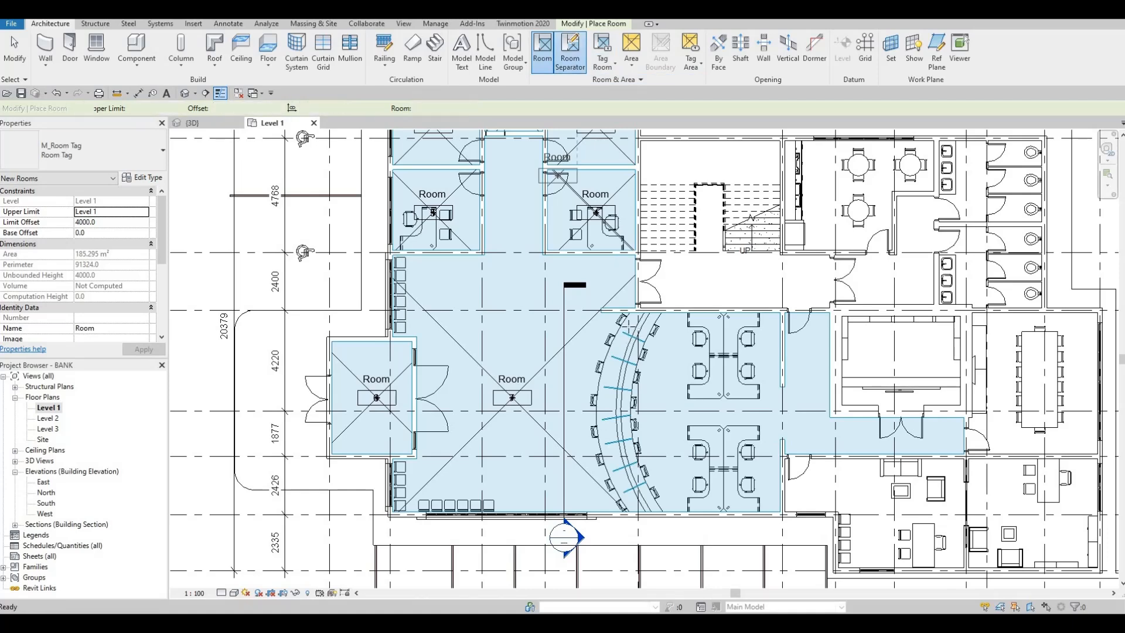
left_click(602, 311)
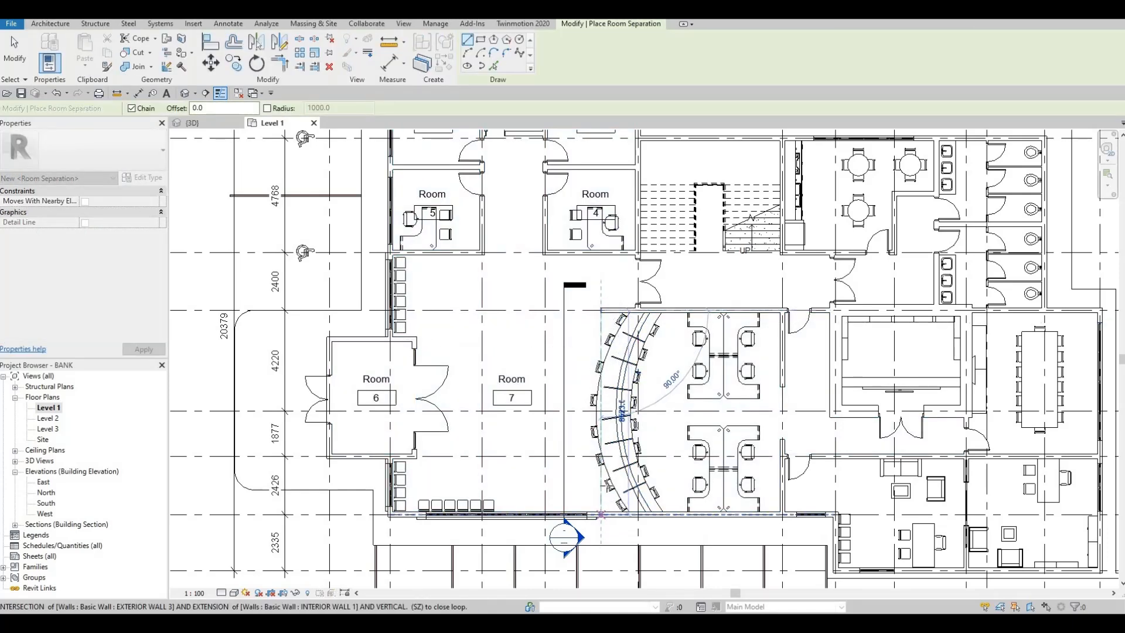
key("Escape")
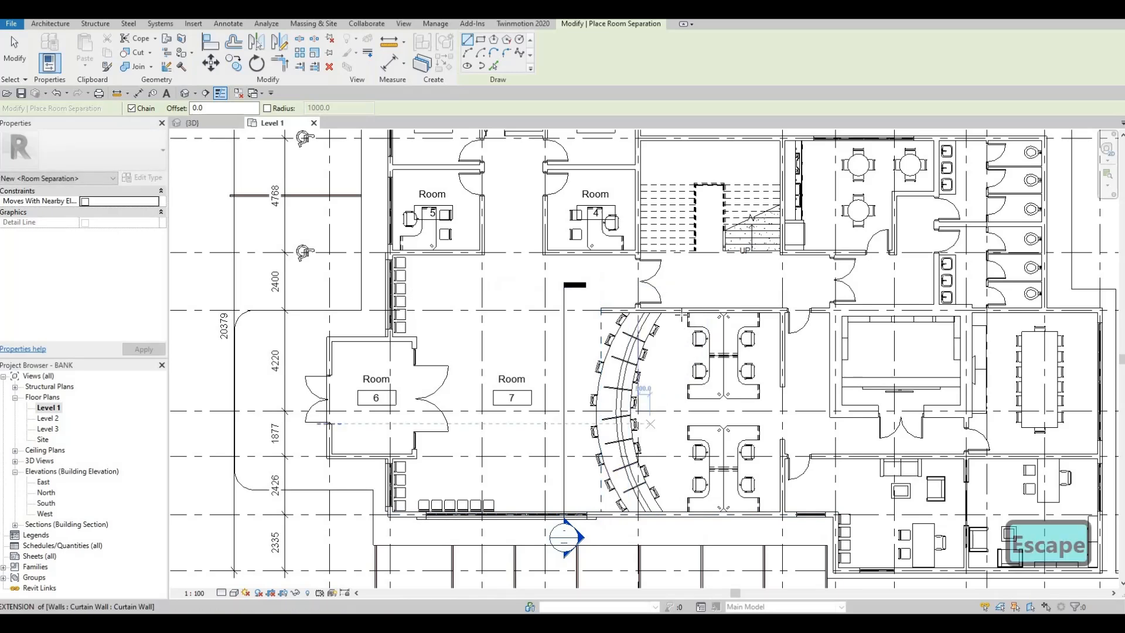
left_click(682, 312)
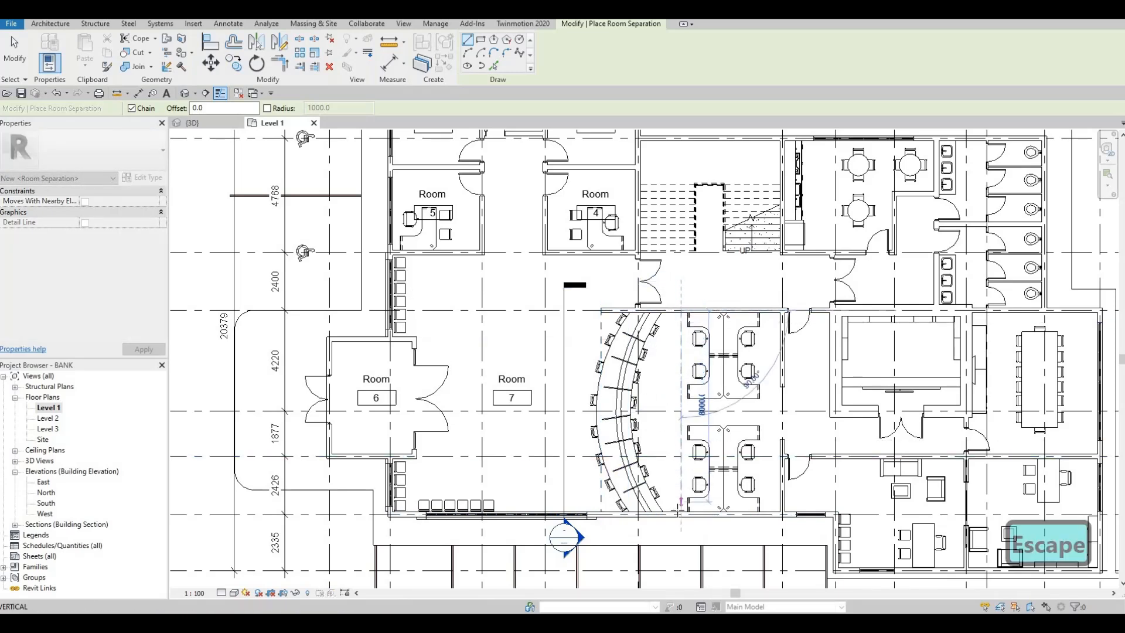
key("Escape")
key("Escape")
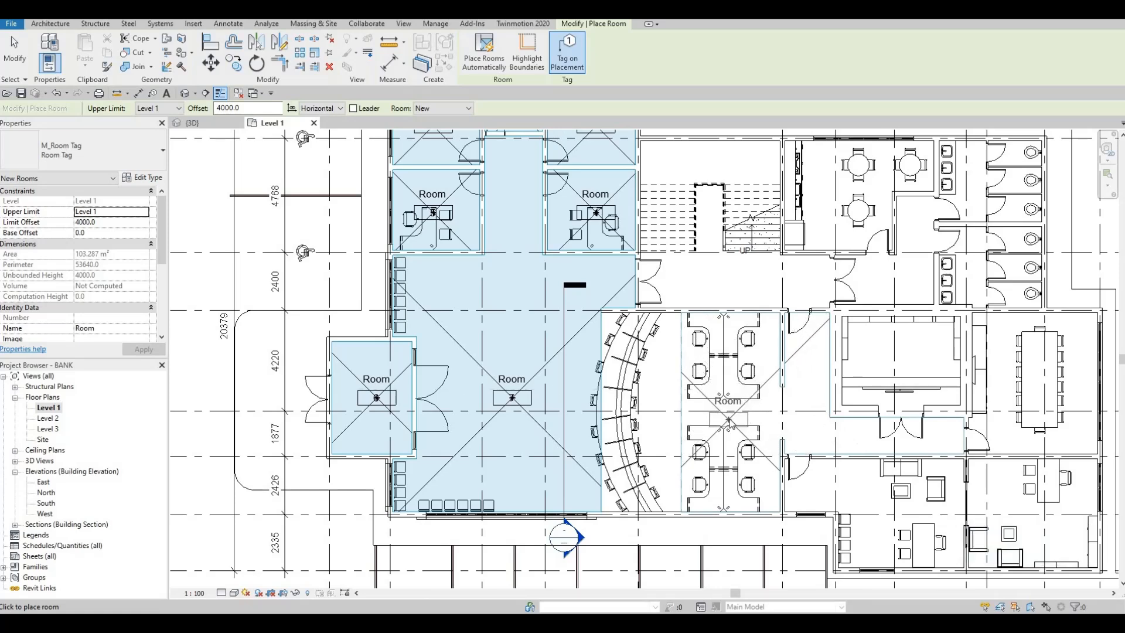
Step: Place rooms in the workstation area, teller area, vault, break room, both restrooms, conference room and the two lower offices
left_click(652, 415)
scroll(750, 359, "down", 3)
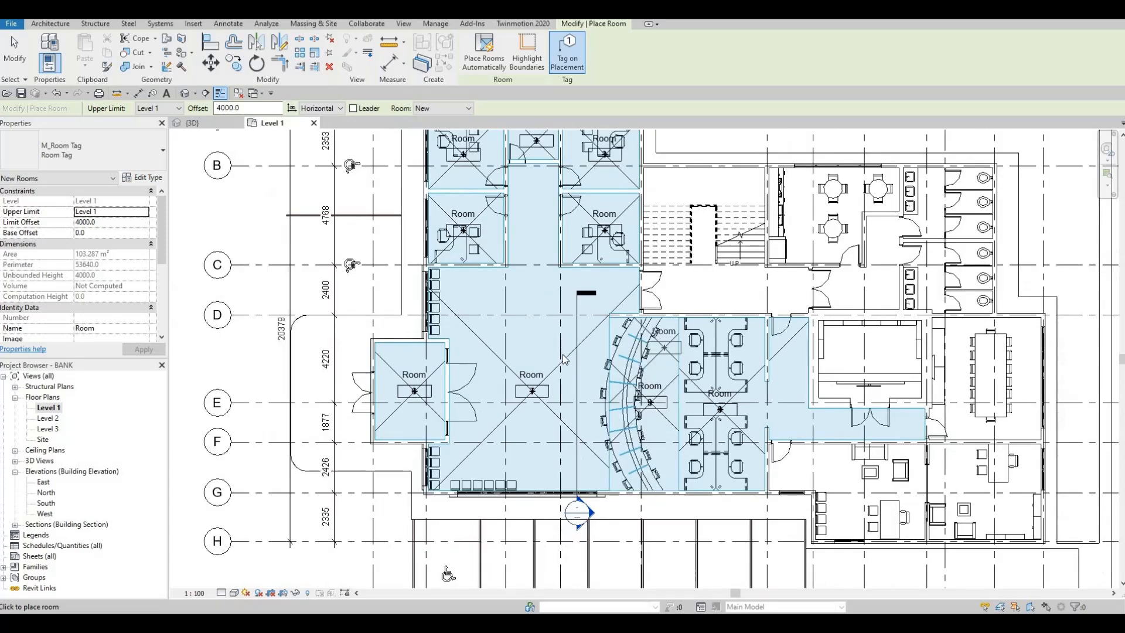
scroll(737, 353, "up", 2)
middle_click_drag(701, 354, 672, 351)
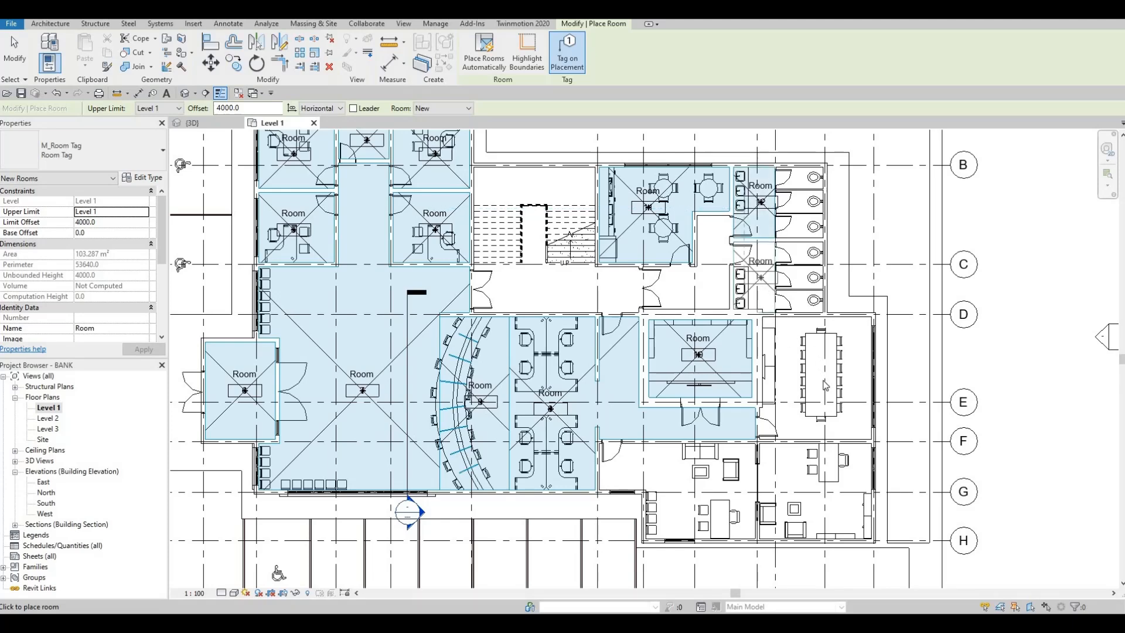
left_click(825, 502)
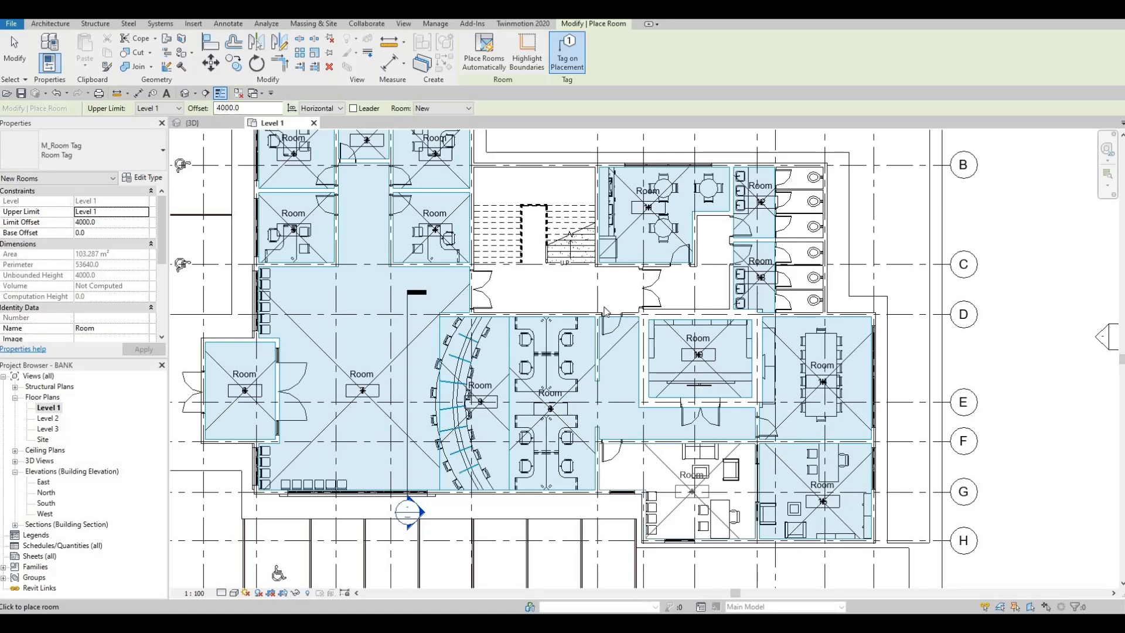
Step: Place rooms in the staircase lobby and in the corridor beside the restrooms, and end room placement
scroll(603, 308, "down", 1)
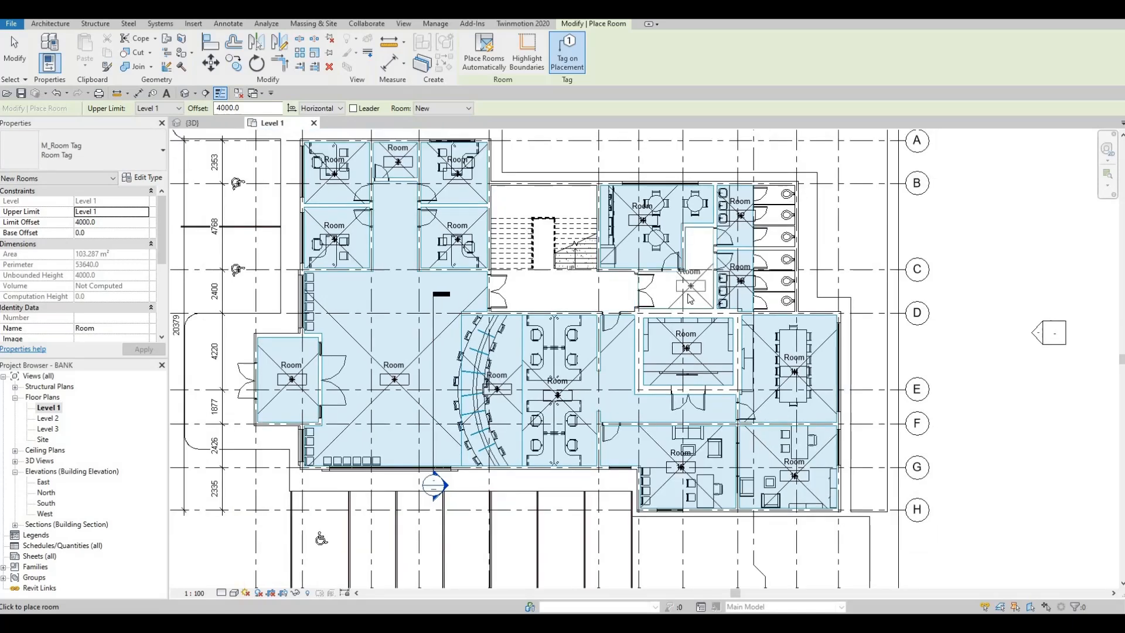
scroll(691, 285, "up", 1)
left_click(691, 282)
scroll(689, 285, "up", 1)
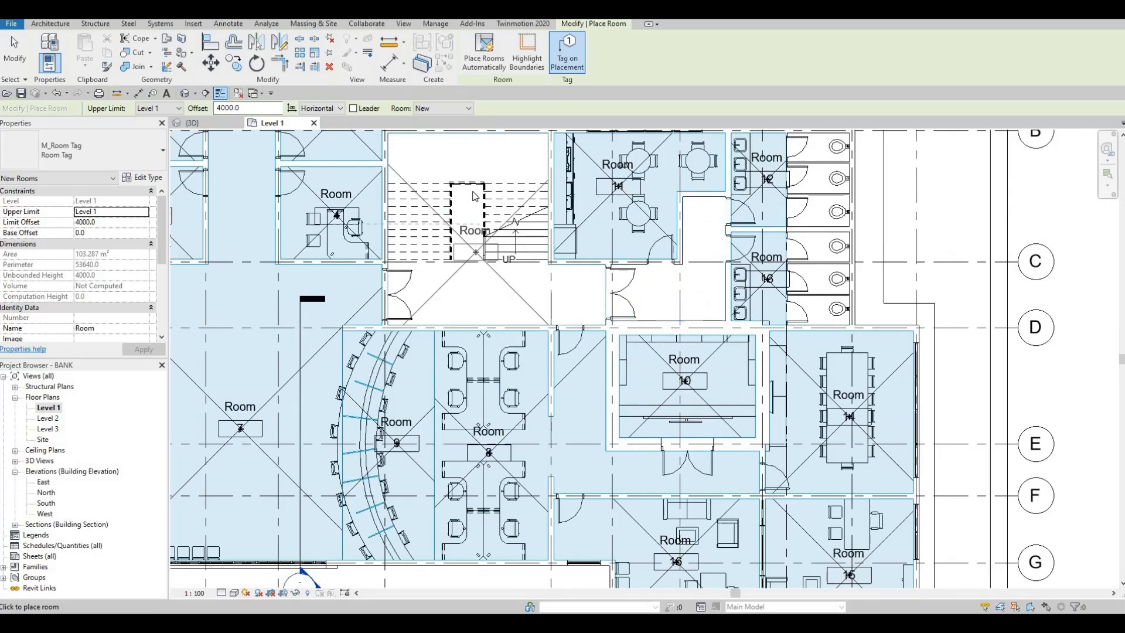
left_click(472, 148)
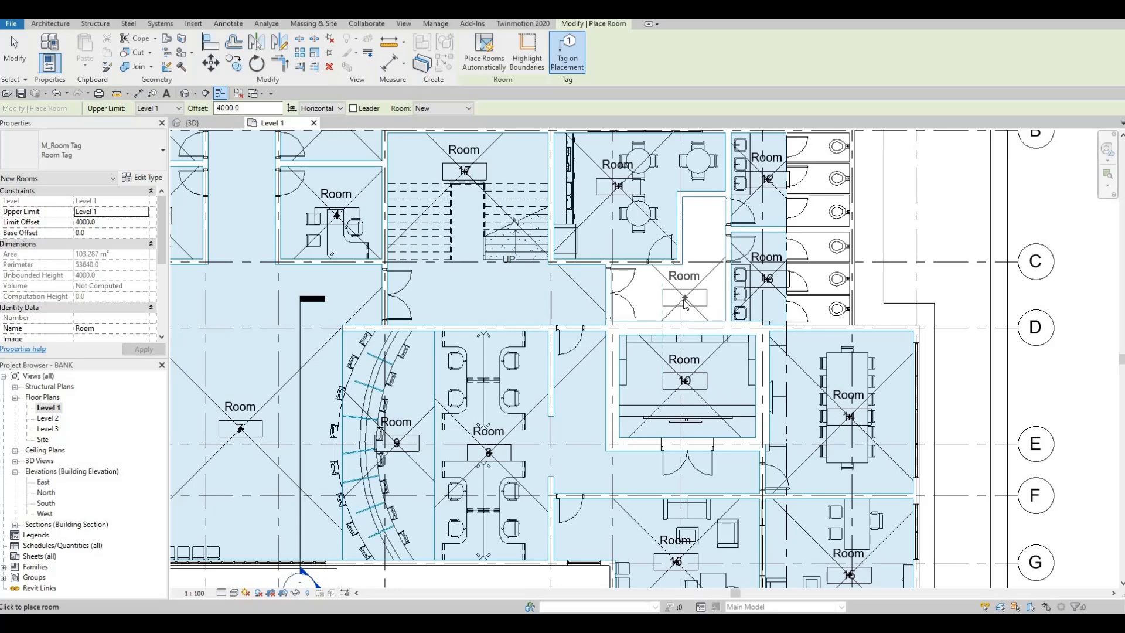
left_click(686, 303)
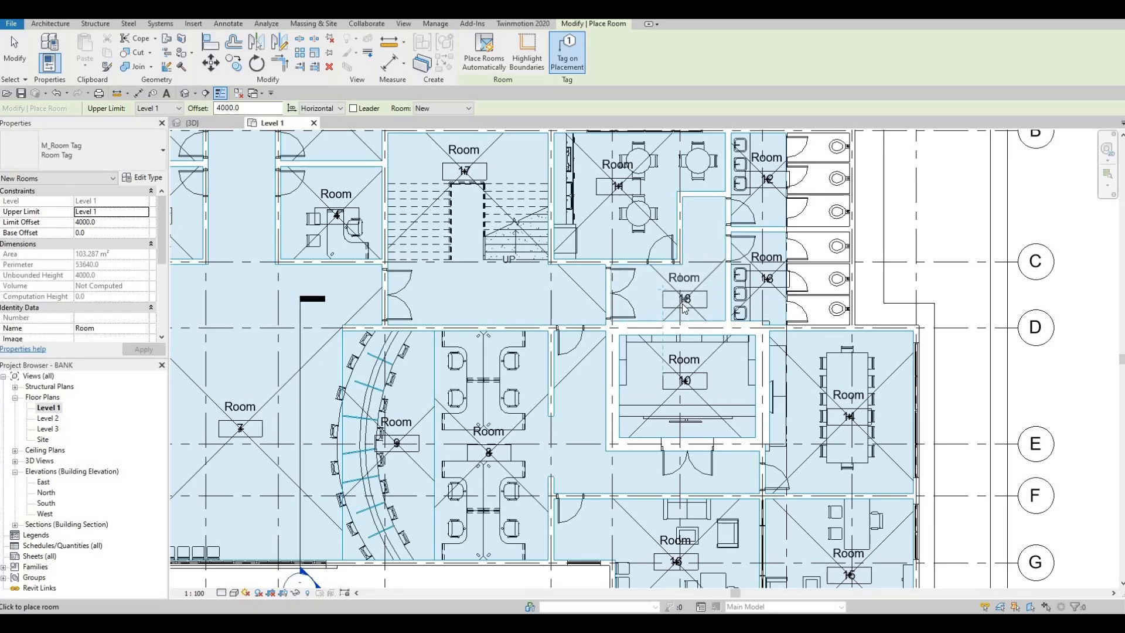
scroll(683, 304, "down", 2)
key("Escape")
key("Escape")
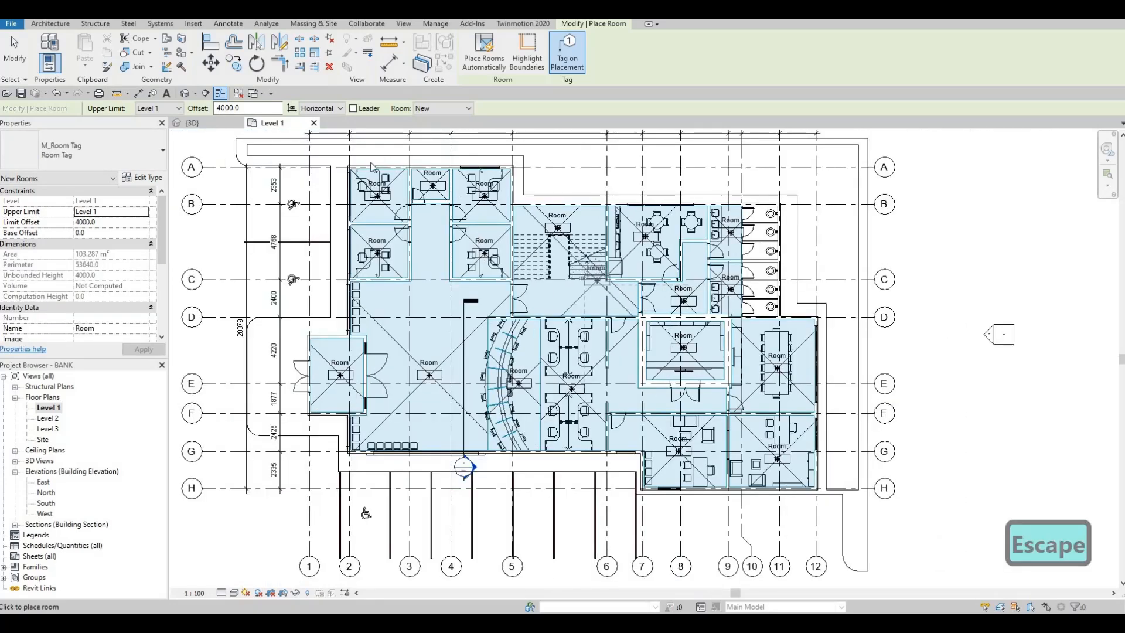
Step: Rename room 2, between the two upper offices, as ELECTRICAL/MECHANICAL ROOM
scroll(462, 197, "up", 3)
scroll(497, 373, "down", 4)
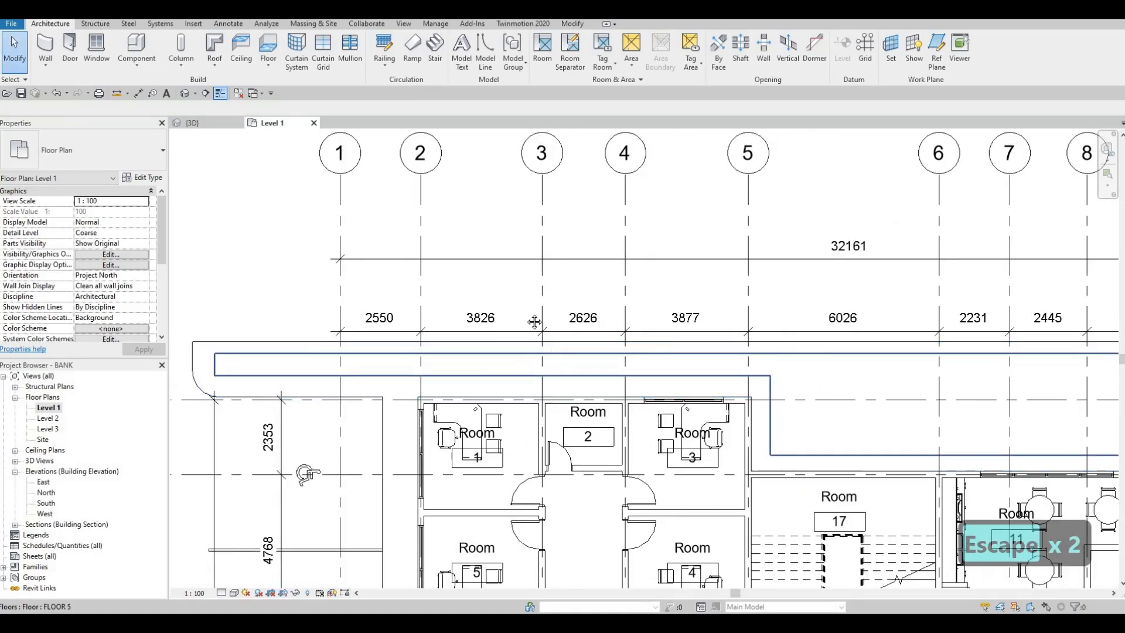
scroll(588, 275, "up", 1)
scroll(537, 284, "up", 2)
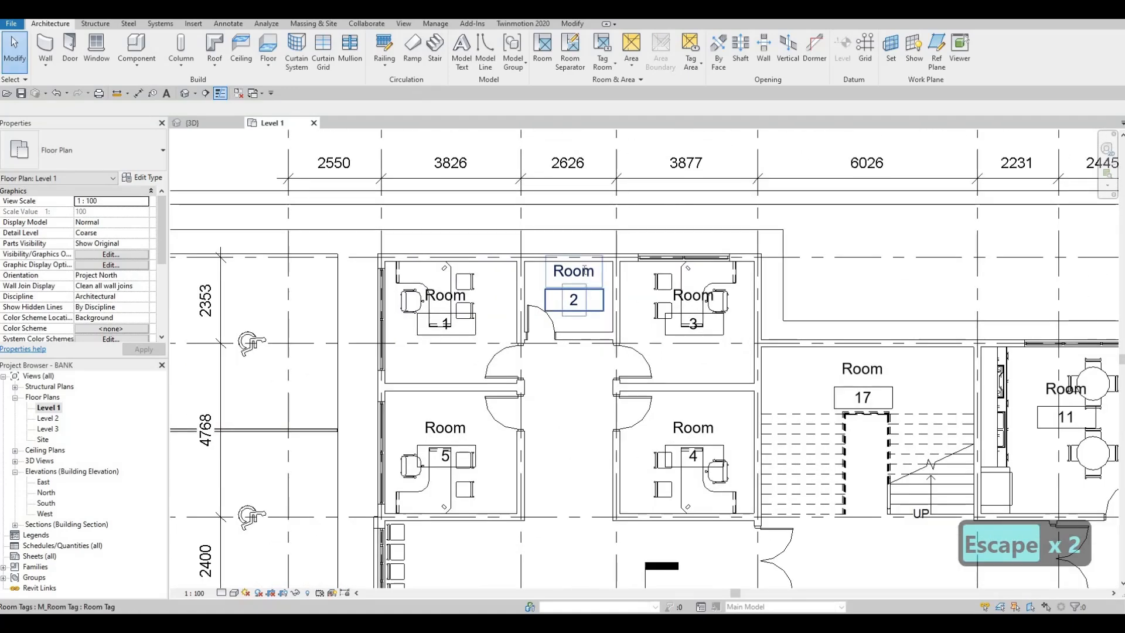
double_click(575, 274)
type("E")
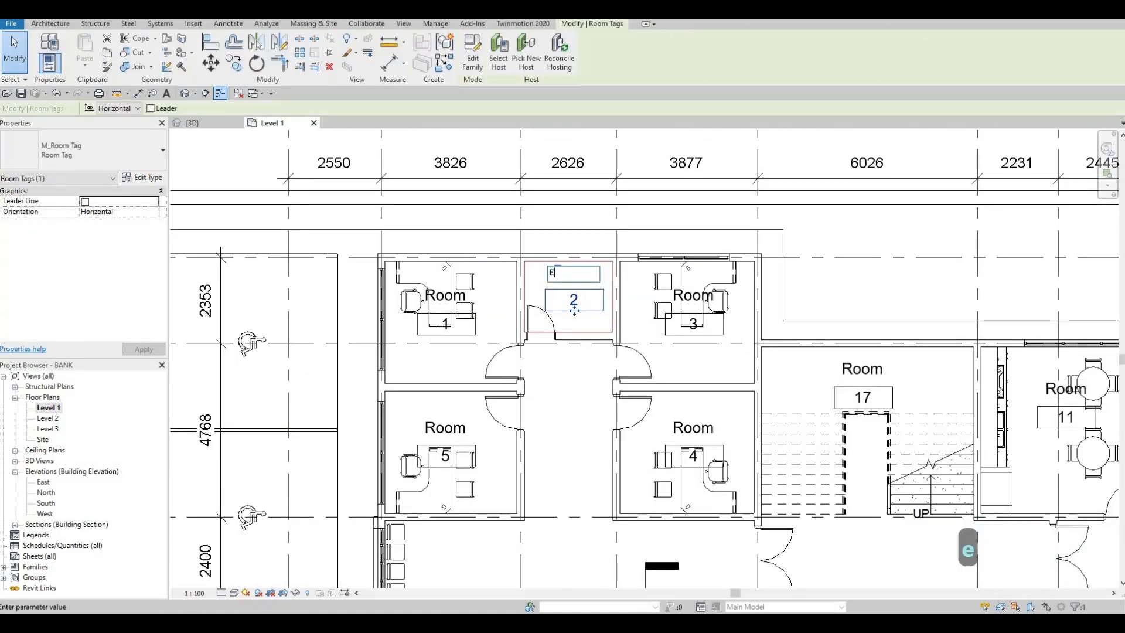
key("BackSpace")
type("ELECTRICAL MECHANI")
key("BackSpace")
key("BackSpace")
key("BackSpace")
key("BackSpace")
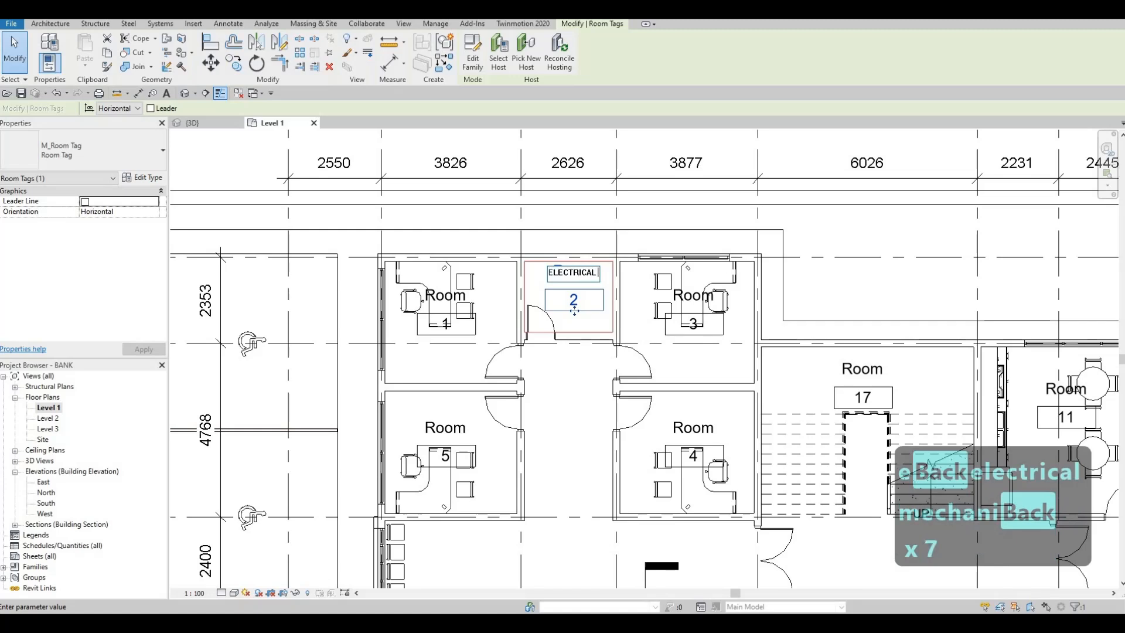
type("mechanical ro")
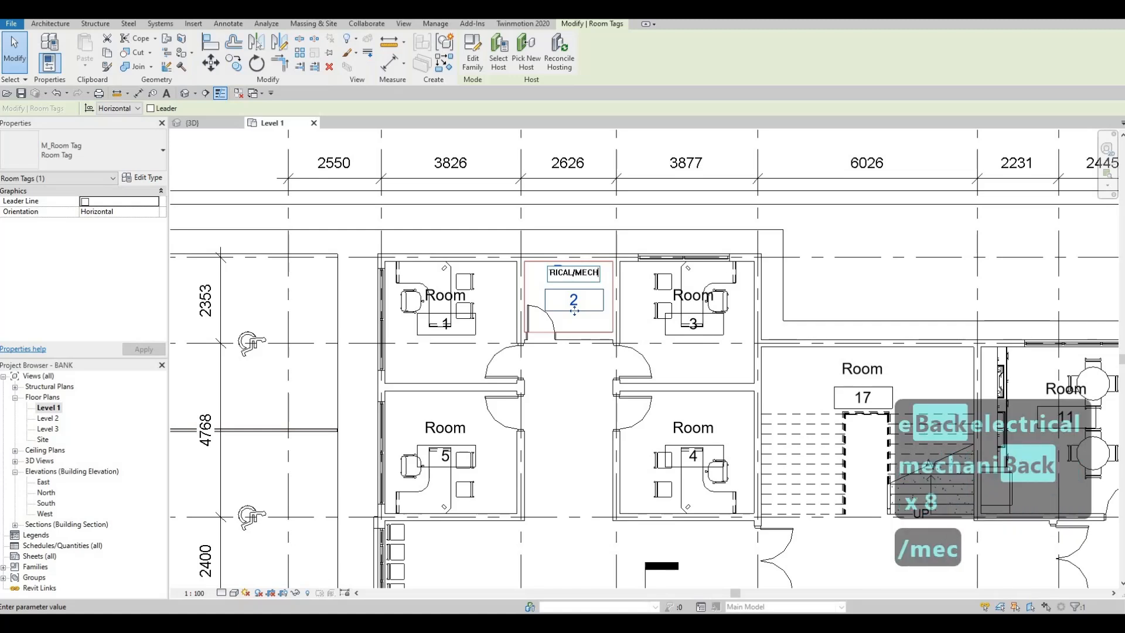
type("om")
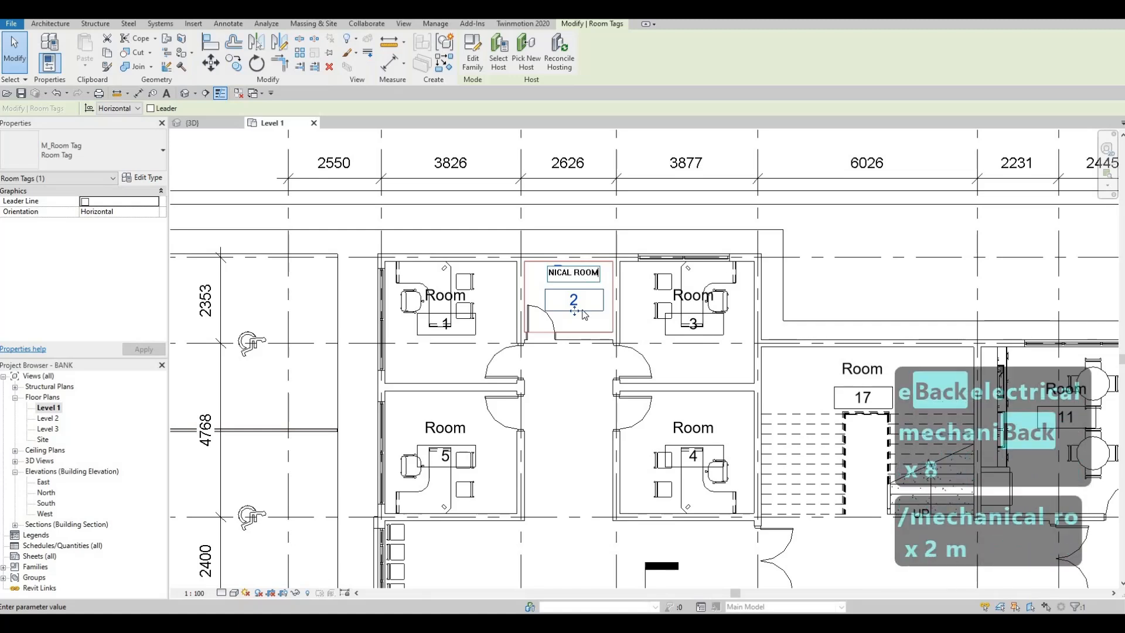
left_click(573, 341)
scroll(558, 316, "down", 1)
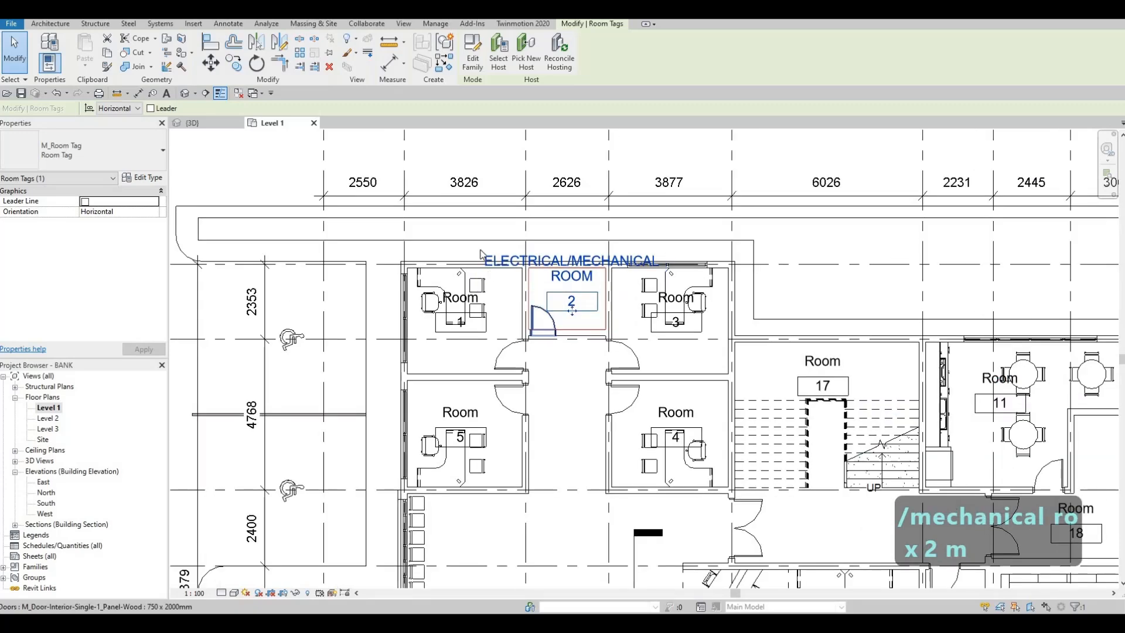
middle_click_drag(559, 315, 578, 268)
key("Escape")
Step: Rename room 1 as LOAN 1 and copy the name for reuse
left_click(482, 252)
left_click(482, 251)
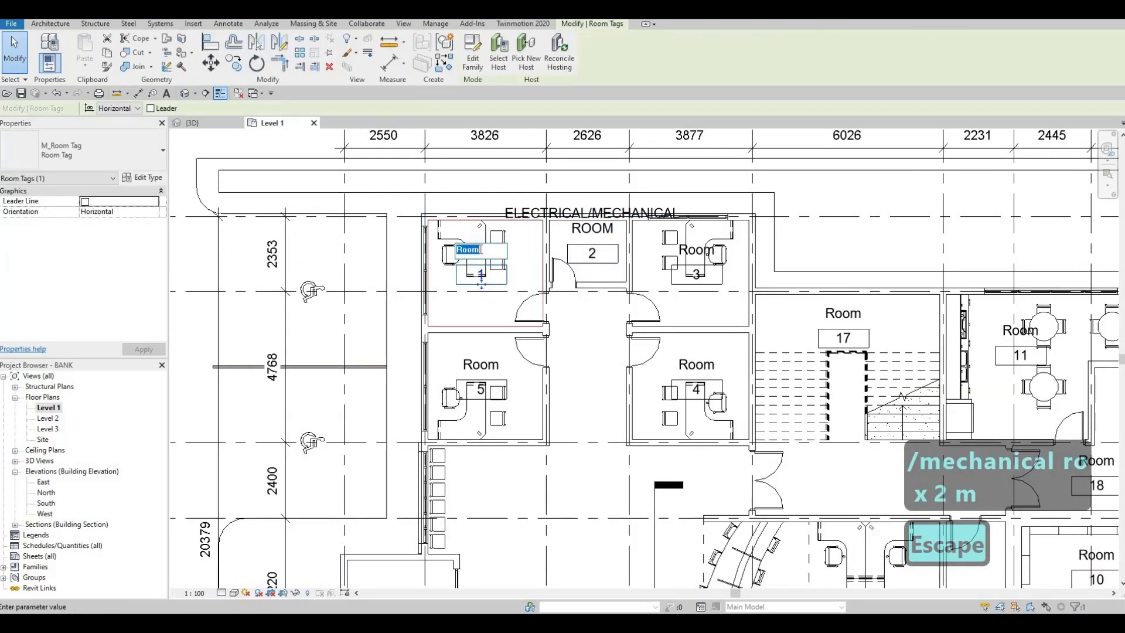
type("LO")
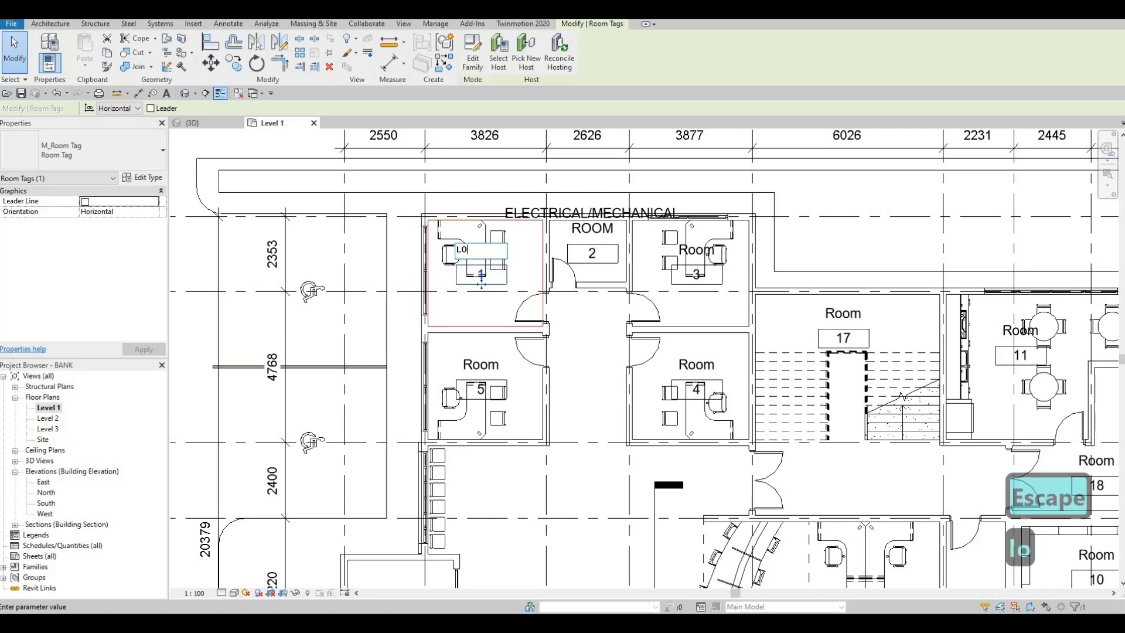
type("AN 1")
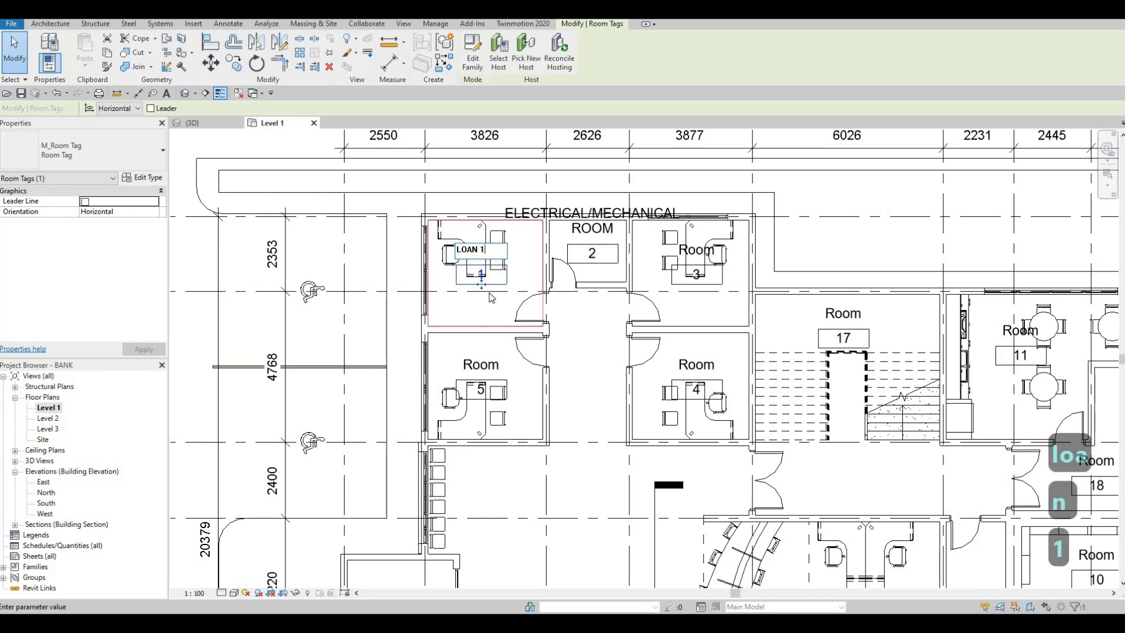
key("ctrl+a")
key("ctrl+c")
Step: Rename room 5, the office below LOAN 1, as LOAN 2 by reusing the copied name
left_click(489, 362)
left_click(489, 362)
left_click(489, 361)
key("ctrl+v")
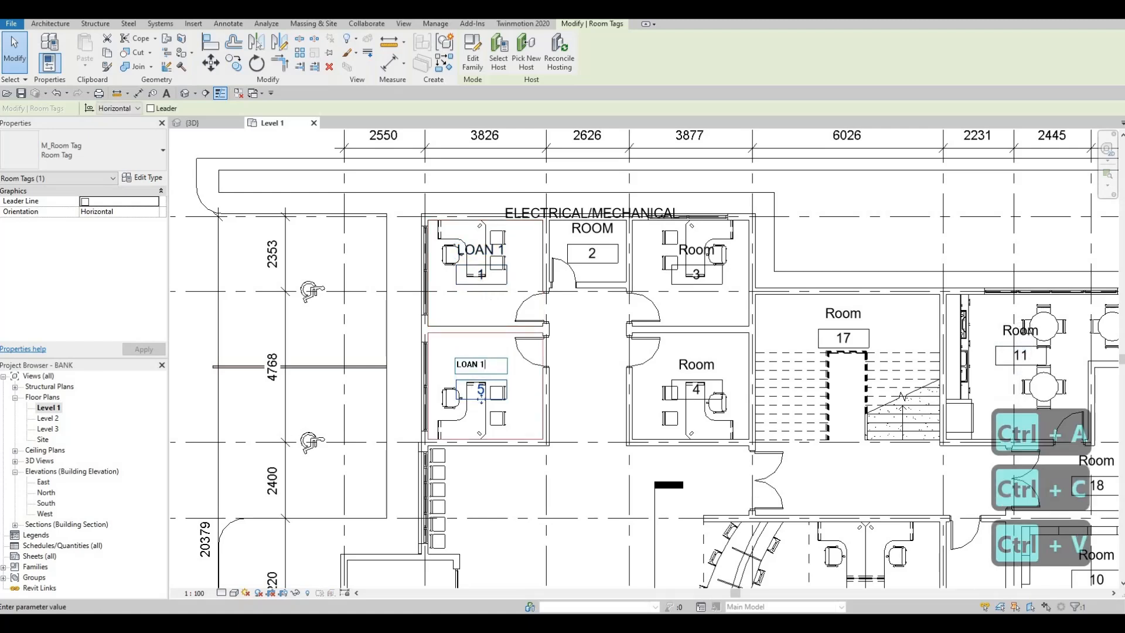
key("BackSpace")
type("2")
Step: Rename room 4, the lower office beside the staircase, as LOAN 3 using the copied name
left_click(683, 364)
left_click(683, 364)
left_click(682, 364)
key("ctrl+v")
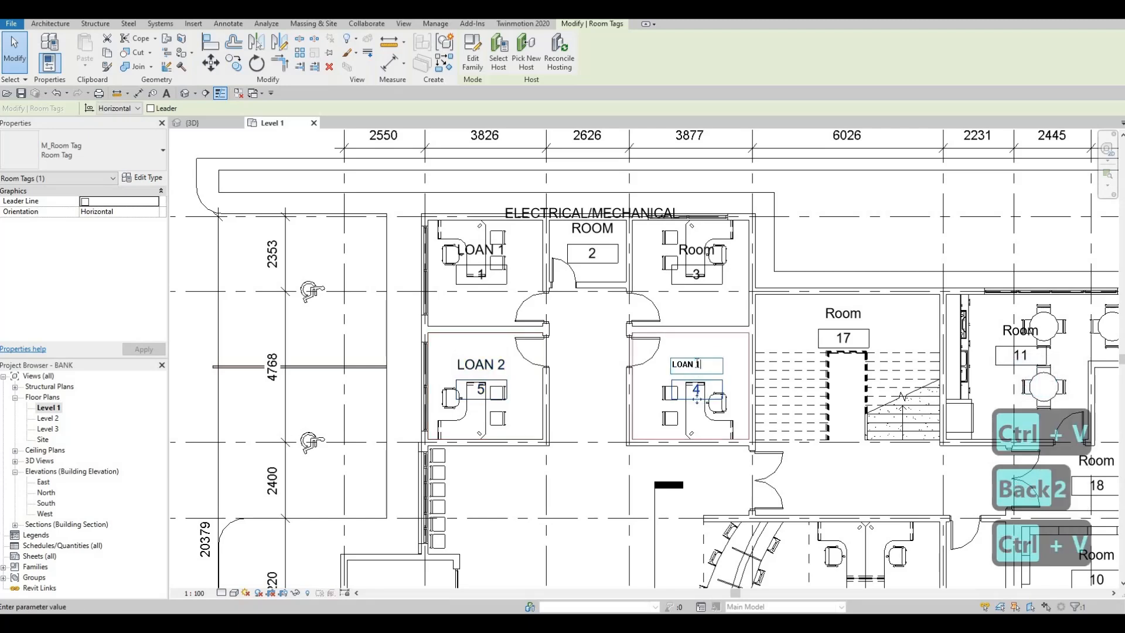
key("BackSpace")
type("3")
Step: Rename room 3, the upper office opposite LOAN 1, as LOAN 4 by reusing the copied name
left_click(702, 249)
left_click(698, 247)
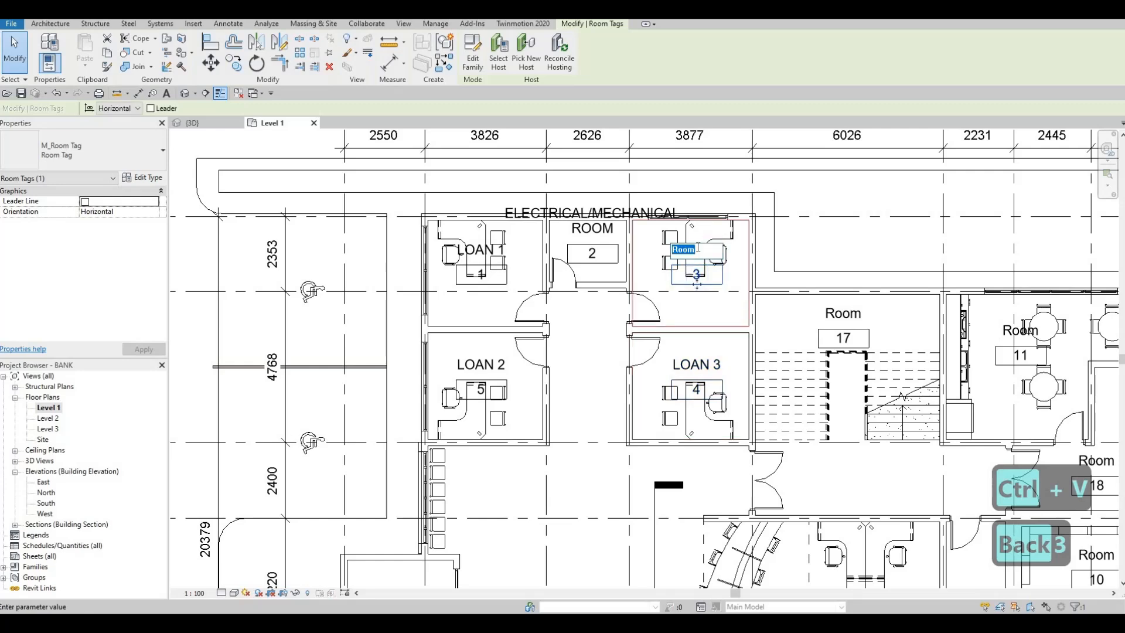
key("ctrl+v")
key("BackSpace")
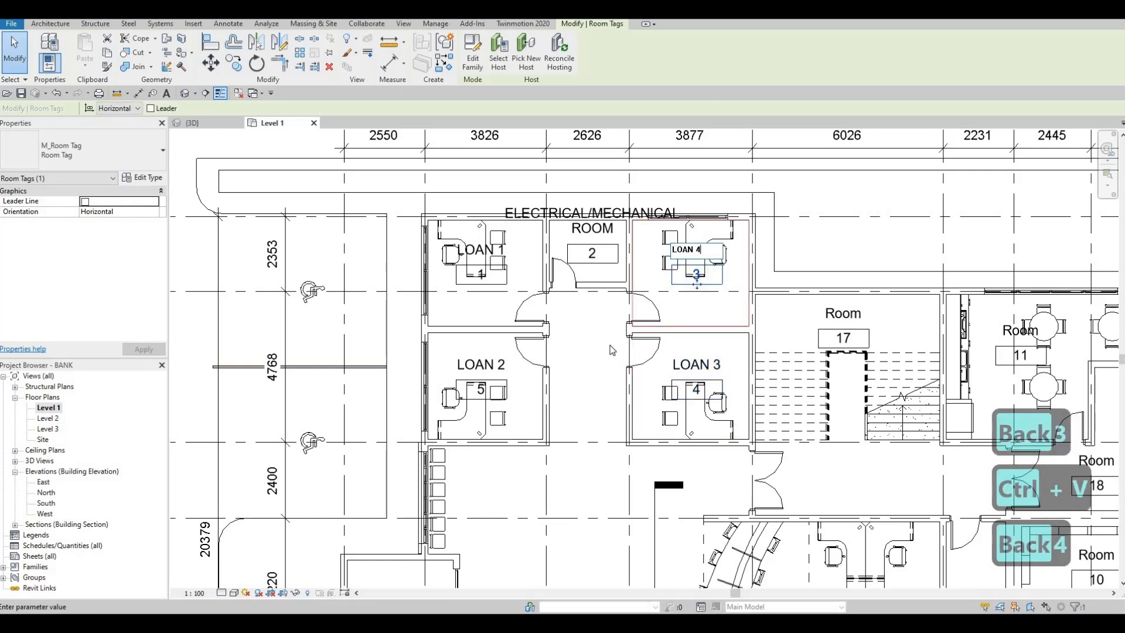
key("Escape")
Step: Rename room 17, the staircase area, as STAIRS
scroll(599, 354, "down", 2)
left_click(791, 323)
left_click(791, 323)
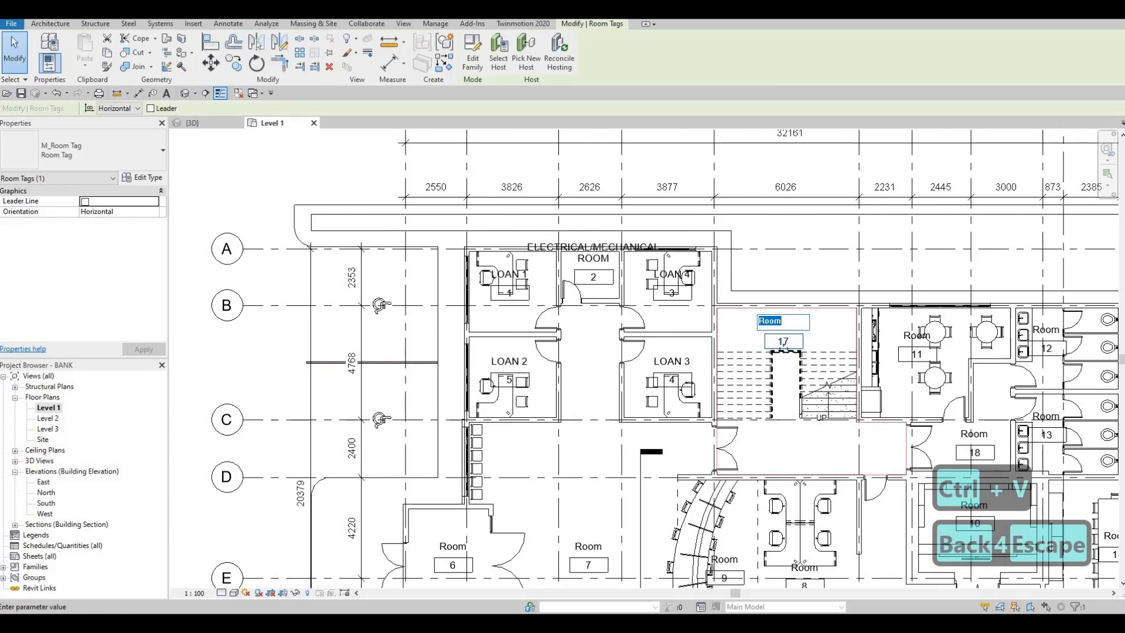
type("STRA")
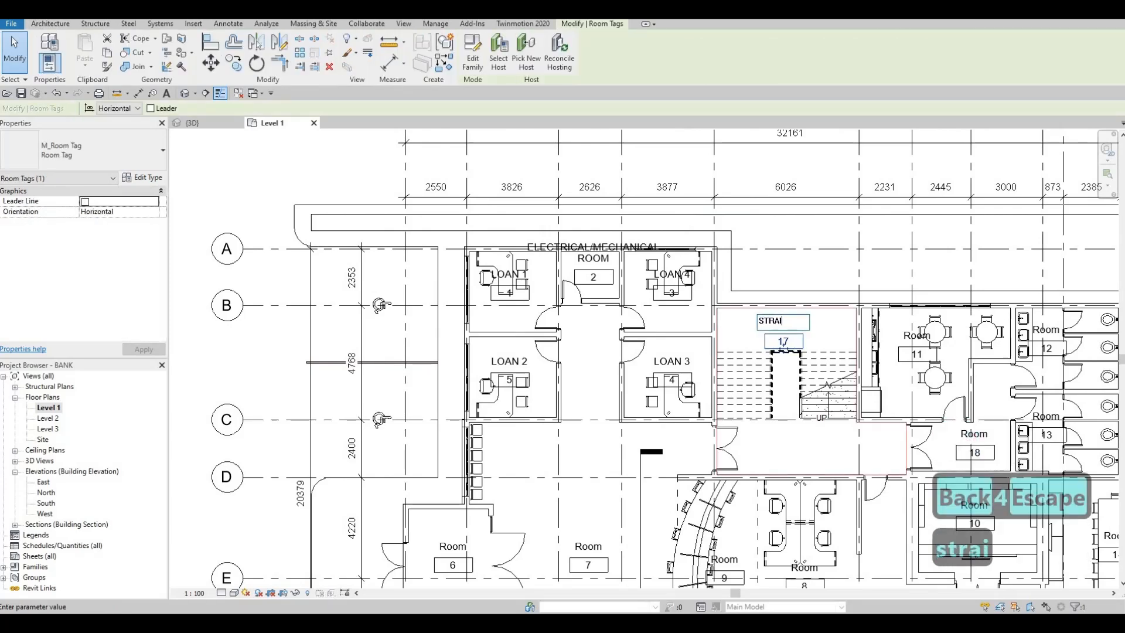
type("I")
key("BackSpace")
key("BackSpace")
key("BackSpace")
type("AIRS")
left_click(644, 454)
Step: Rename room 6, the entry vestibule between grids 1 and 2, as MAIN ENTRANCE
scroll(572, 372, "down", 1)
middle_click_drag(573, 372, 674, 144)
key("Escape")
double_click(567, 295)
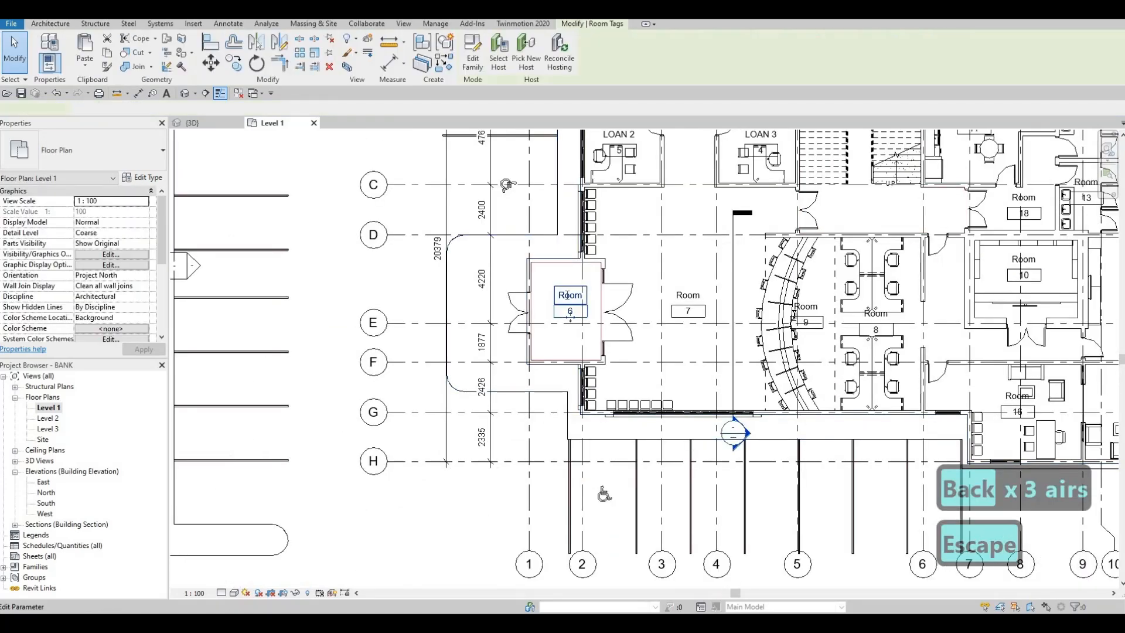
type("MAIN ")
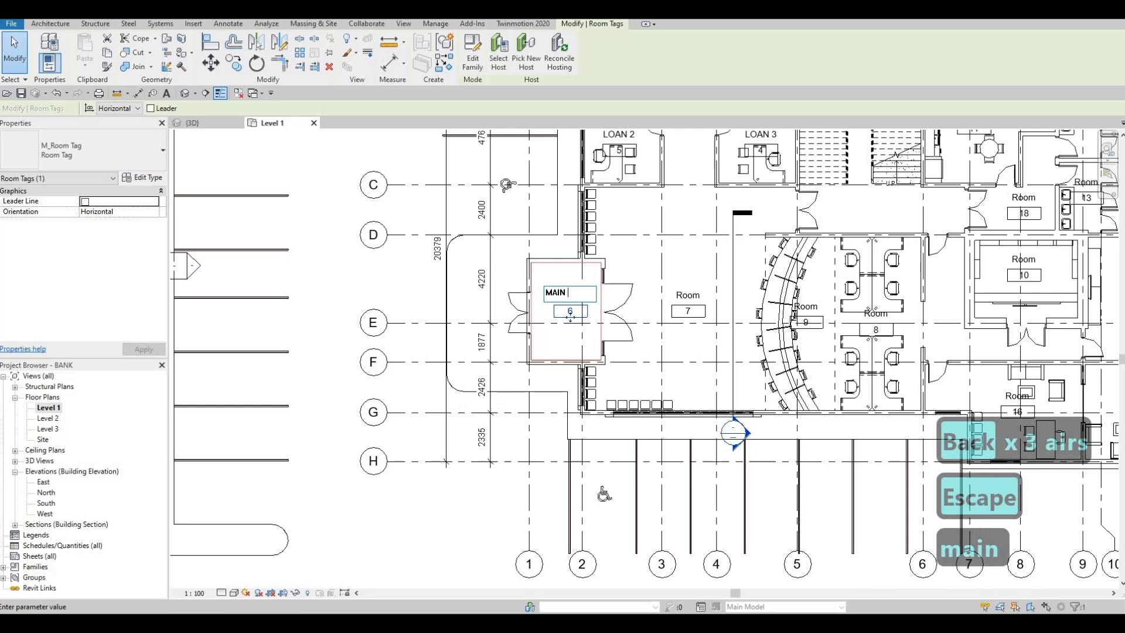
type("ENTRANCE")
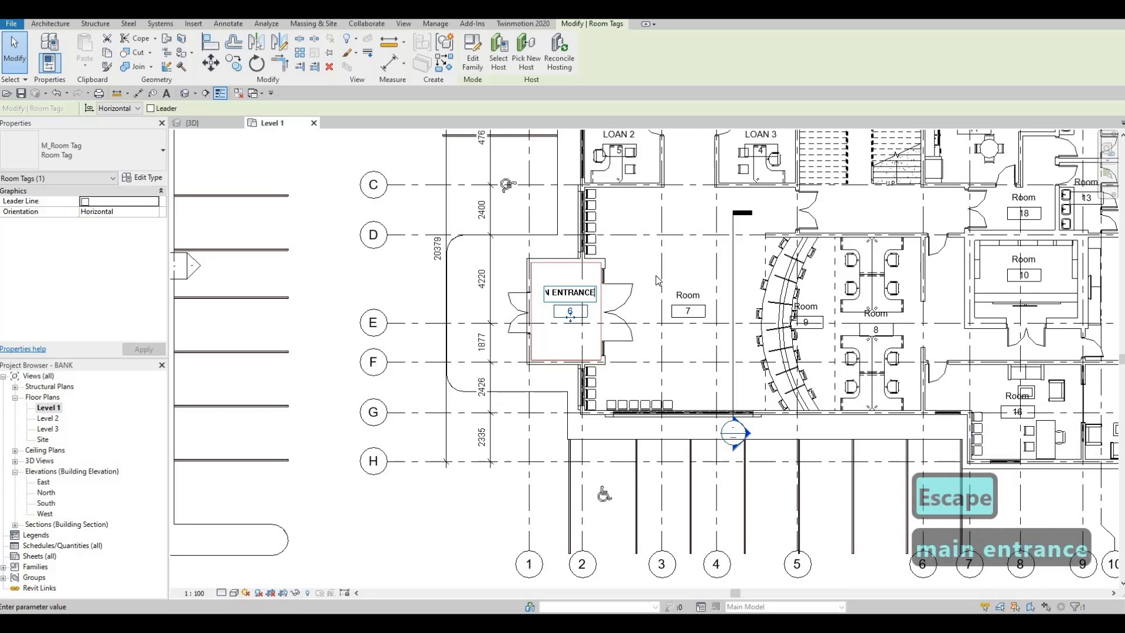
left_click(685, 295)
key("Escape")
Step: Rename room 7, the large open hall beside the main entrance, as LOBBY
double_click(685, 293)
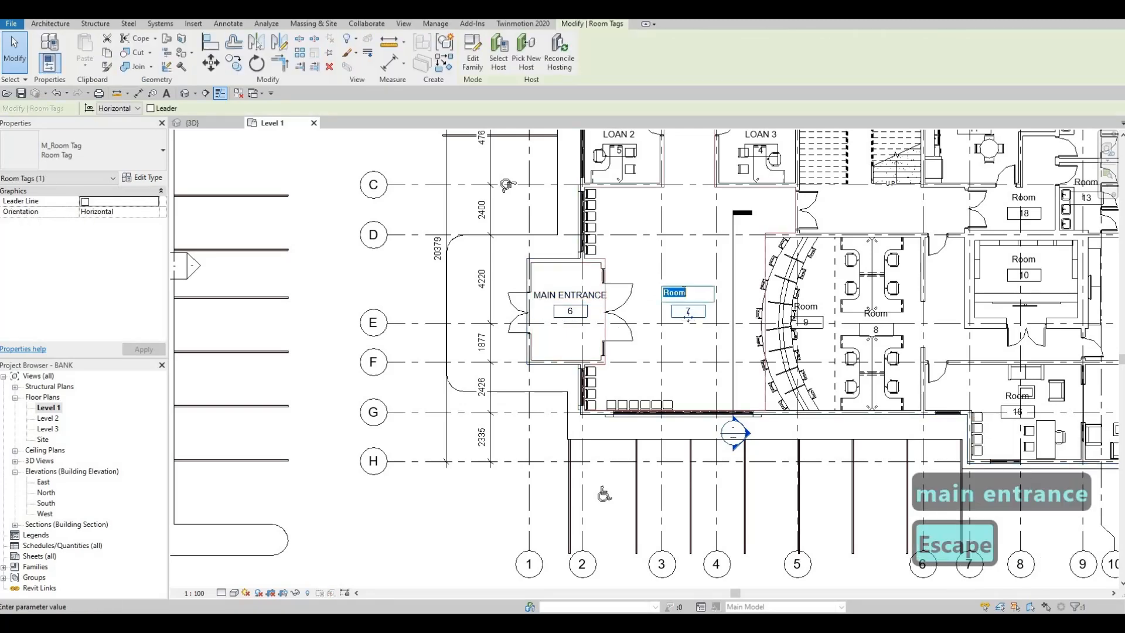
type("LOBBY")
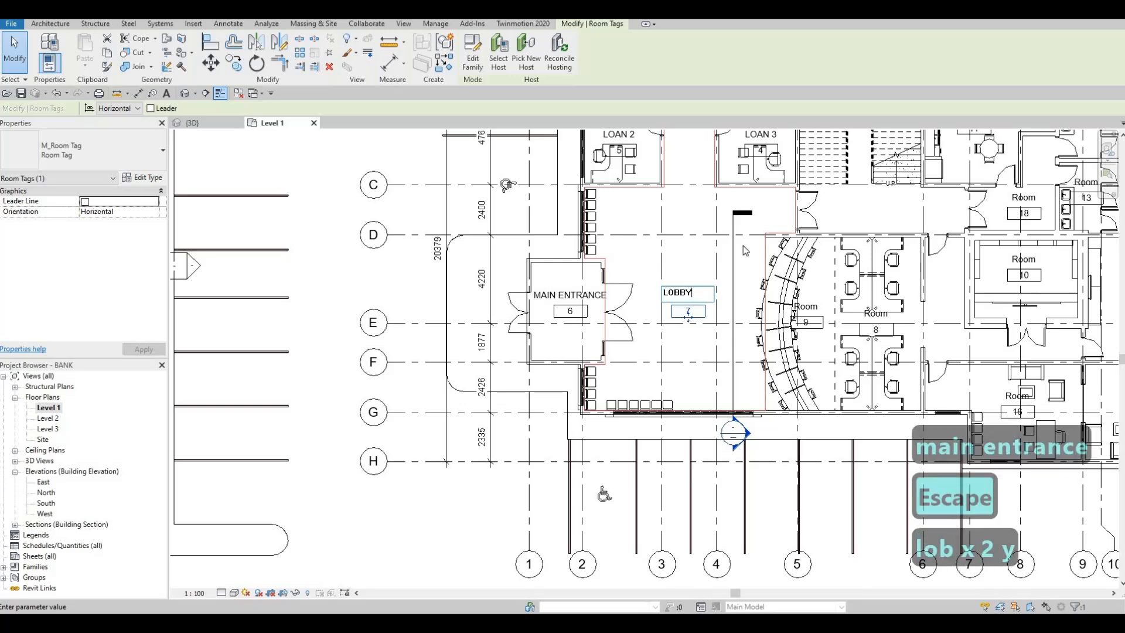
key("Escape")
key("Escape")
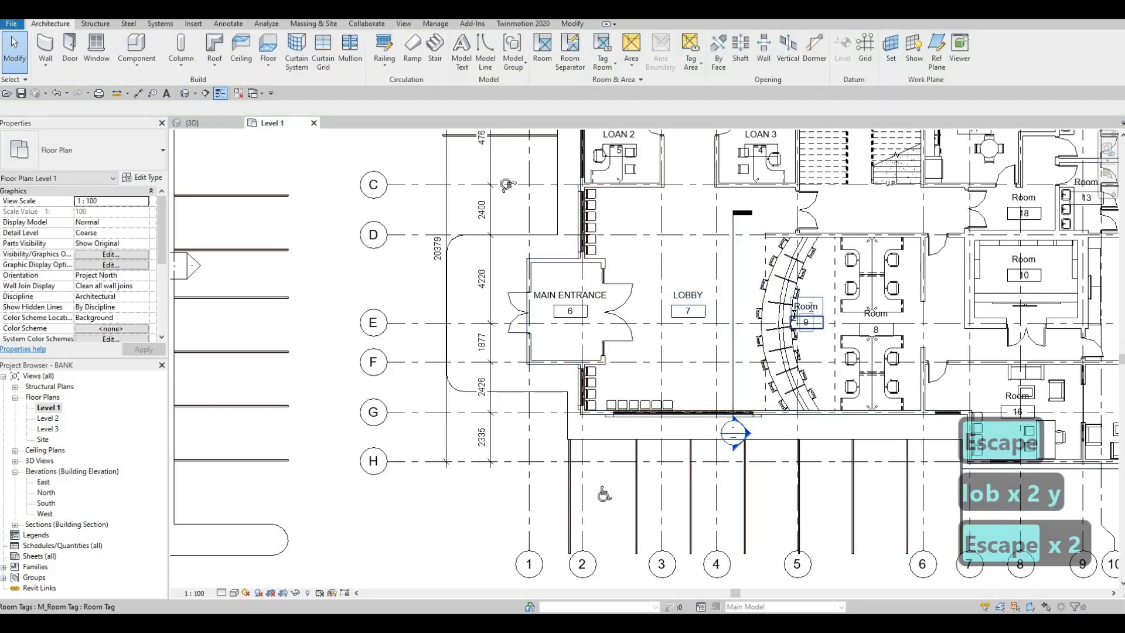
Step: Rename room 9, the area along the curved counter, as TELLERS
left_click(809, 307)
left_click(811, 306)
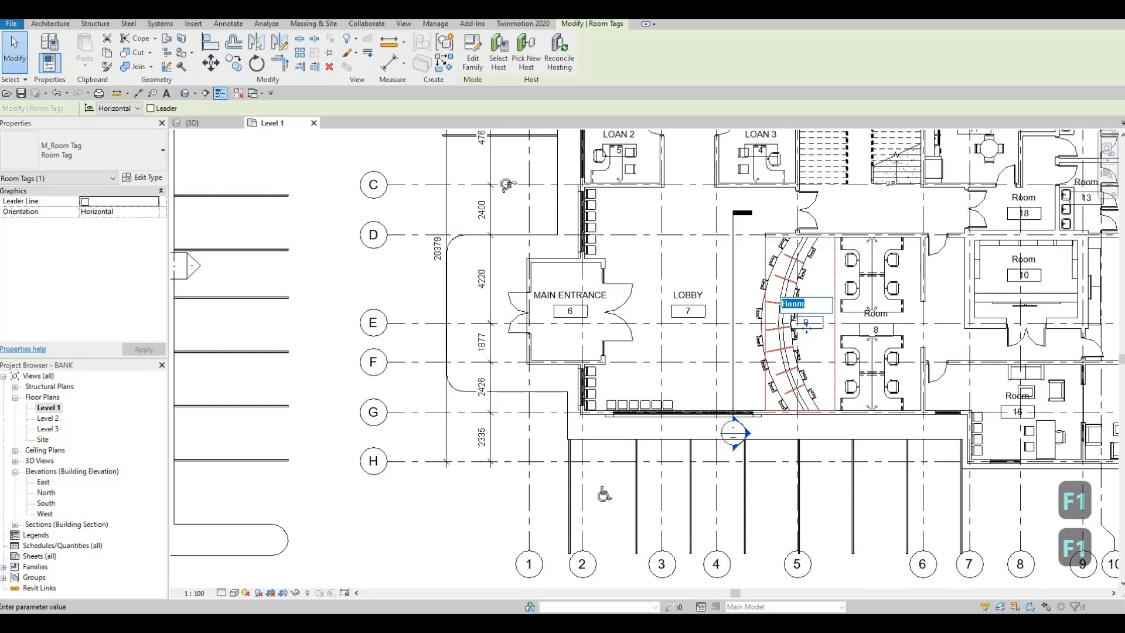
type("TELLERS")
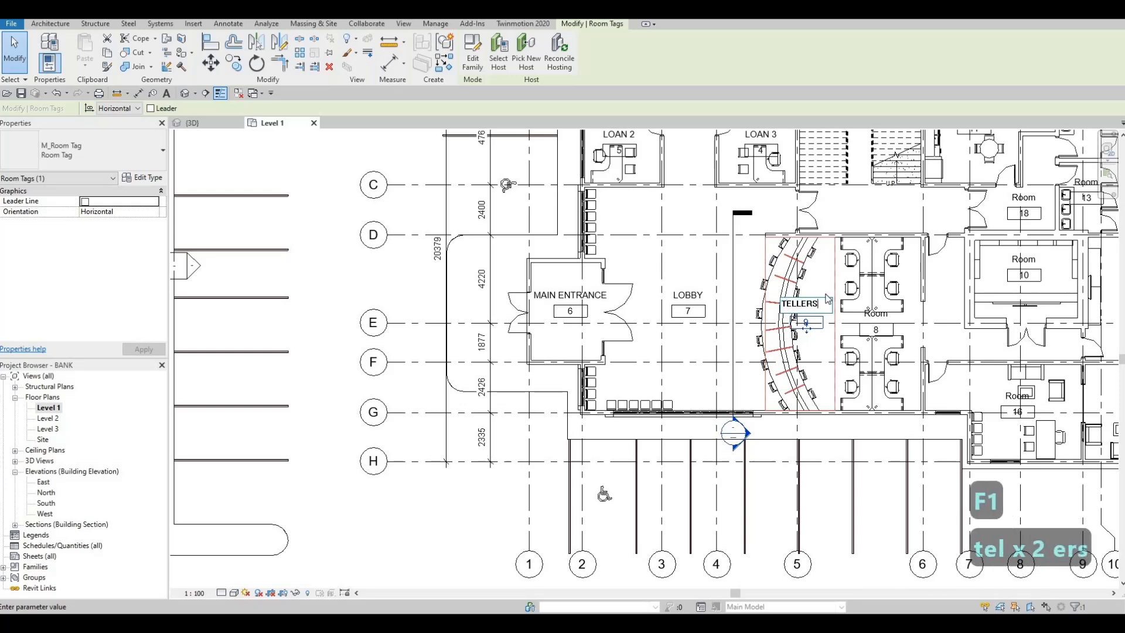
Step: Rename room 8, the workstation area behind the tellers, as ACCOUNTING
left_click(881, 317)
left_click(878, 315)
type("ACCOUNTING")
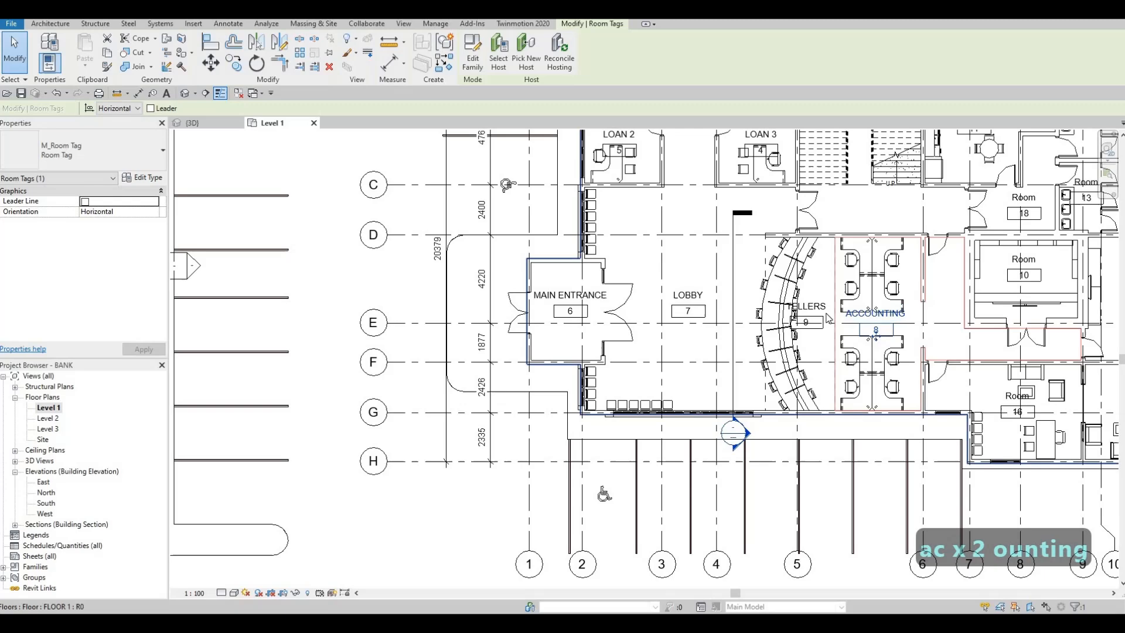
key("Escape")
Step: Rename room 10, the enclosed room between grids D and E, as VAULT SAFE
scroll(727, 267, "down", 2)
scroll(747, 270, "up", 2)
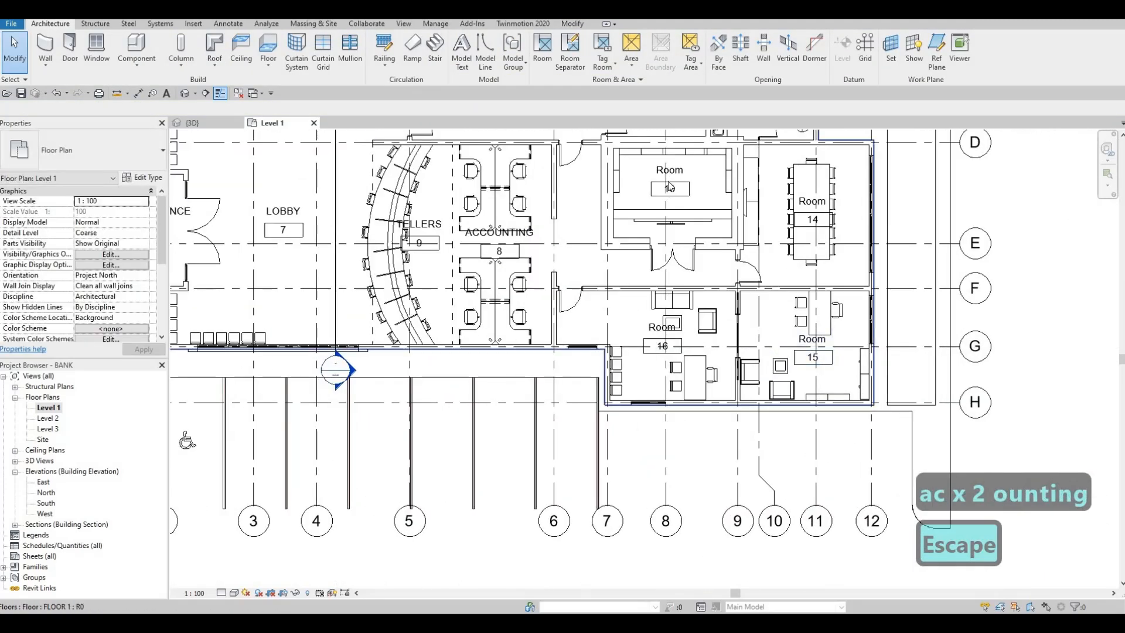
left_click(671, 186)
left_click(673, 172)
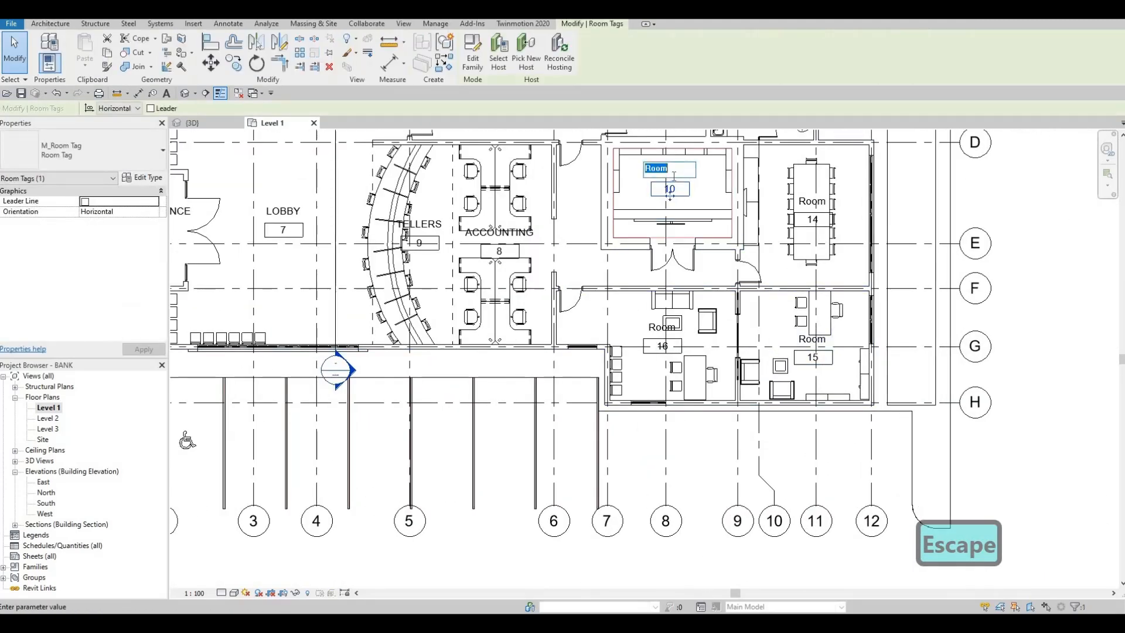
type("VAUL")
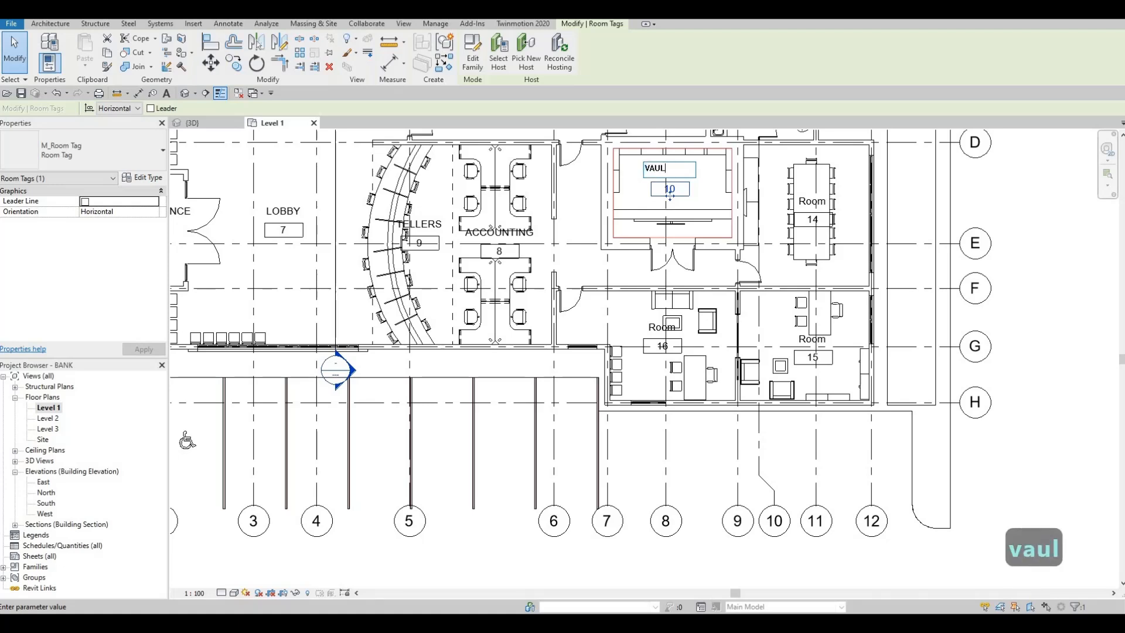
type("T SAFE")
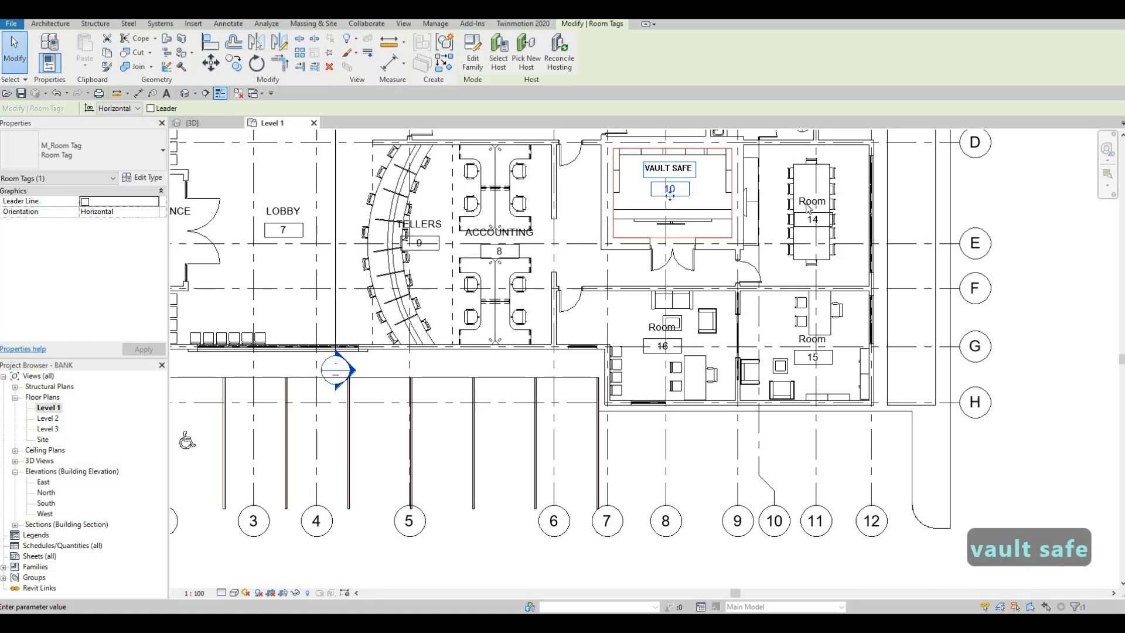
Step: Rename room 14, the room with the long conference table, as MEETING ROOM 1
left_click(808, 206)
left_click(807, 202)
type("M")
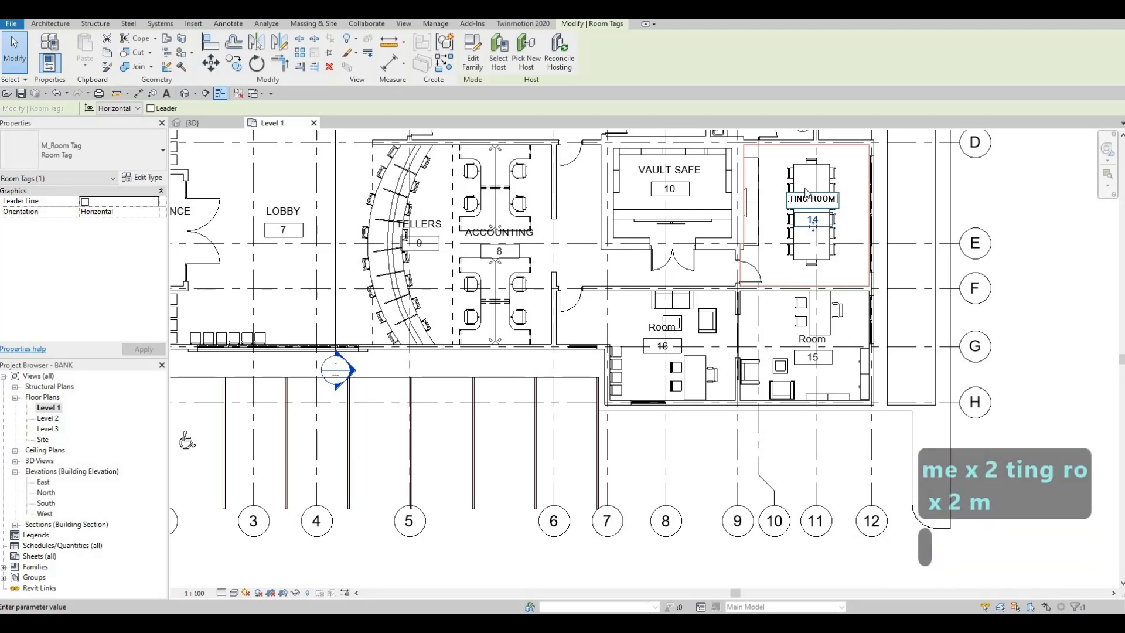
type("EETING ROOM 1")
Step: Rename room 15, the corner office below the meeting room, as ASSISTANT MANAGER
left_click(808, 340)
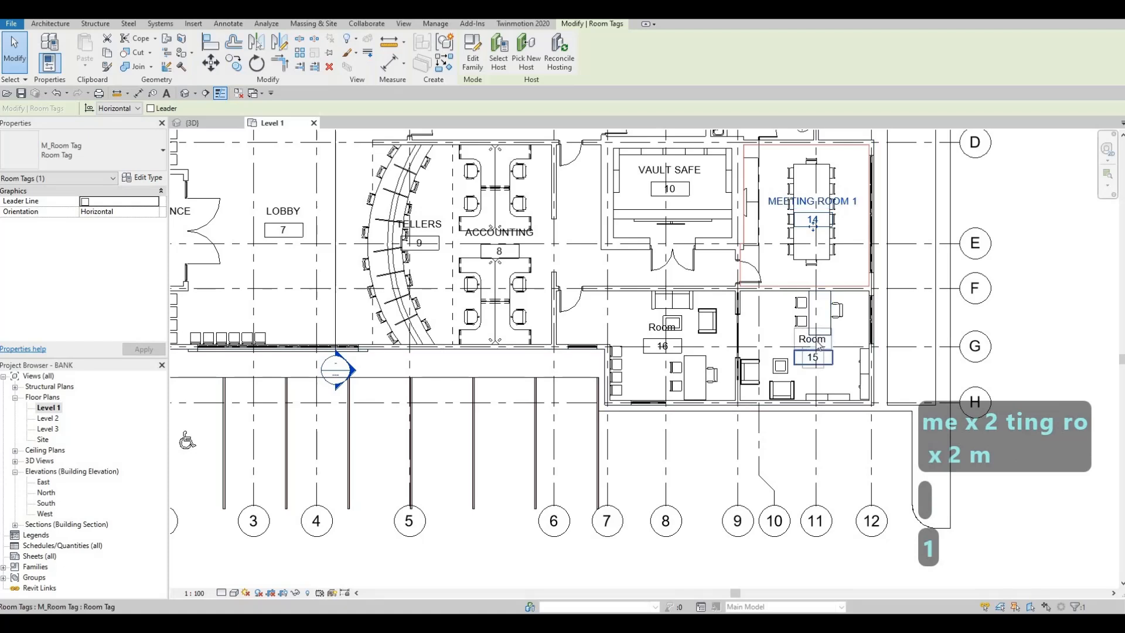
left_click(813, 339)
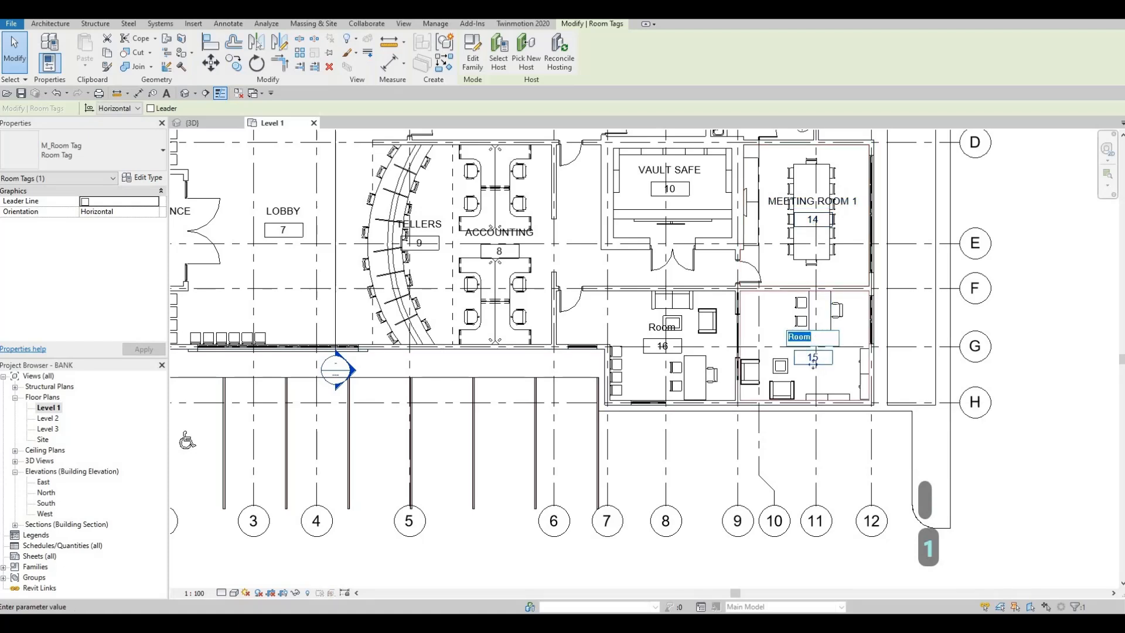
type("ASSIST")
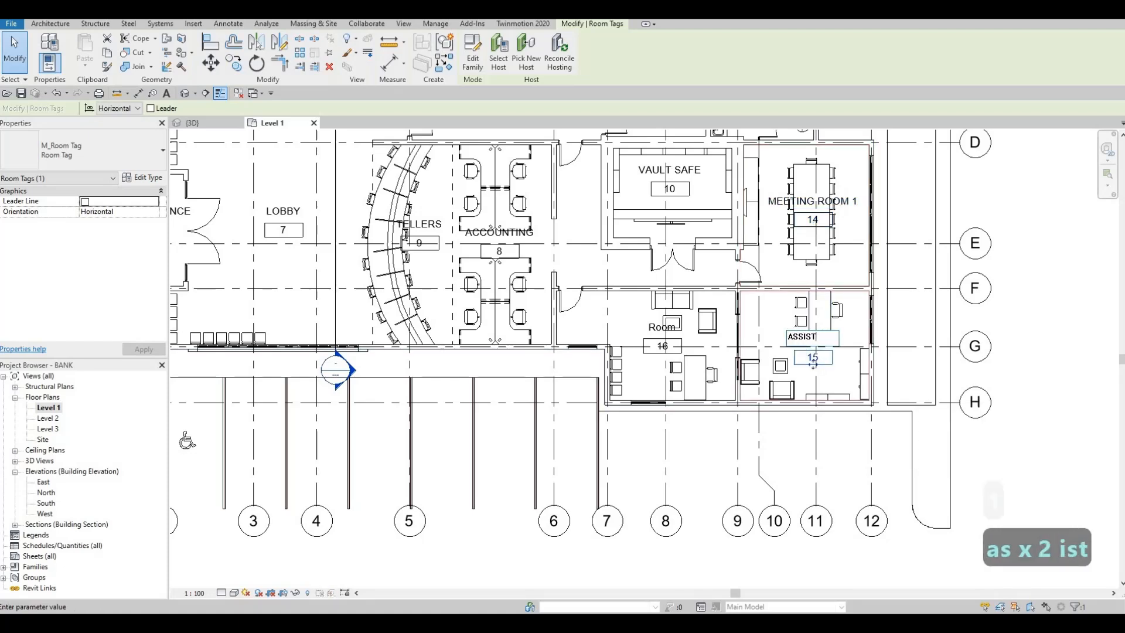
type("ANT MANAGER")
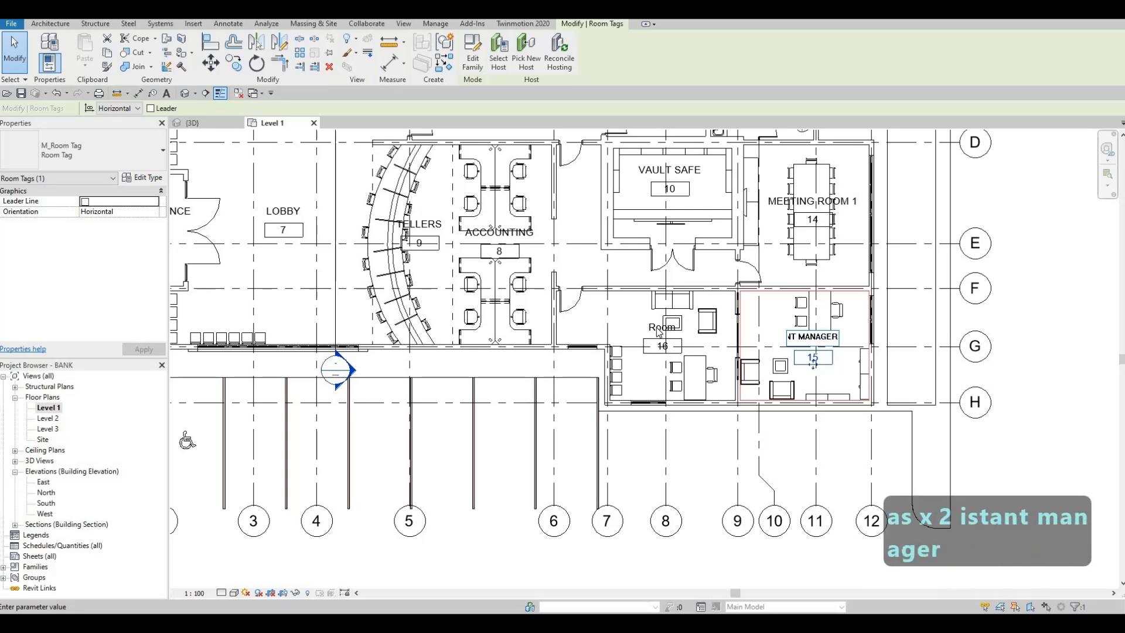
Step: Rename room 16, the office next to the assistant manager's, as SECRETARY 1
left_click(659, 333)
left_click(659, 332)
left_click(659, 333)
type("SEC")
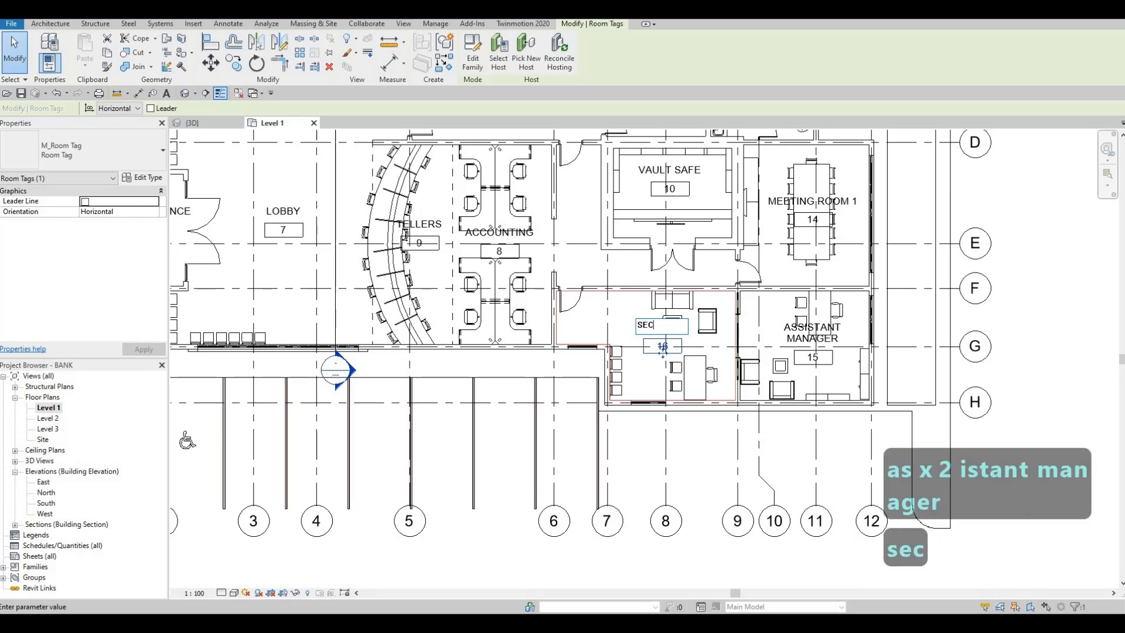
type("RETARY 1")
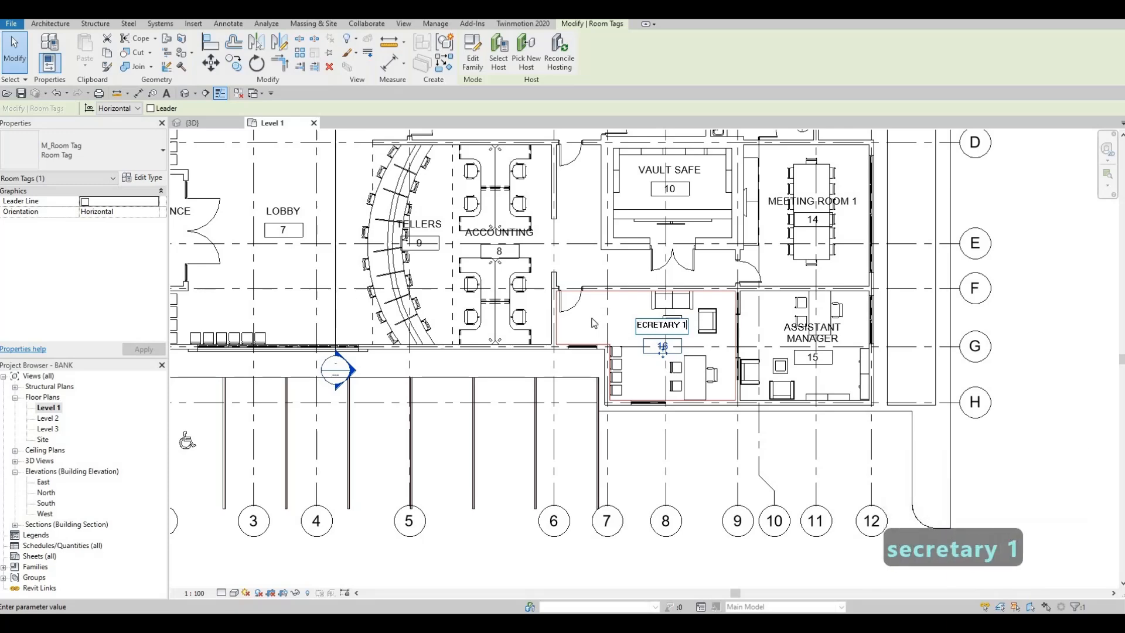
left_click(622, 301)
key("Escape")
Step: Rename room 18, the passage above the vault, as CORRIDOR
middle_click_drag(624, 320, 637, 457)
scroll(642, 360, "up", 1)
scroll(622, 417, "down", 1)
middle_click_drag(663, 353, 651, 431)
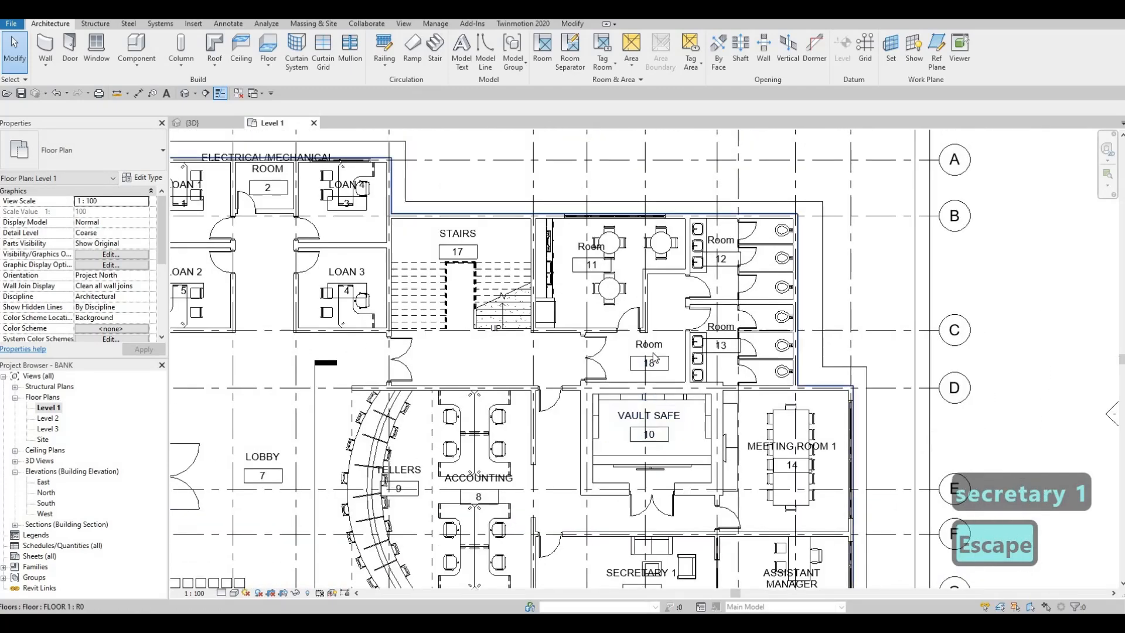
key("Escape")
scroll(651, 330, "up", 3)
left_click(647, 352)
left_click(648, 353)
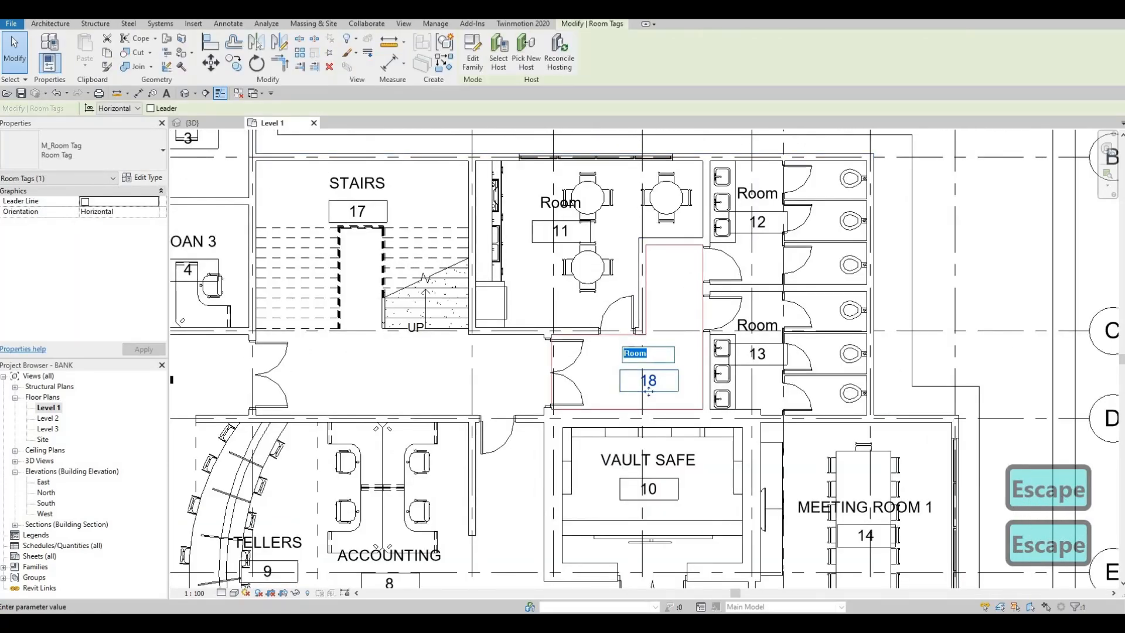
type("corridor")
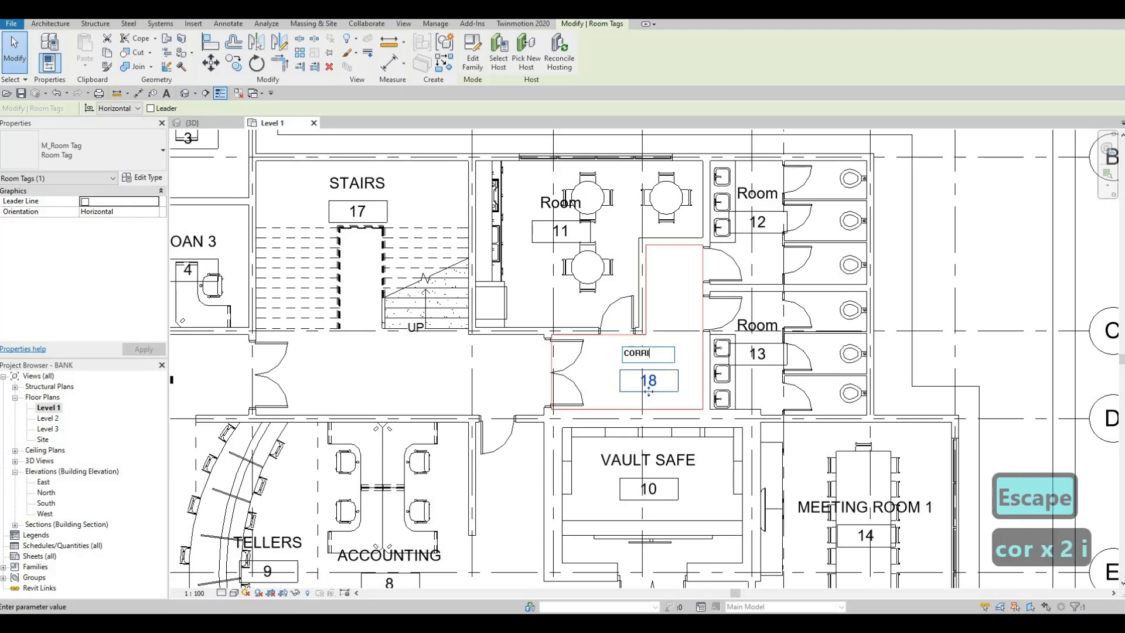
Step: Enter KITCHEN as the room number of room 11, the dining area beside the stairs
left_click(558, 232)
left_click(559, 232)
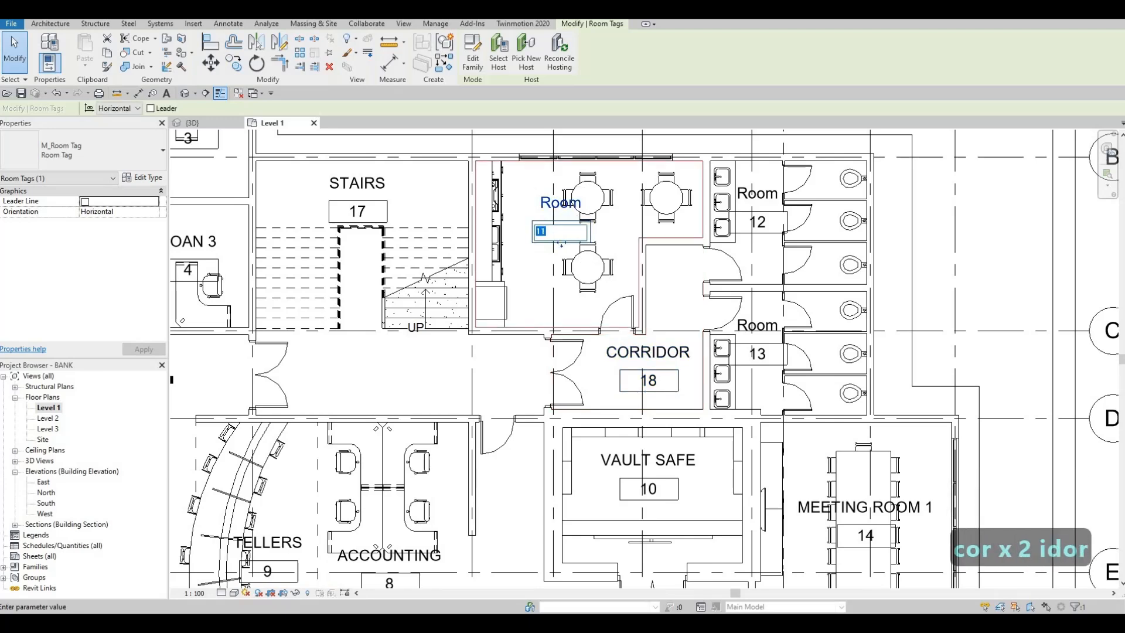
type("KITCHE")
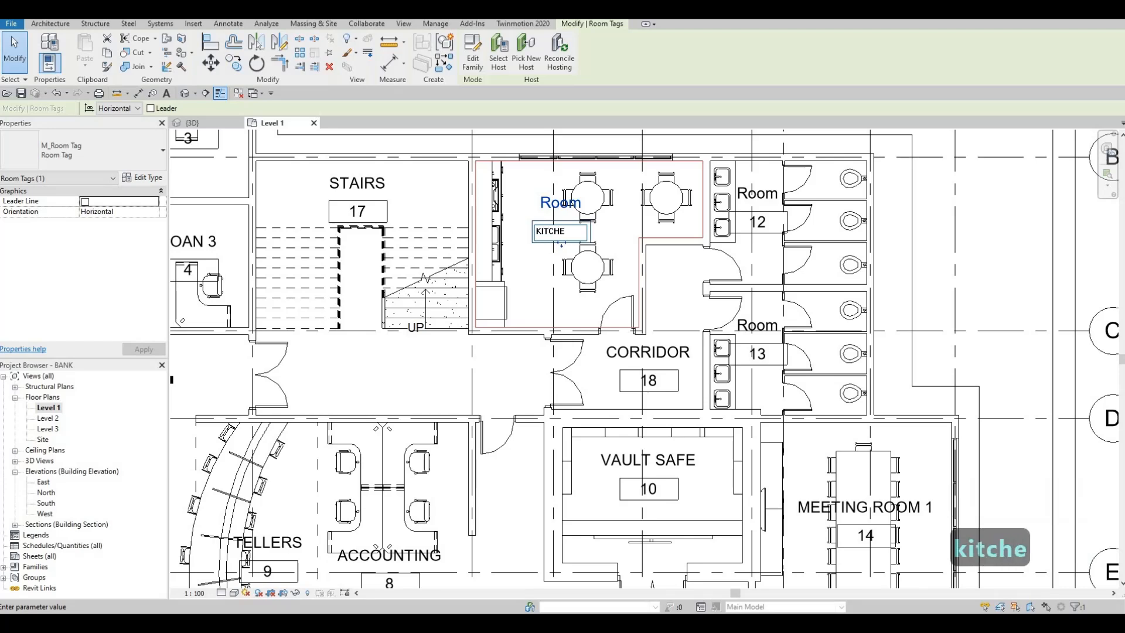
type("N")
Step: Rename room 12, the upper washroom, as MENS WASHROOM
left_click(759, 195)
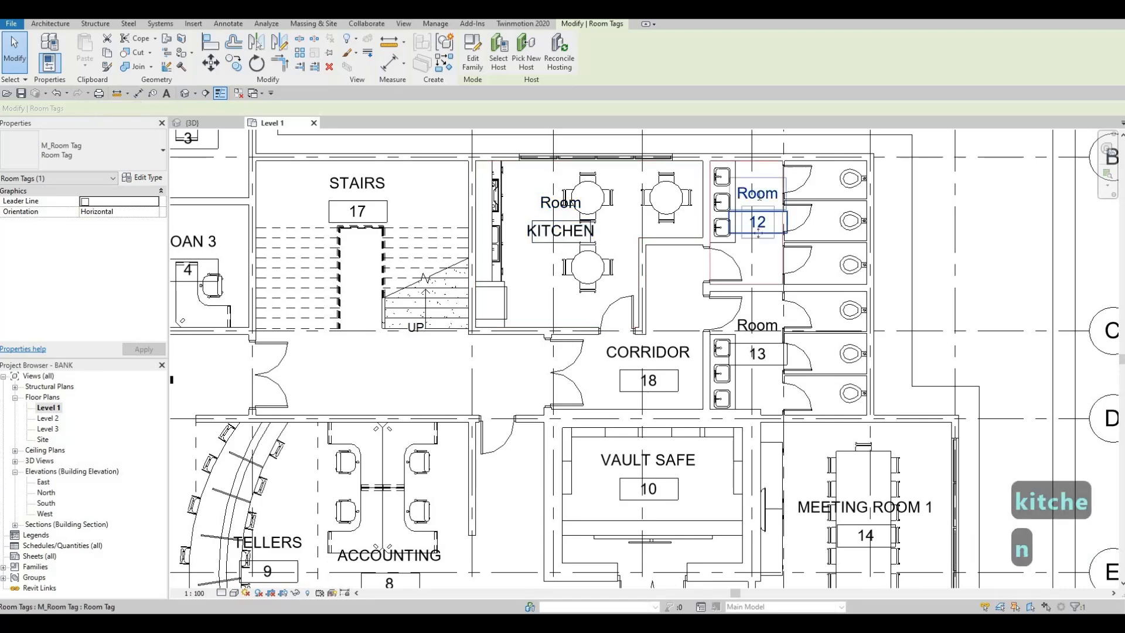
left_click(759, 195)
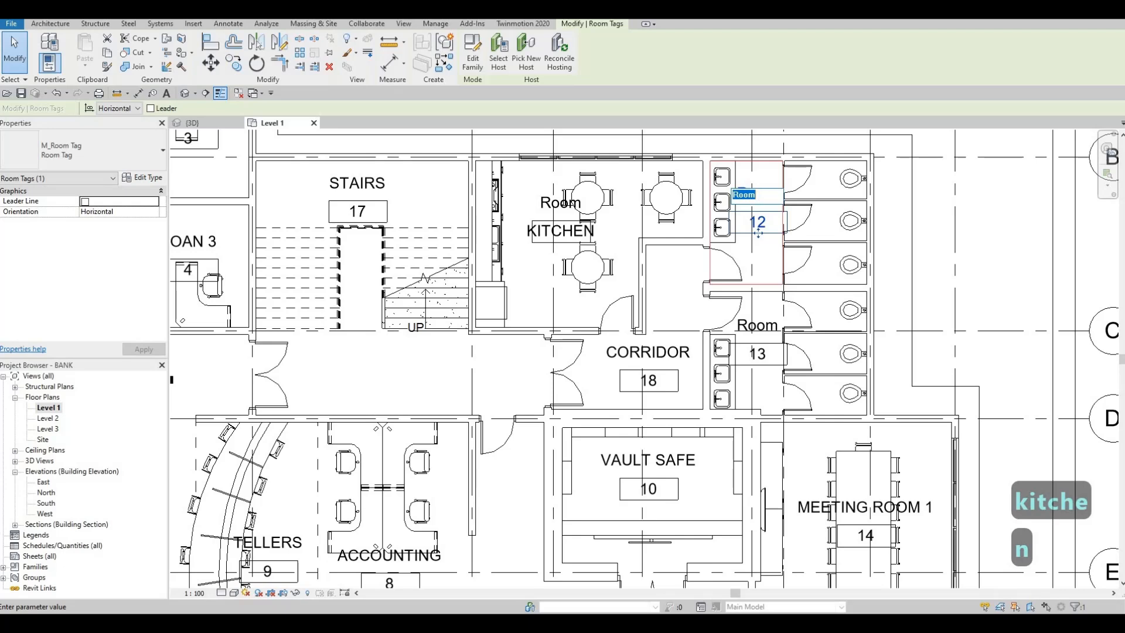
type("MENS W")
type("ASHROO")
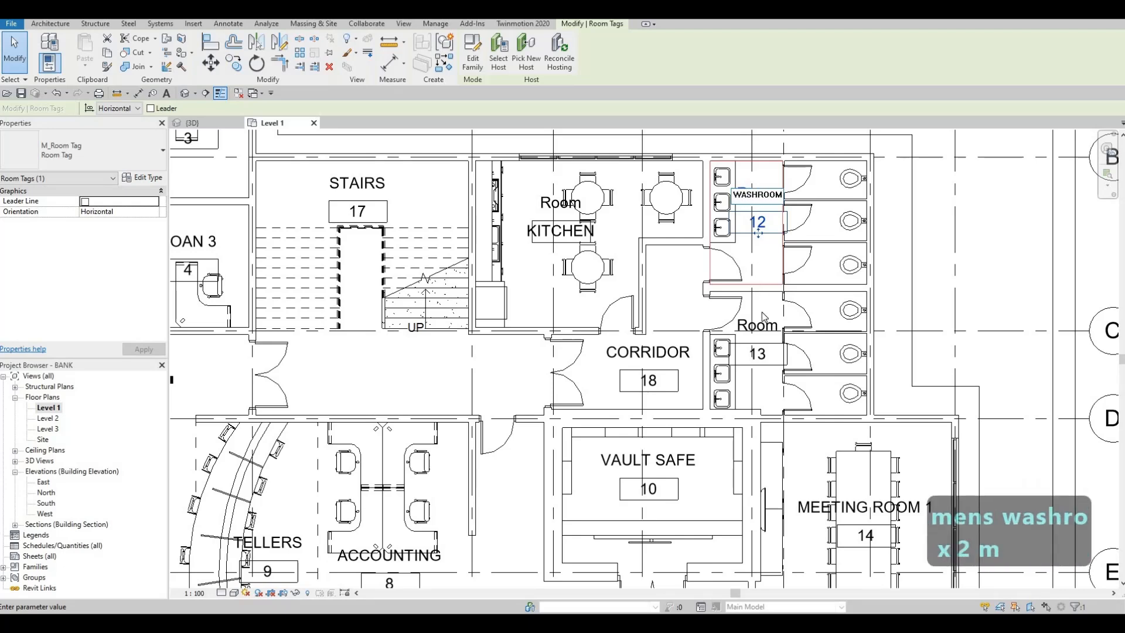
type("M")
Step: Rename room 13, the lower washroom, as WOMENS WASHROOM
left_click(764, 328)
left_click(764, 327)
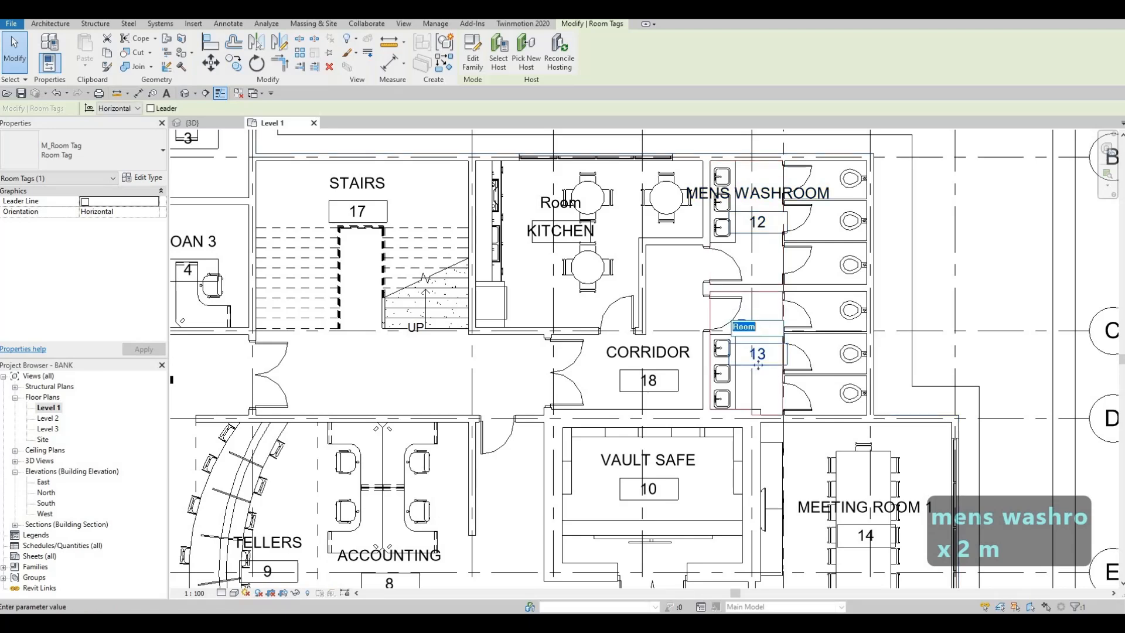
type("WOMENS WASHROO")
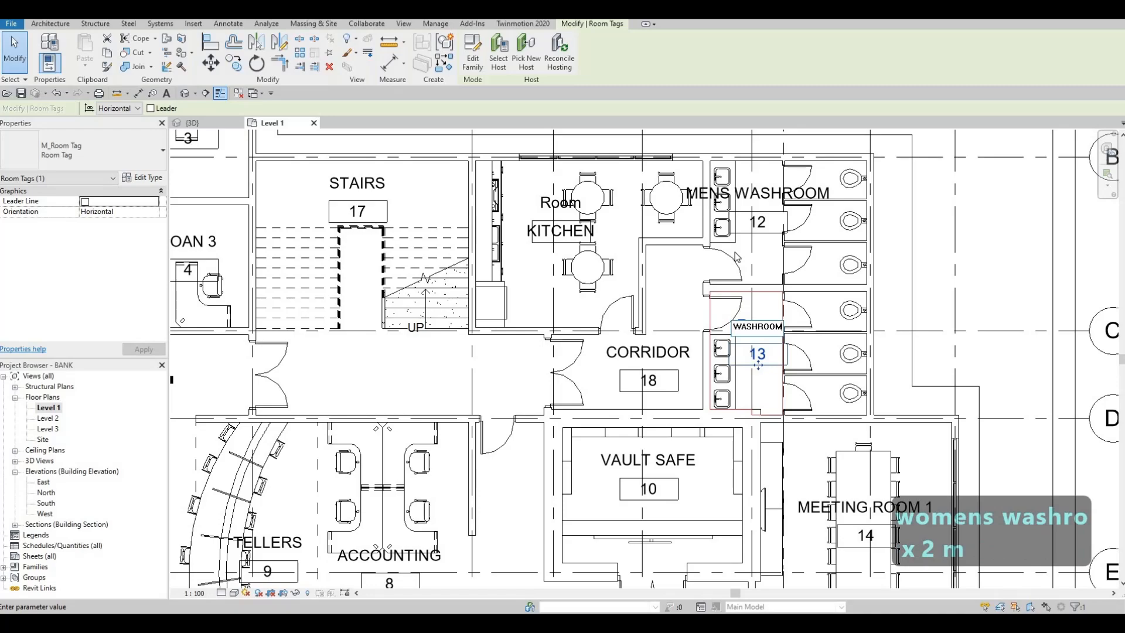
type("M")
left_click(737, 258)
key("Escape")
scroll(644, 271, "down", 4)
key("Escape")
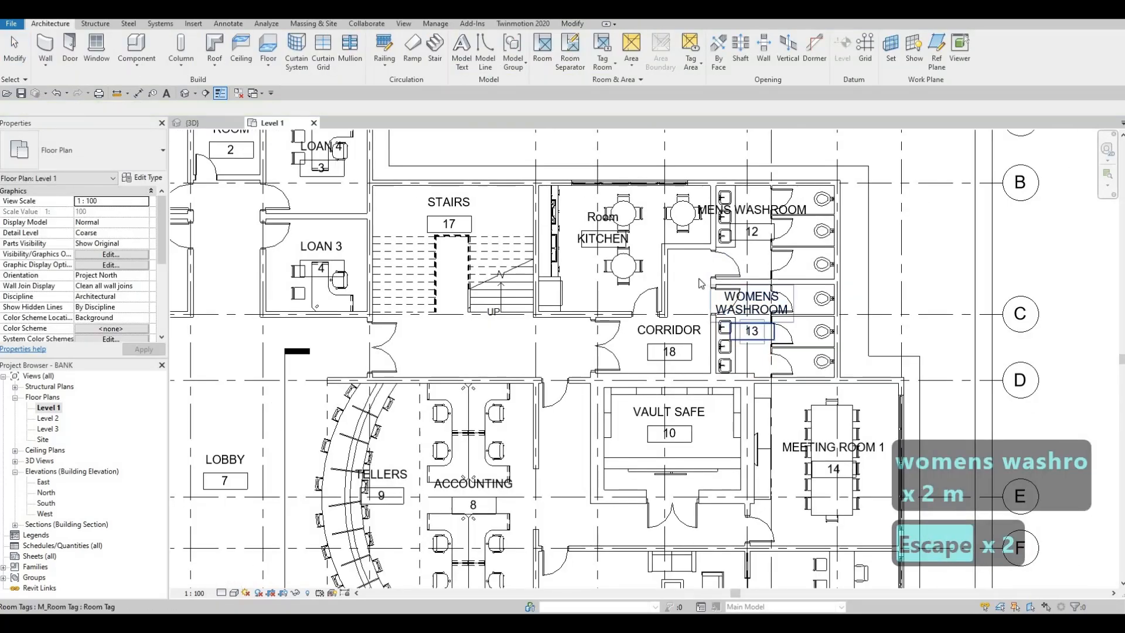
Step: Open the Level 2 floor plan
scroll(701, 264, "down", 3)
middle_click_drag(650, 263, 655, 292)
scroll(591, 383, "up", 2)
scroll(439, 296, "down", 2)
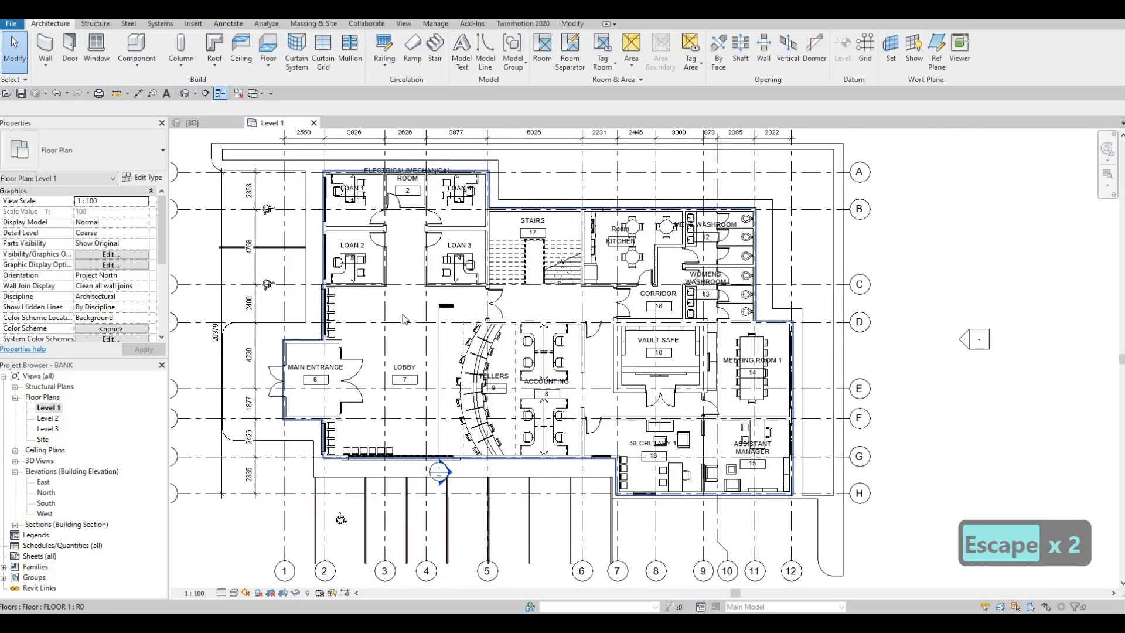
double_click(50, 418)
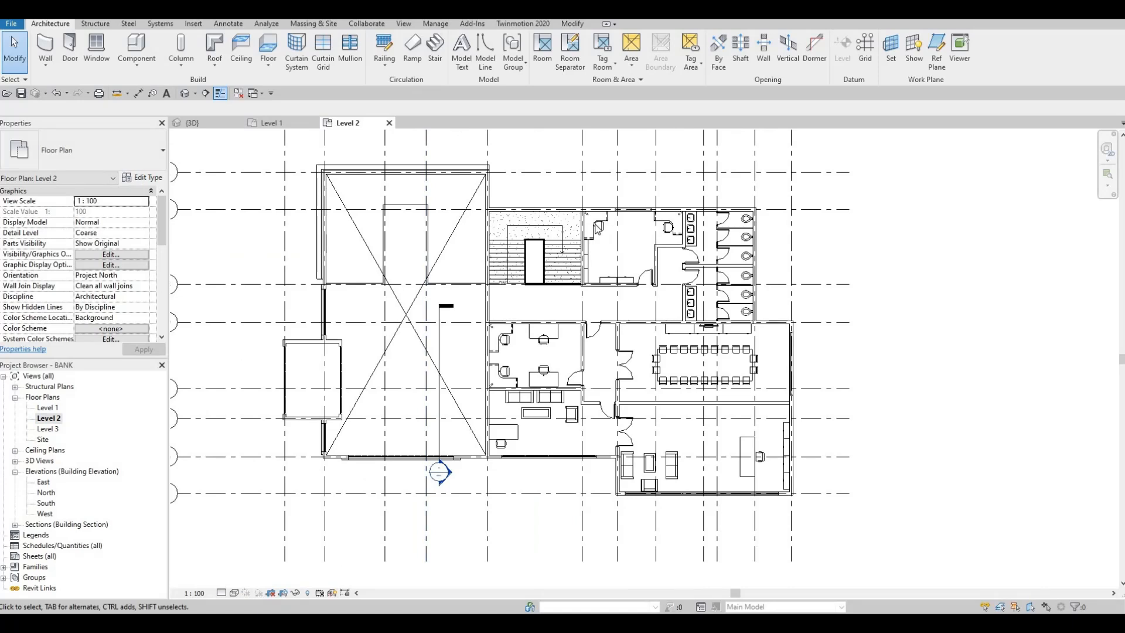
Step: Place rooms in the Level 2 corridor, the office beside the stairs and both washrooms
left_click(543, 52)
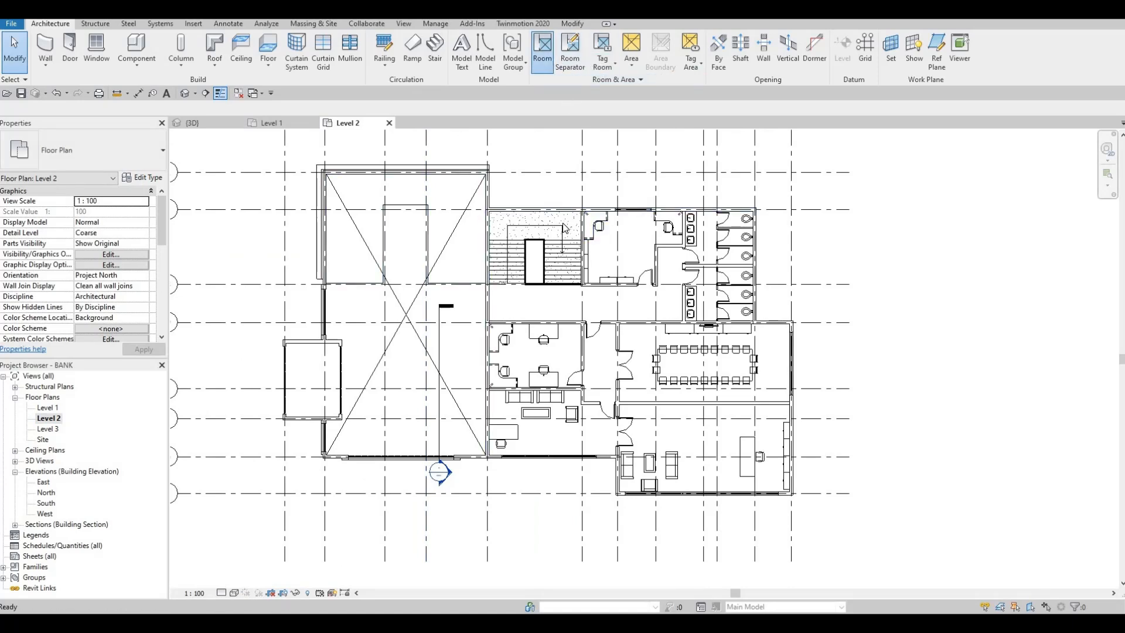
left_click(540, 305)
left_click(628, 245)
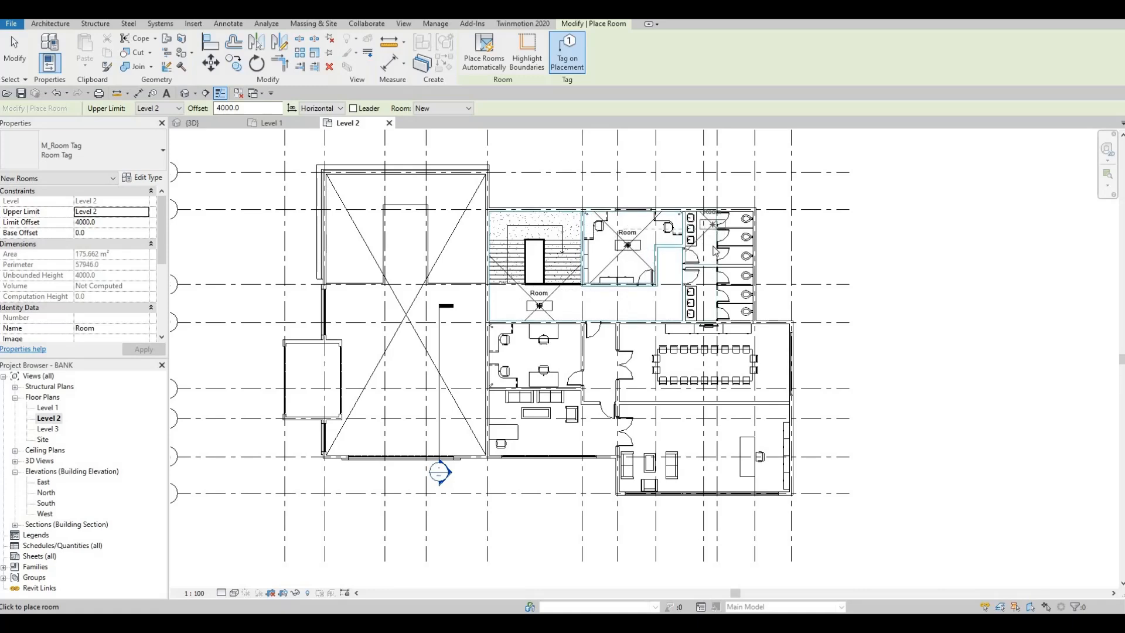
scroll(712, 229, "up", 2)
left_click(713, 329)
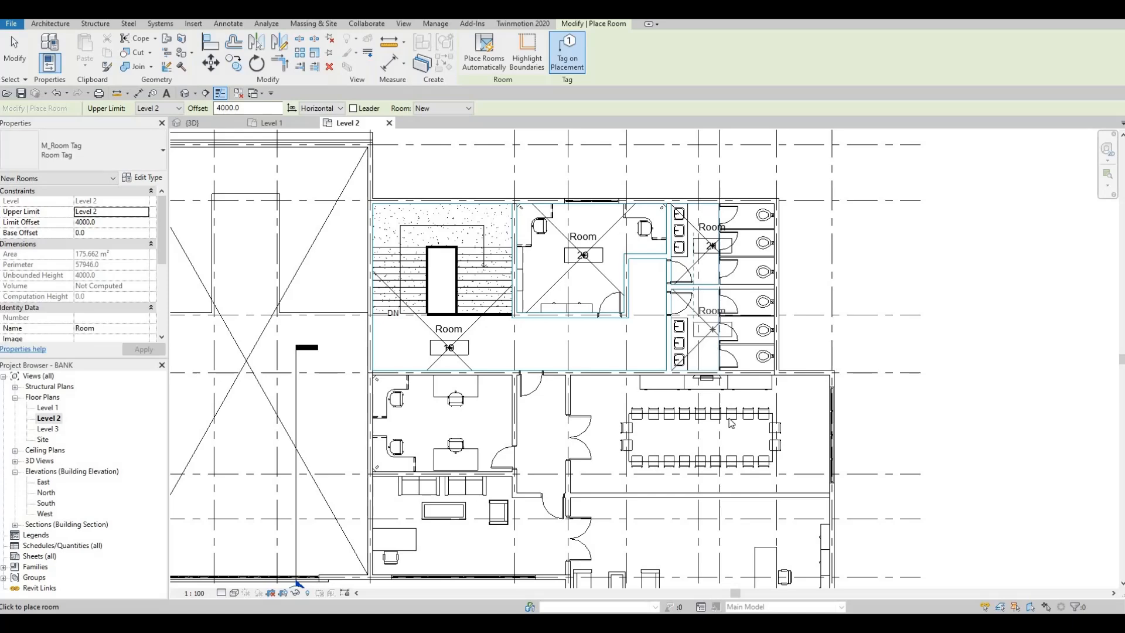
Step: Place rooms in the conference room, the large office below it and the two smaller offices beside the open void, then end room placement
left_click(697, 440)
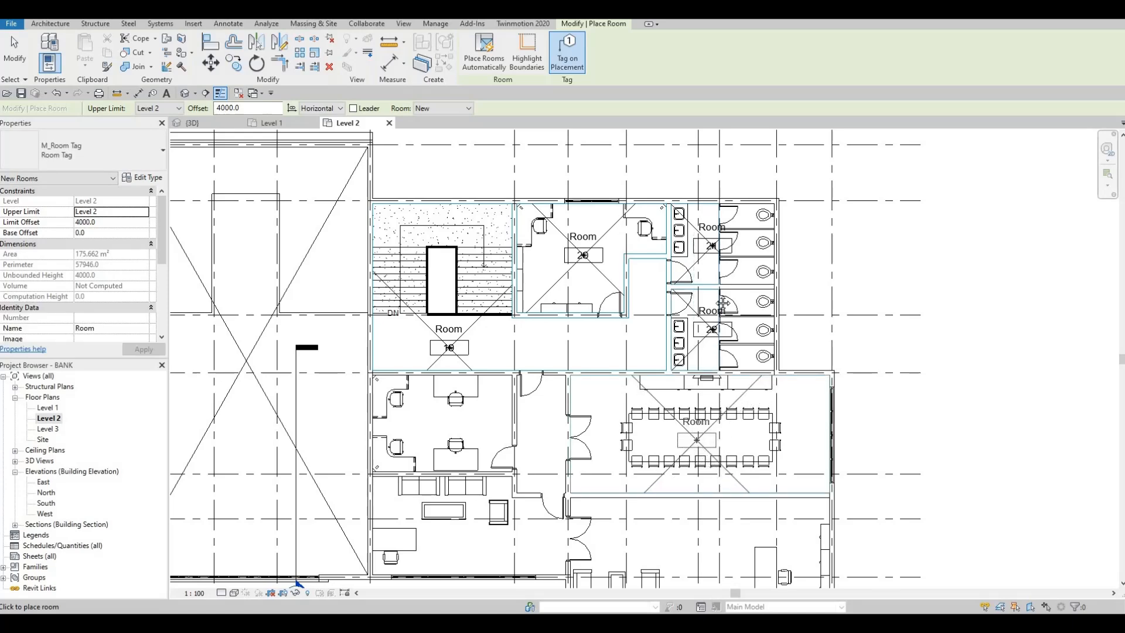
middle_click_drag(712, 364, 711, 205)
left_click(705, 407)
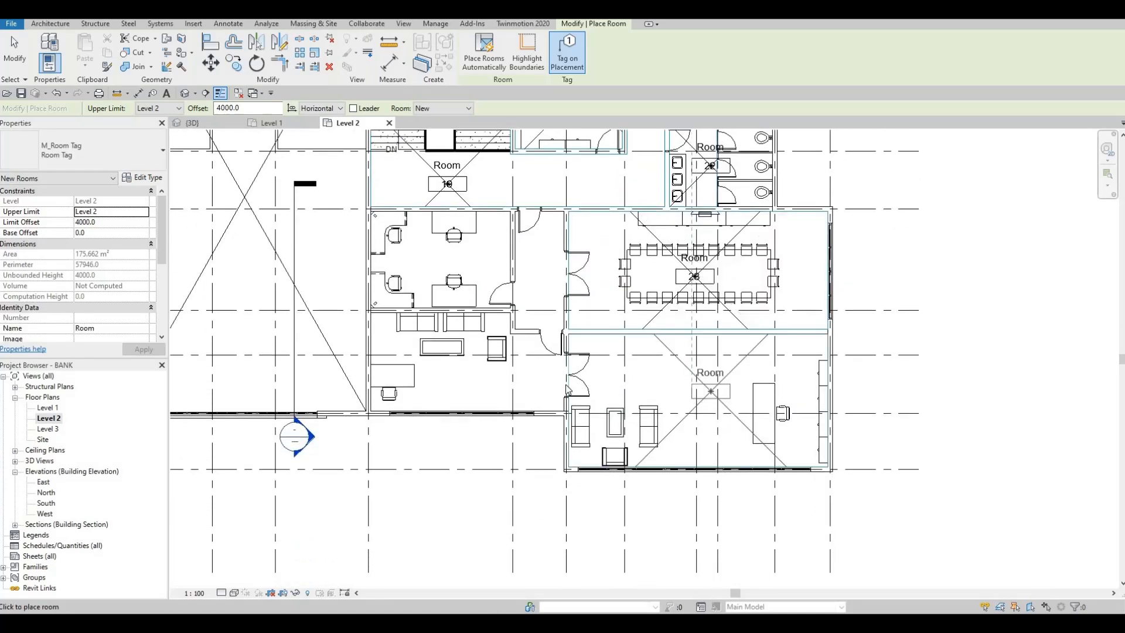
left_click(456, 374)
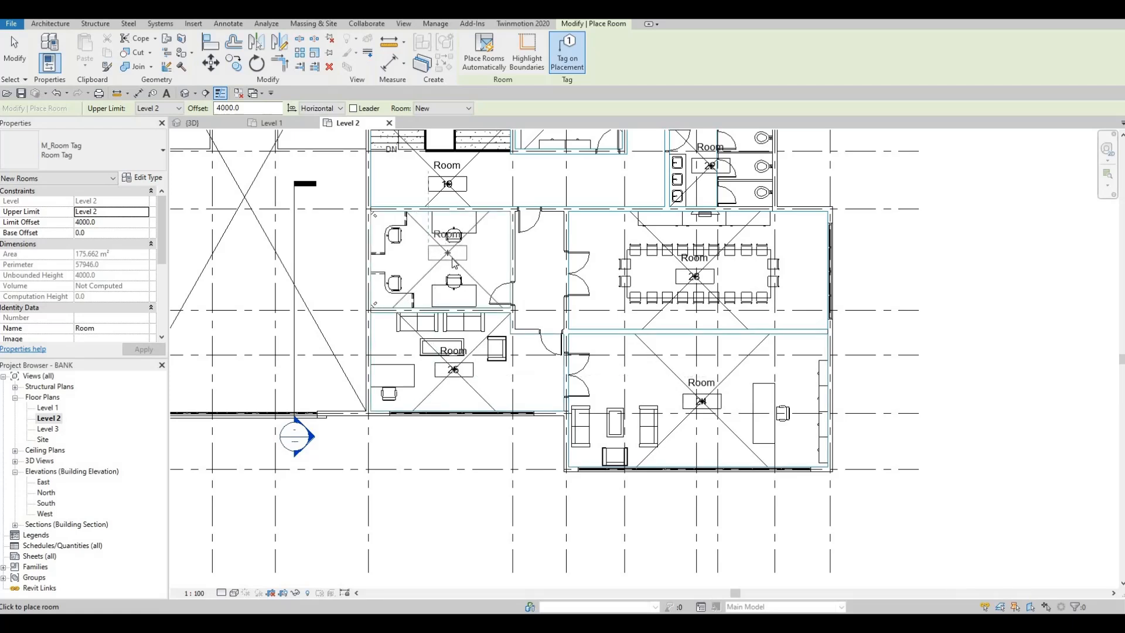
key("Escape")
middle_click_drag(578, 237, 567, 345)
scroll(567, 345, "down", 1)
key("Escape")
key("Escape")
Step: Rename room 20, the office beside the stairs, as ARCHIVE ROOM
left_click(576, 203)
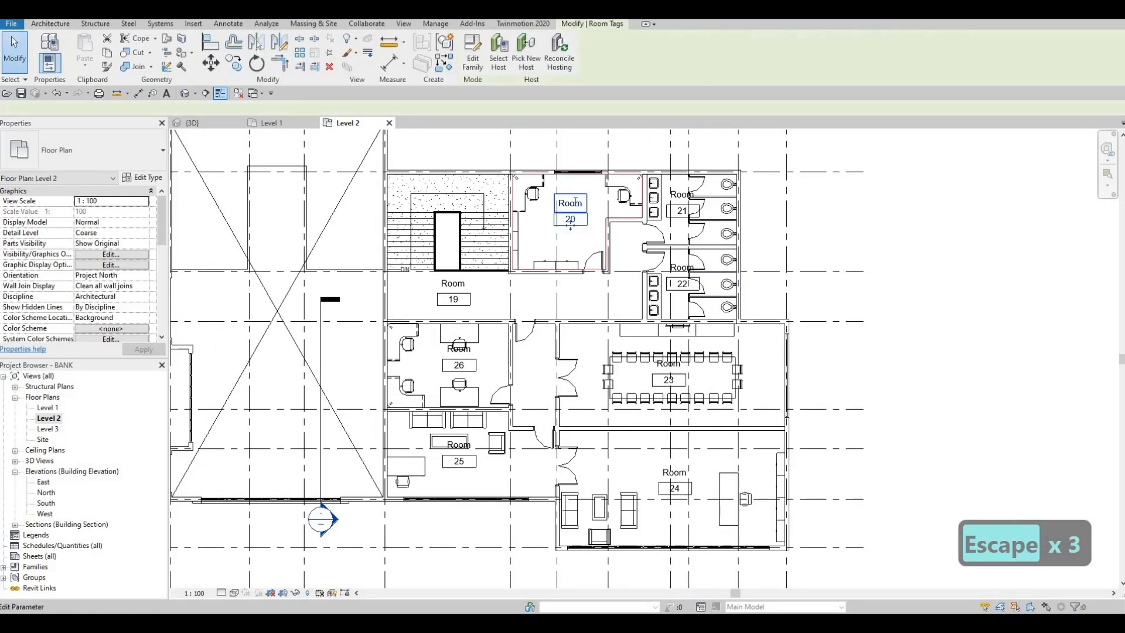
left_click(576, 203)
type("ARCHIVE ")
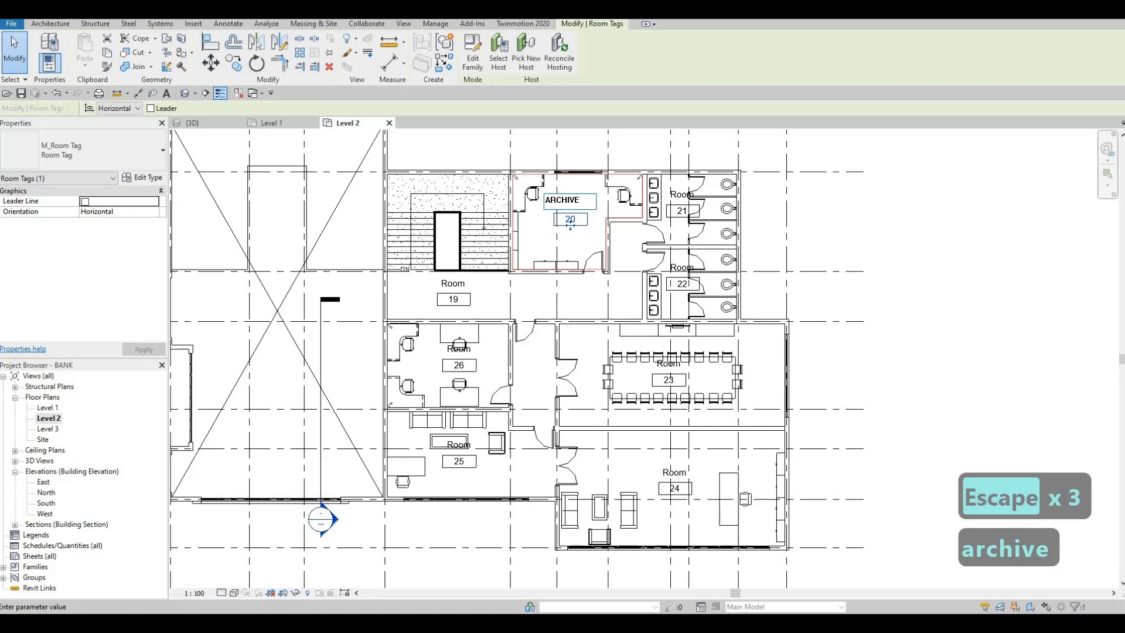
type("ROOM")
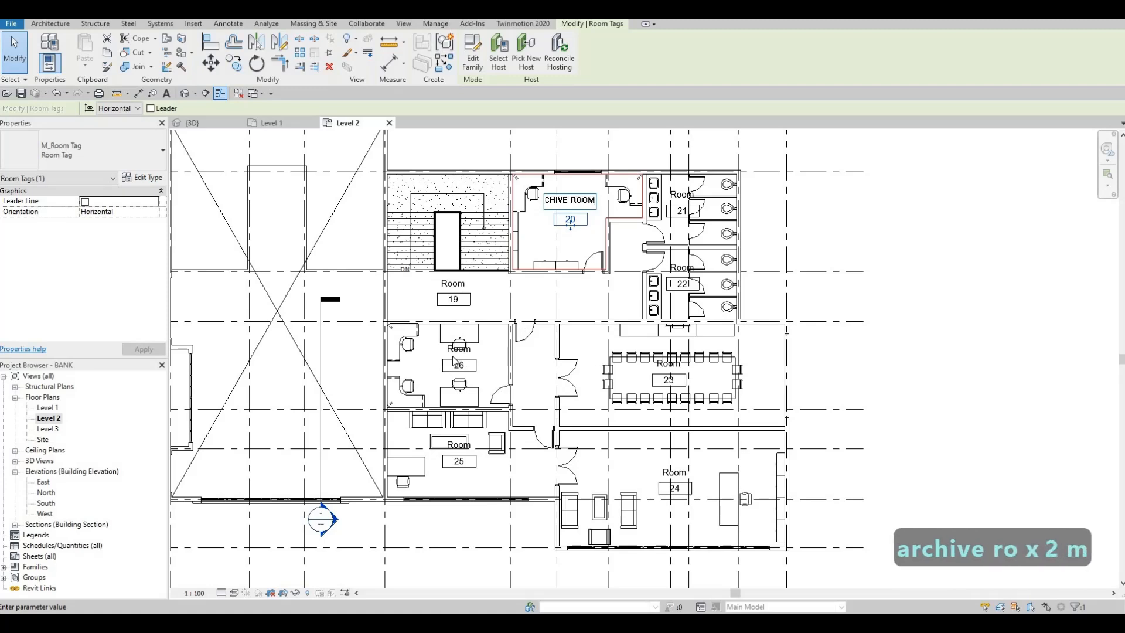
Step: Rename room 26, the office below the corridor, as IT ROOM
left_click(454, 360)
left_click(455, 348)
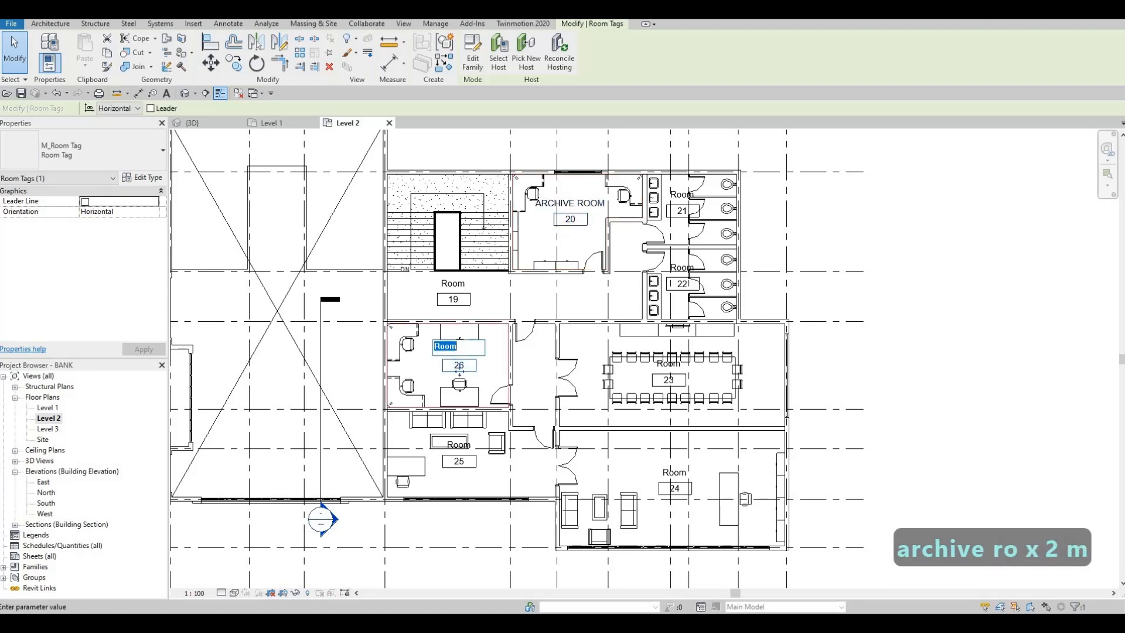
type("IT ROOM")
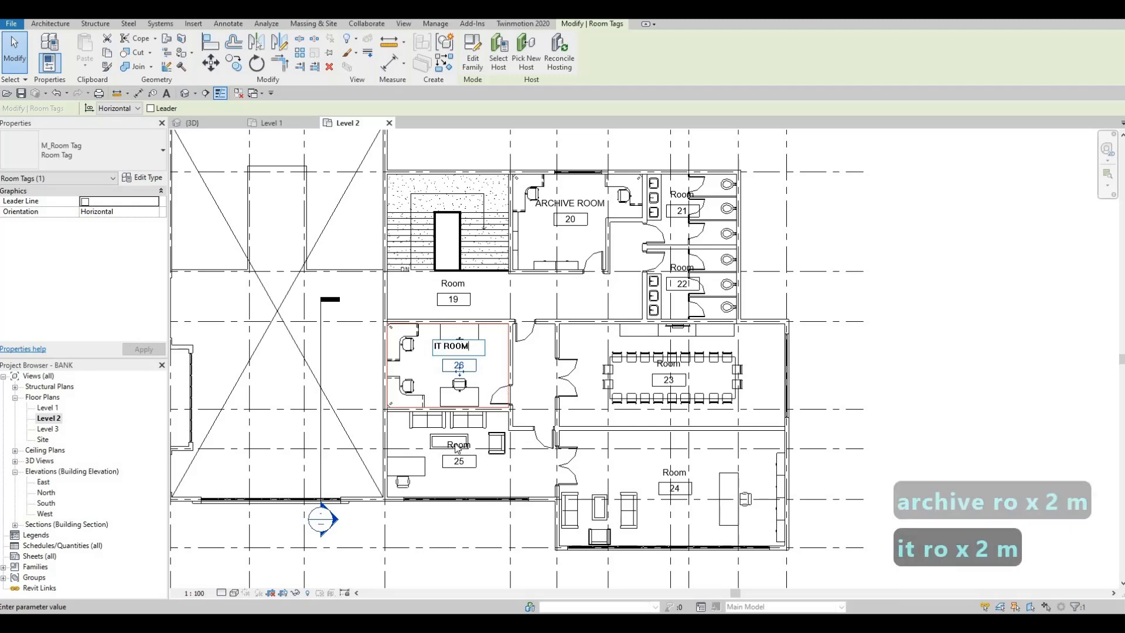
Step: Rename room 25, the office with sofas below the IT room, as SECRETARY 2
left_click(460, 448)
left_click(459, 446)
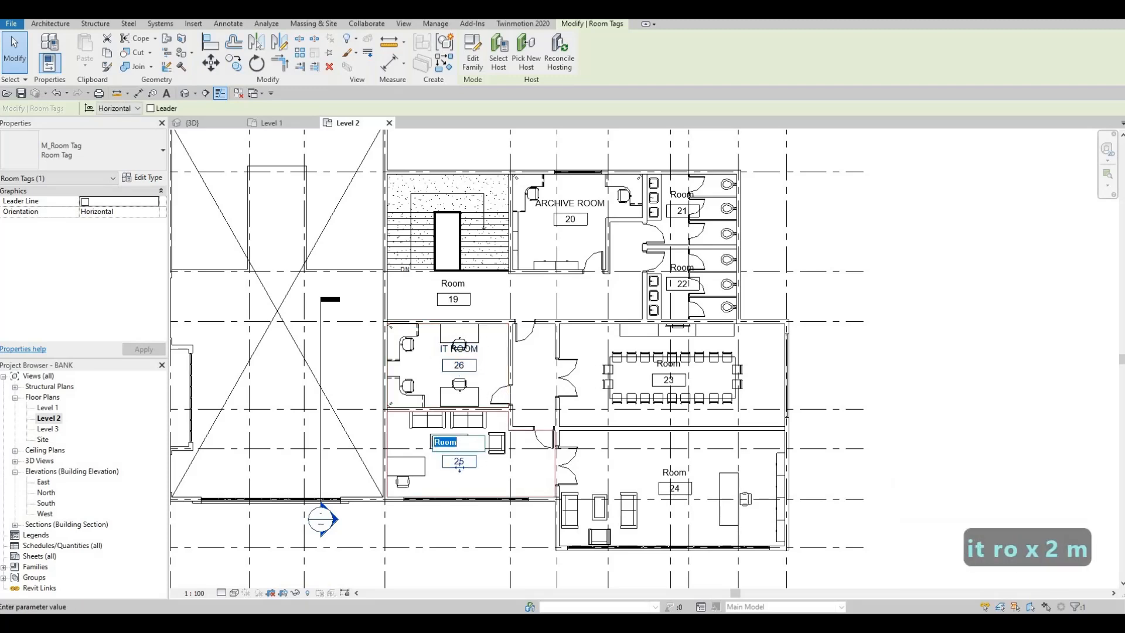
type("SECRE")
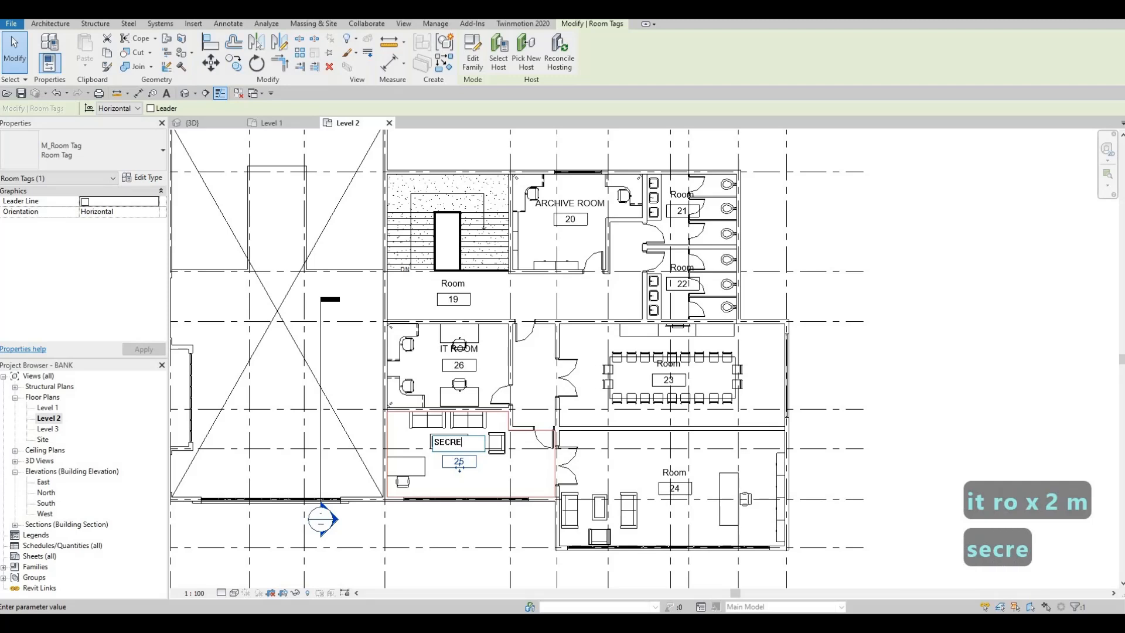
type("TARY 2")
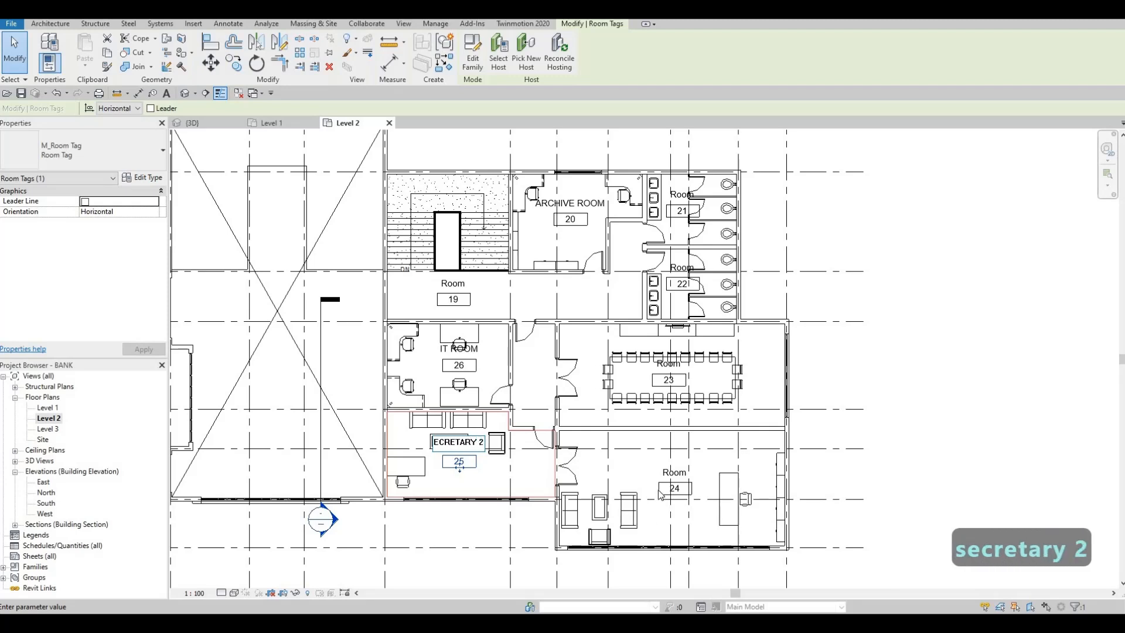
Step: Rename room 24, the large office in the plan's lower corner, as MANAGER
left_click(673, 473)
left_click(673, 473)
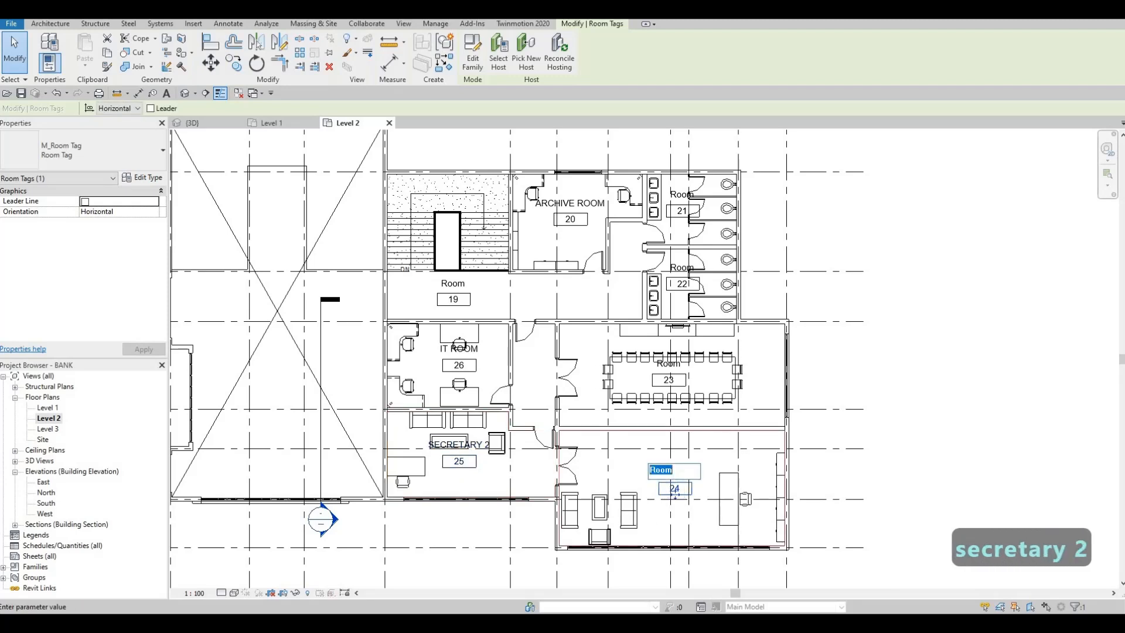
type("MAN")
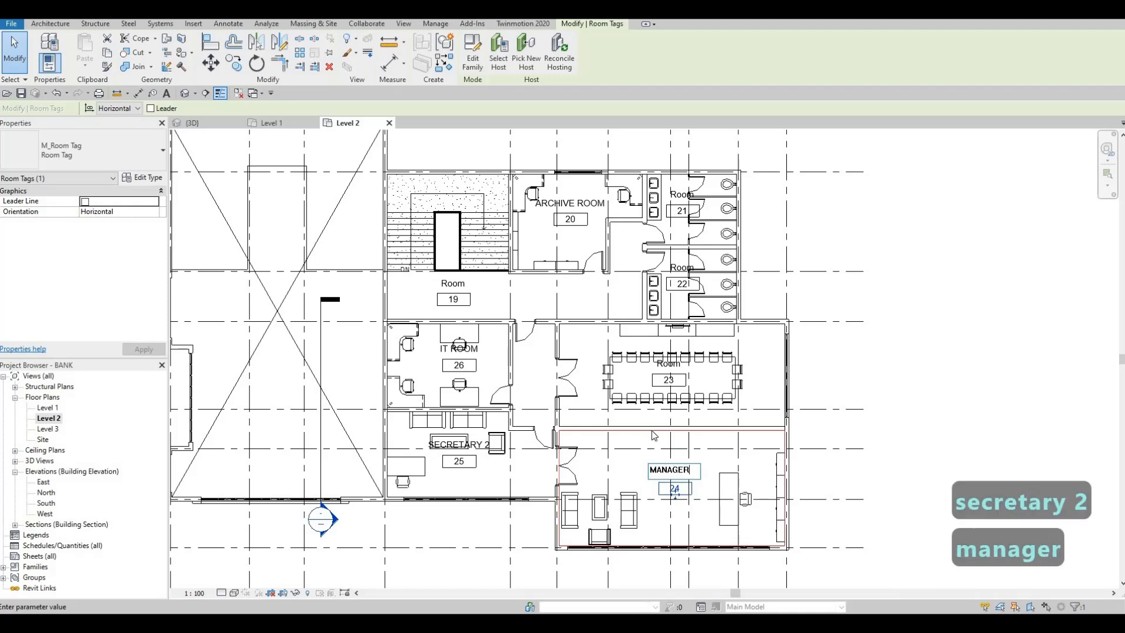
type("AGER")
Step: Rename room 23, which holds the long conference table, as MEETING ROOM 2
left_click(668, 363)
left_click(668, 363)
left_click(668, 362)
type("MEETI")
key("BackSpace")
type("TING")
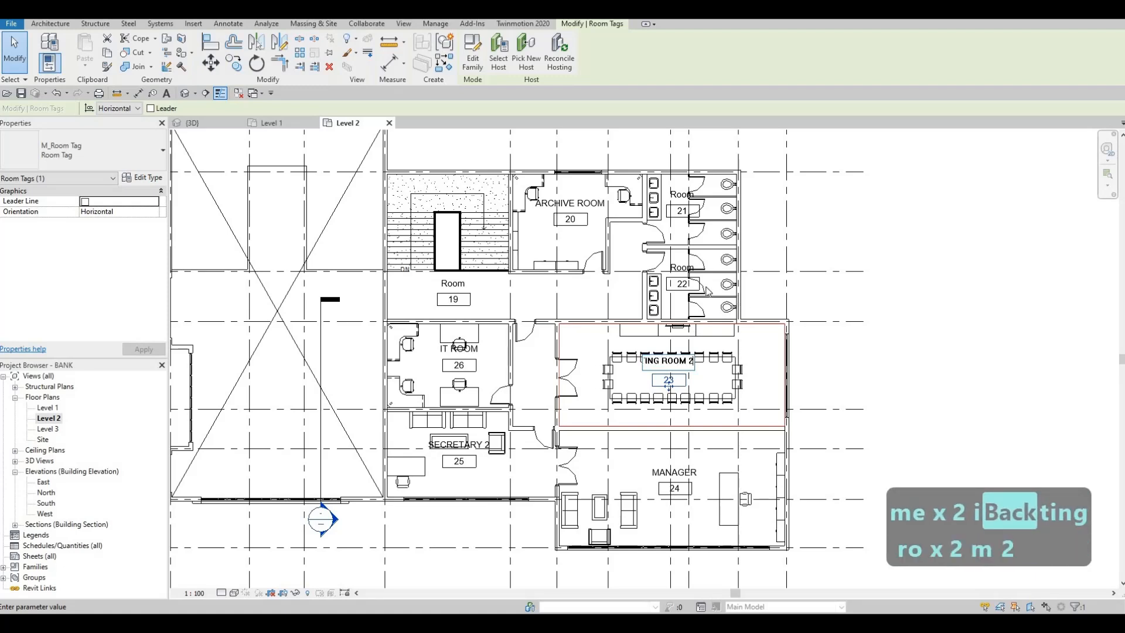
Step: Rename room 21, the upper washroom on Level 2, as MENS WASHROOM
scroll(683, 214, "up", 2)
left_click(683, 216)
left_click(678, 195)
type("MENS ")
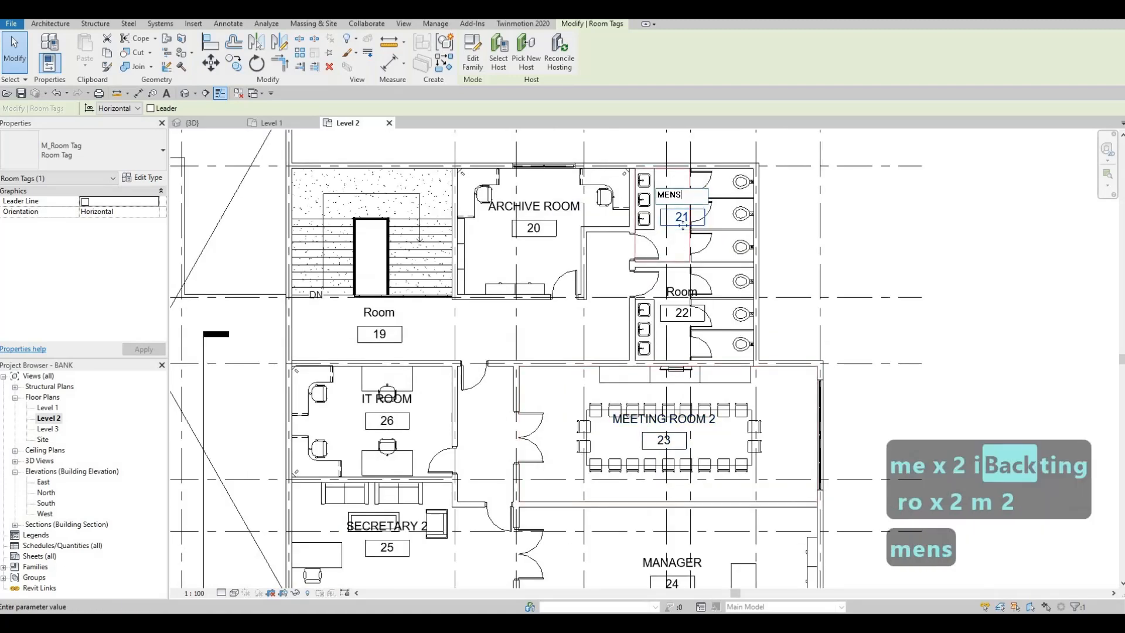
type("WASHROOM")
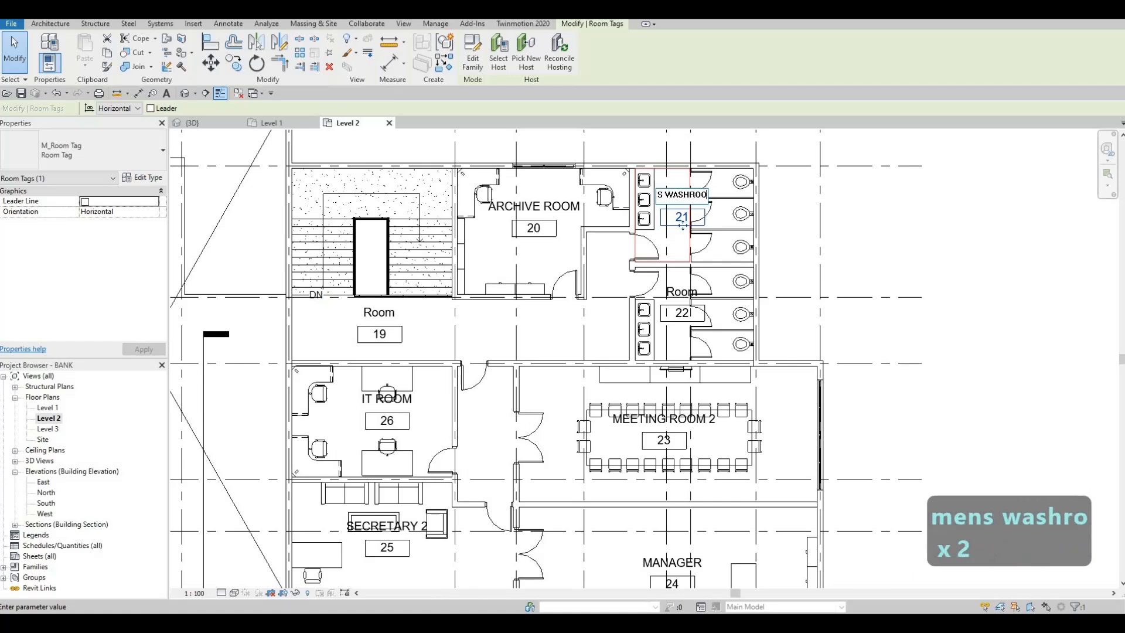
Step: Rename room 22, the lower washroom on Level 2, as WOMENS WASHROOM
left_click(680, 300)
left_click(682, 291)
left_click(682, 291)
type("WOME")
type("NS WASHRP")
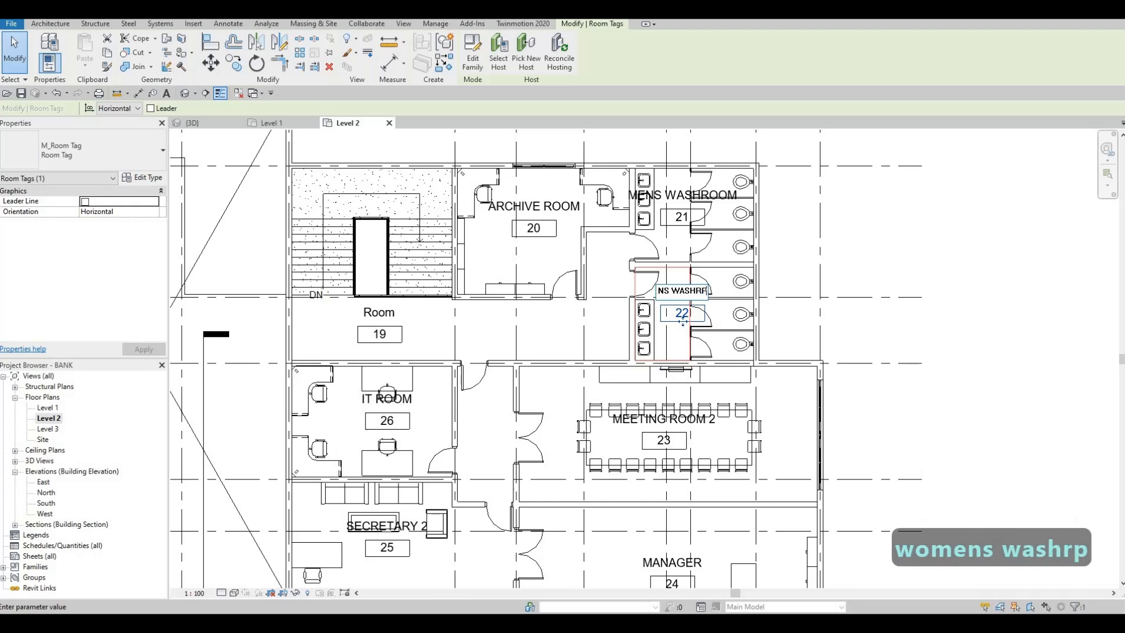
key("BackSpace")
type("OOM")
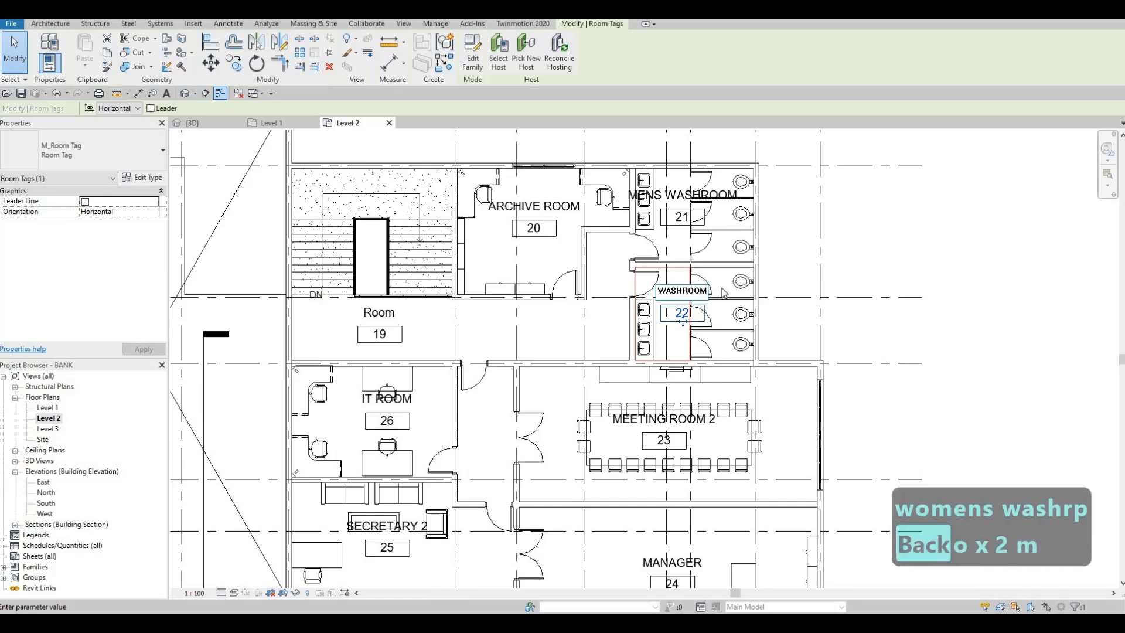
left_click(638, 292)
scroll(578, 293, "down", 4)
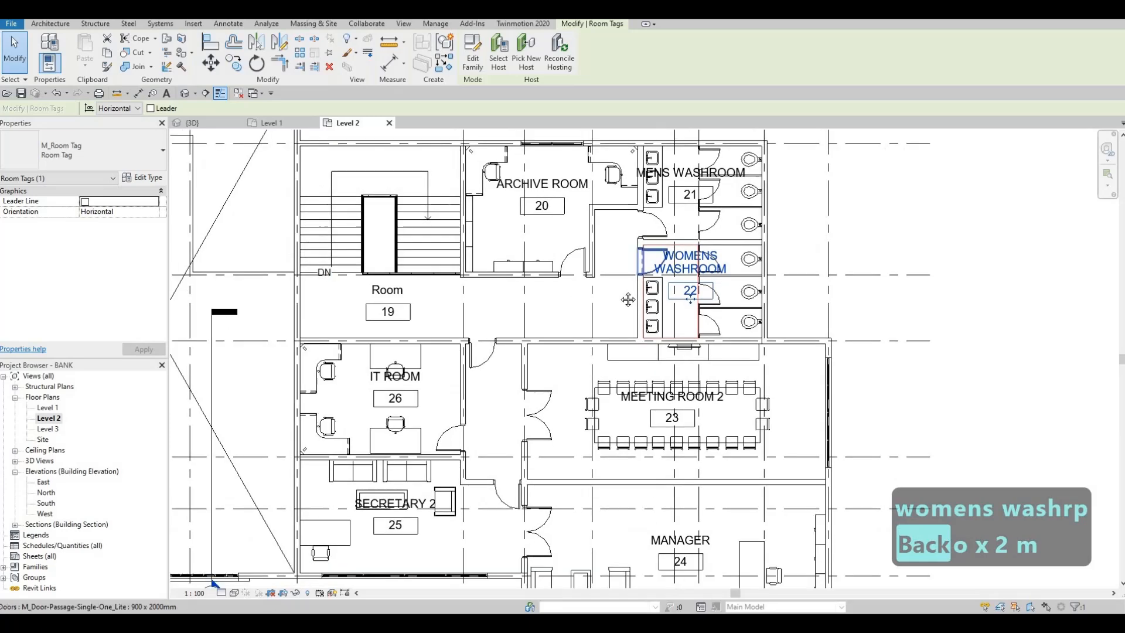
key("Escape")
Step: Rename room 19, the passage below the stairs, as CORRIDOR
left_click(545, 284)
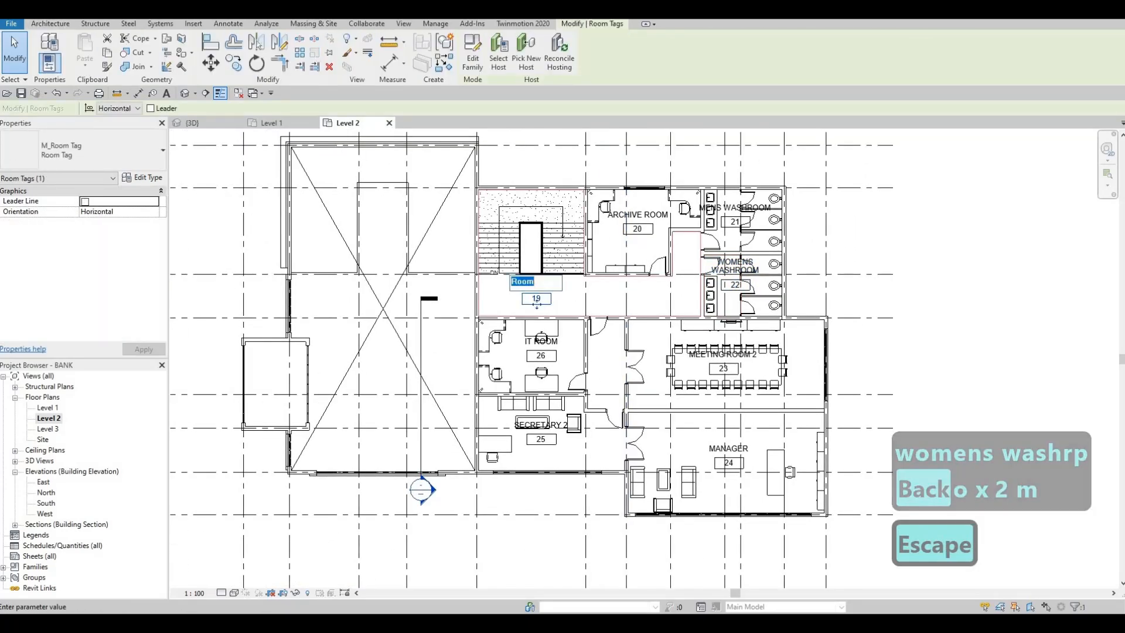
left_click(536, 284)
type("COO")
key("BackSpace")
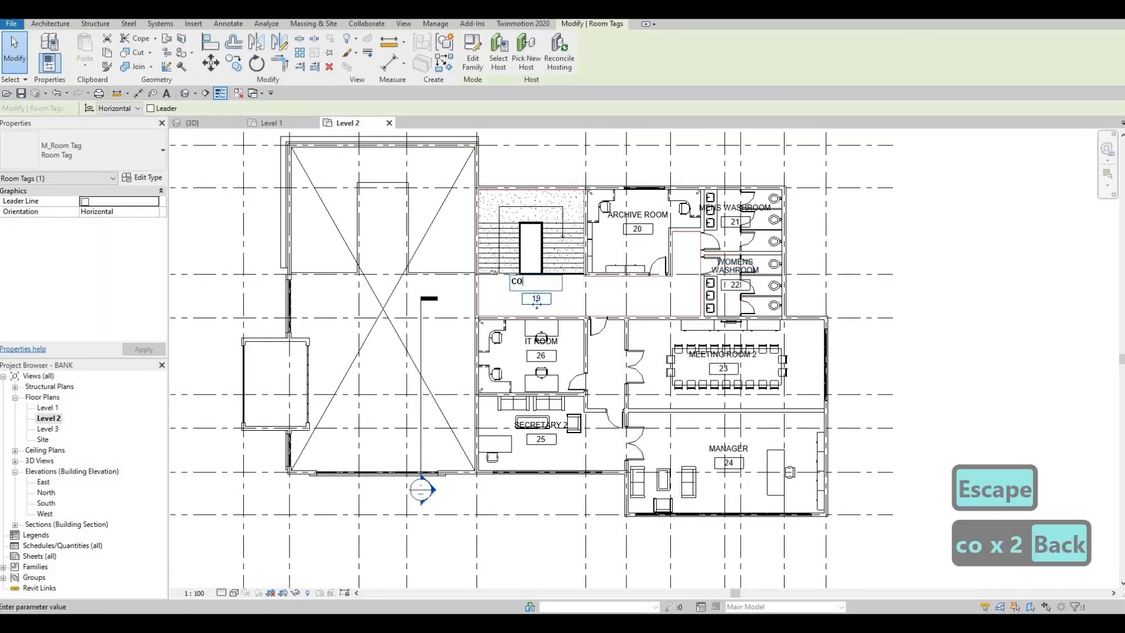
type("RRIDOR")
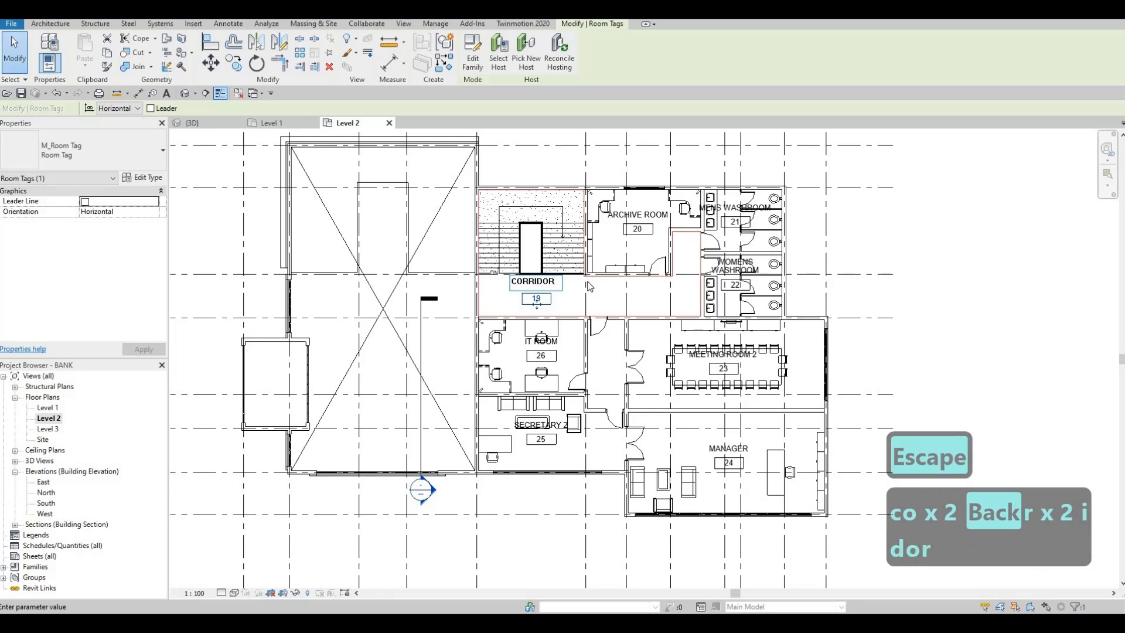
key("Escape")
Step: Add the text note OPEN BELOW inside the crossed void over the lobby on Level 2
scroll(586, 284, "down", 2)
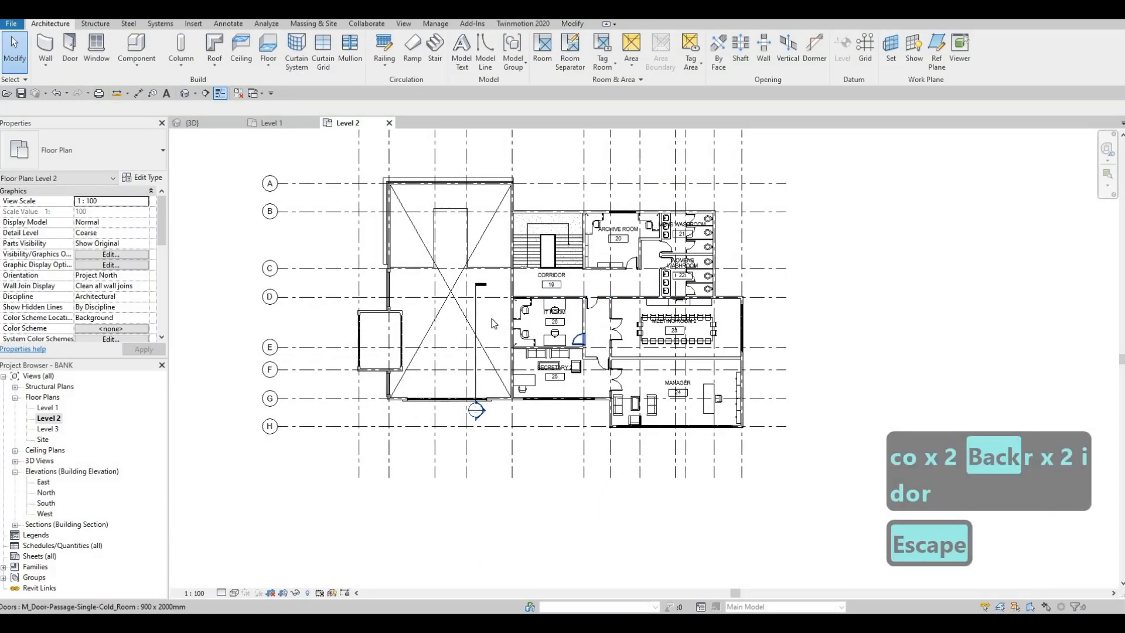
middle_click_drag(494, 326, 513, 314)
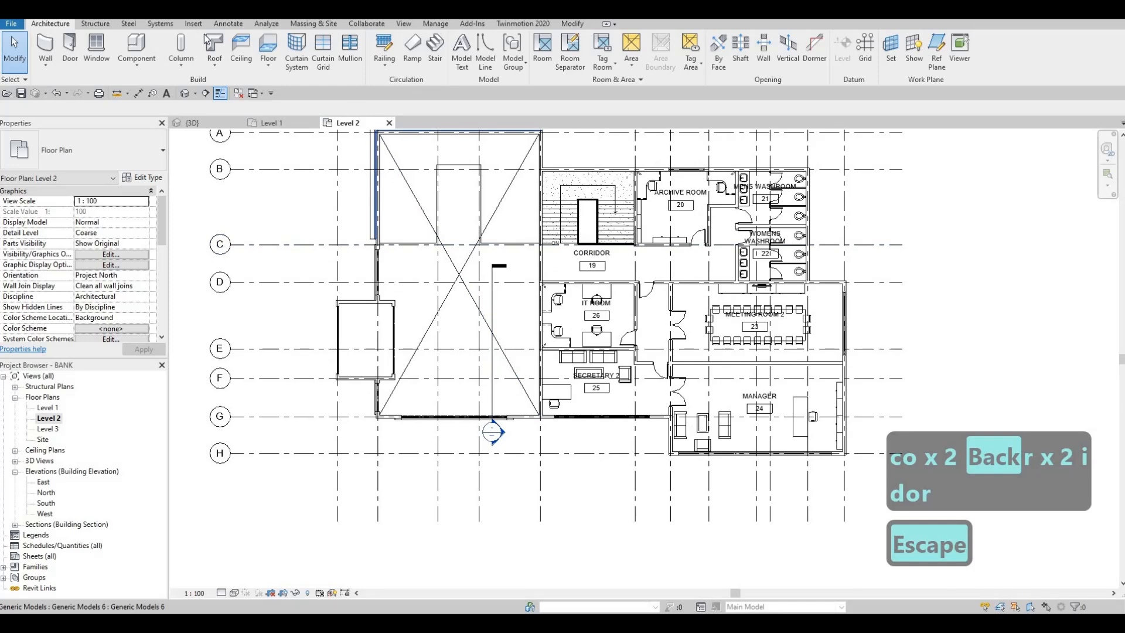
key("Escape")
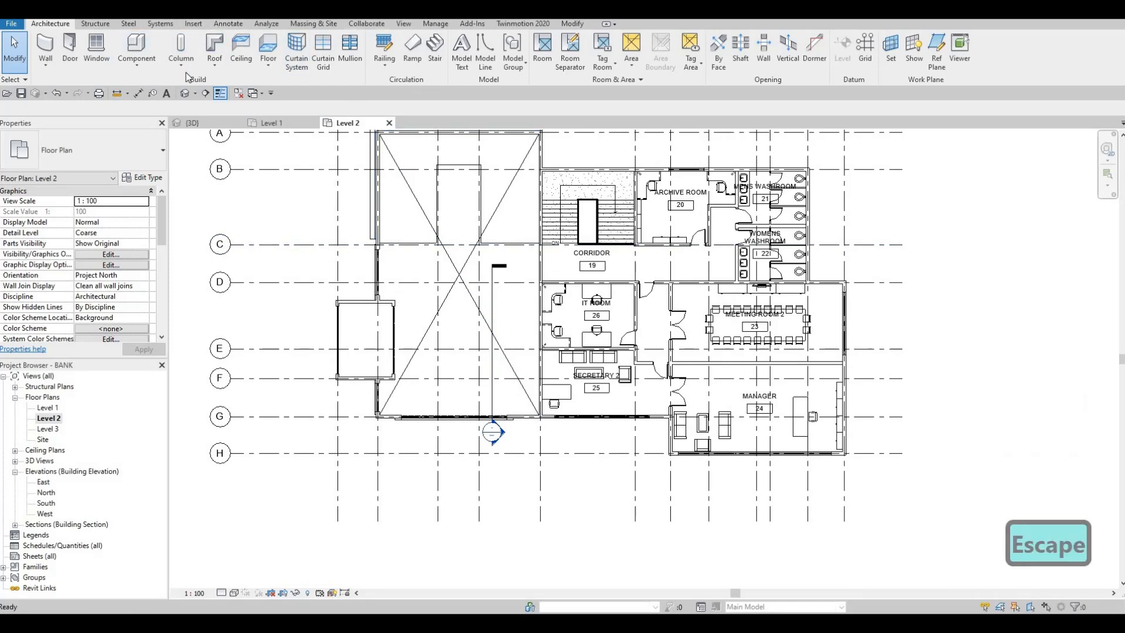
key("t")
key("x")
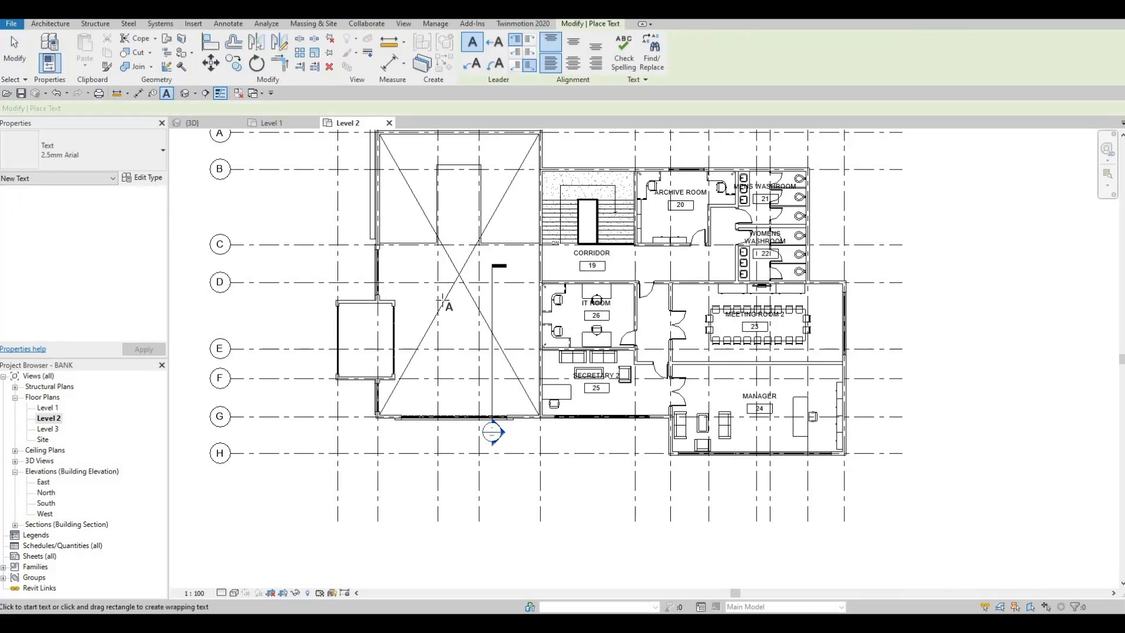
left_click(481, 346)
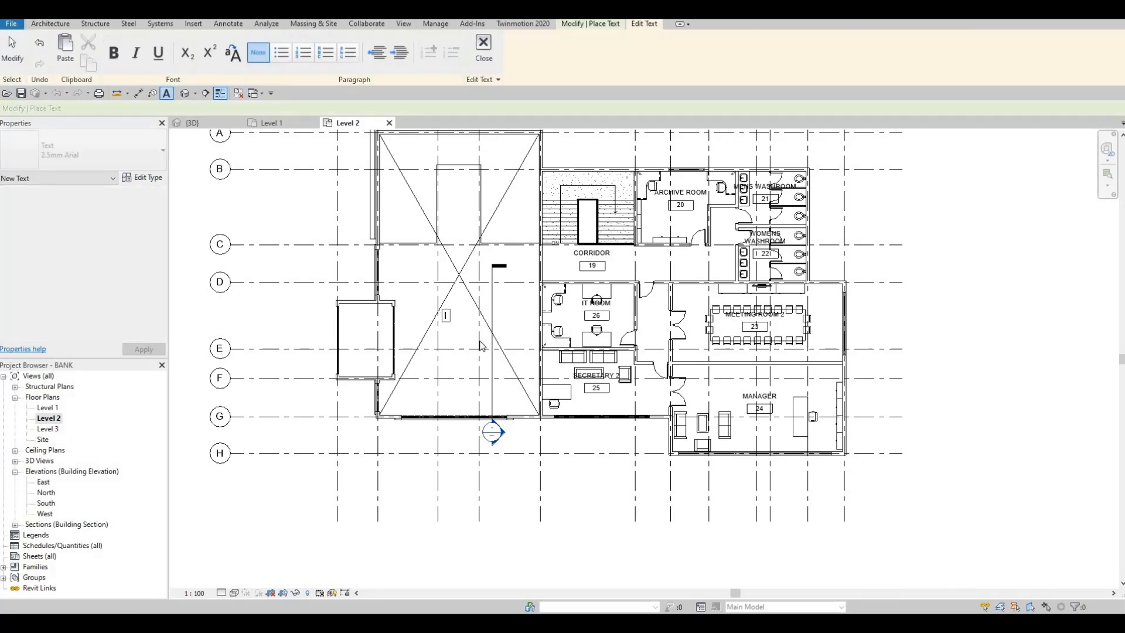
type("open bel")
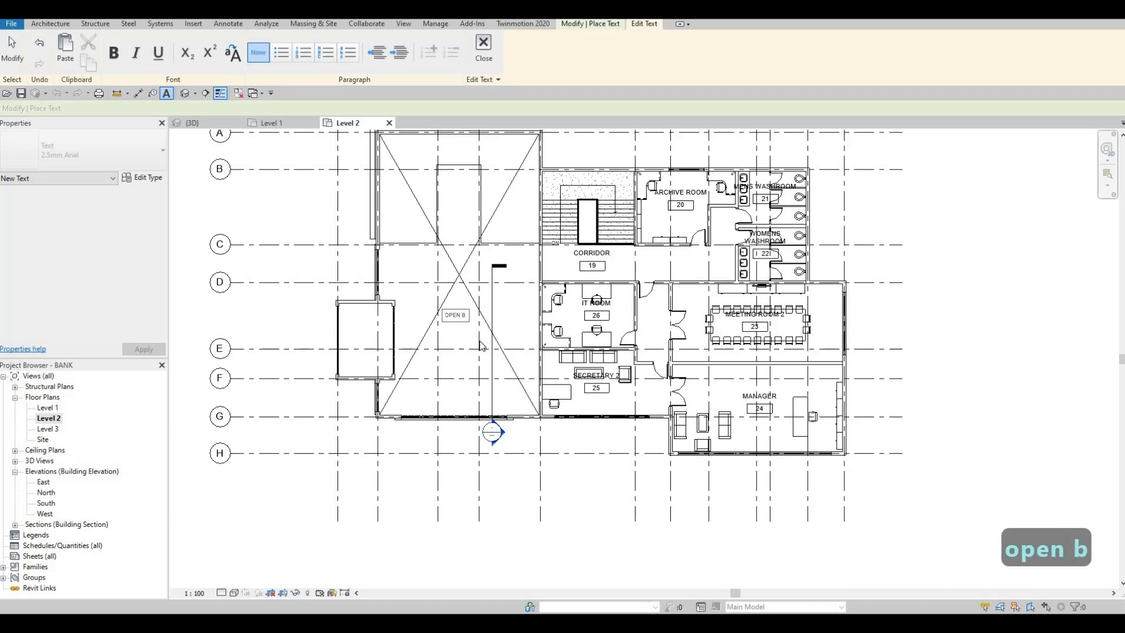
type("ow")
key("Escape")
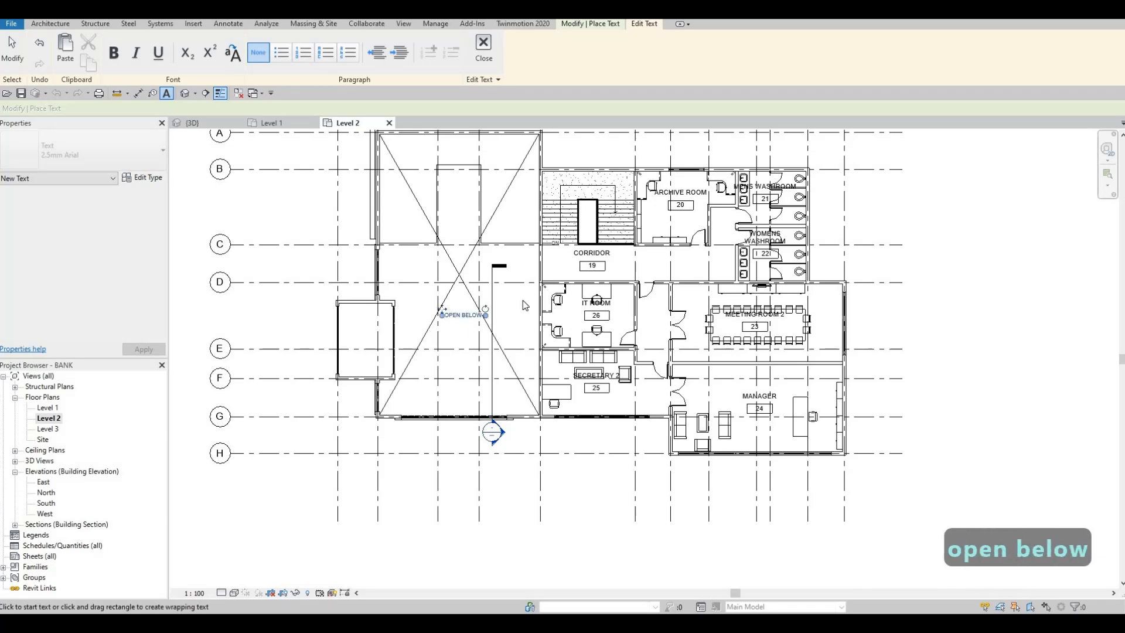
key("Escape")
scroll(518, 324, "down", 2)
scroll(518, 324, "up", 3)
middle_click_drag(506, 328, 541, 306)
scroll(542, 306, "down", 2)
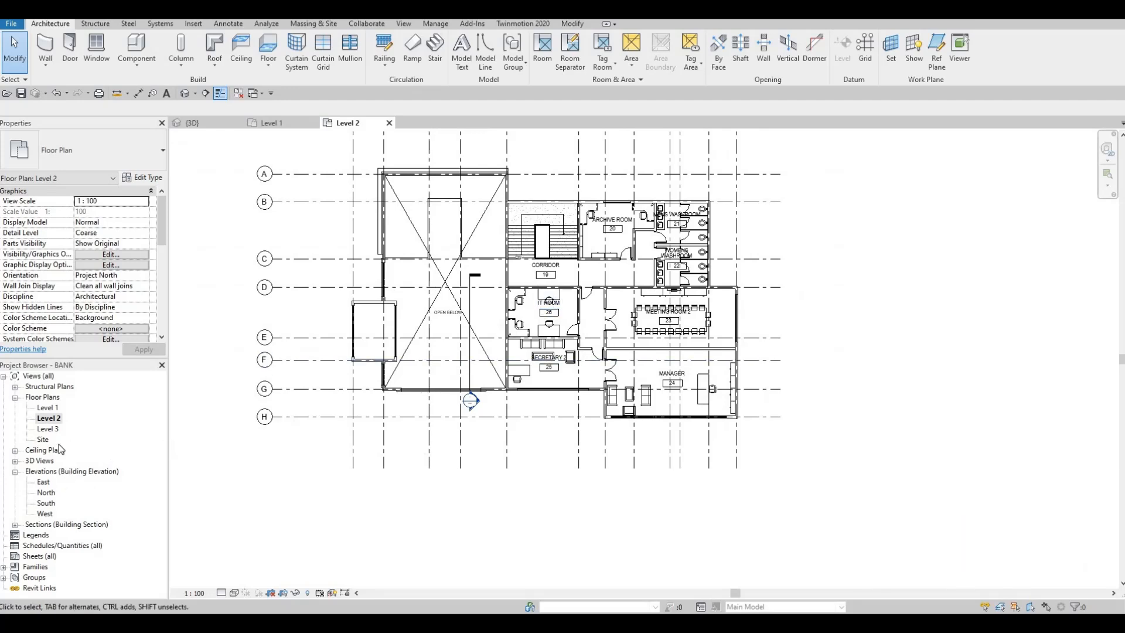
Step: Start a new sheet in the project's Sheets category
left_click(48, 418)
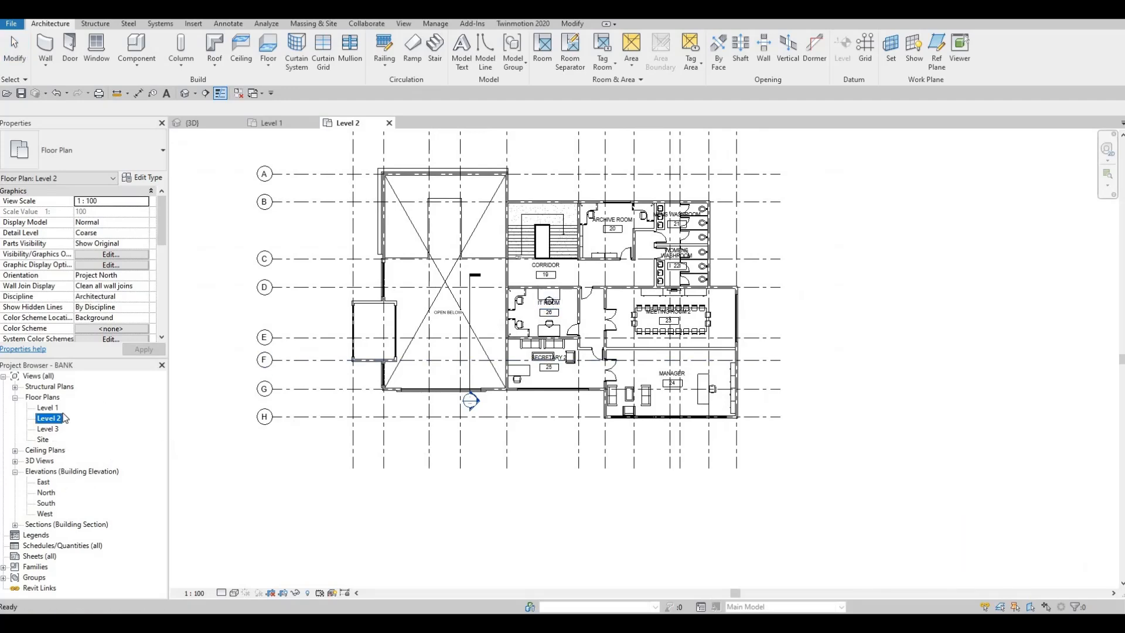
key("Down")
left_click(31, 558)
right_click(34, 561)
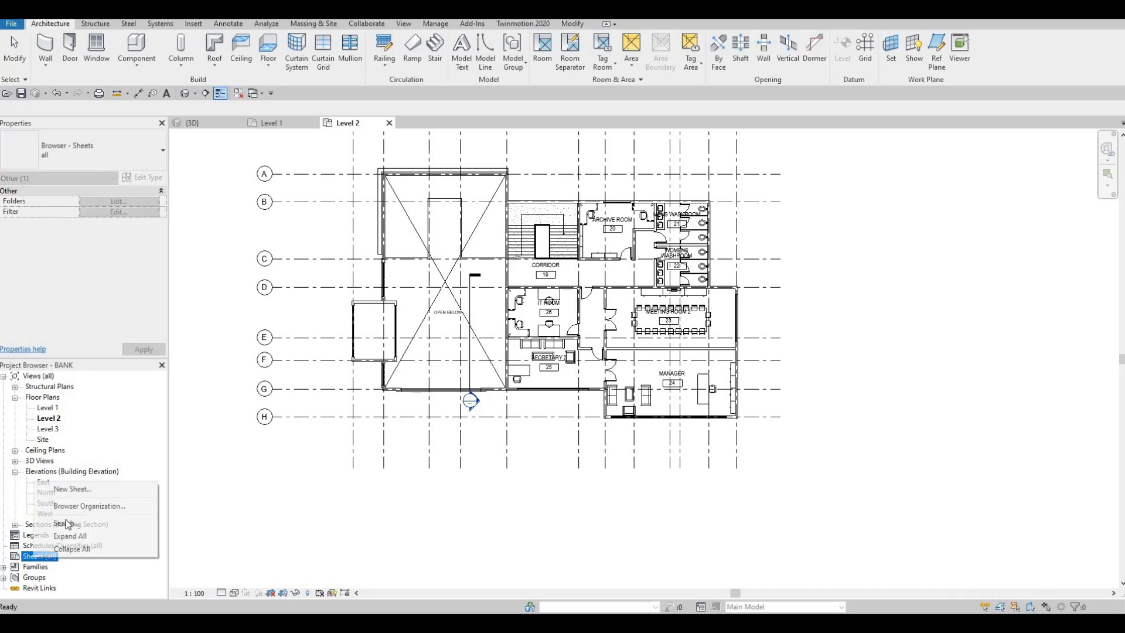
left_click(75, 491)
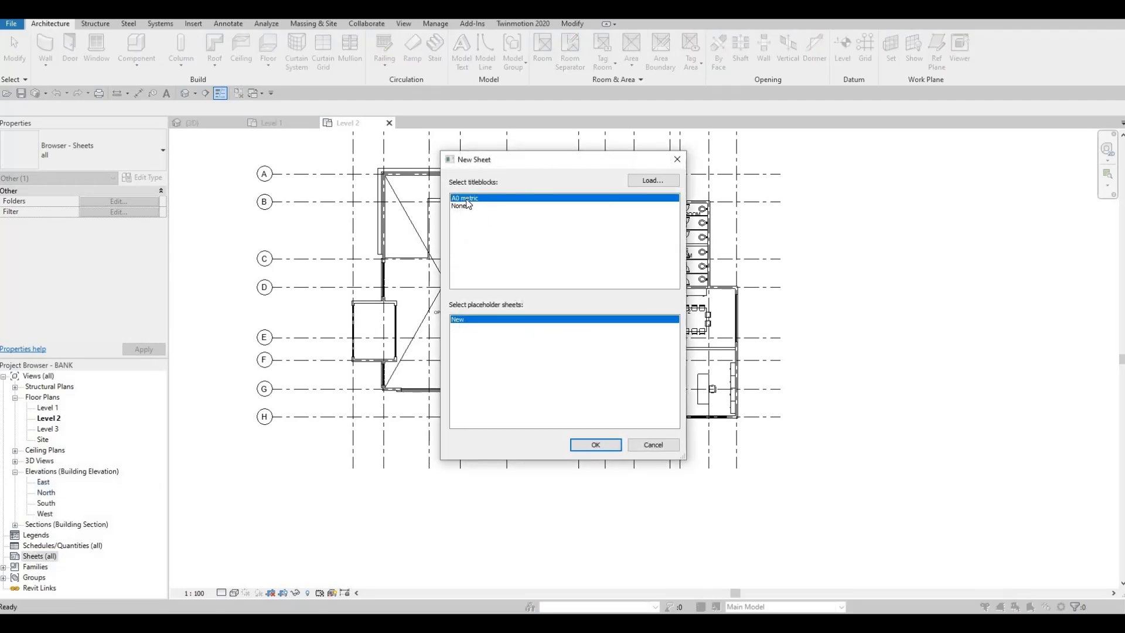
left_click(641, 183)
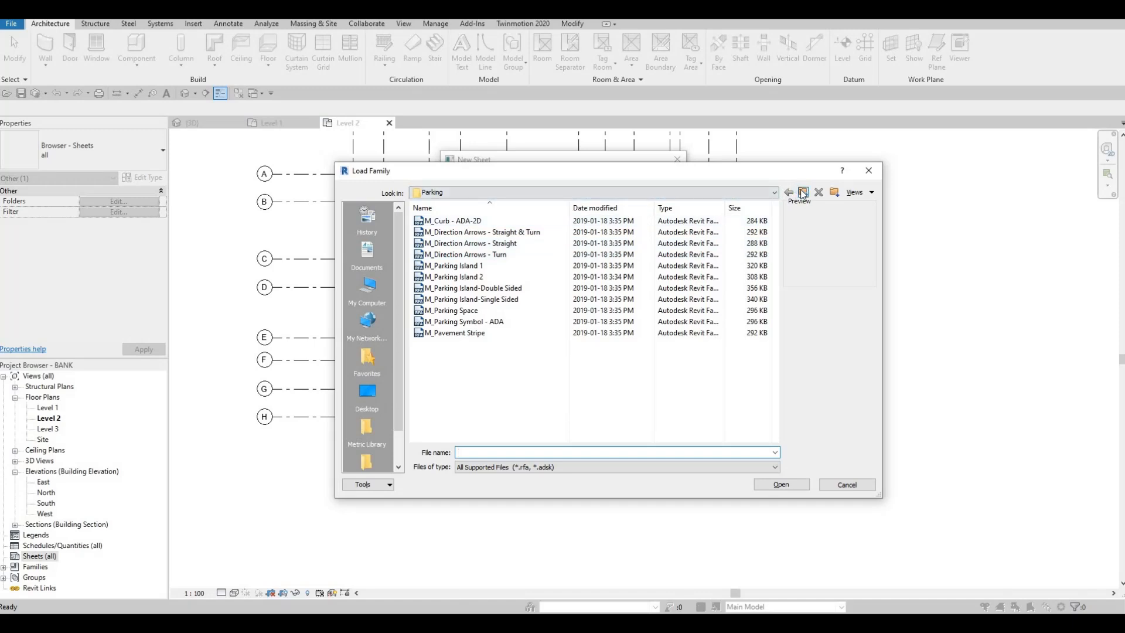
left_click(803, 193)
left_click(803, 193)
left_click(803, 193)
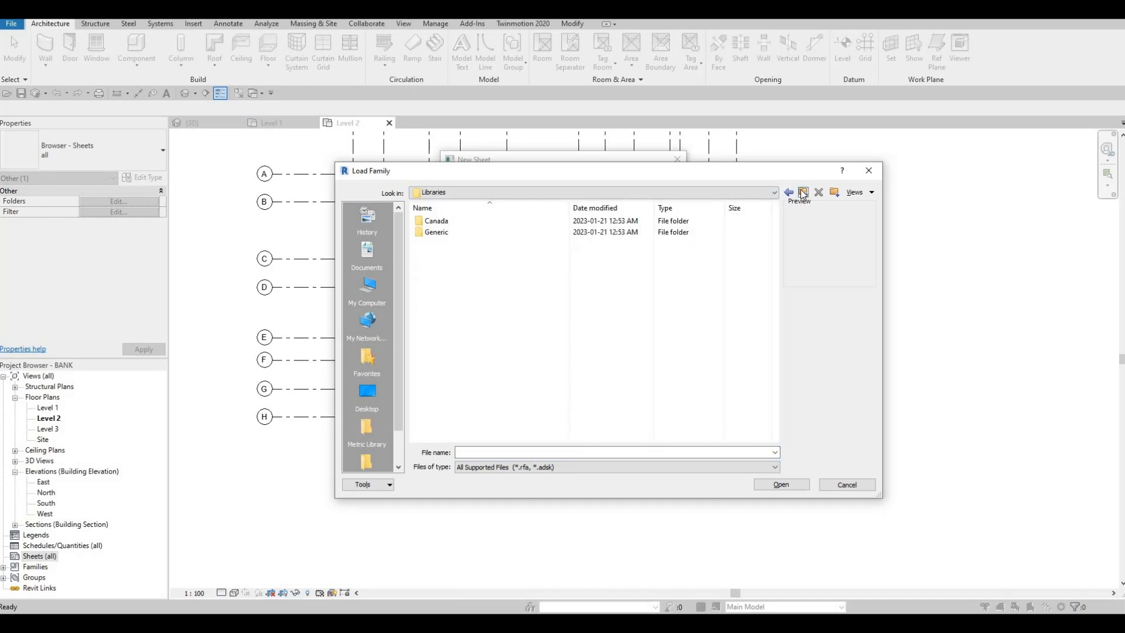
left_click(803, 193)
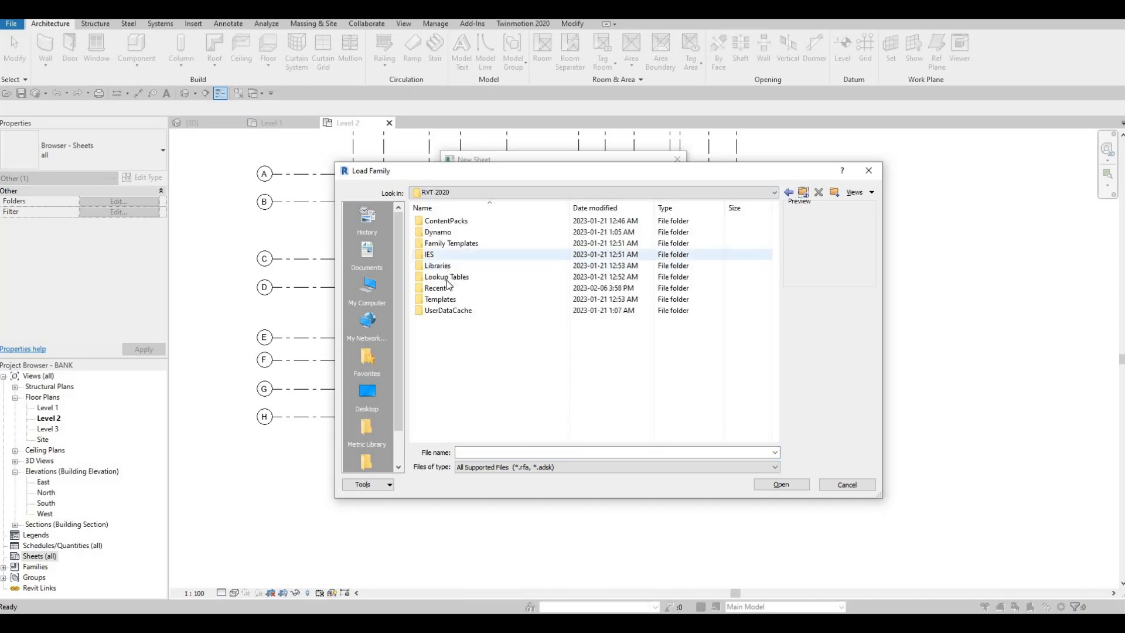
key("Escape")
Step: Browse to the Titleblocks folder of the Canada library, pick A0 metric, and create the first sheet with that title block
left_click(636, 183)
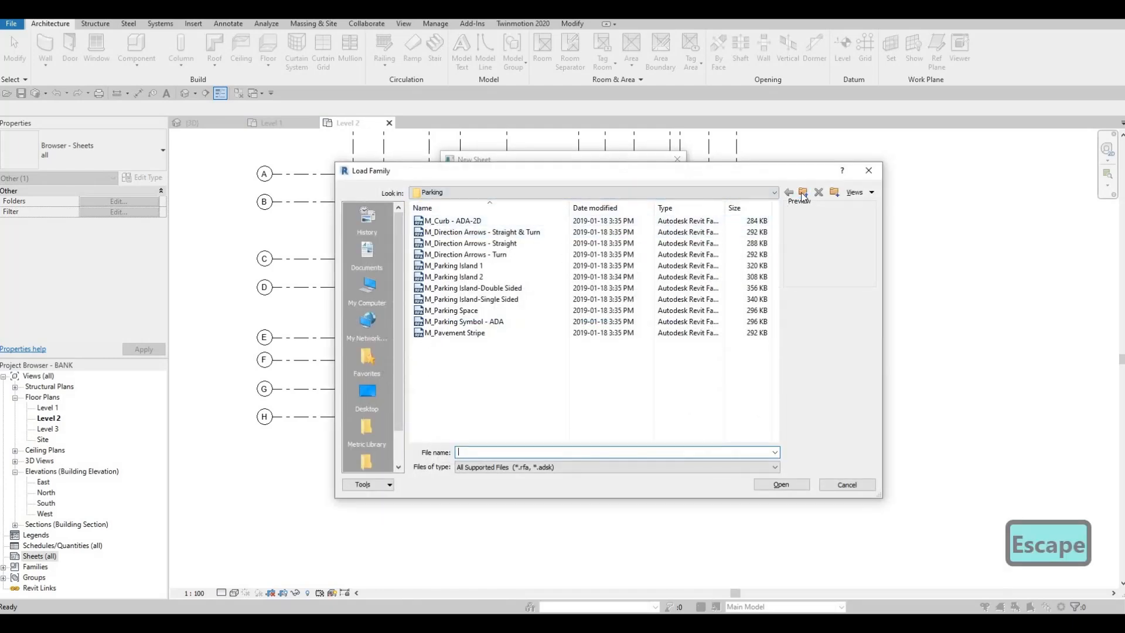
left_click(803, 192)
left_click(803, 193)
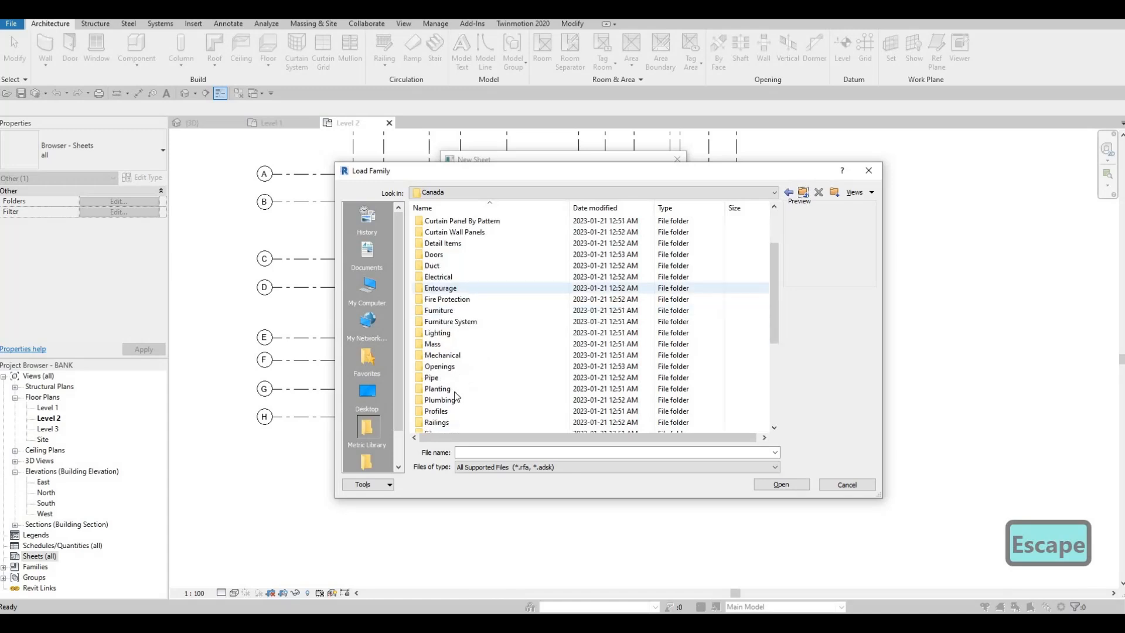
scroll(465, 384, "down", 5)
double_click(462, 408)
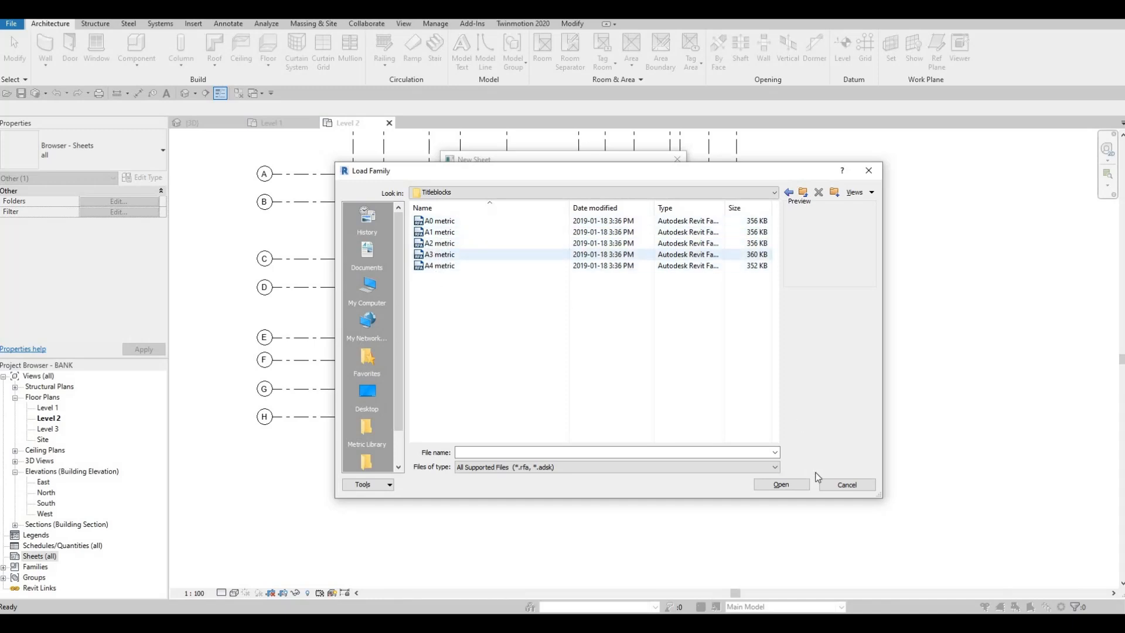
double_click(441, 221)
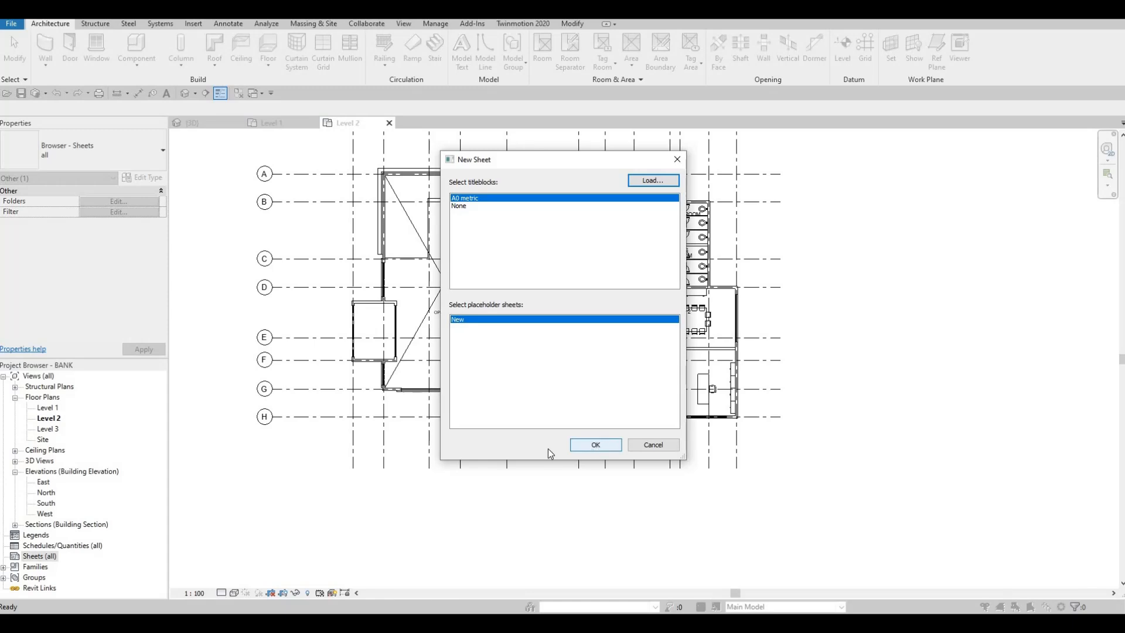
left_click(595, 446)
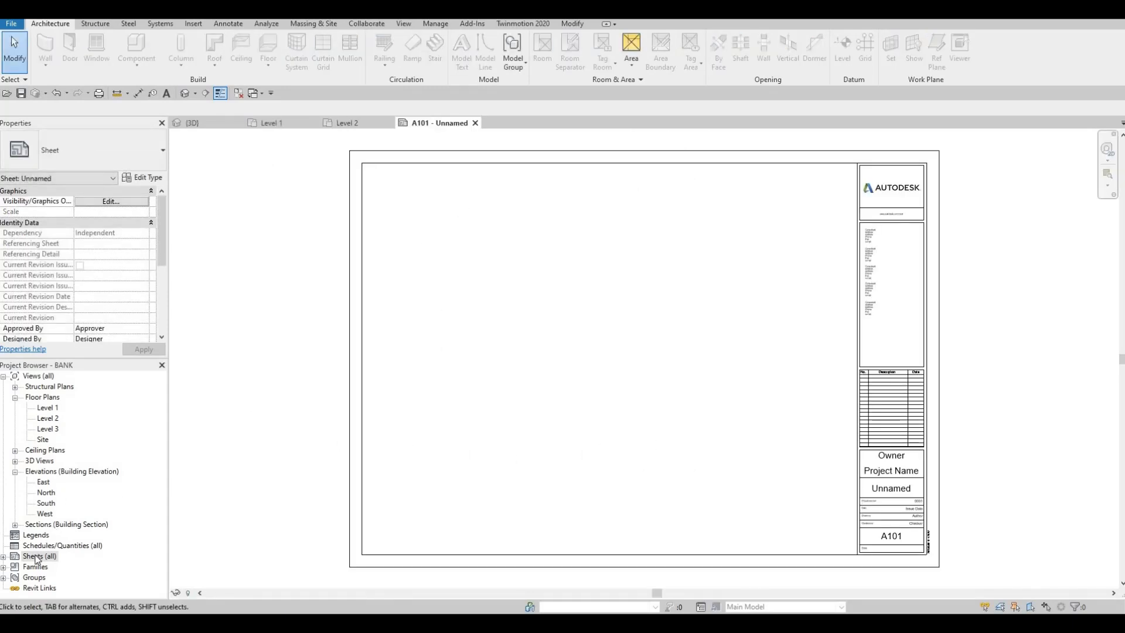
Step: Create a second and a third sheet with the A0 metric title block
right_click(50, 555)
left_click(75, 473)
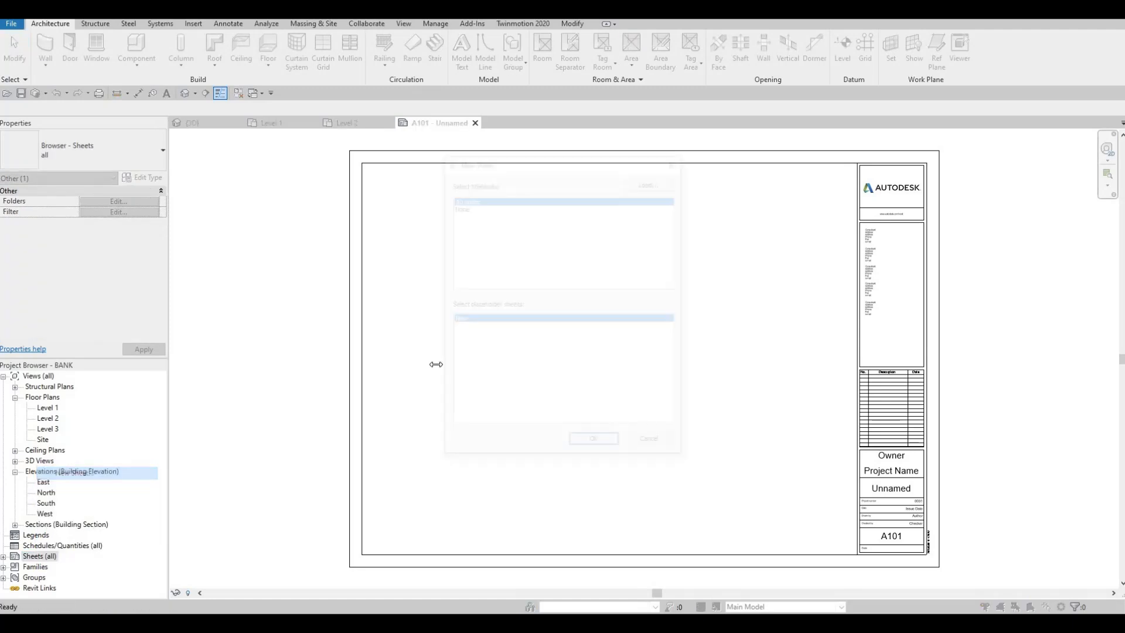
left_click(595, 445)
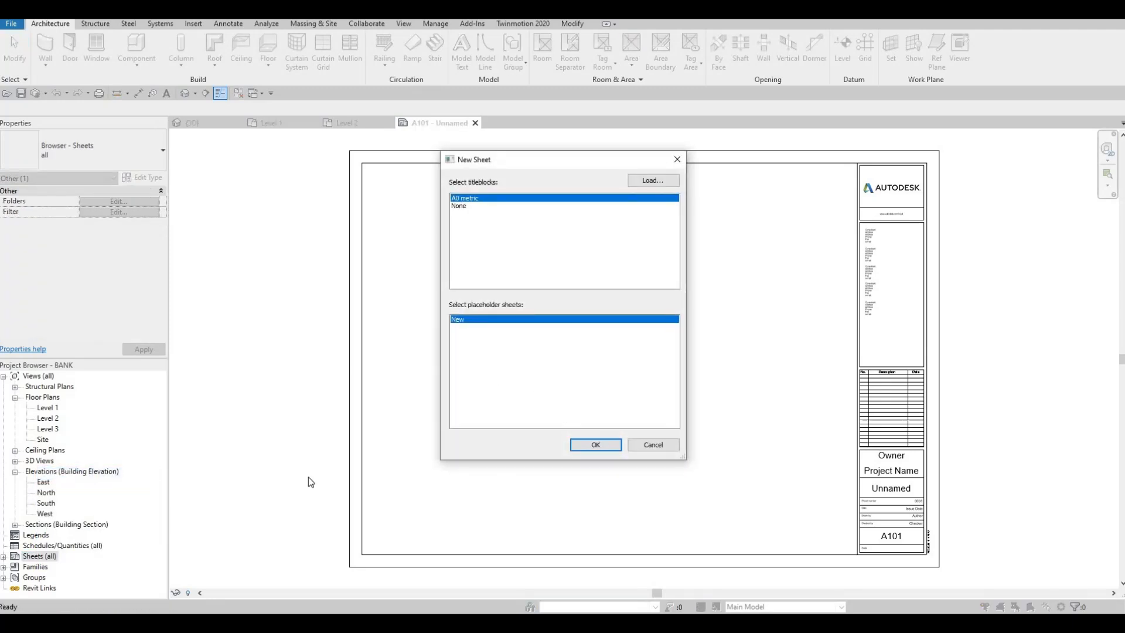
right_click(50, 555)
left_click(75, 474)
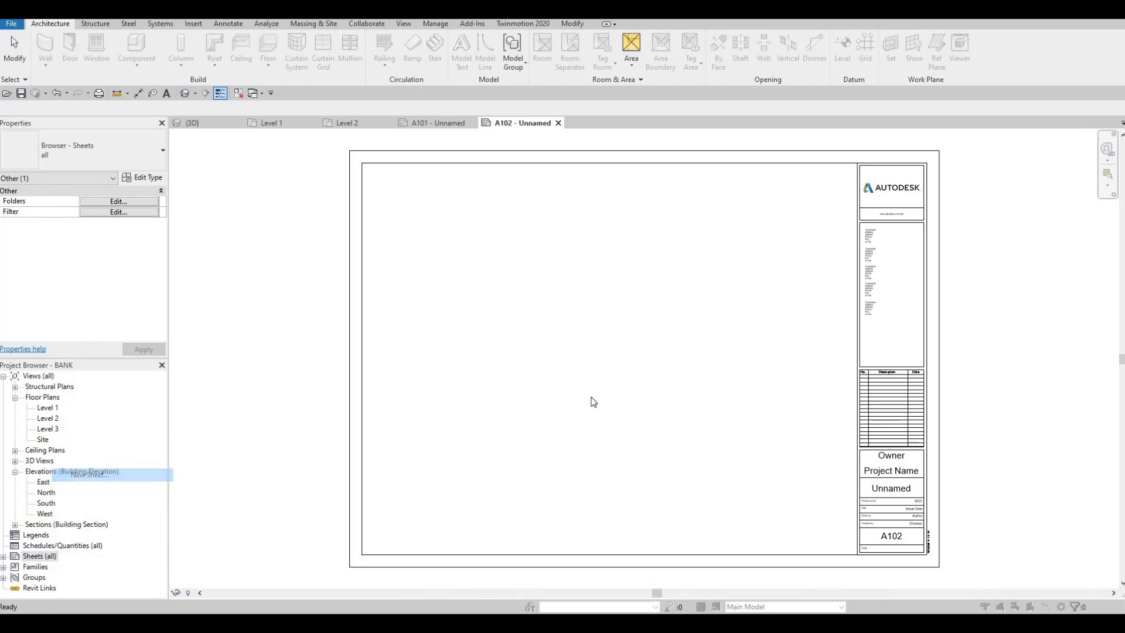
key("Return")
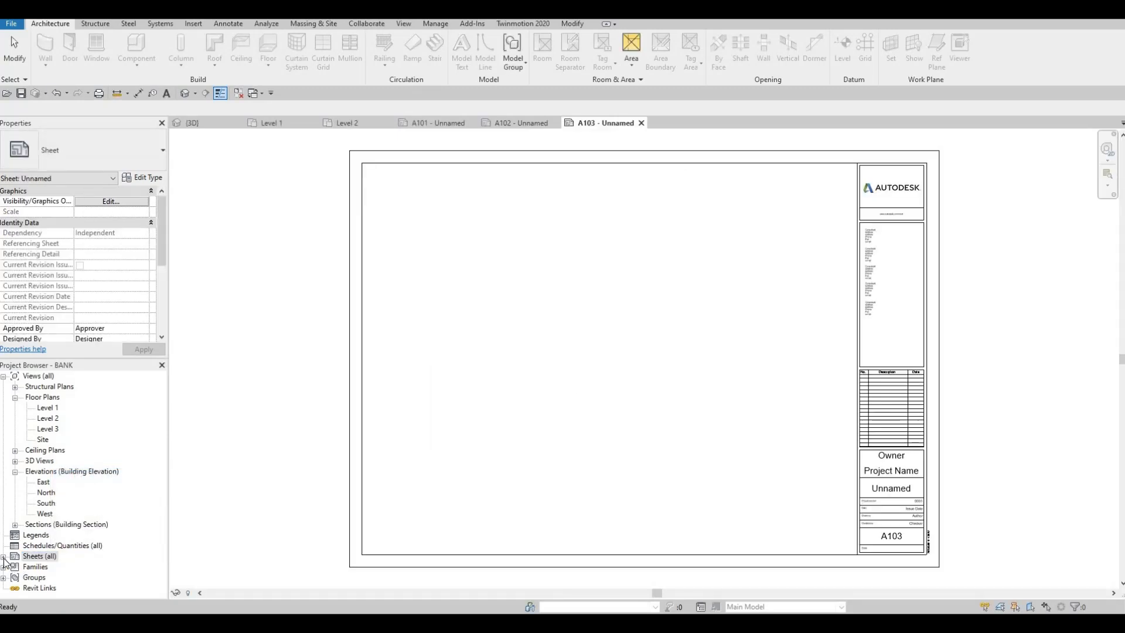
Step: Expand the Sheets category and create a fourth and a fifth sheet with the A0 metric title block
left_click(46, 557)
scroll(42, 548, "down", 1)
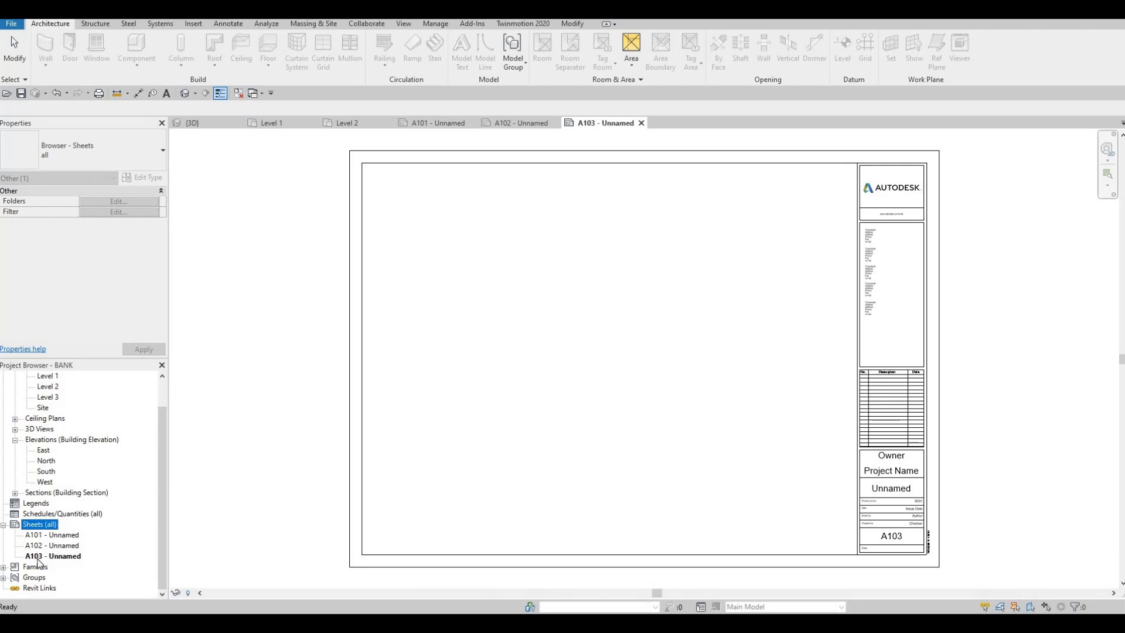
right_click(39, 524)
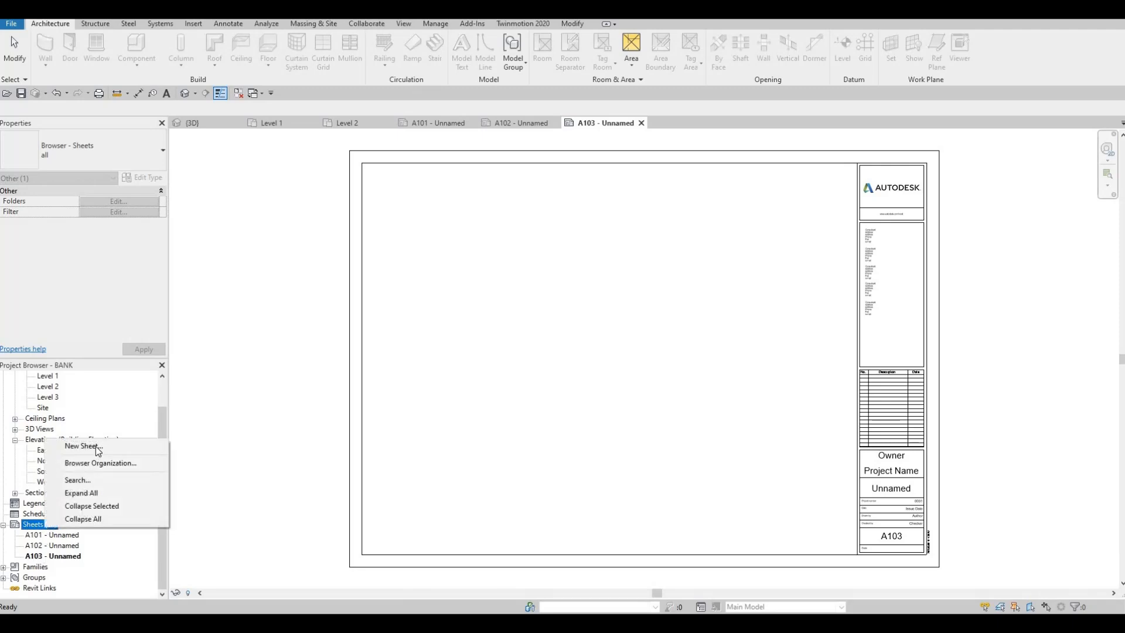
left_click(75, 446)
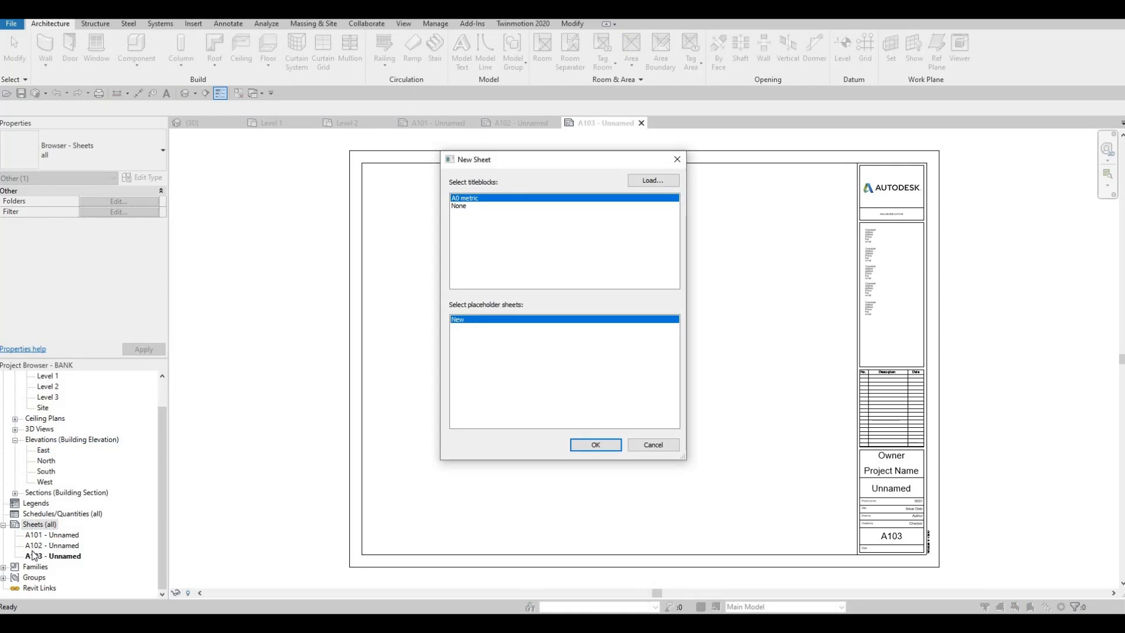
key("Return")
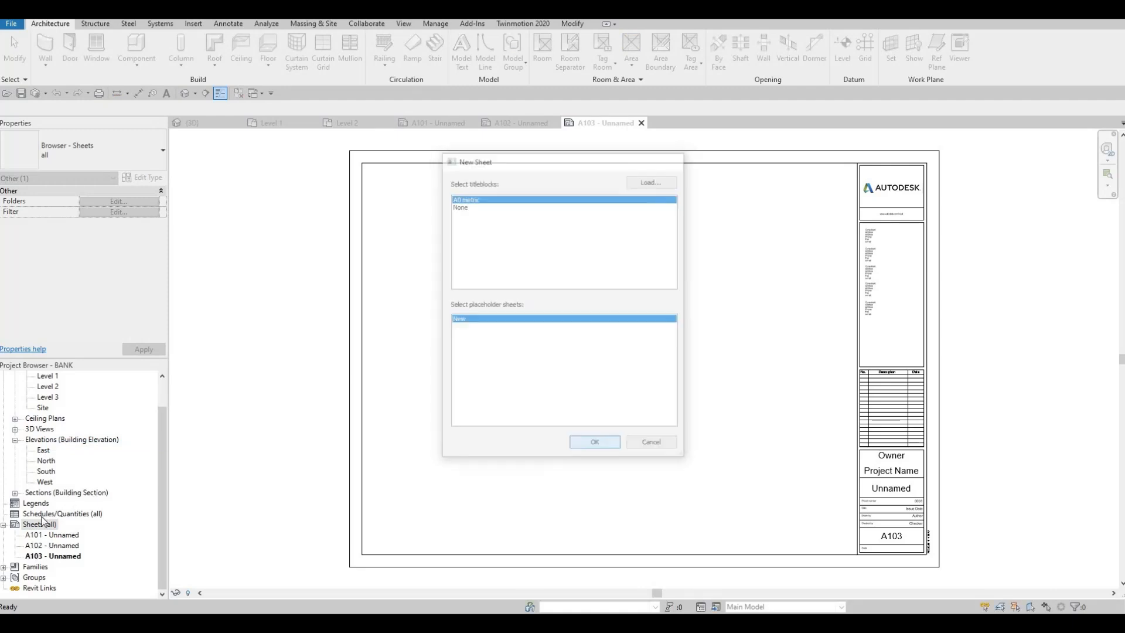
right_click(37, 524)
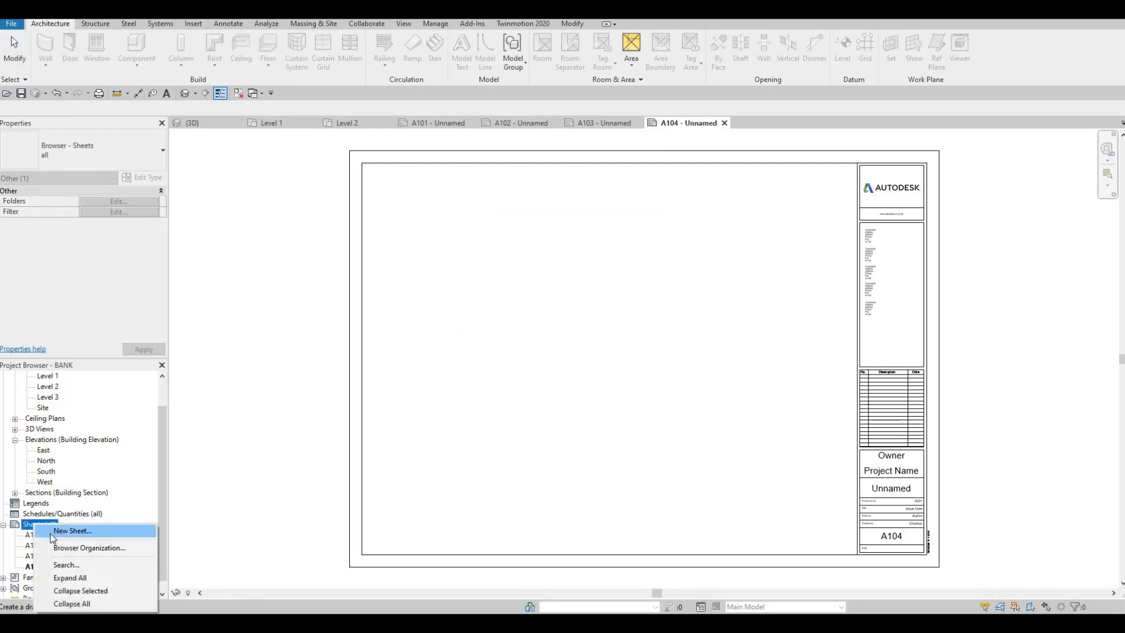
left_click(52, 532)
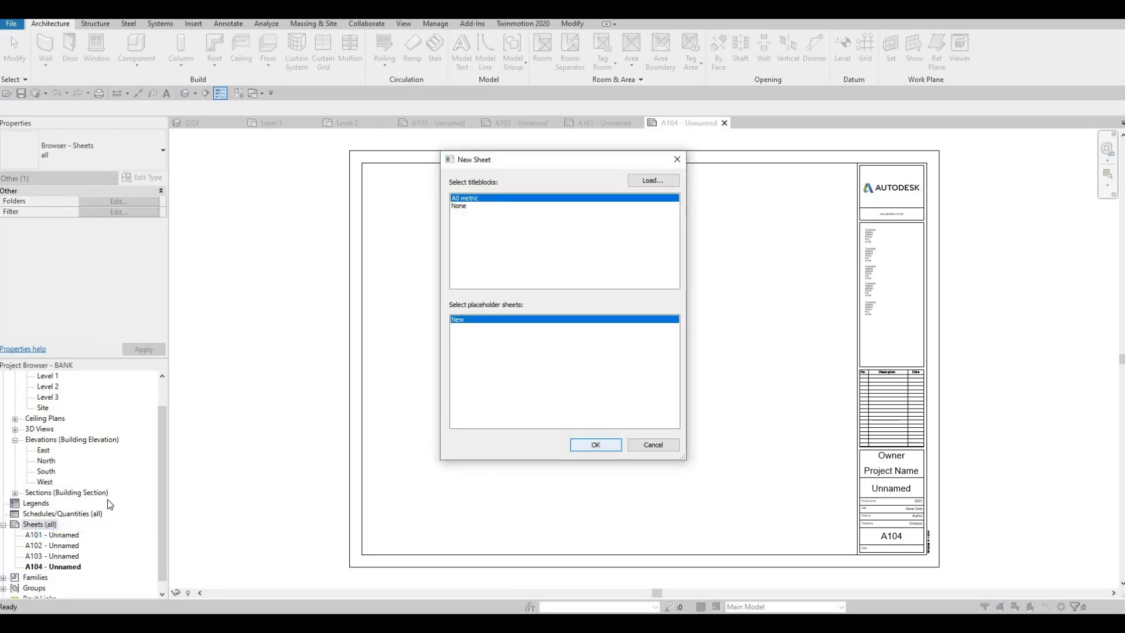
left_click(595, 445)
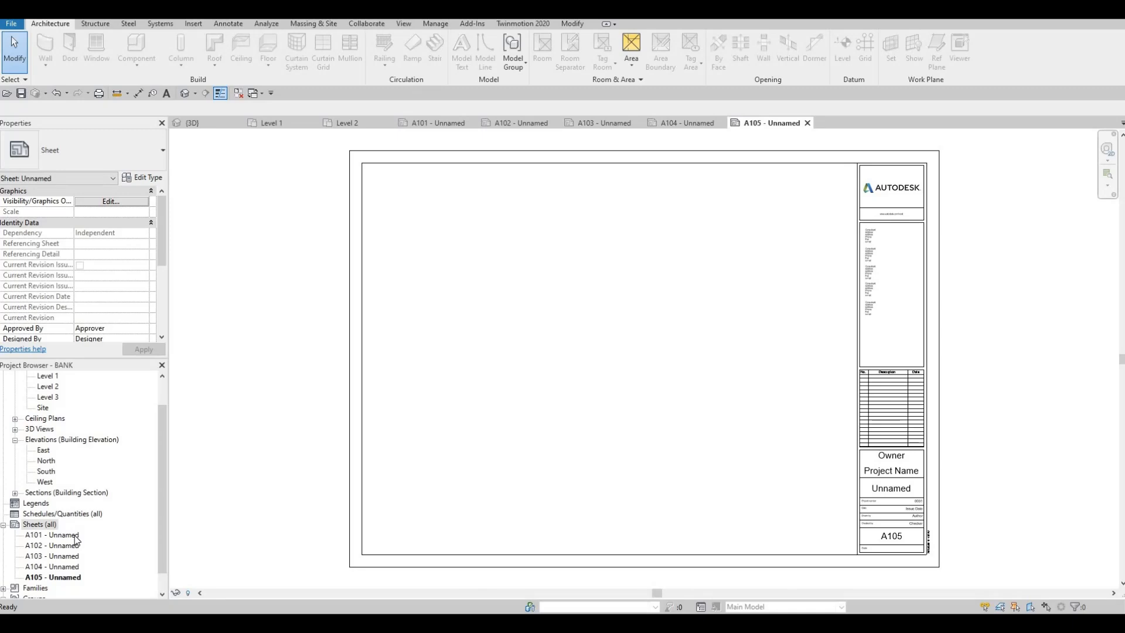
Step: Rename sheet A101 as COVER SHEET, keeping its sheet number
left_click(67, 535)
key("F2")
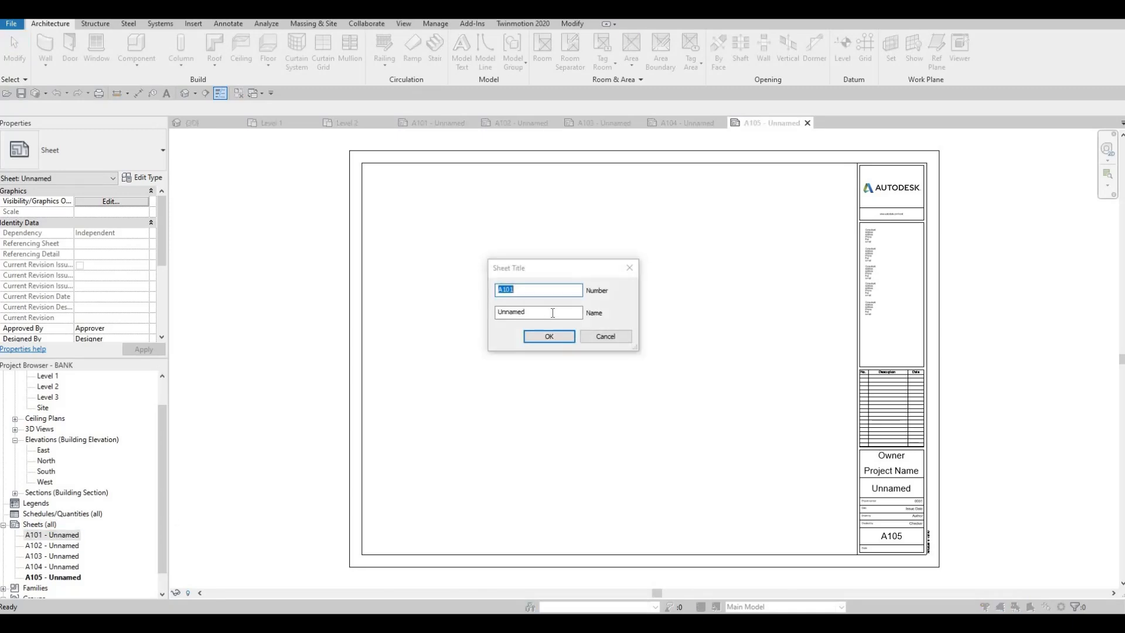
key("Tab")
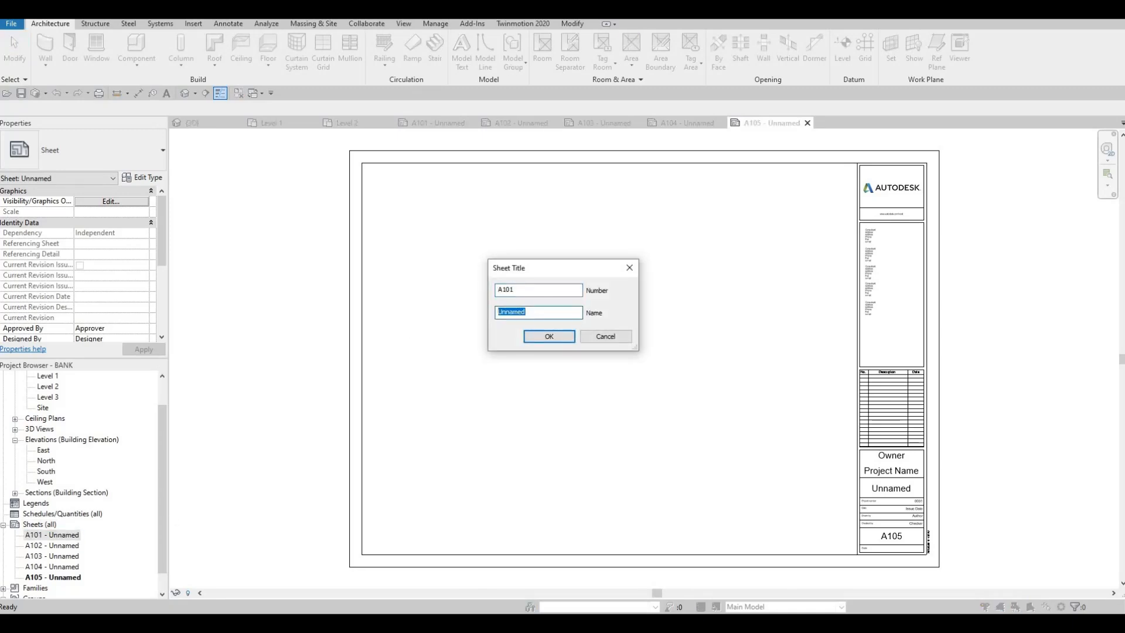
type("COVER SHE")
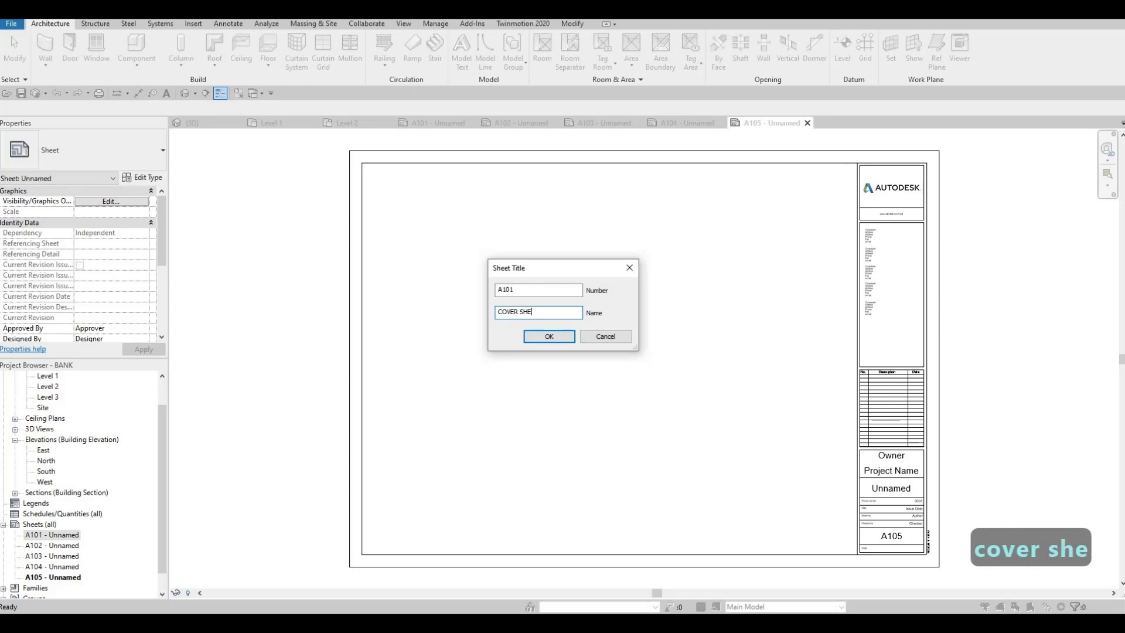
type("ET")
left_click(545, 337)
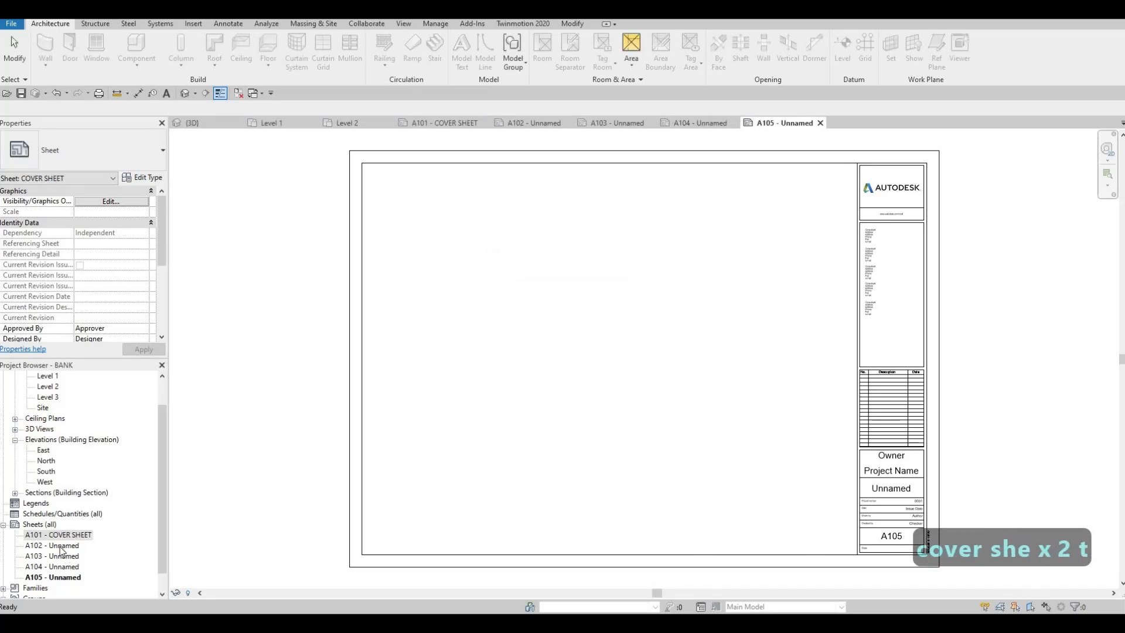
Step: Open sheet A102 and set the sheet name in its title block to FIRST FLOOR
double_click(61, 546)
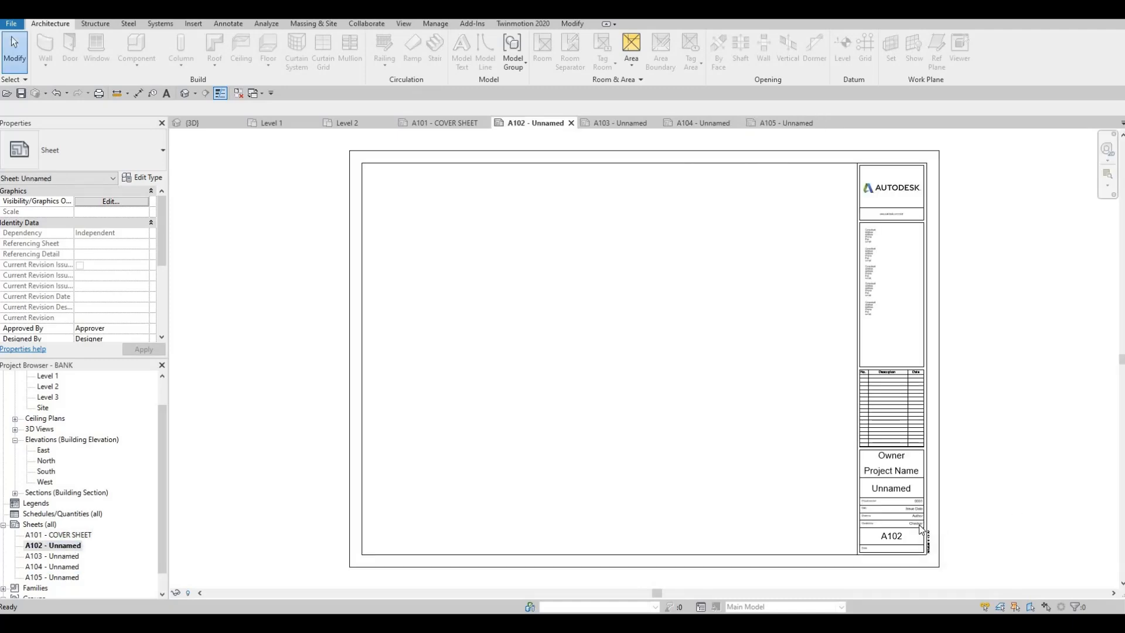
left_click(896, 490)
left_click(897, 488)
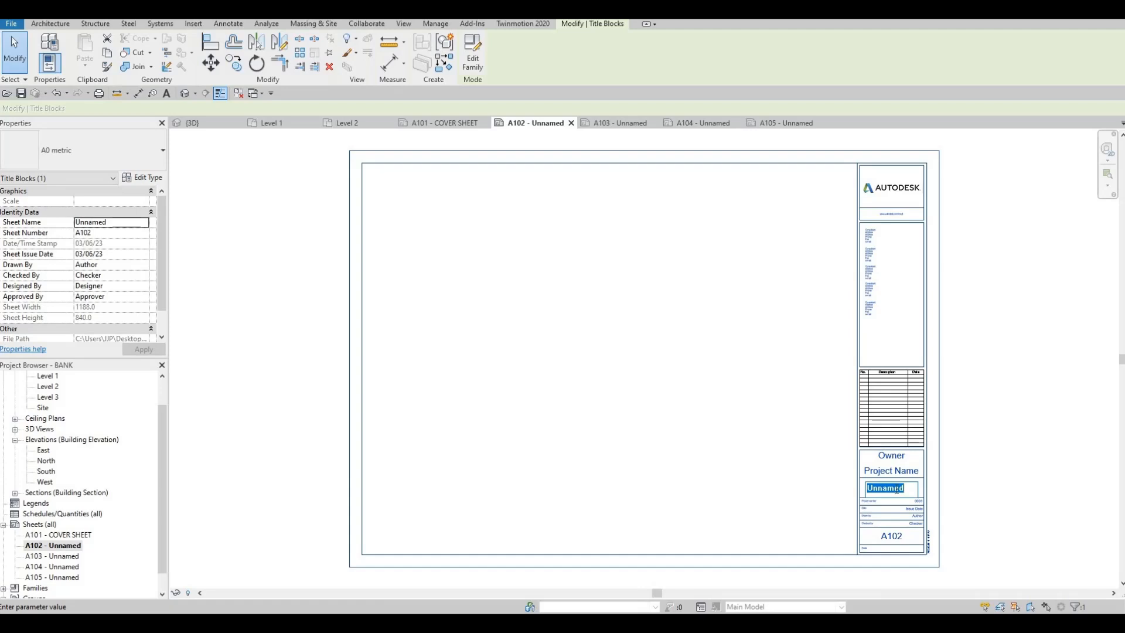
type("FIRS")
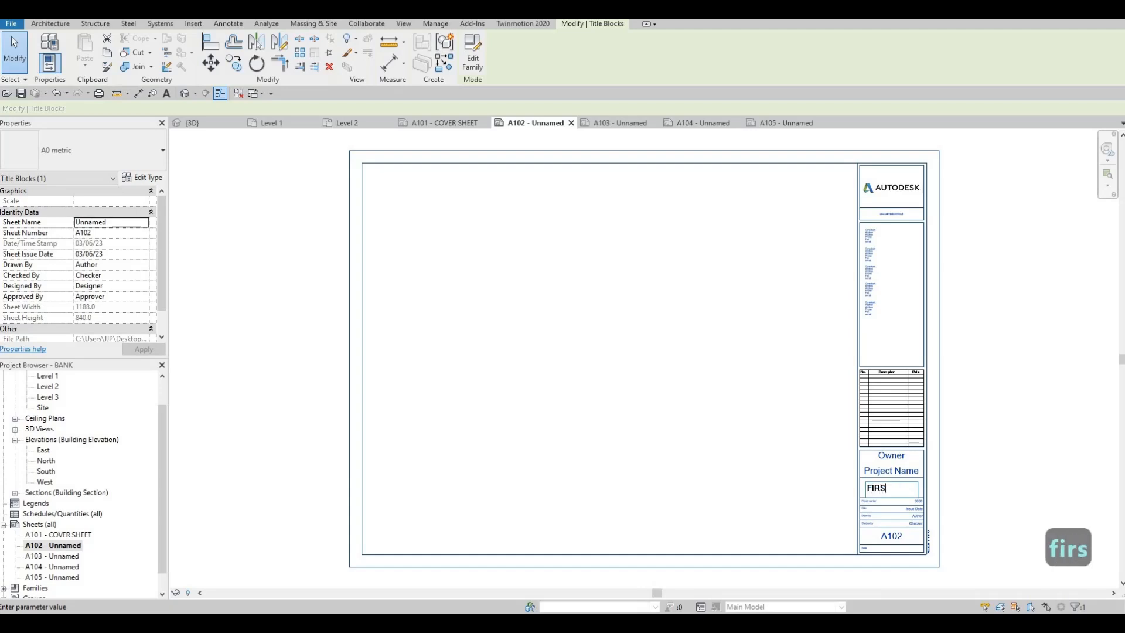
type("T FLOOR")
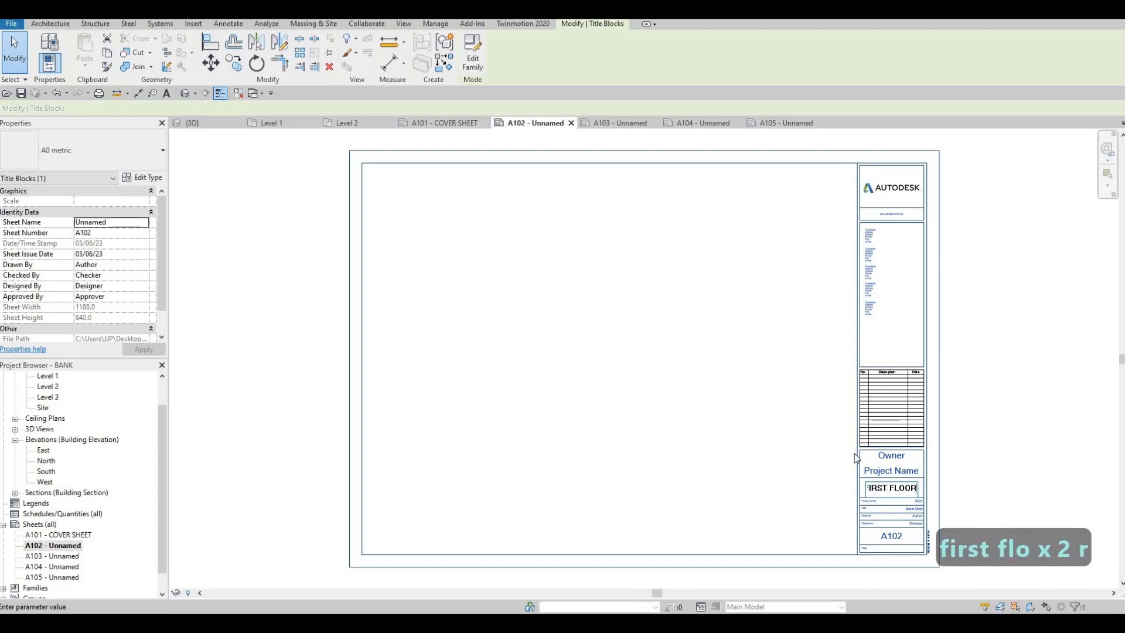
Step: Fill in the title block of sheet A102 with ACD as the owner and BANK as the project name
left_click(893, 458)
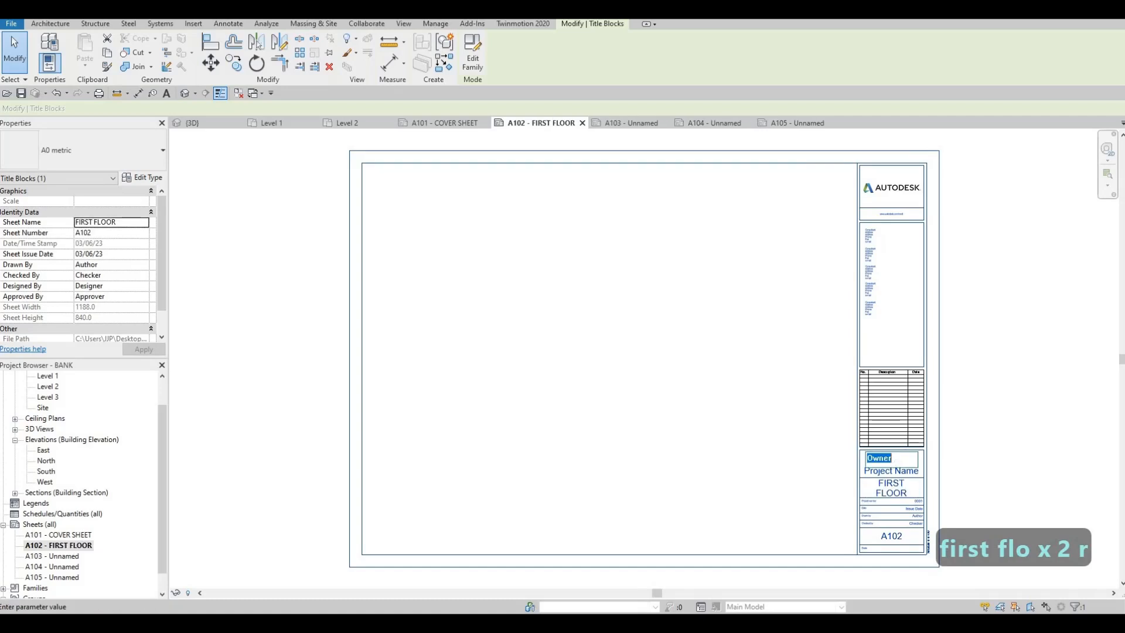
type("ACD")
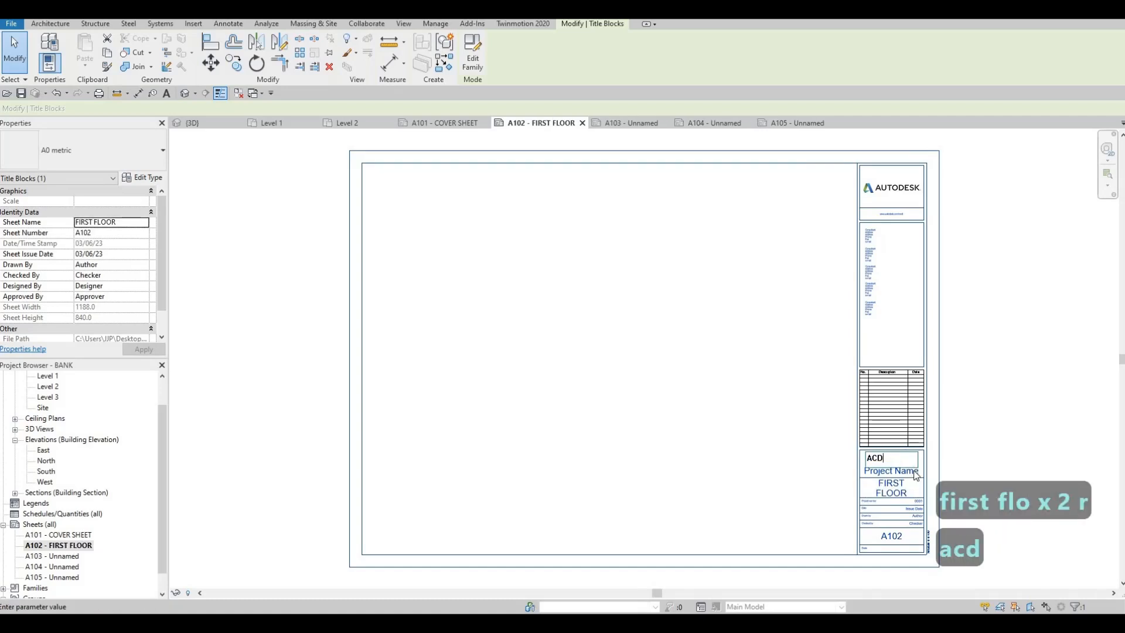
left_click(915, 472)
left_click(915, 472)
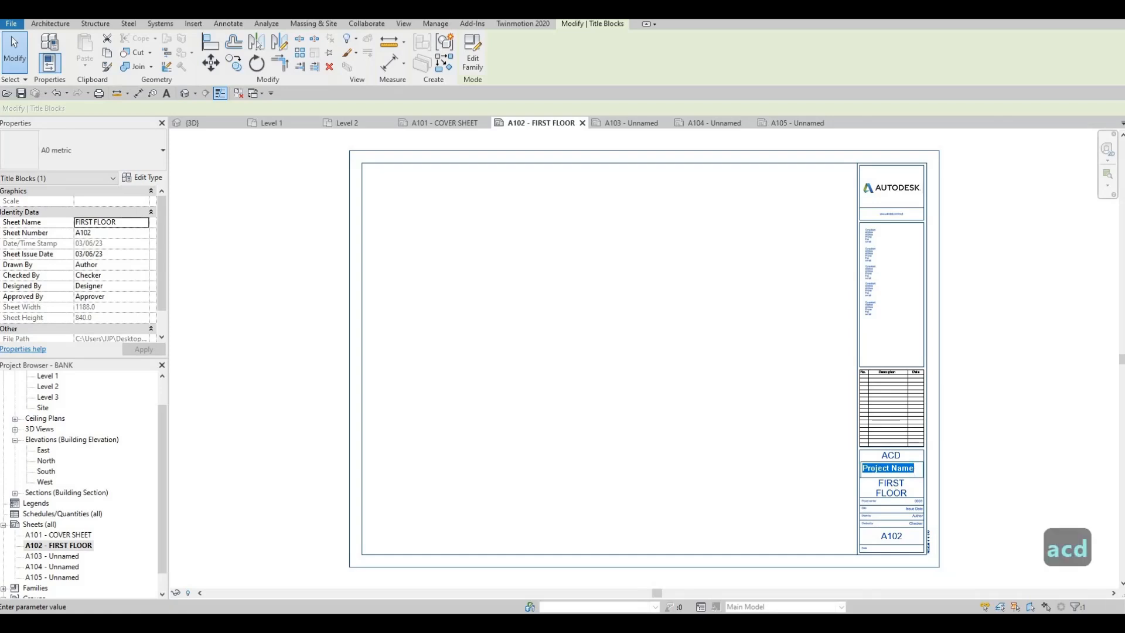
type("BANK")
left_click(534, 435)
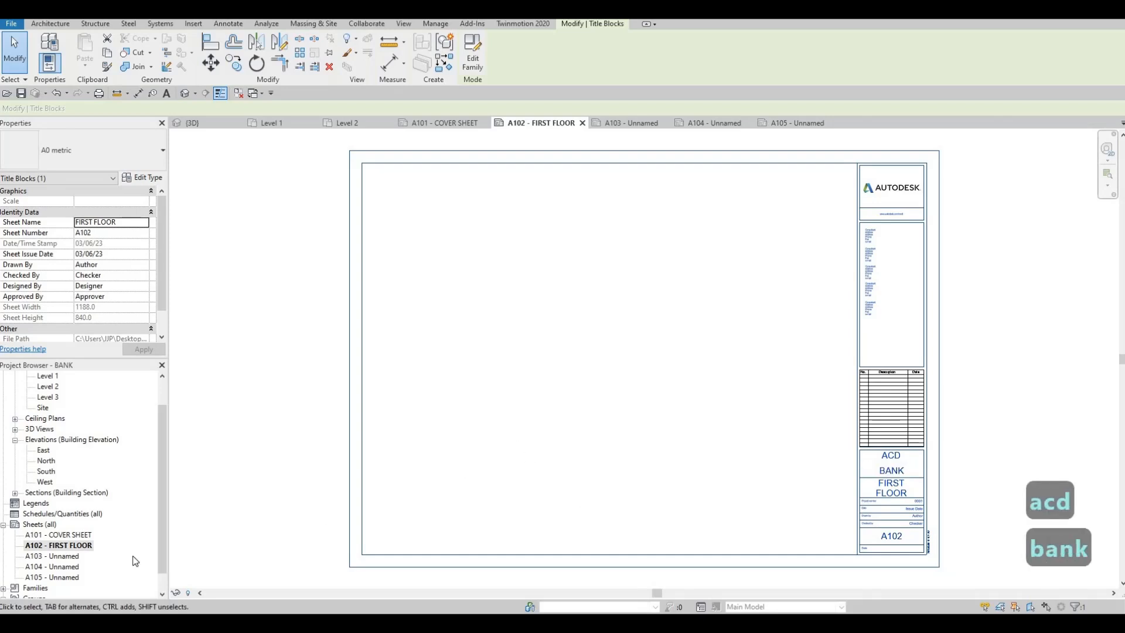
Step: Rename sheet A103 as SECOND FLOOR, keeping its sheet number
left_click(52, 556)
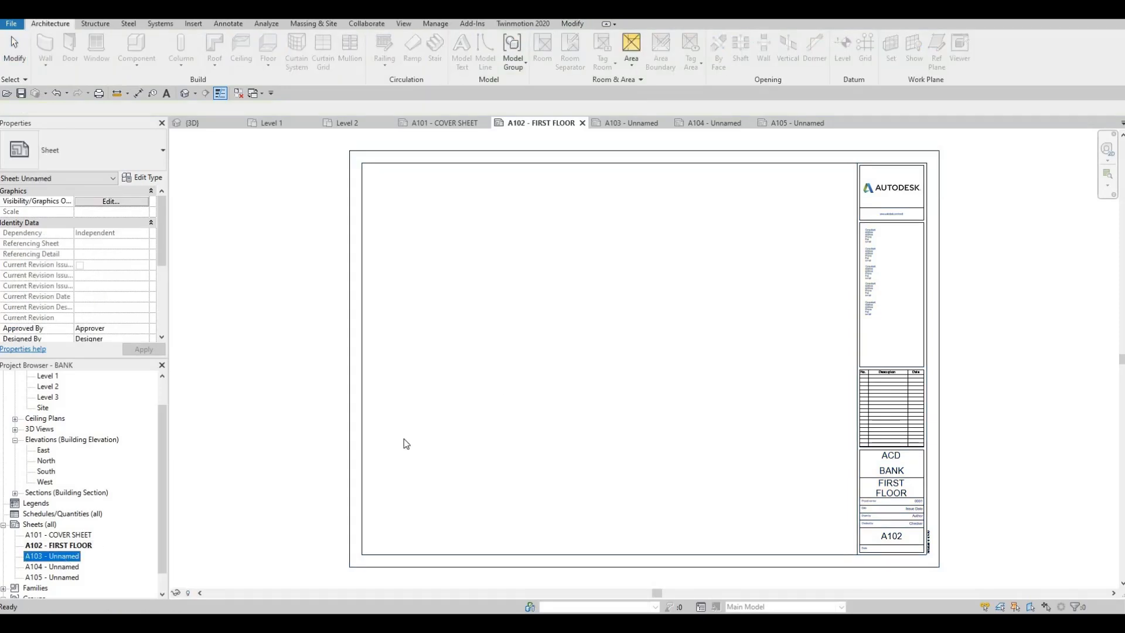
key("F2")
key("Tab")
type("SECOND FLOOR")
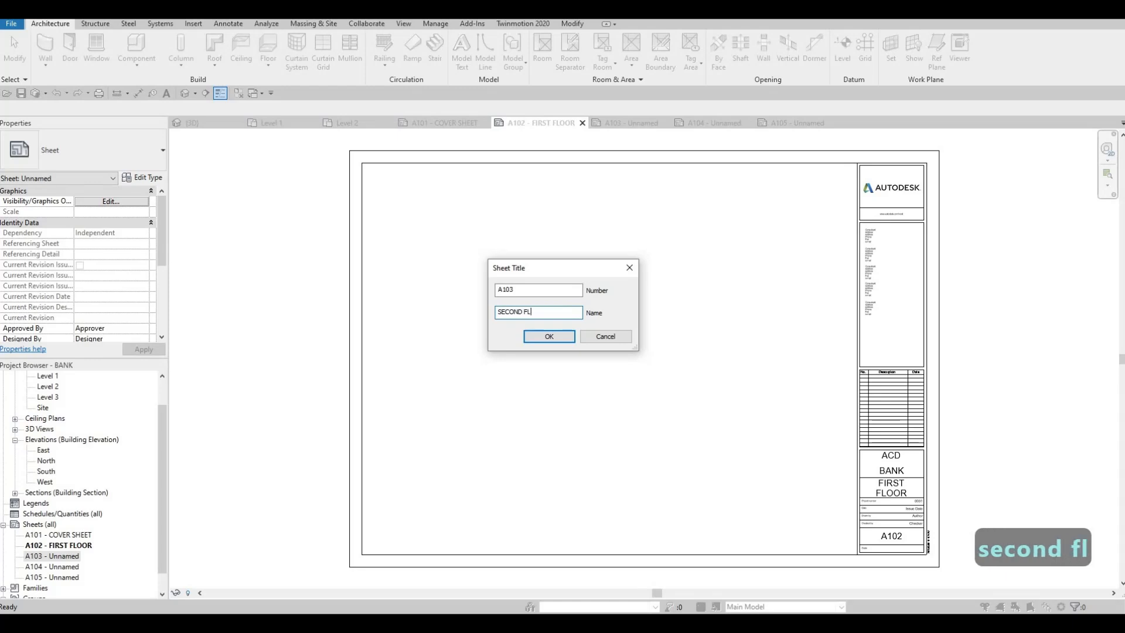
key("Return")
Step: Rename sheet A104 as ELEVATION and copy that name for reuse
left_click(73, 567)
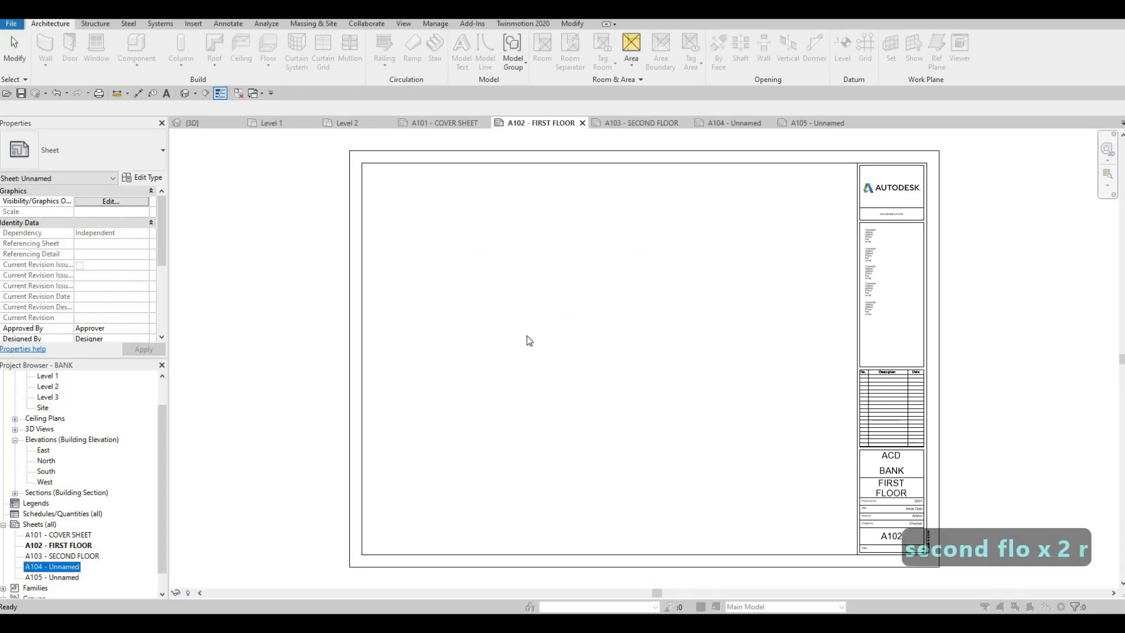
key("F2")
key("Tab")
type("EKL")
key("BackSpace")
key("BackSpace")
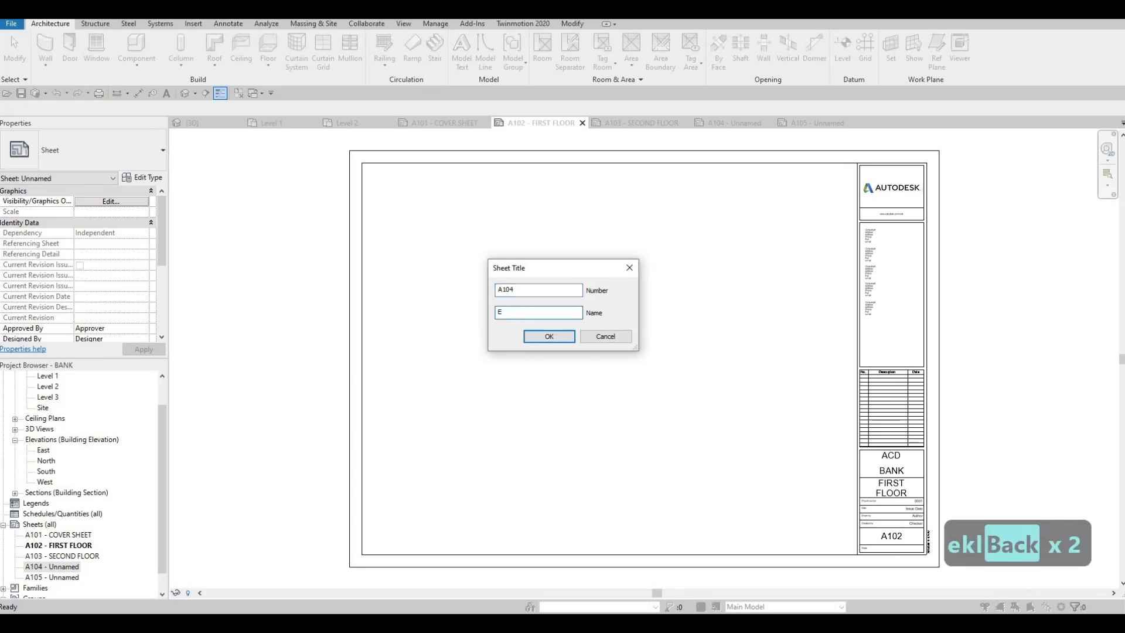
type("LECVATION")
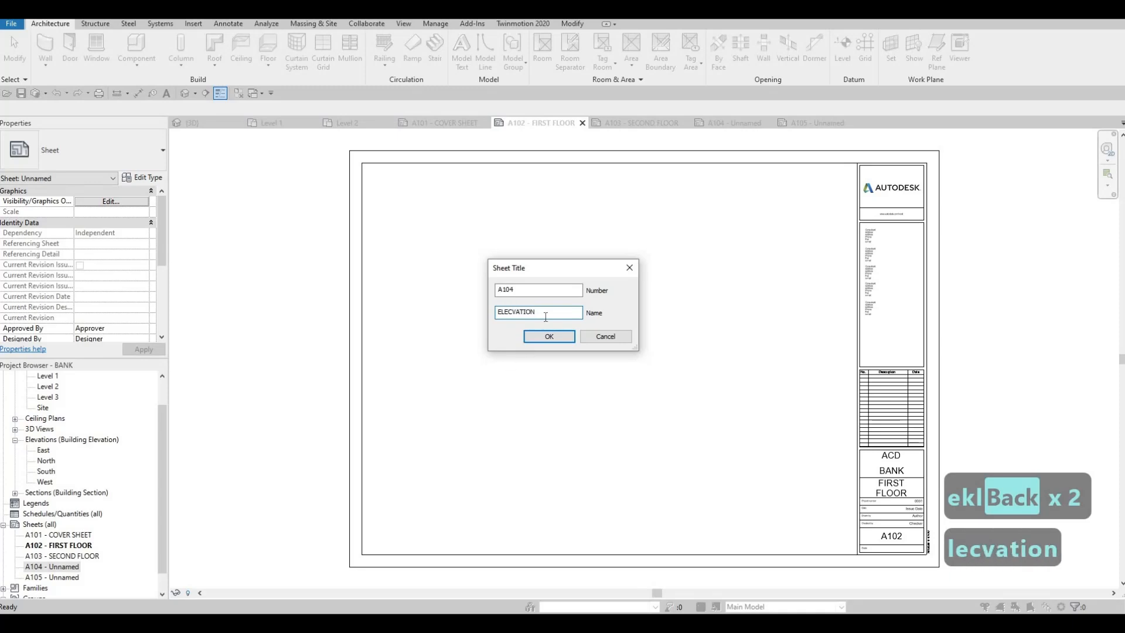
double_click(517, 313)
type("EL")
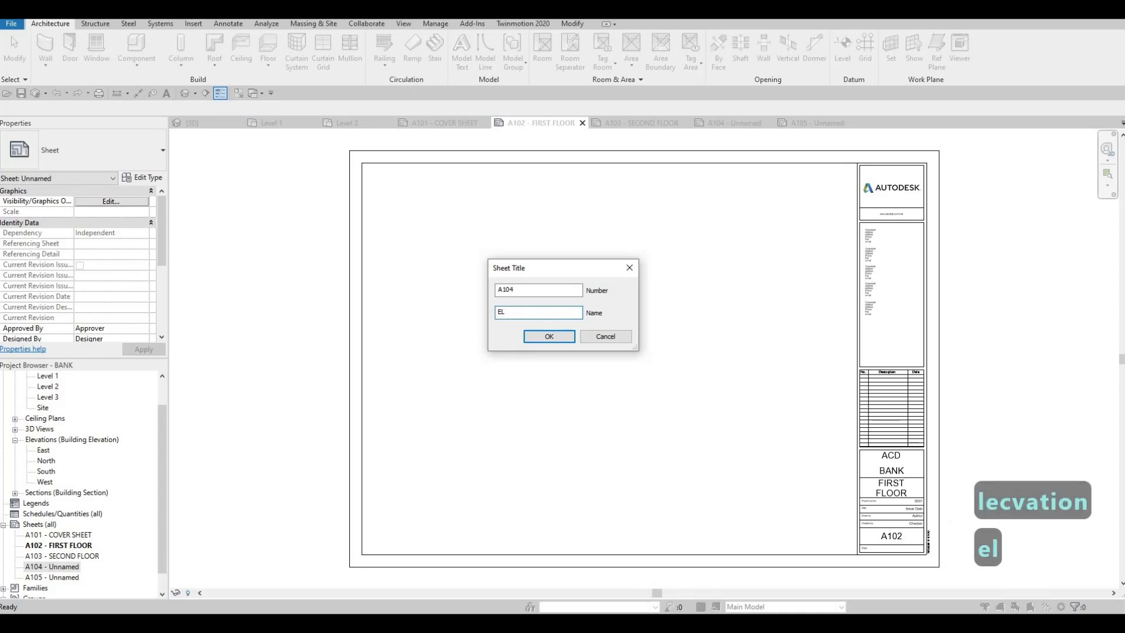
type("EVATION")
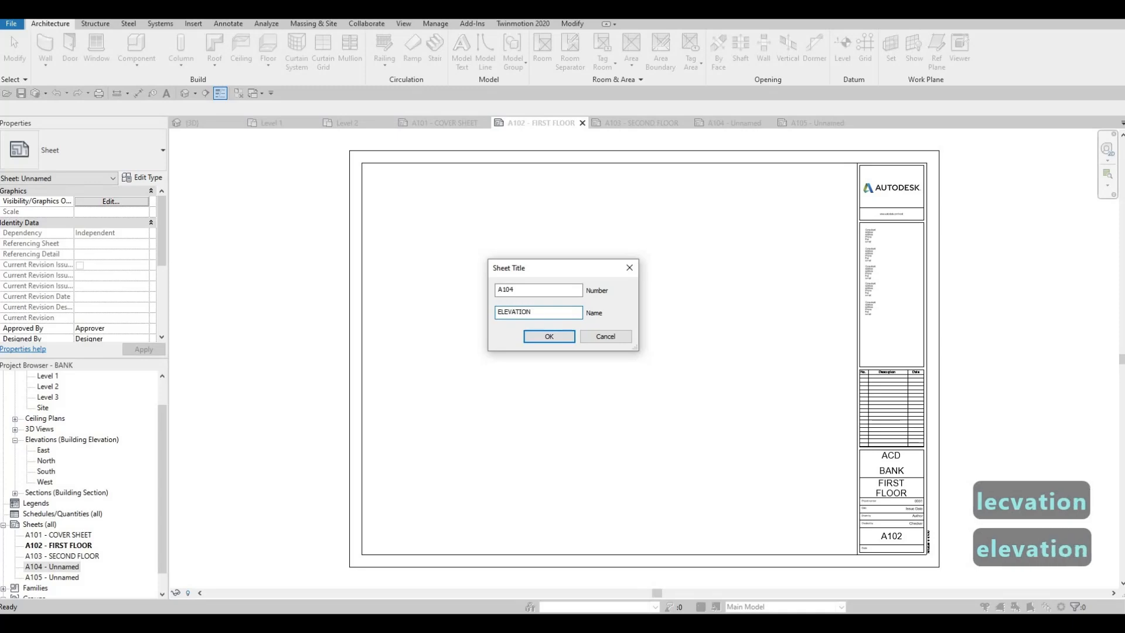
key("ctrl+a")
key("ctrl+c")
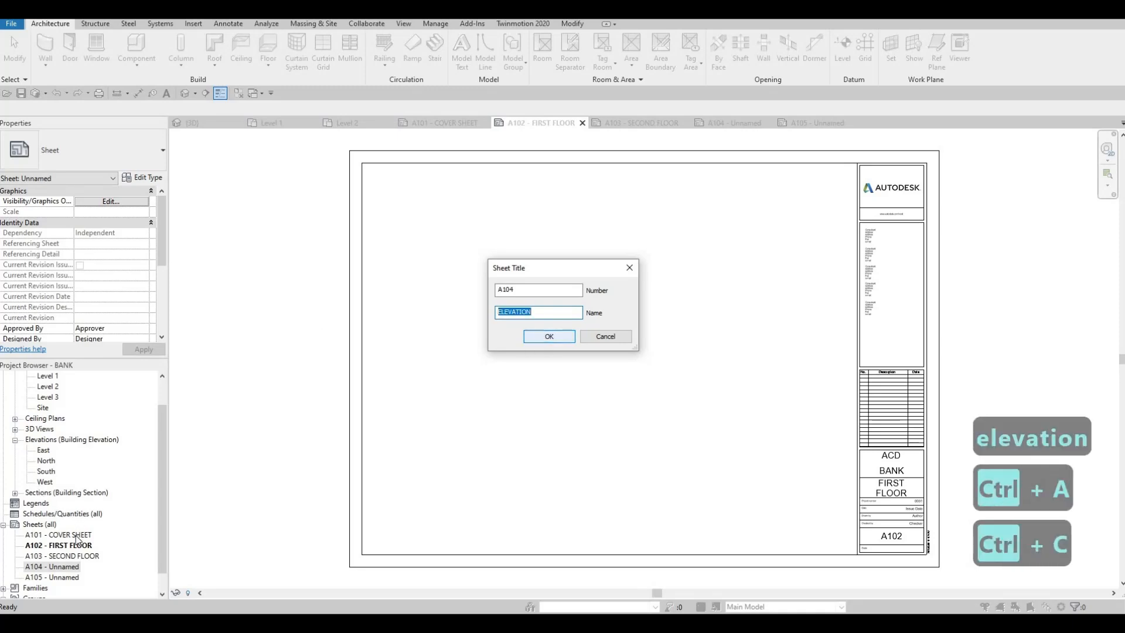
left_click(549, 336)
Step: Rename sheet A105 as ELEVATION by reusing the copied name, keeping its sheet number
left_click(62, 578)
left_click(71, 579)
left_click_drag(534, 315, 445, 318)
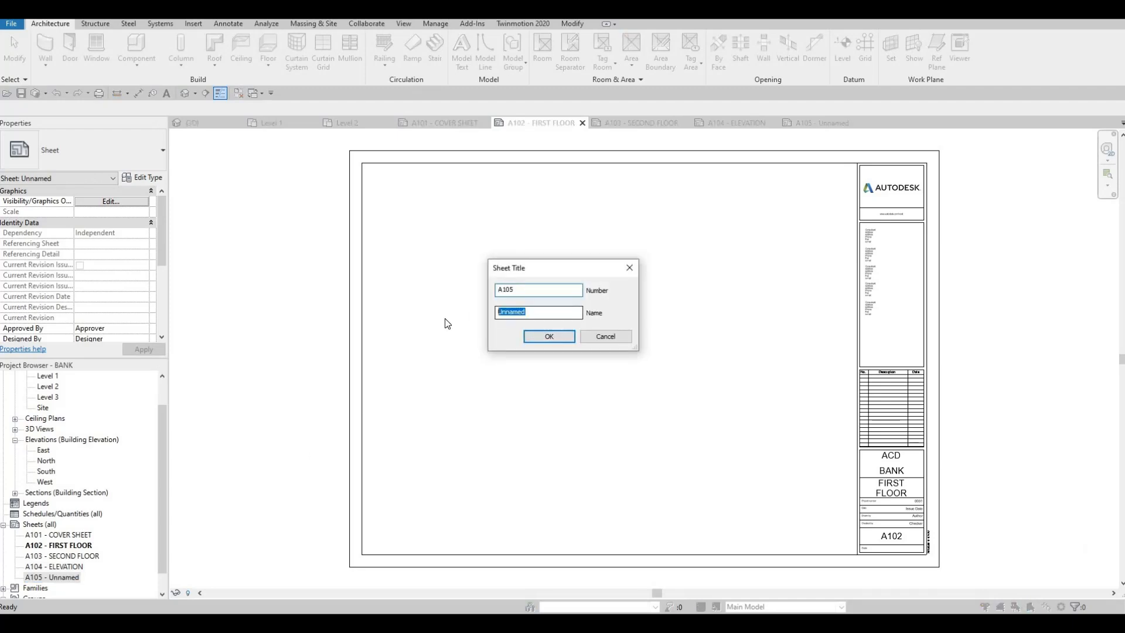
key("ctrl+v")
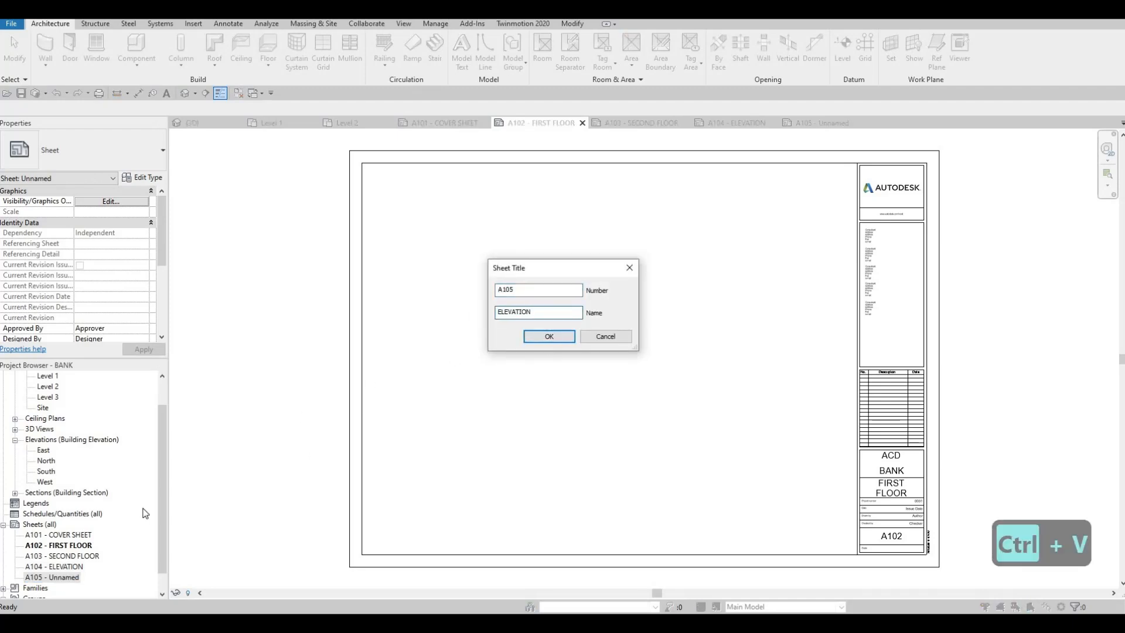
key("Return")
Step: Create a sixth sheet with the A0 metric title block
right_click(45, 535)
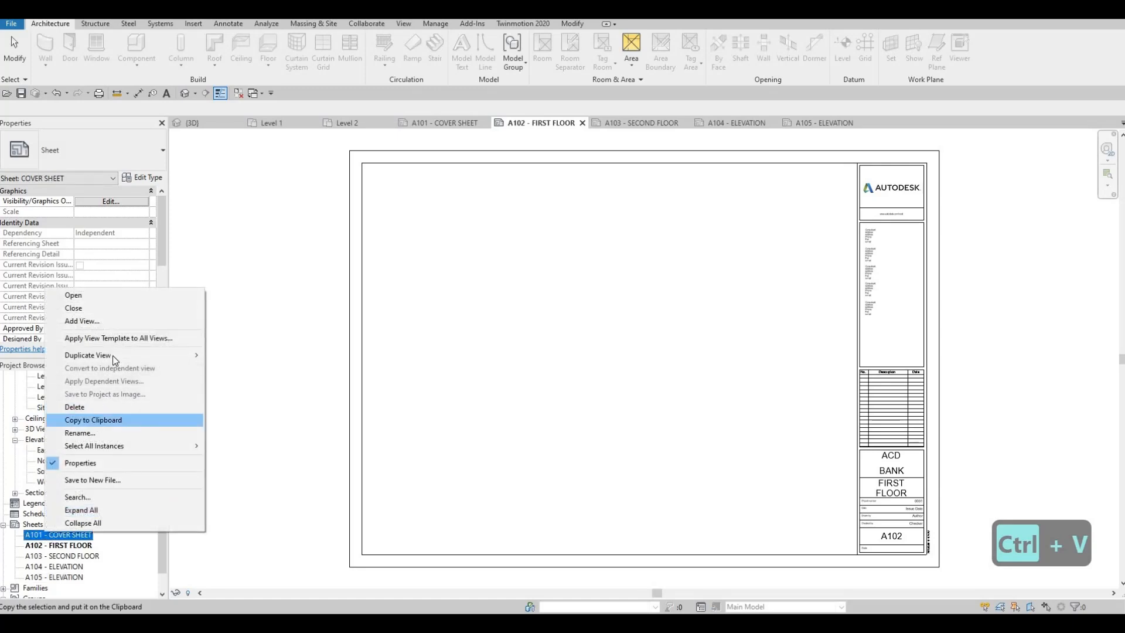
right_click(33, 524)
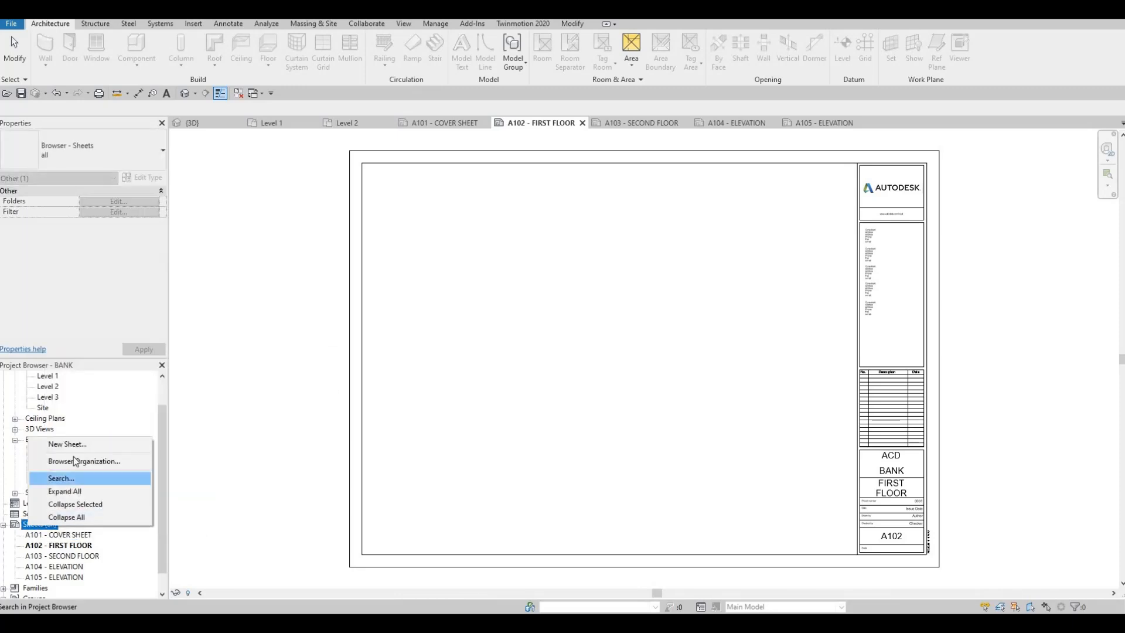
left_click(64, 445)
left_click(586, 446)
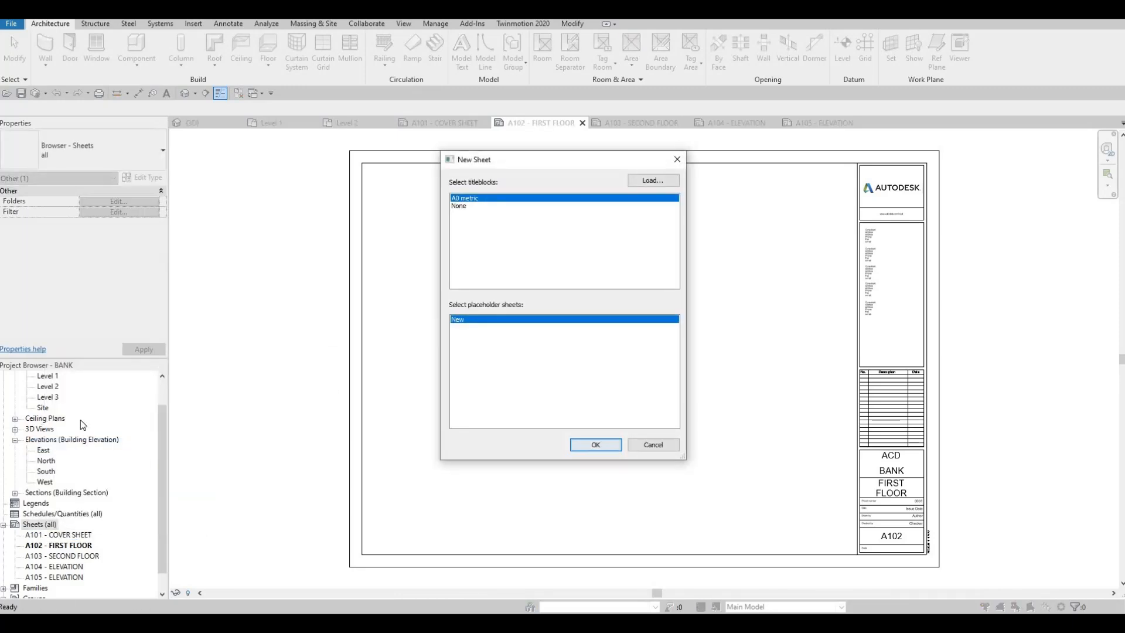
Step: Rename sheet A106 as SITE PLAN, keeping its sheet number
scroll(58, 560, "down", 1)
left_click(50, 557)
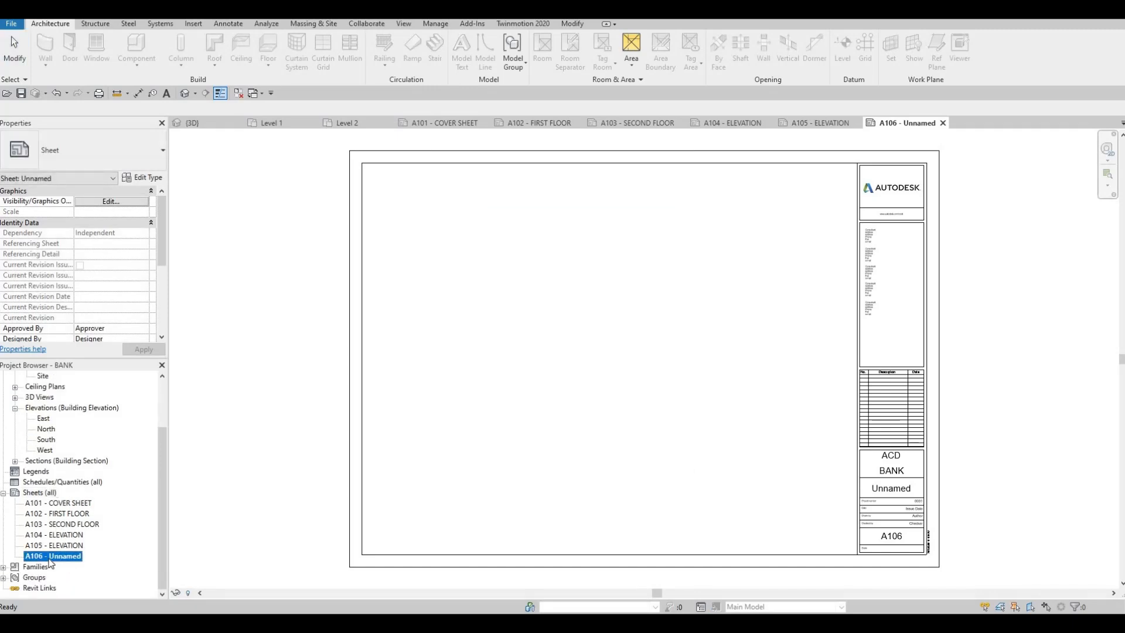
key("F2")
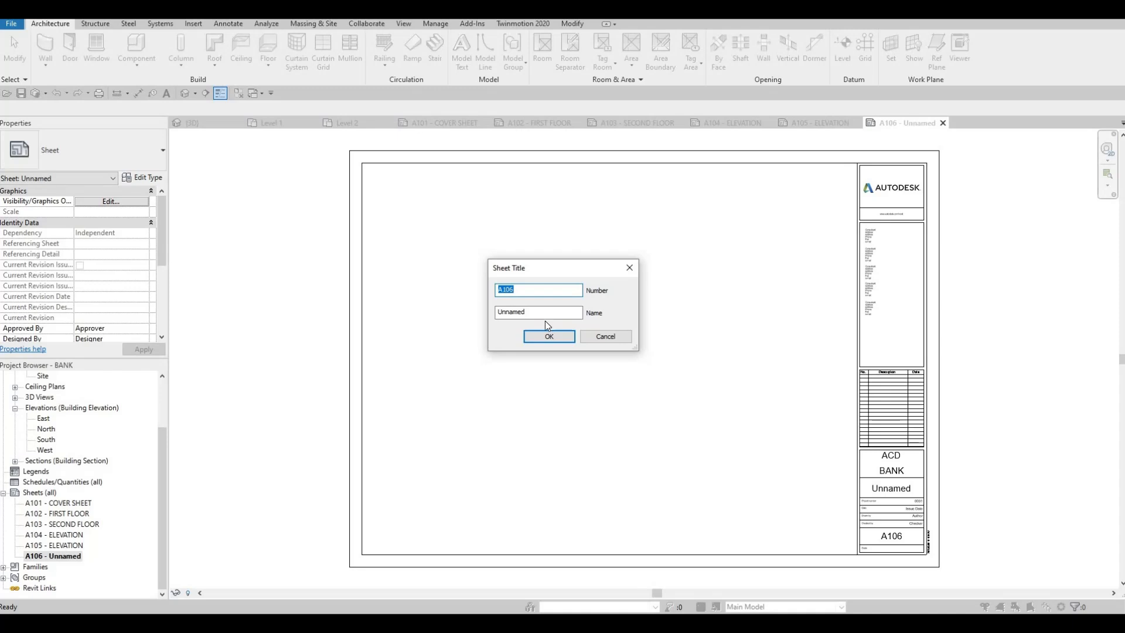
key("Tab")
key("End")
key("shift+Home")
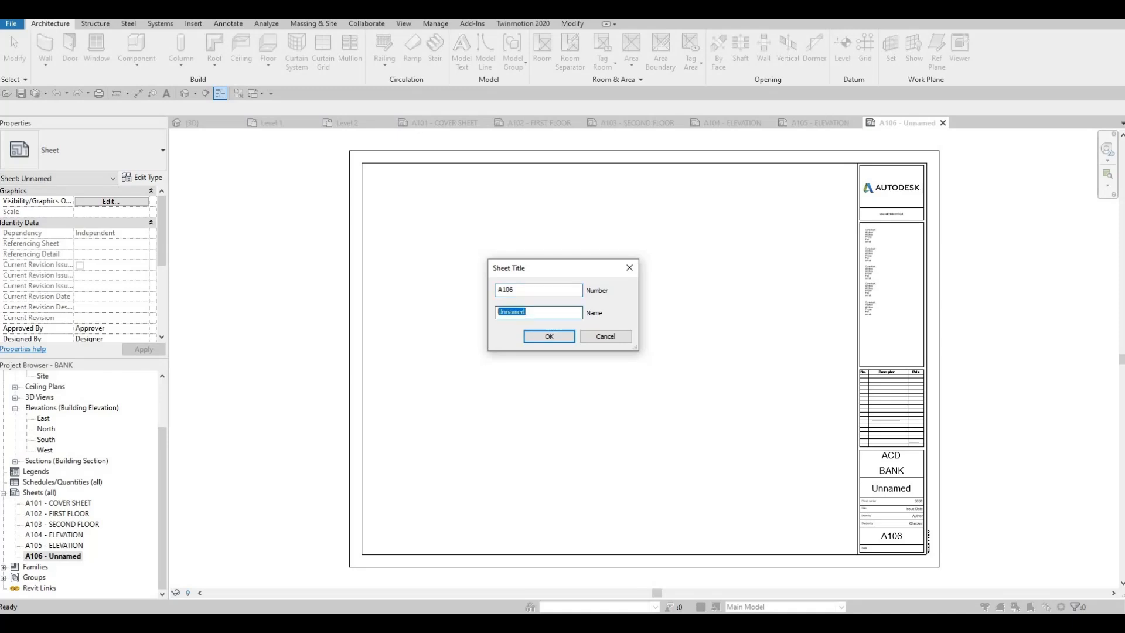
type("SITE PLAN")
left_click(550, 336)
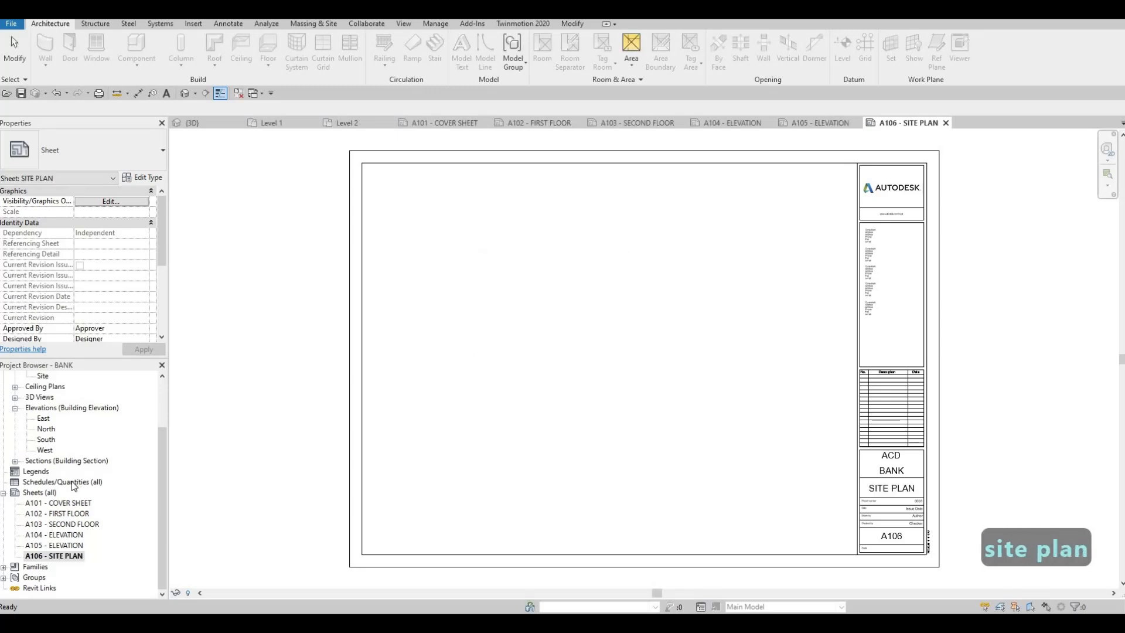
Step: Place the Site floor plan view on sheet A106, centred in the drawing area beside the title block
scroll(73, 486, "up", 3)
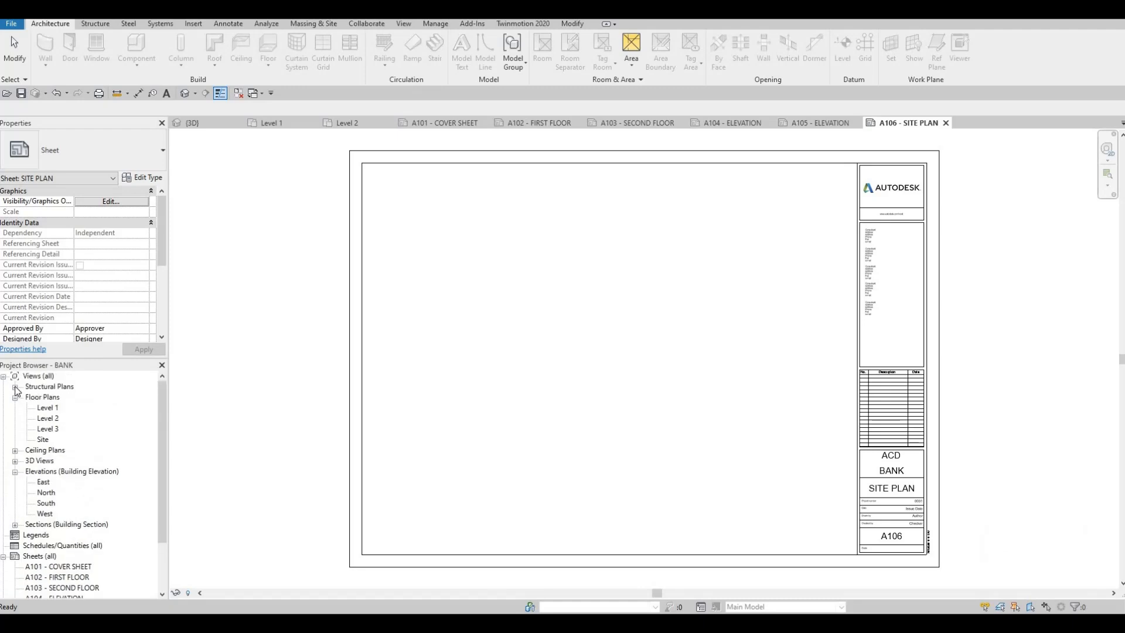
left_click(42, 440)
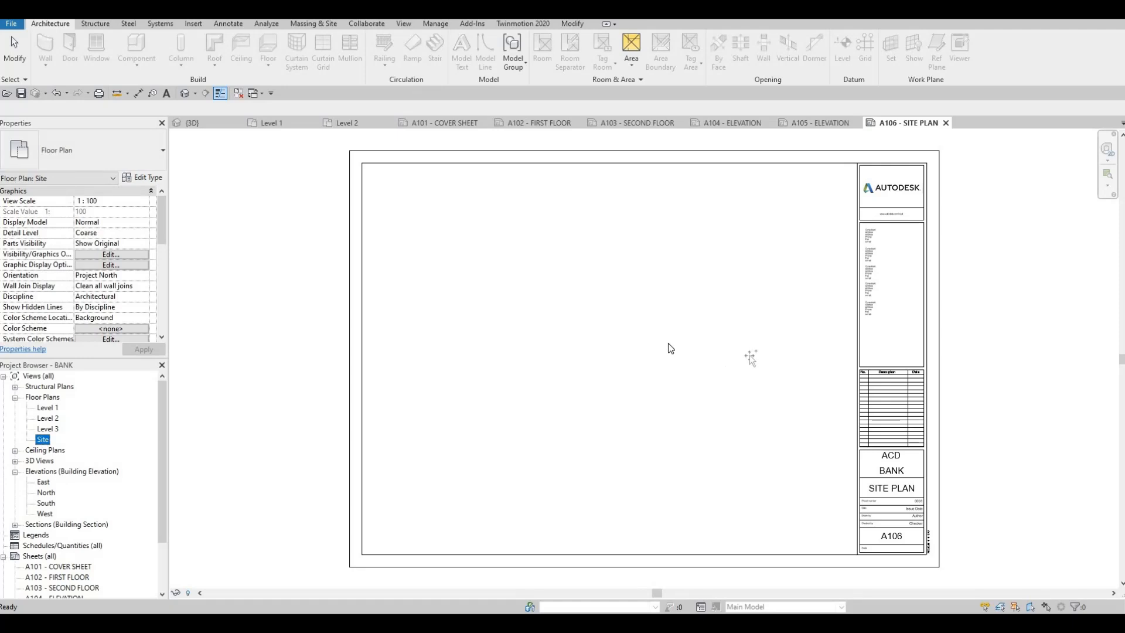
left_click(603, 352)
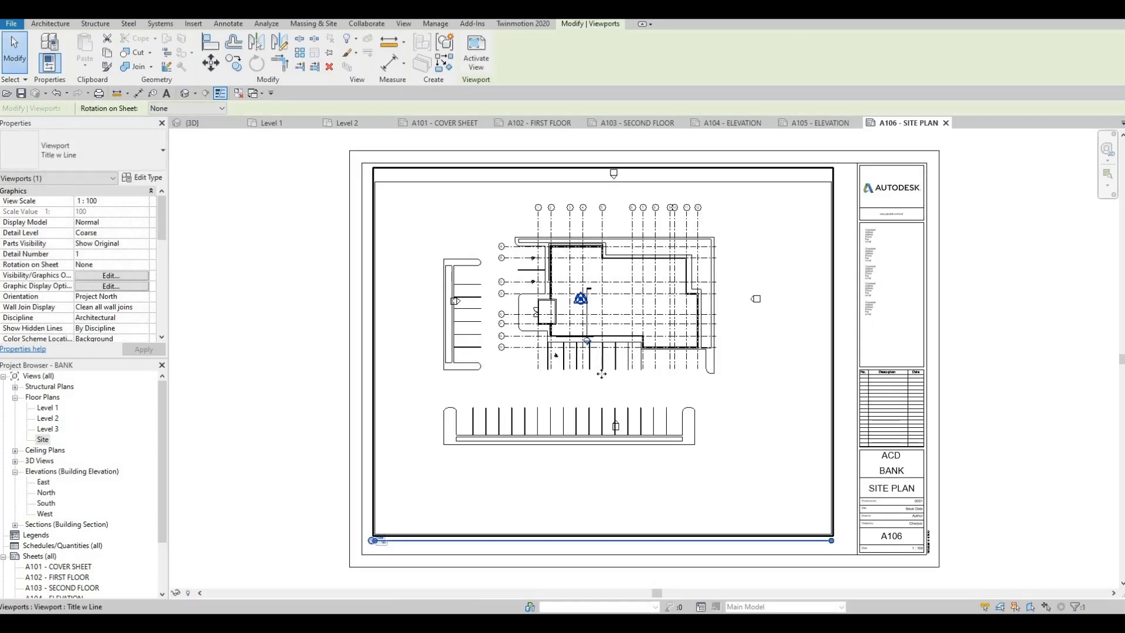
key("Escape")
key("Escape")
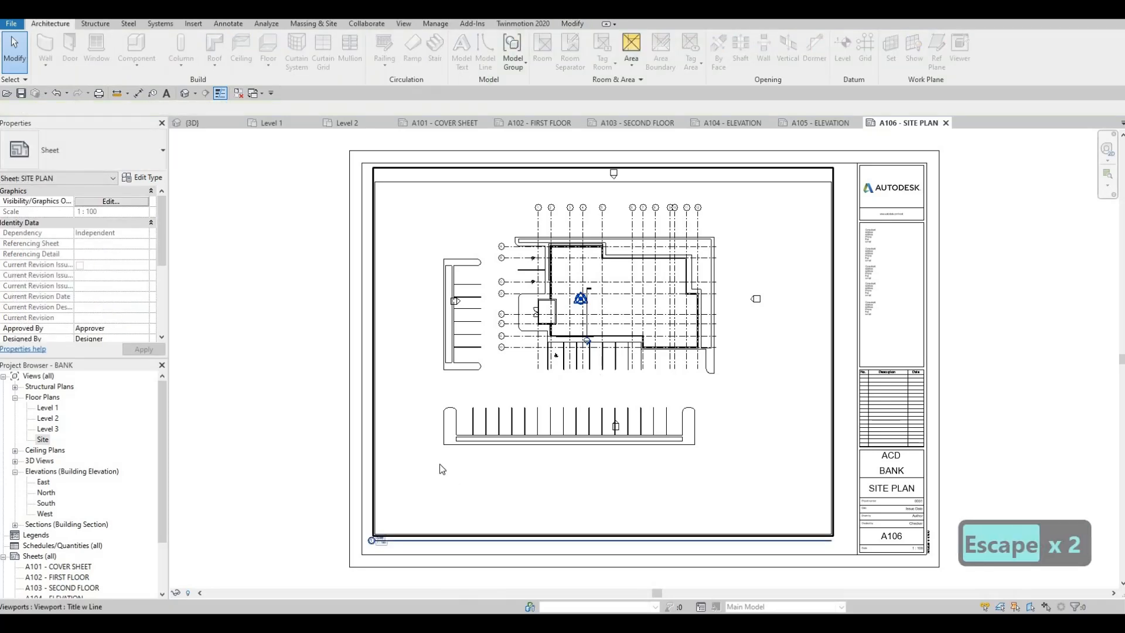
key("Escape")
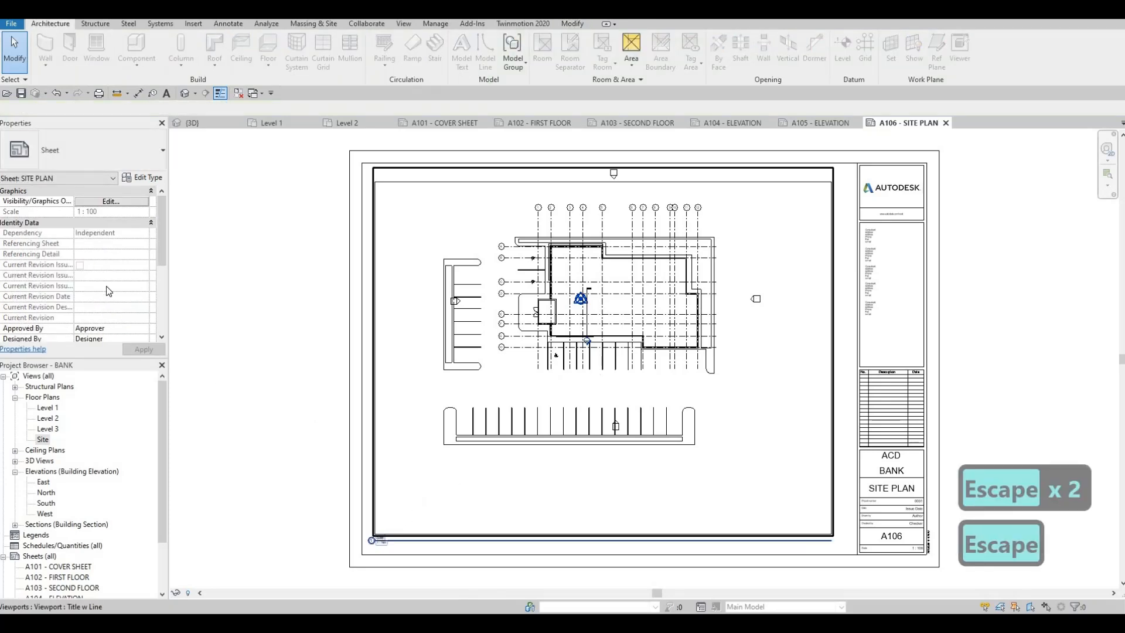
Step: Set the title on sheet of the Site viewport on A106 to OVERALL SITE PLAN
scroll(100, 293, "down", 4)
scroll(102, 287, "up", 4)
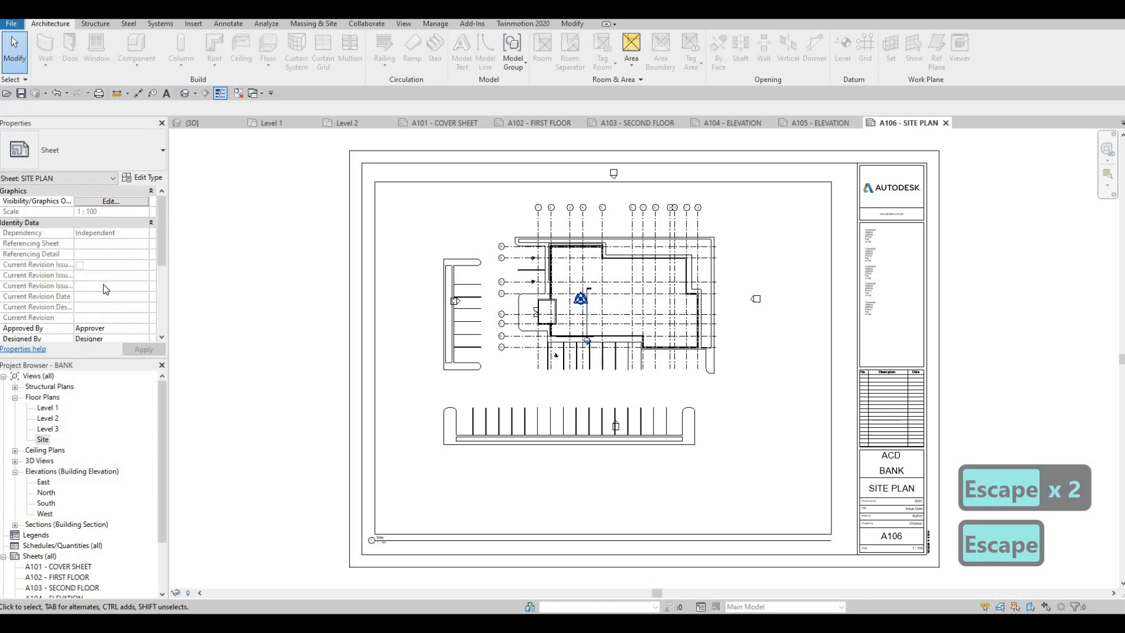
scroll(103, 288, "down", 4)
key("Escape")
left_click(469, 314)
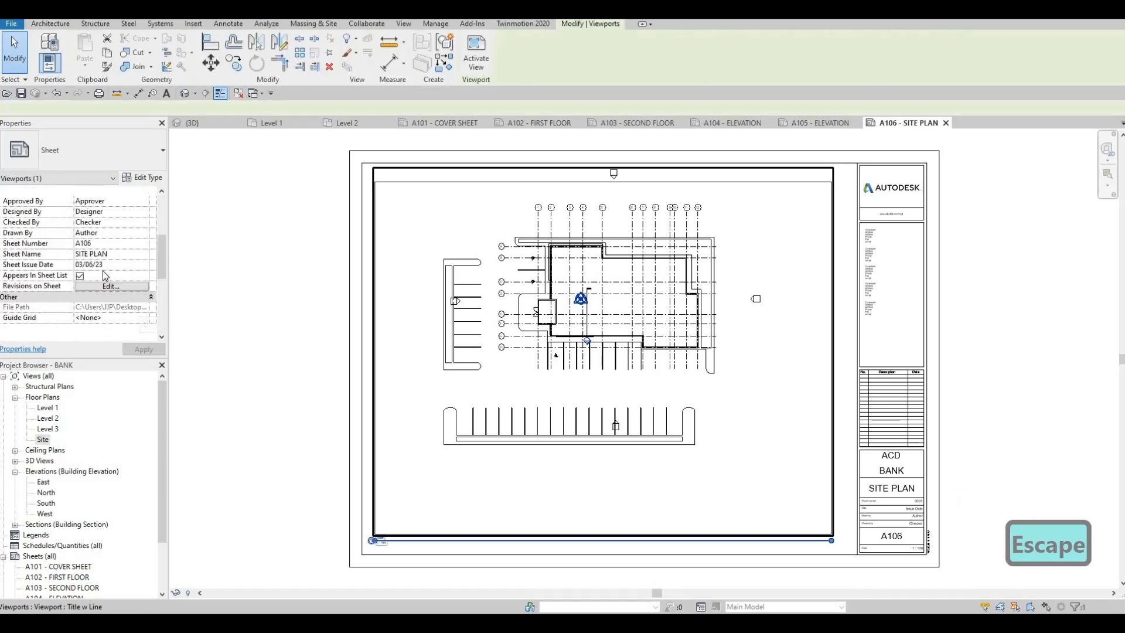
scroll(98, 291, "down", 5)
scroll(98, 291, "down", 3)
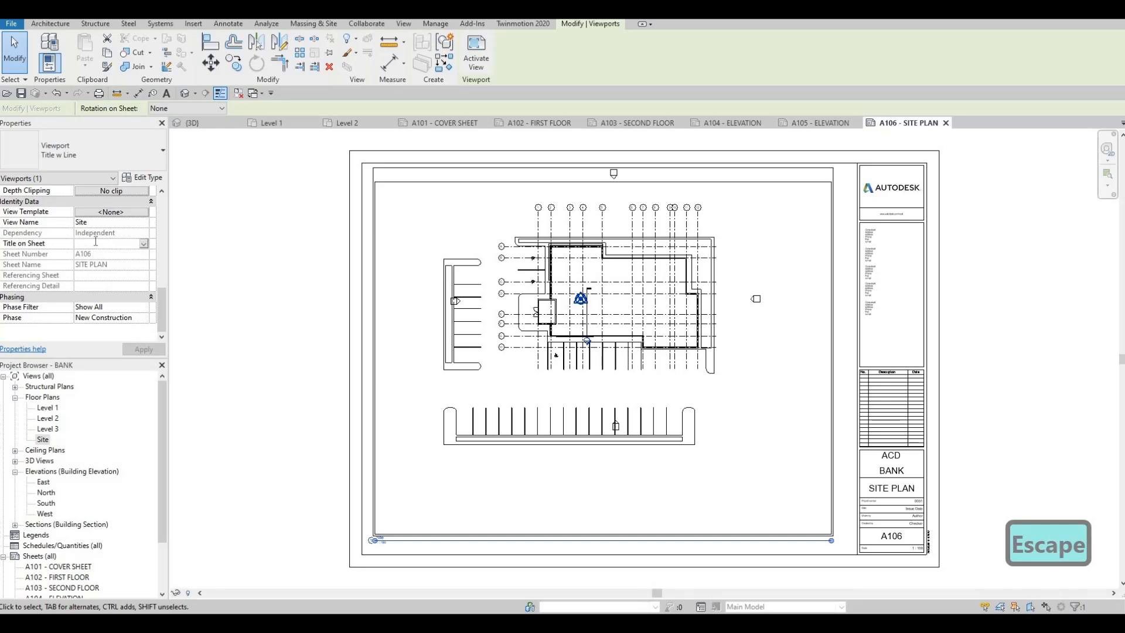
type("SITE PLAN")
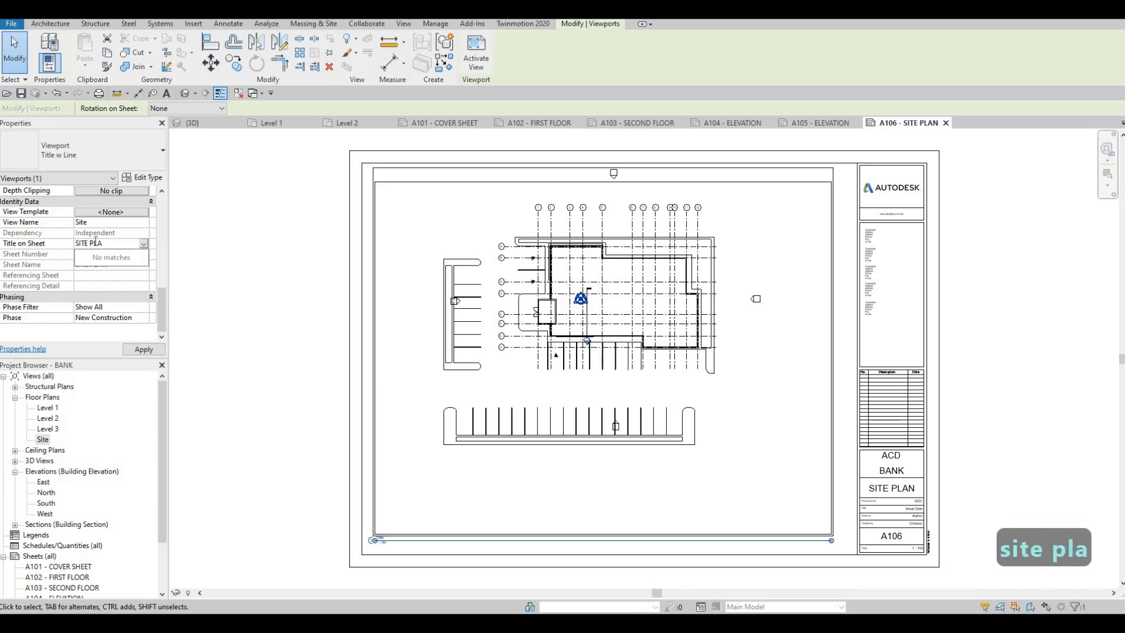
key("Left")
key("Left")
key("Left")
key("Left")
key("Left")
key("Left")
key("Left")
key("Left")
key("Left")
key("Left")
key("Left")
key("Left")
key("Left")
key("Left")
key("Left")
key("Left")
key("Left")
key("Left")
key("Left")
key("Left")
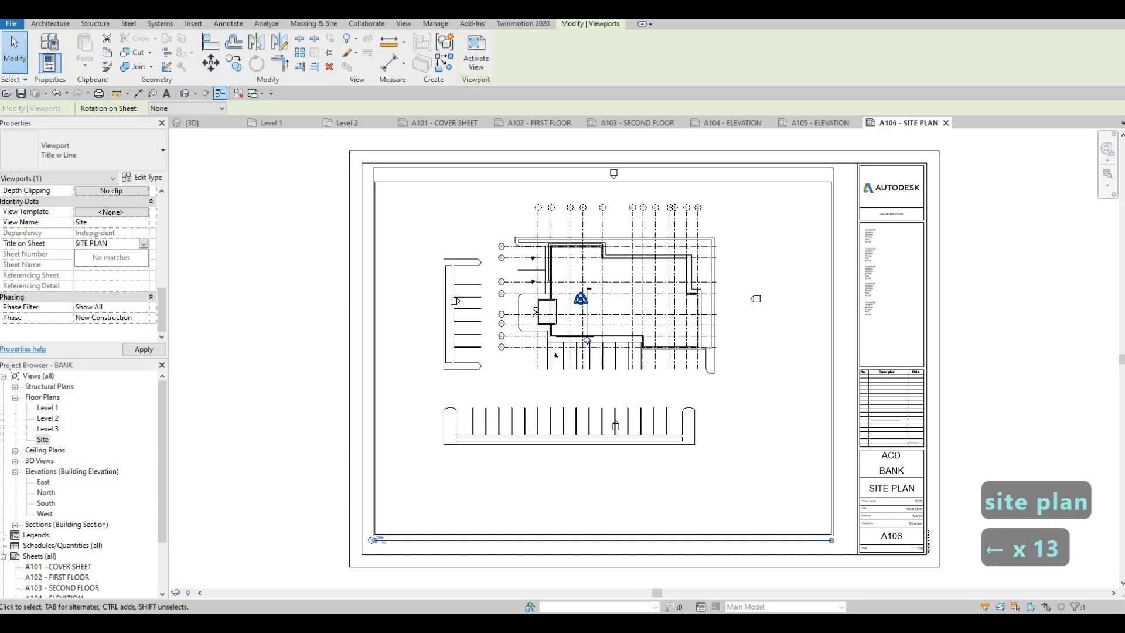
type("overall")
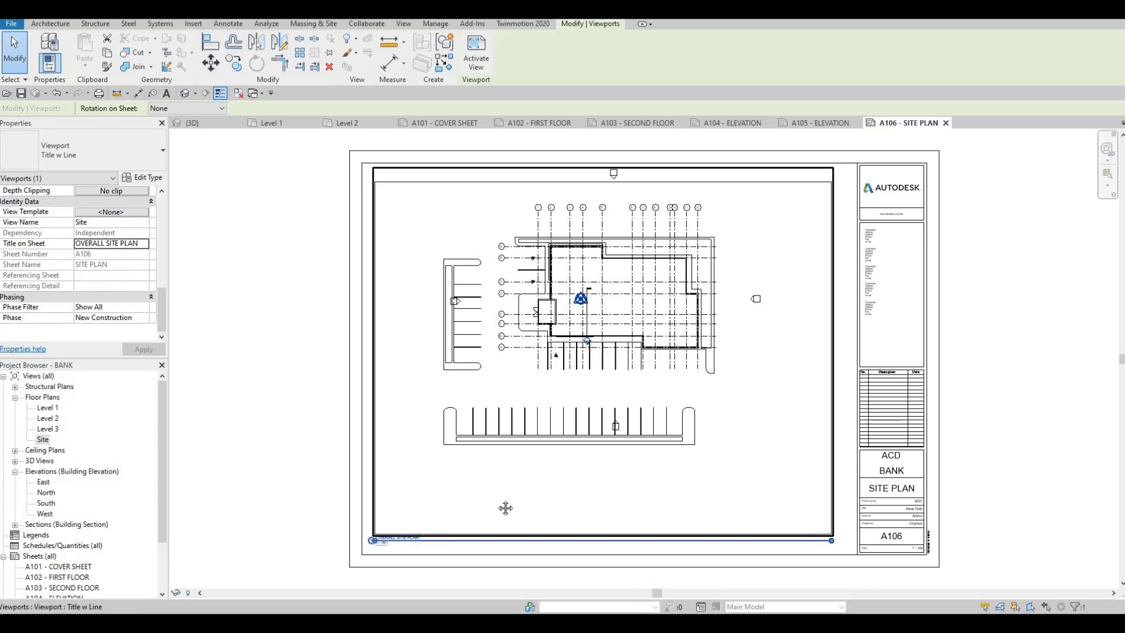
Step: Shorten the title line of the Site viewport so that it just underlines the OVERALL SITE PLAN text
middle_click_drag(473, 539, 453, 479)
key("Escape")
key("Escape")
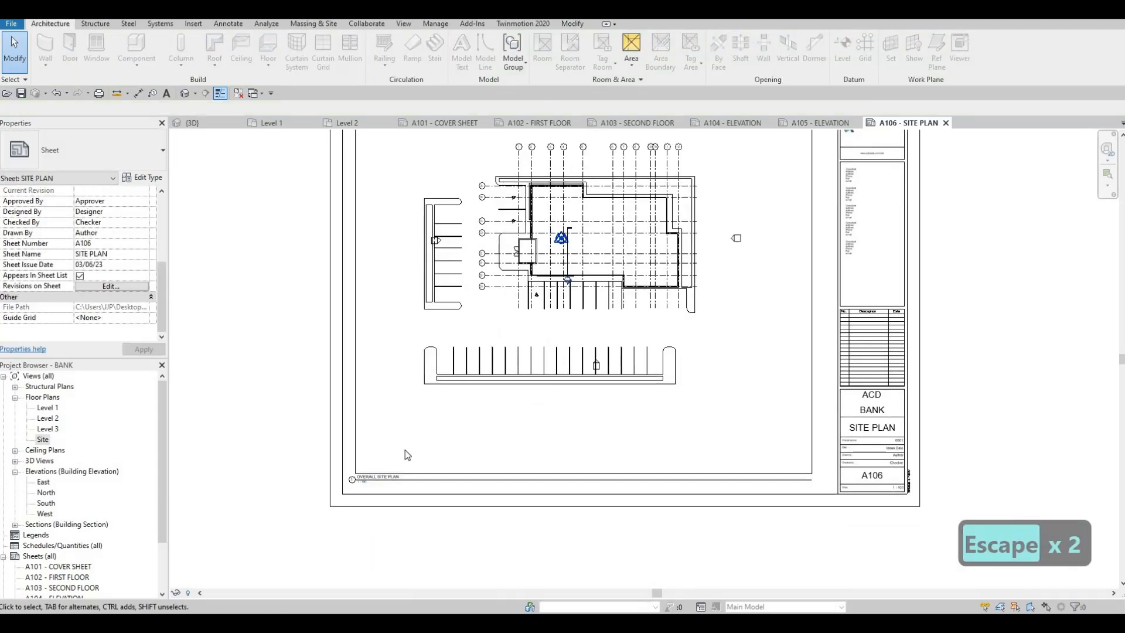
left_click(800, 480)
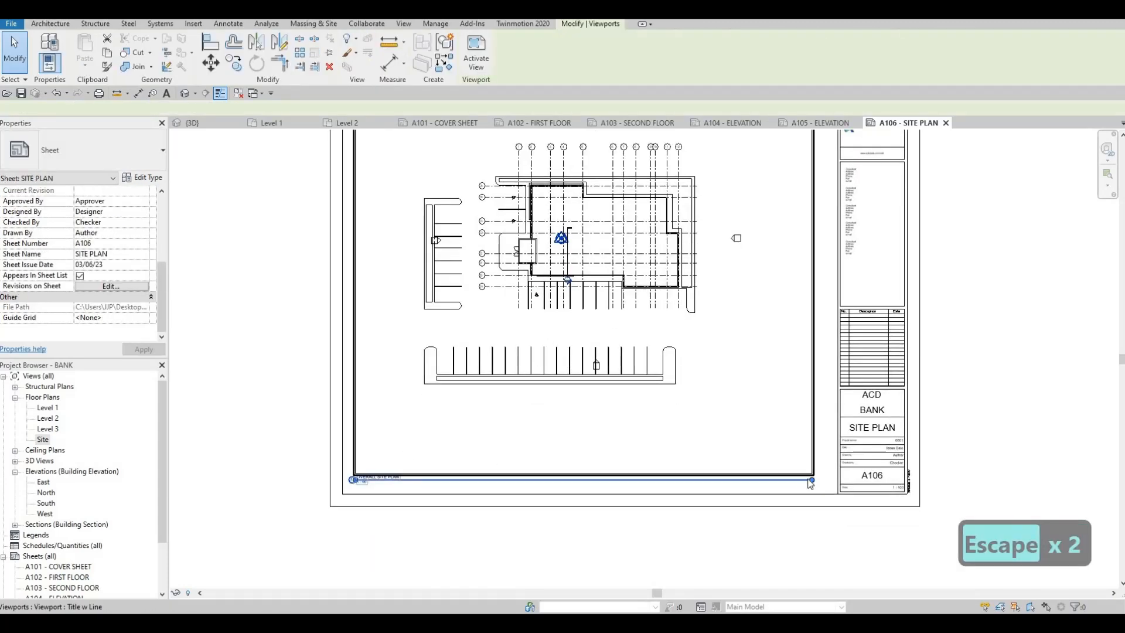
left_click_drag(800, 480, 401, 502)
scroll(401, 498, "up", 3)
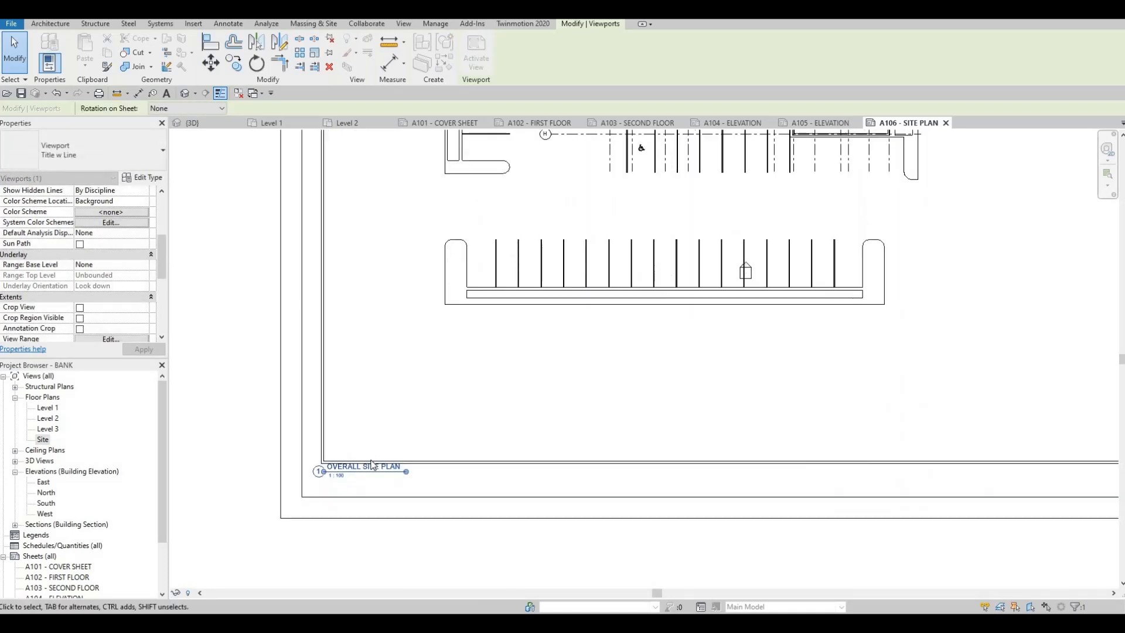
left_click(424, 468)
key("Escape")
key("Escape")
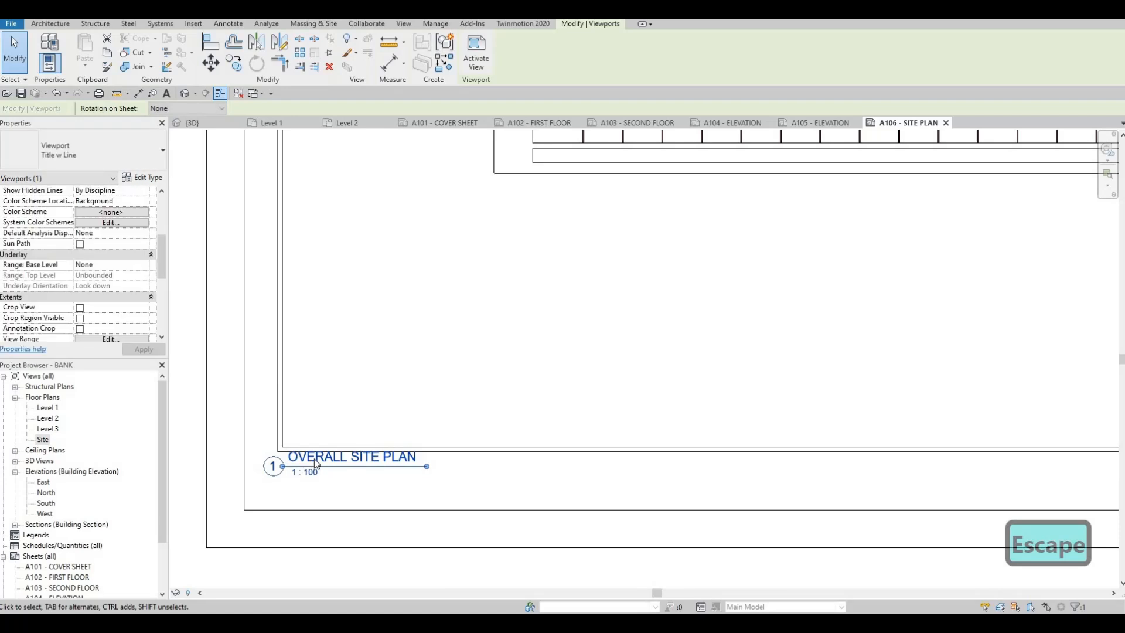
Step: Move the OVERALL SITE PLAN view title slightly inward and down, then nudge the title and view up two increments
left_click_drag(332, 457, 389, 474)
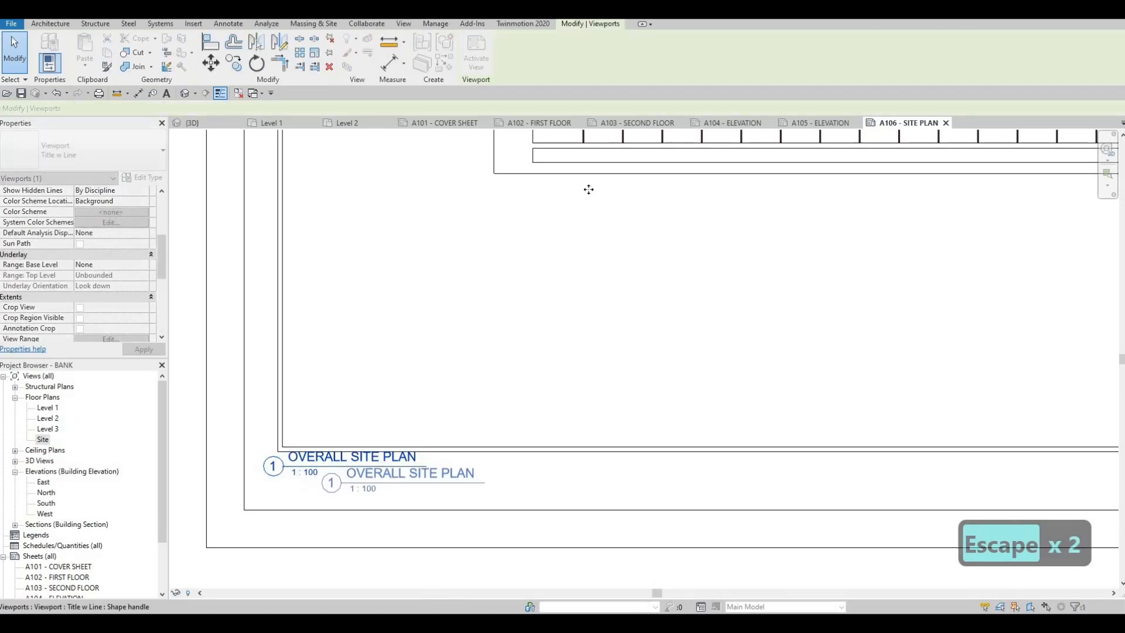
key("Escape")
scroll(502, 349, "down", 2)
left_click(459, 424)
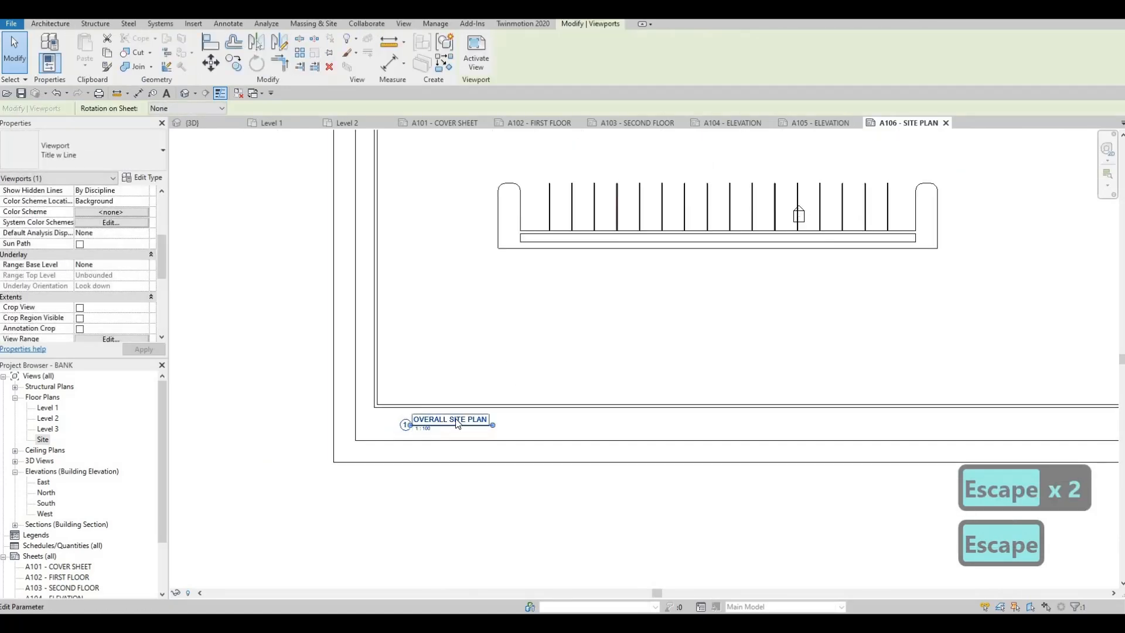
key("Up")
key("Up")
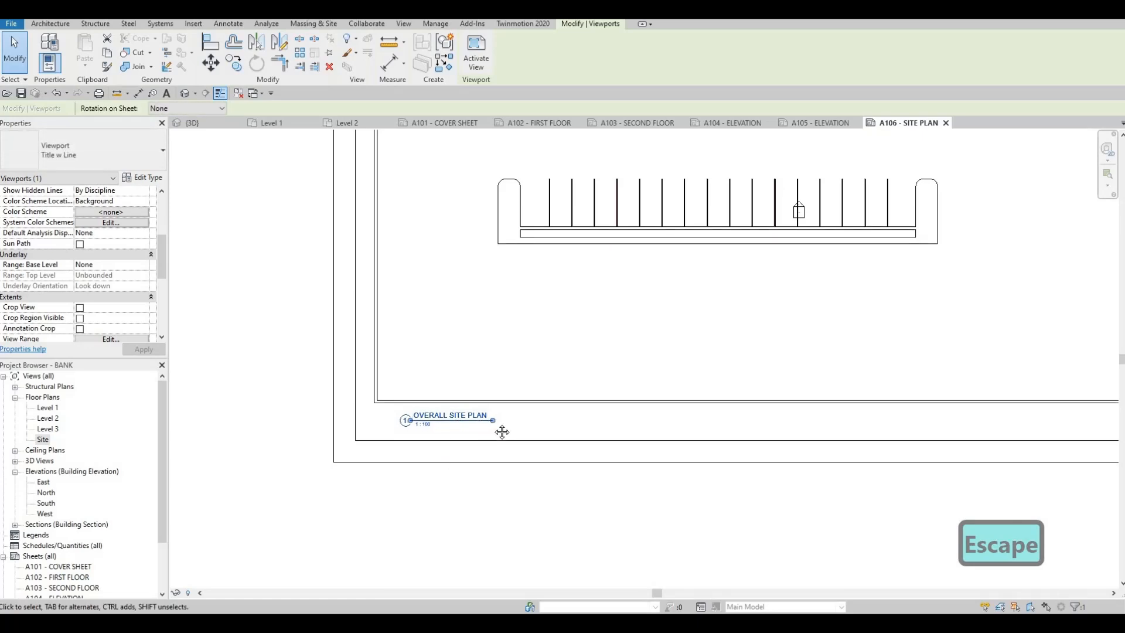
scroll(516, 381, "down", 3)
key("Escape")
key("Escape")
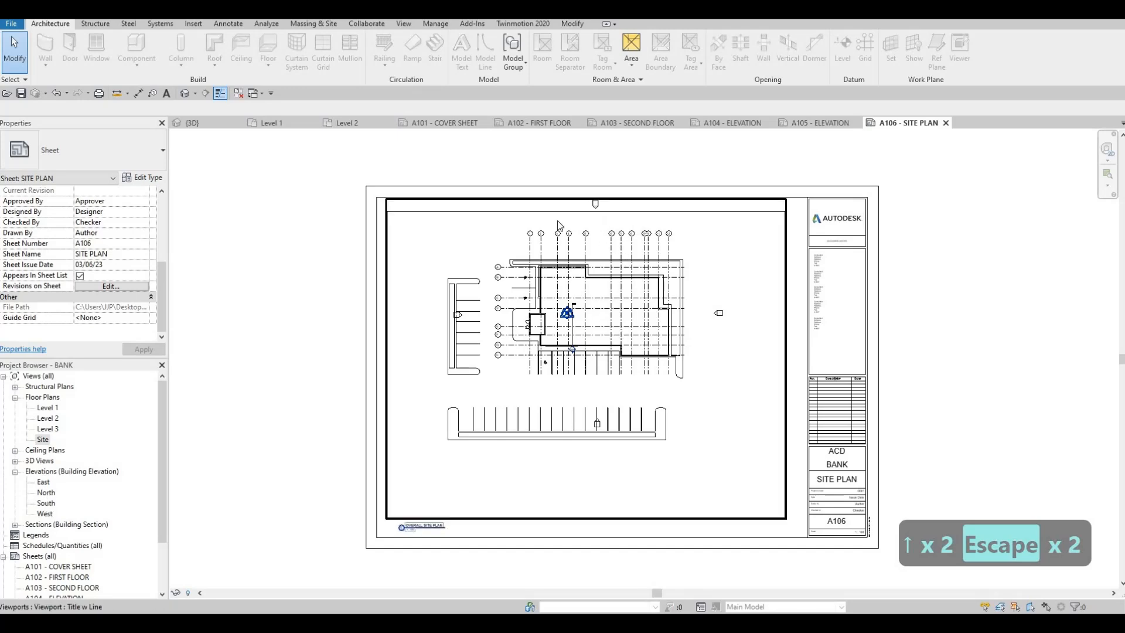
Step: Open the Site floor plan view from the project's floor plans
left_click(41, 439)
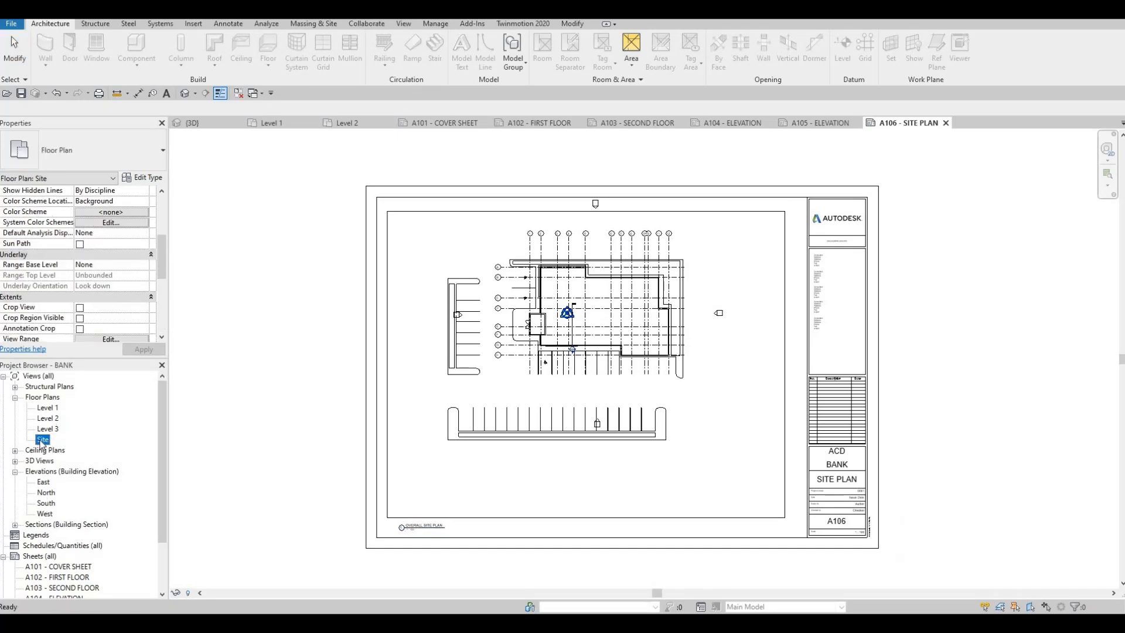
key("Return")
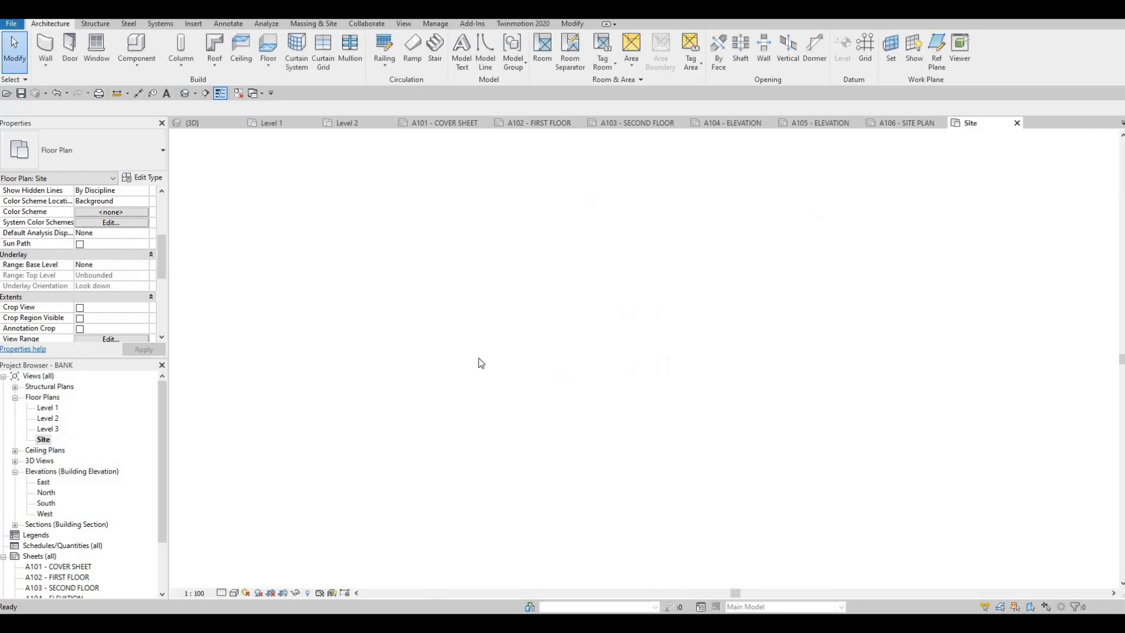
key("v")
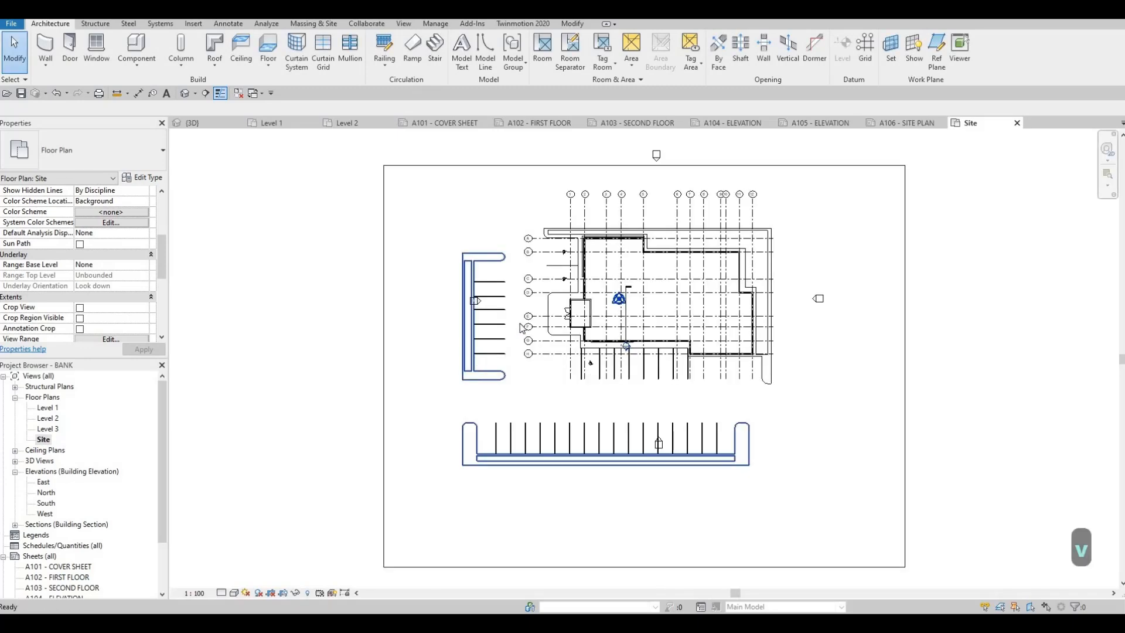
Step: Hide the Elevations annotation category in the Site floor plan through its Visibility/Graphic Overrides
key("g")
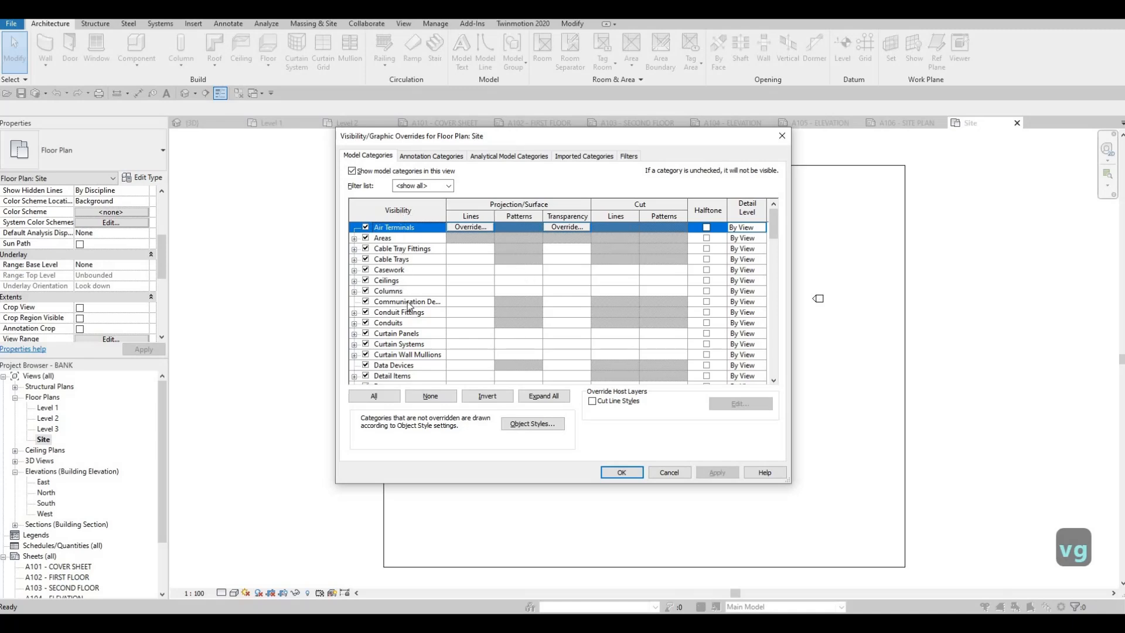
scroll(409, 309, "down", 5)
scroll(409, 308, "down", 2)
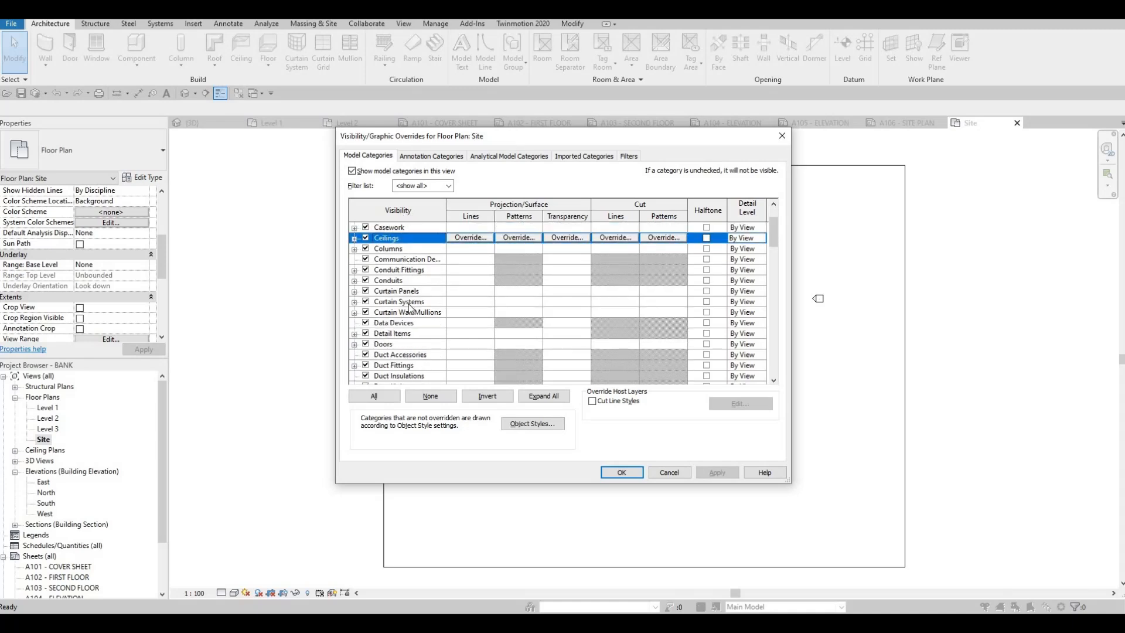
key("e")
scroll(401, 359, "down", 1)
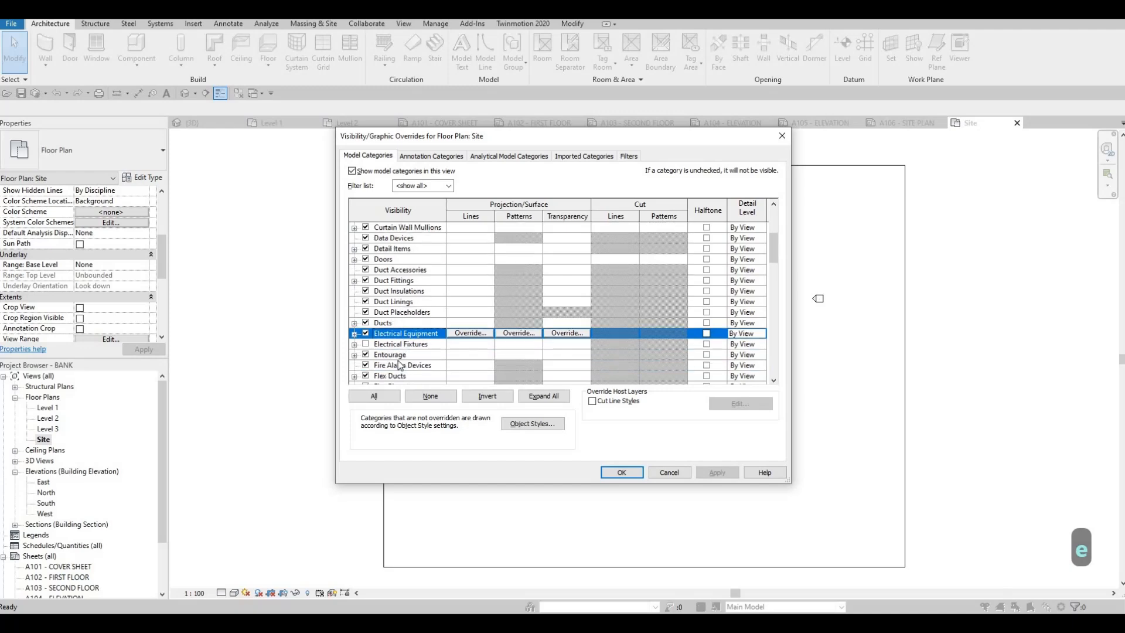
scroll(398, 364, "down", 1)
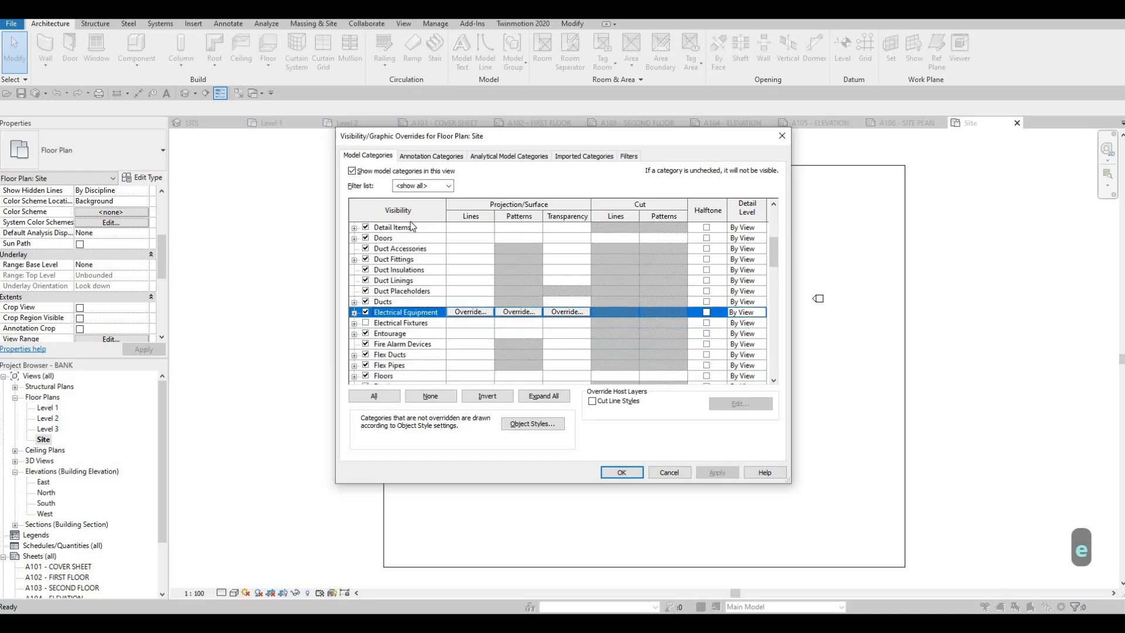
left_click(427, 156)
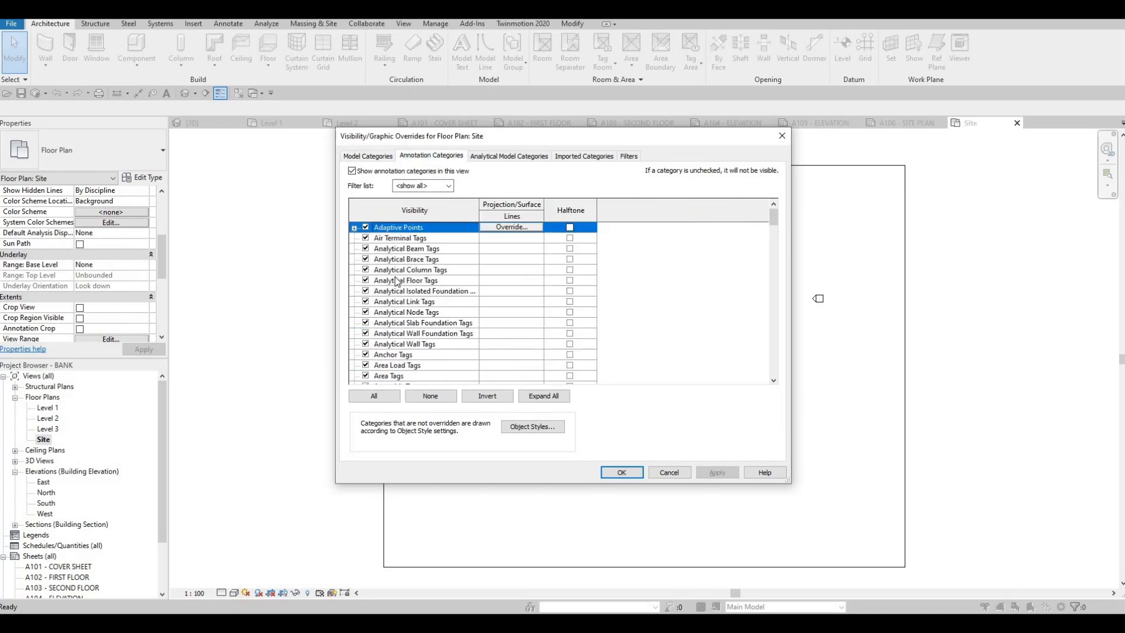
left_click(397, 280)
key("e")
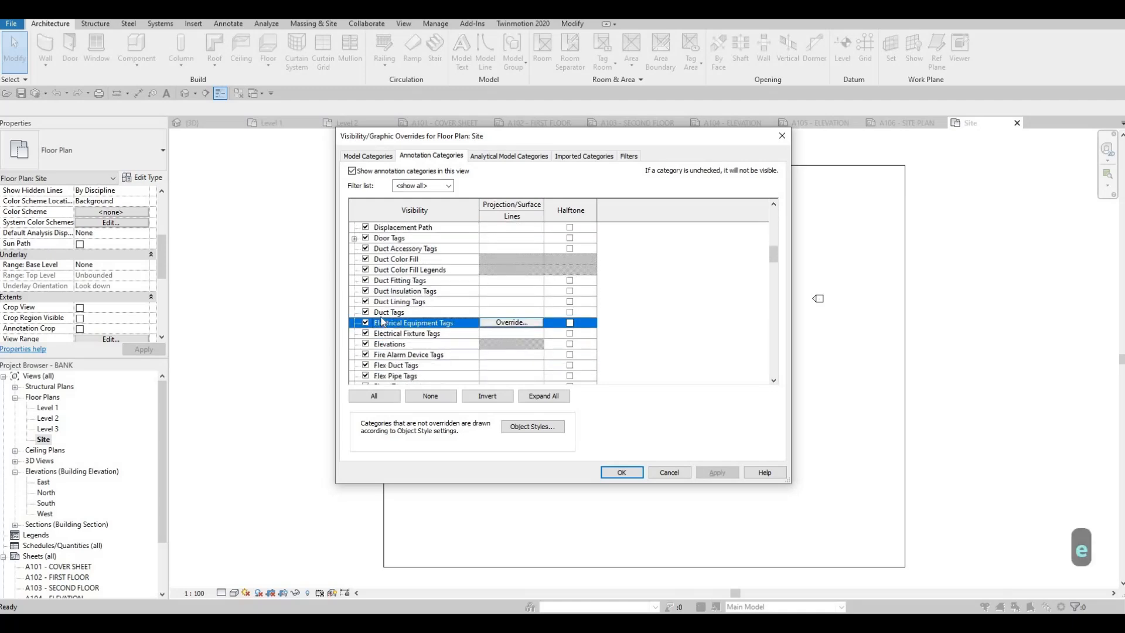
left_click(365, 323)
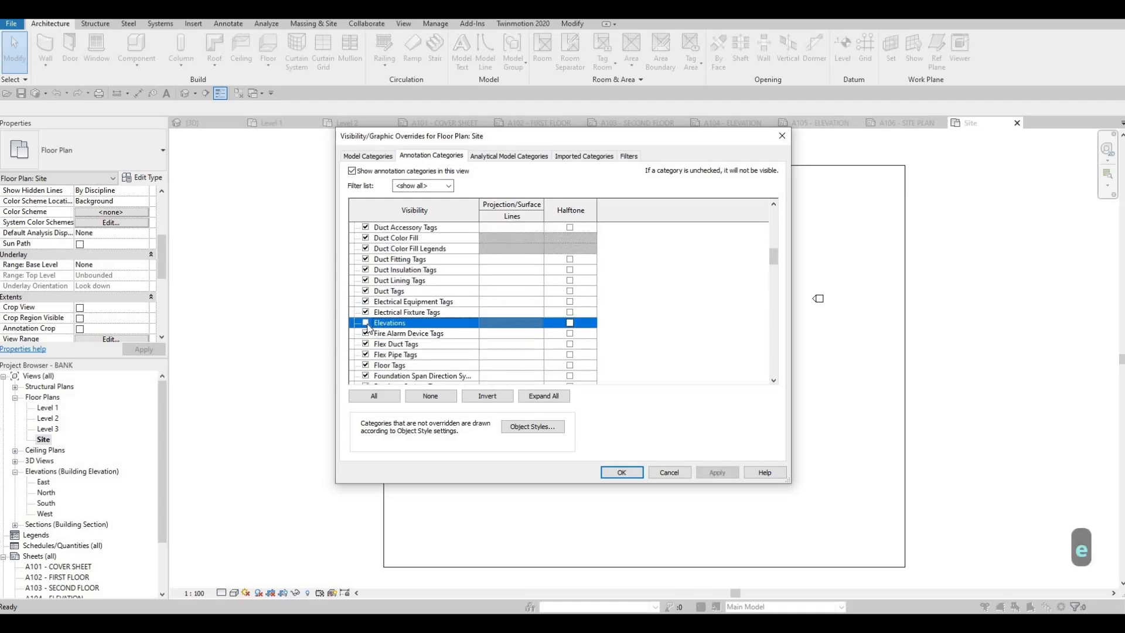
left_click(622, 472)
key("Escape")
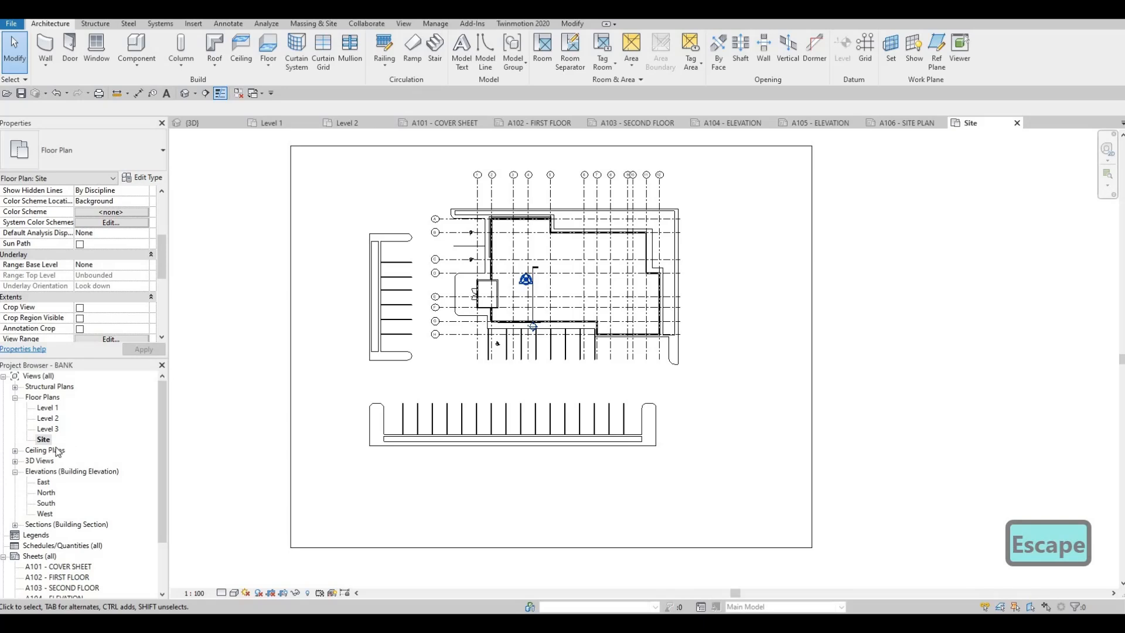
Step: Open sheet A102 - FIRST FLOOR and close all other inactive views
scroll(58, 514, "down", 1)
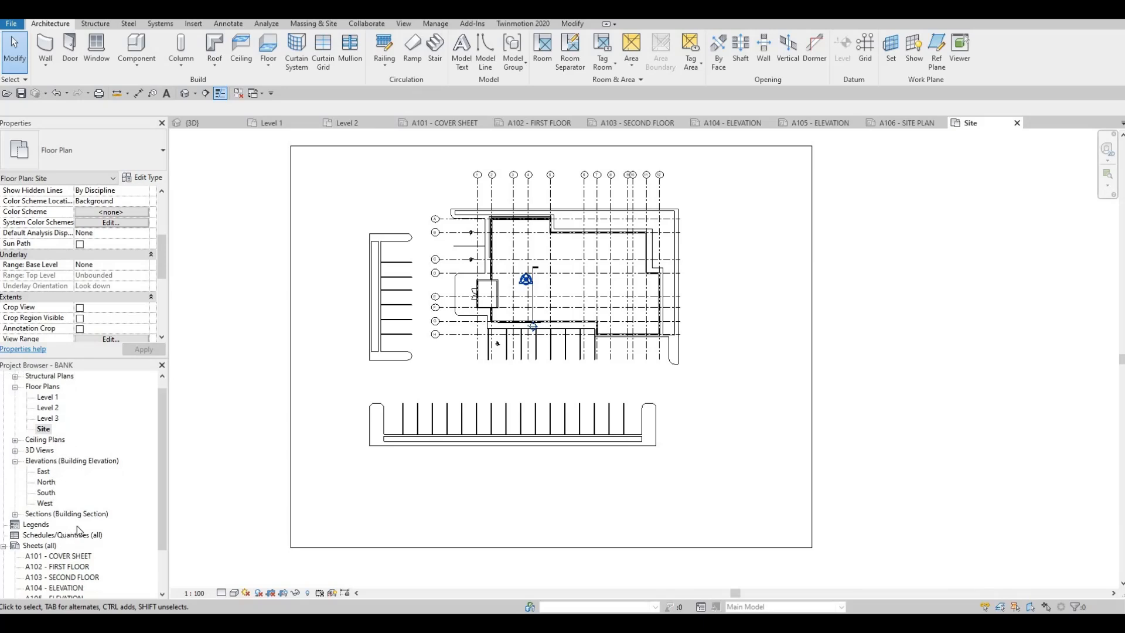
scroll(75, 557, "down", 2)
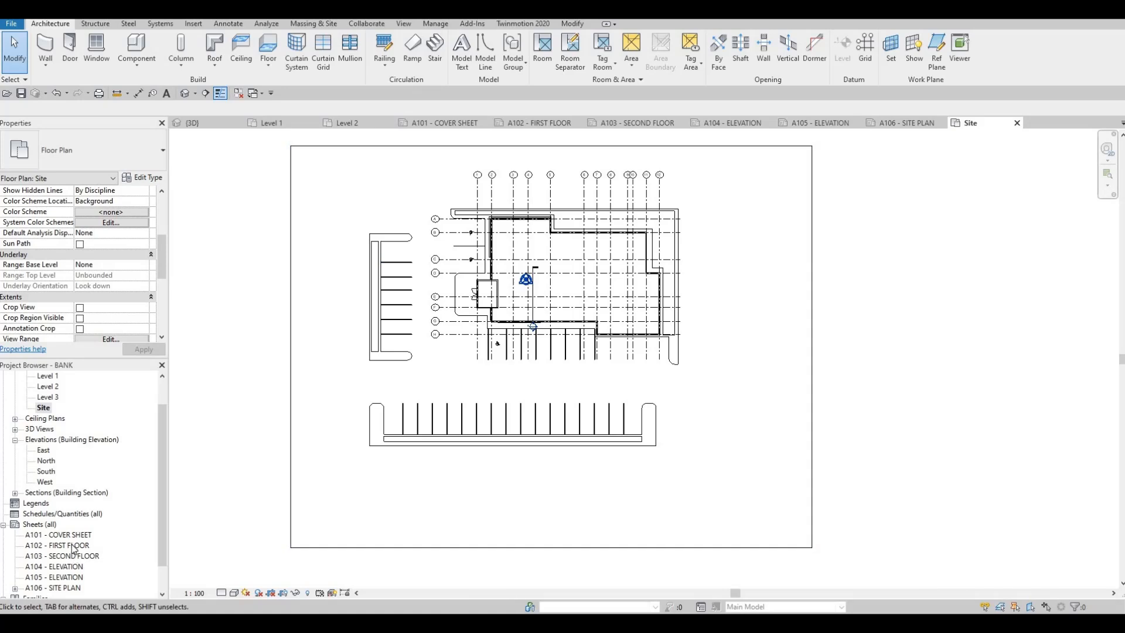
double_click(74, 548)
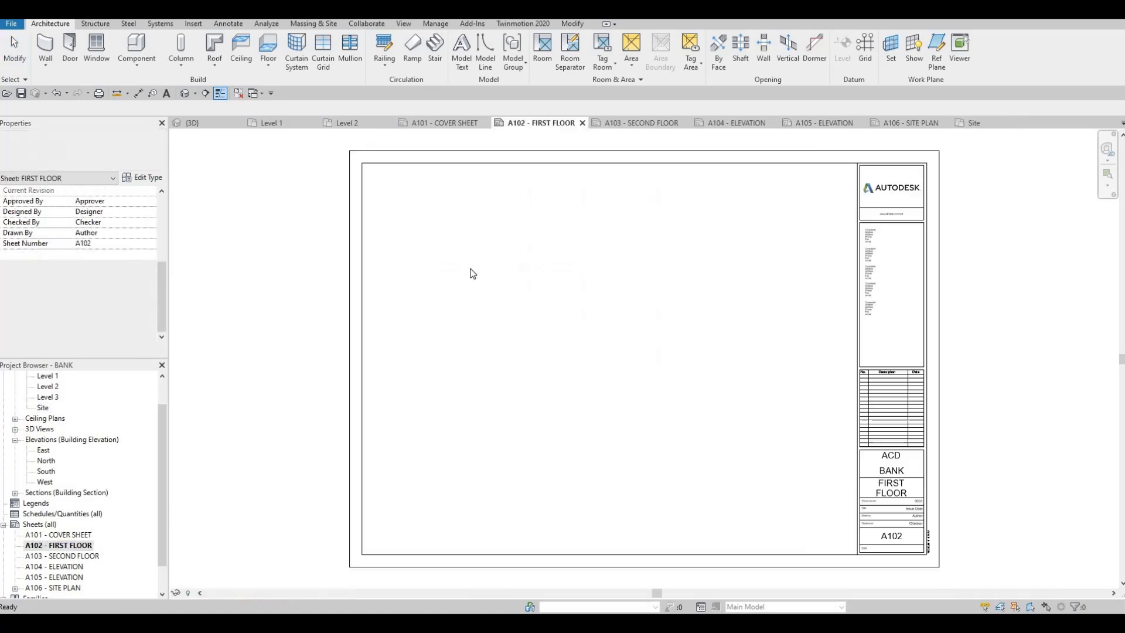
left_click(241, 94)
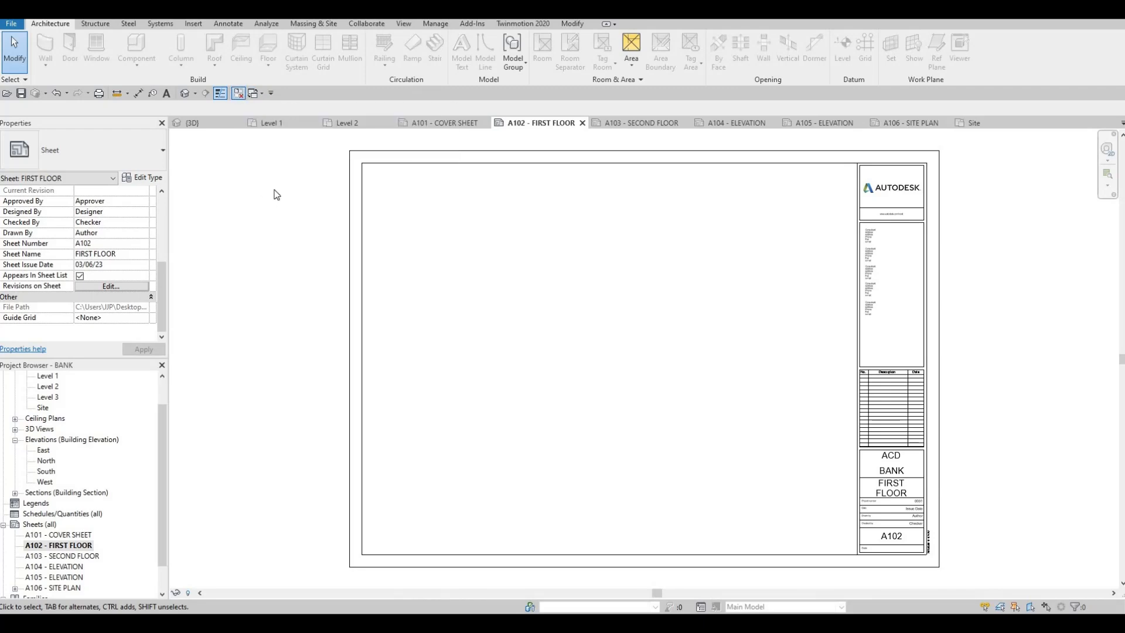
Step: Try placing the uncropped Level 1 floor plan on sheet A102, and delete the placed viewport
scroll(57, 416, "up", 3)
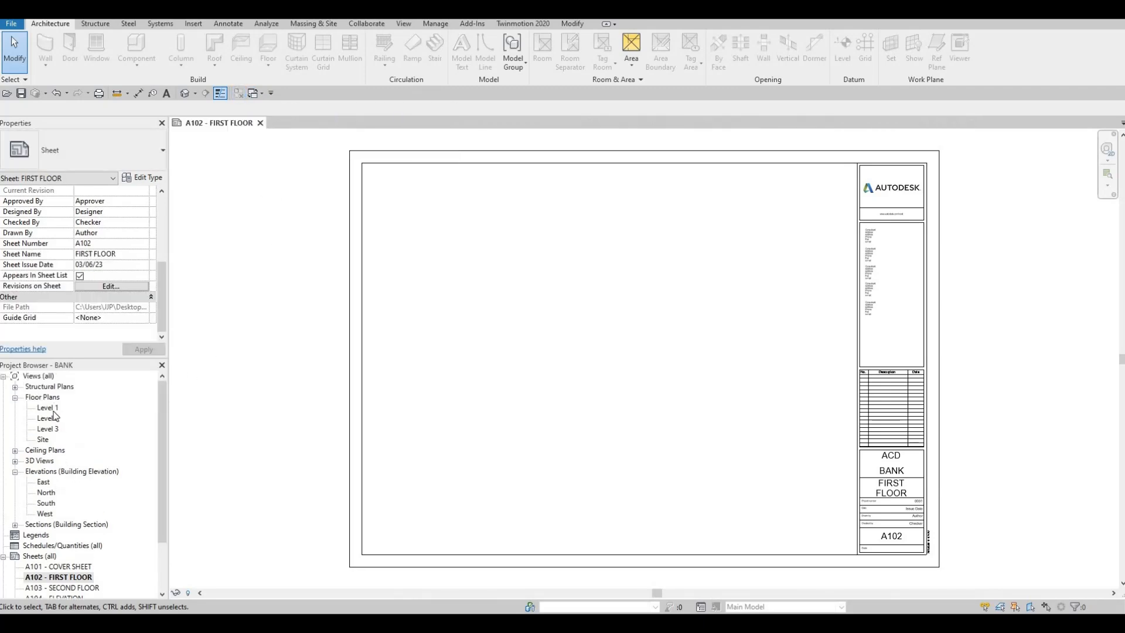
left_click(45, 410)
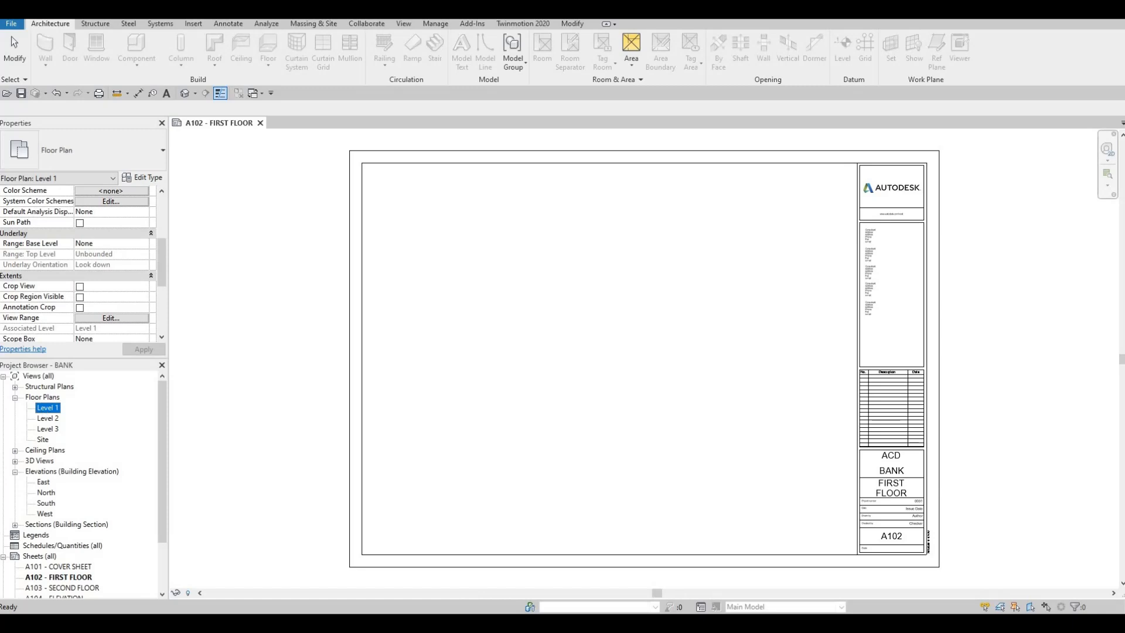
left_click_drag(421, 384, 481, 365)
left_click(605, 352)
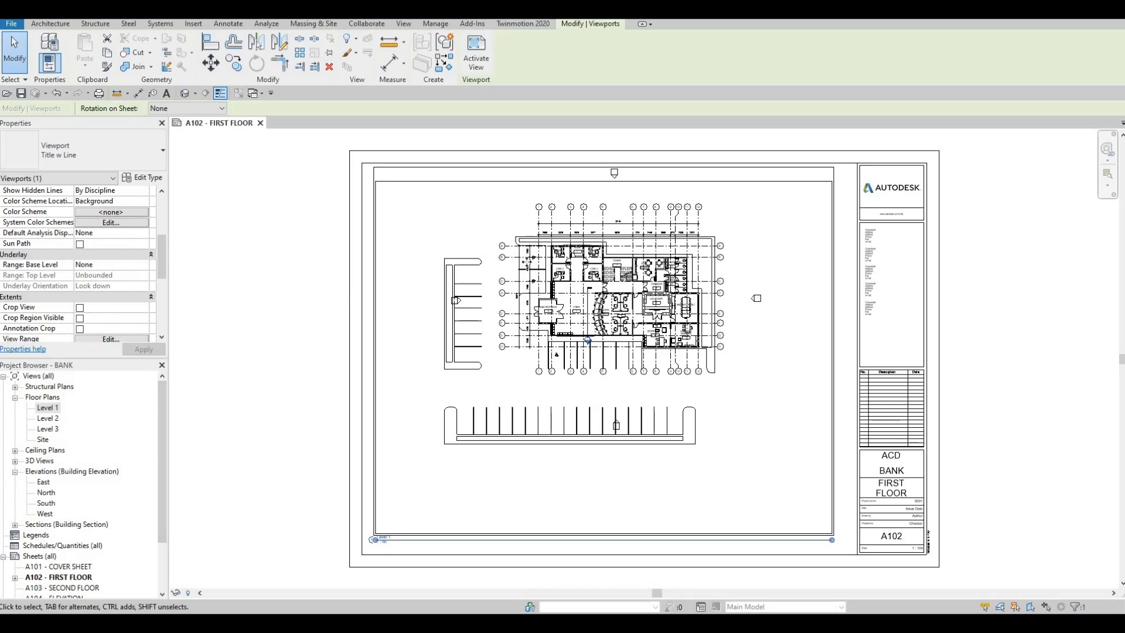
key("Delete")
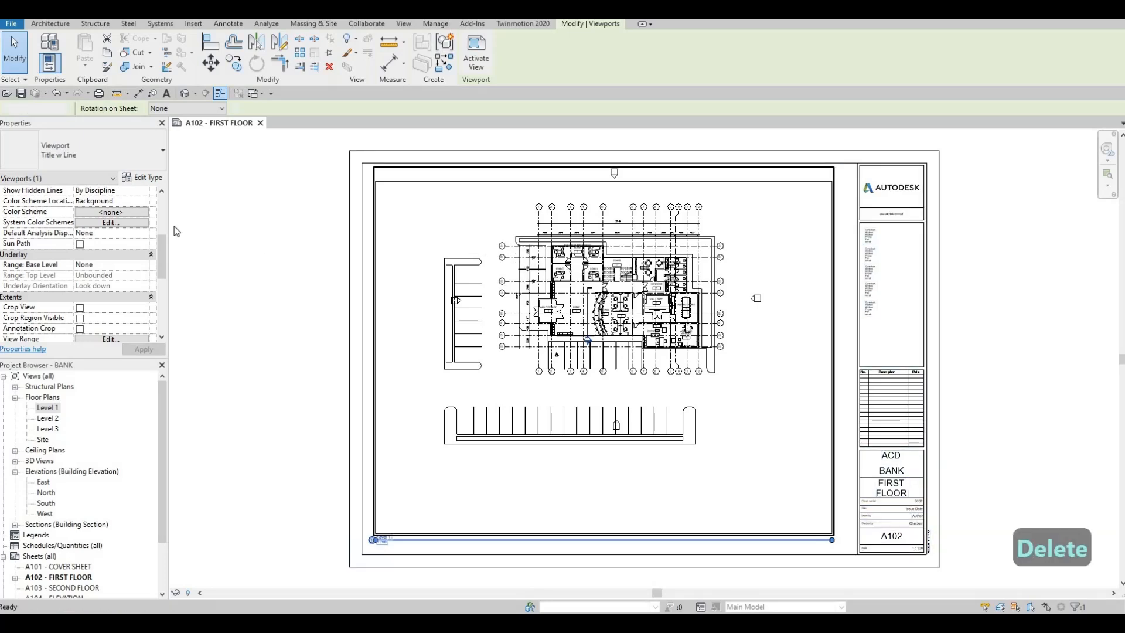
Step: Open the Level 1 floor plan and enable Crop View, Crop Region Visible and Annotation Crop
left_click(49, 411)
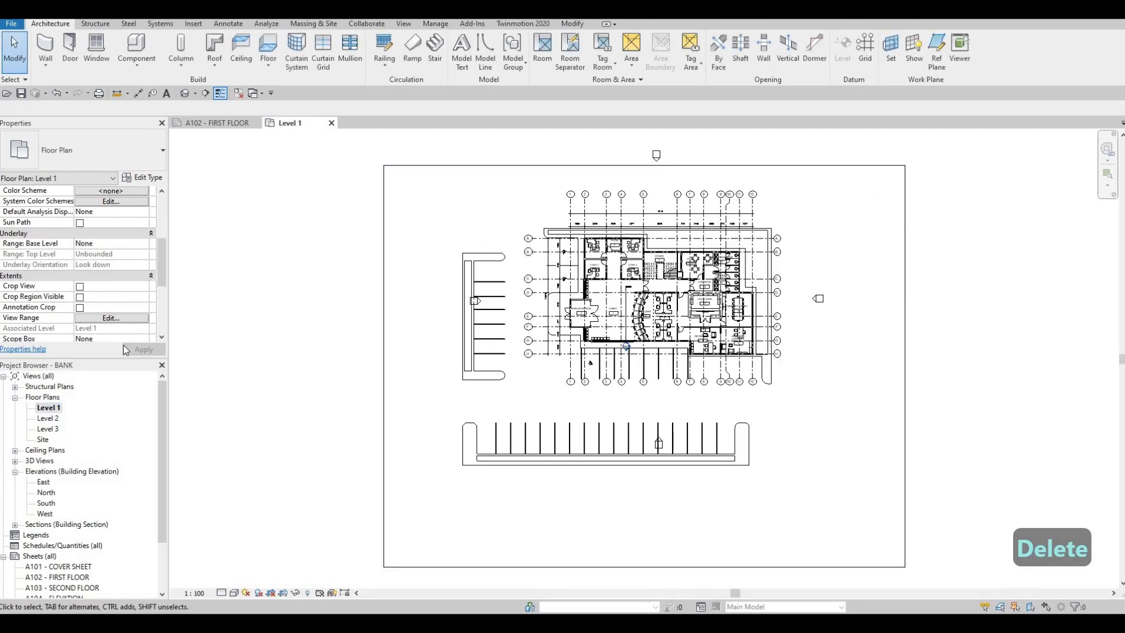
left_click(79, 286)
left_click(80, 297)
left_click(80, 308)
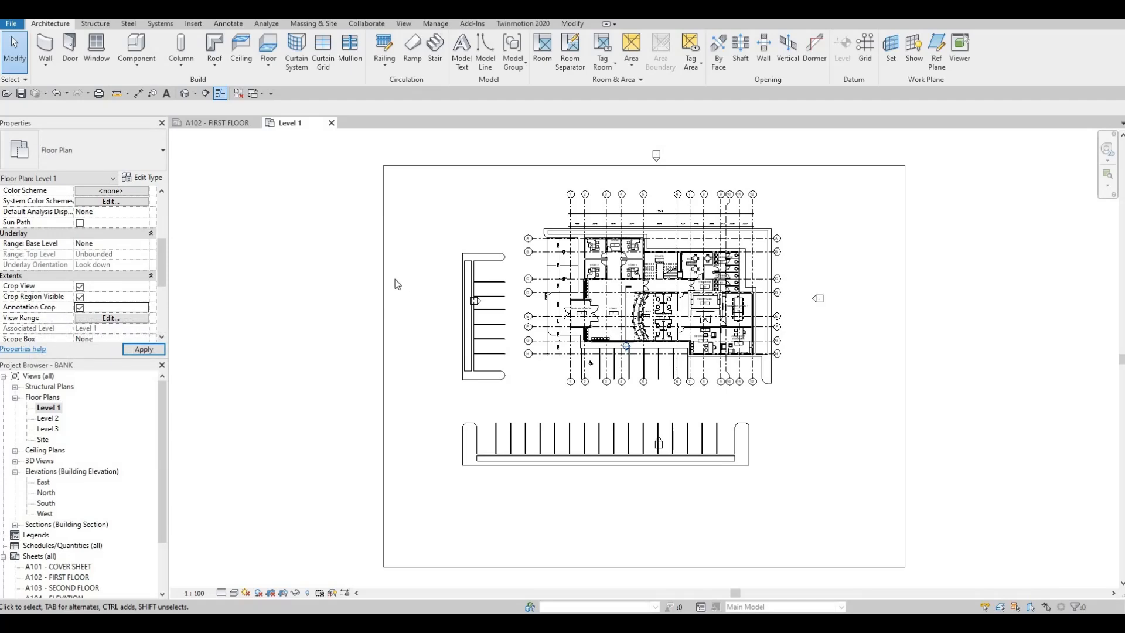
Step: Shrink the Level 1 crop region on all four sides so it closely frames the building and its grid bubbles
left_click(383, 298)
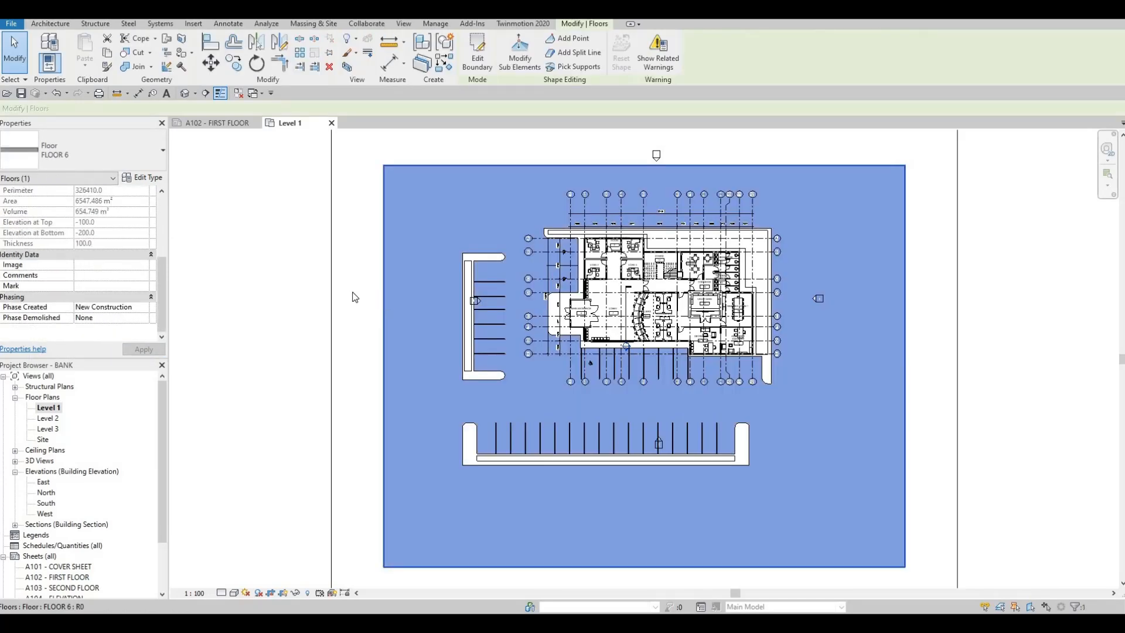
key("Escape")
left_click(332, 350)
left_click_drag(332, 350, 520, 340)
middle_click_drag(637, 296, 545, 385)
scroll(545, 384, "down", 1)
left_click_drag(633, 222, 615, 286)
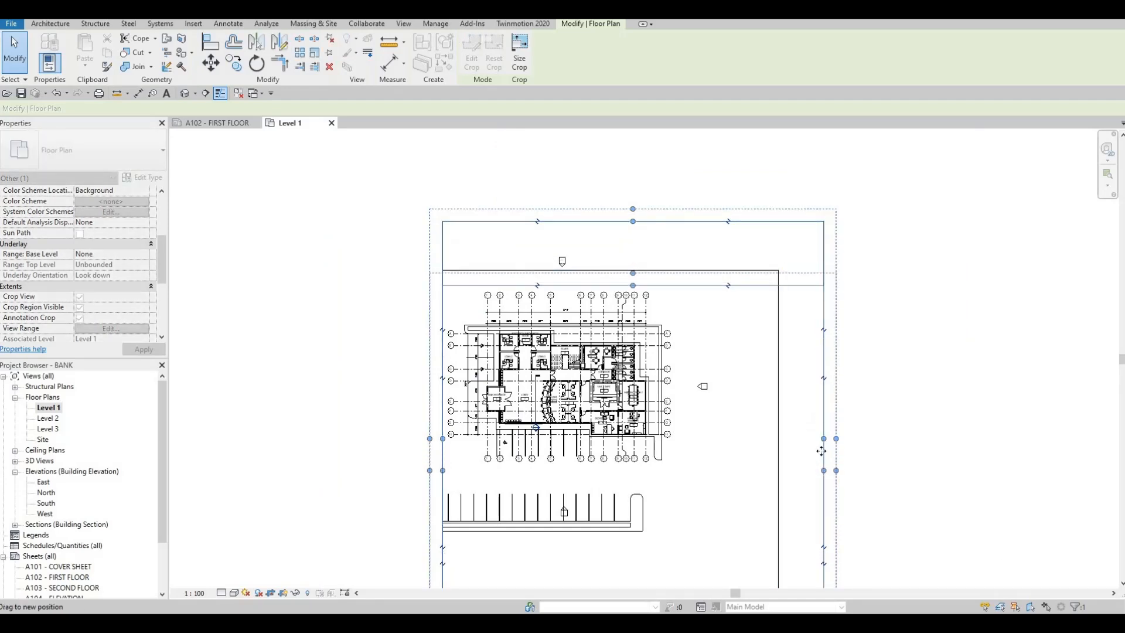
left_click_drag(824, 449, 611, 338)
middle_click_drag(560, 432, 540, 201)
left_click_drag(540, 427, 538, 238)
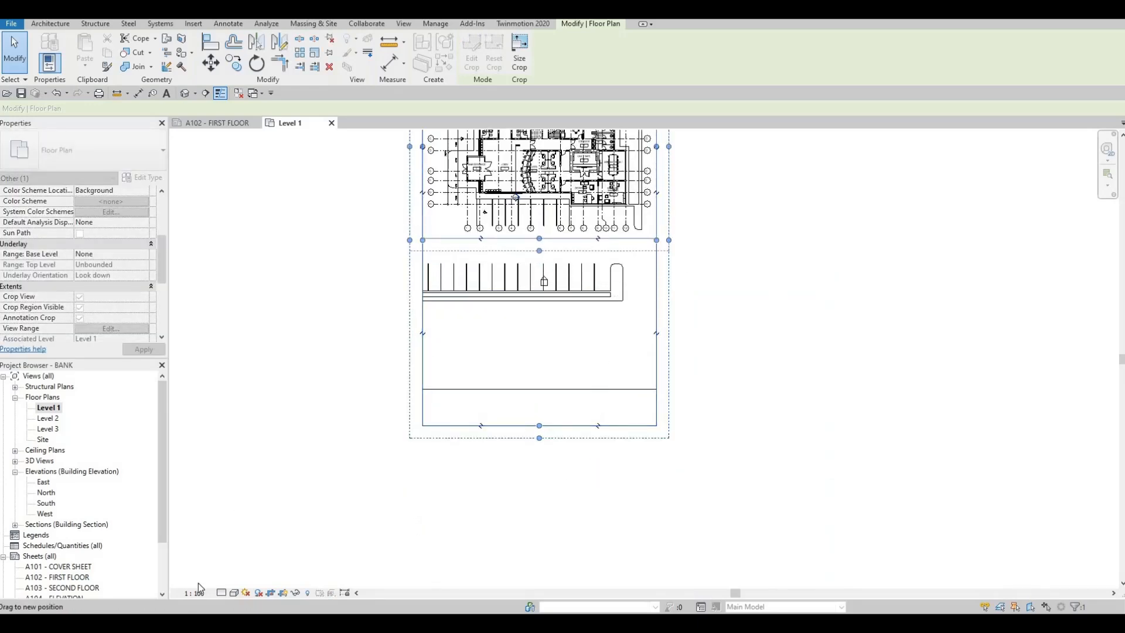
Step: Set the Level 1 view scale to 1 : 50 and deselect the crop region
left_click(196, 593)
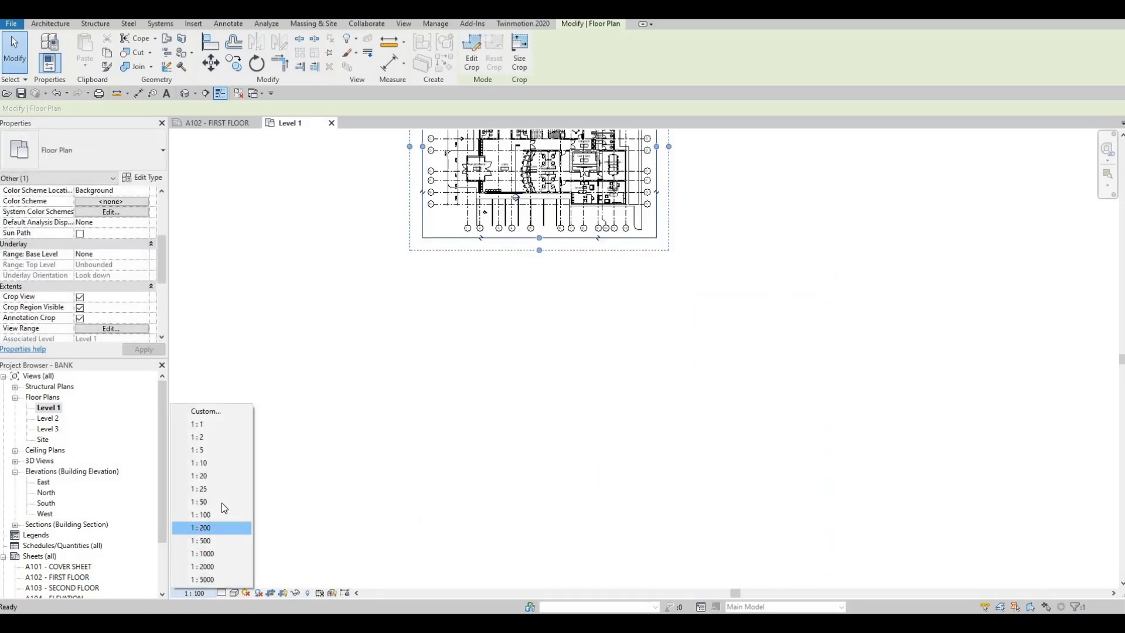
left_click(212, 502)
left_click(471, 384)
scroll(480, 346, "down", 1)
middle_click_drag(480, 268, 472, 355)
scroll(478, 304, "up", 1)
key("Escape")
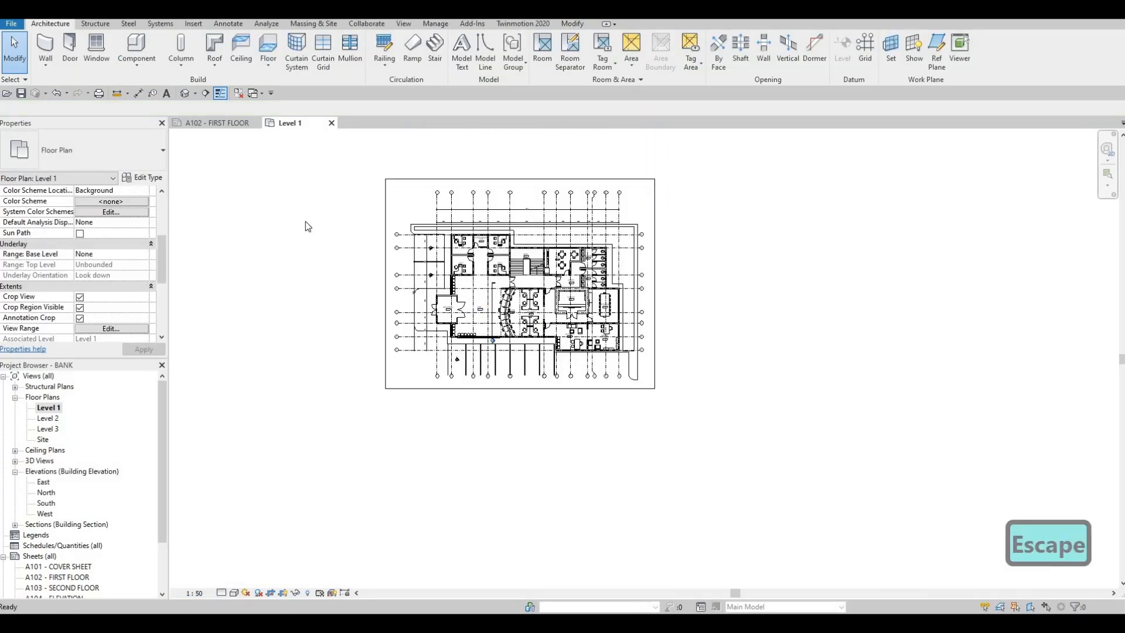
Step: Place the cropped Level 1 floor plan on sheet A102 - FIRST FLOOR, centred within the title block's drawing area
left_click(214, 123)
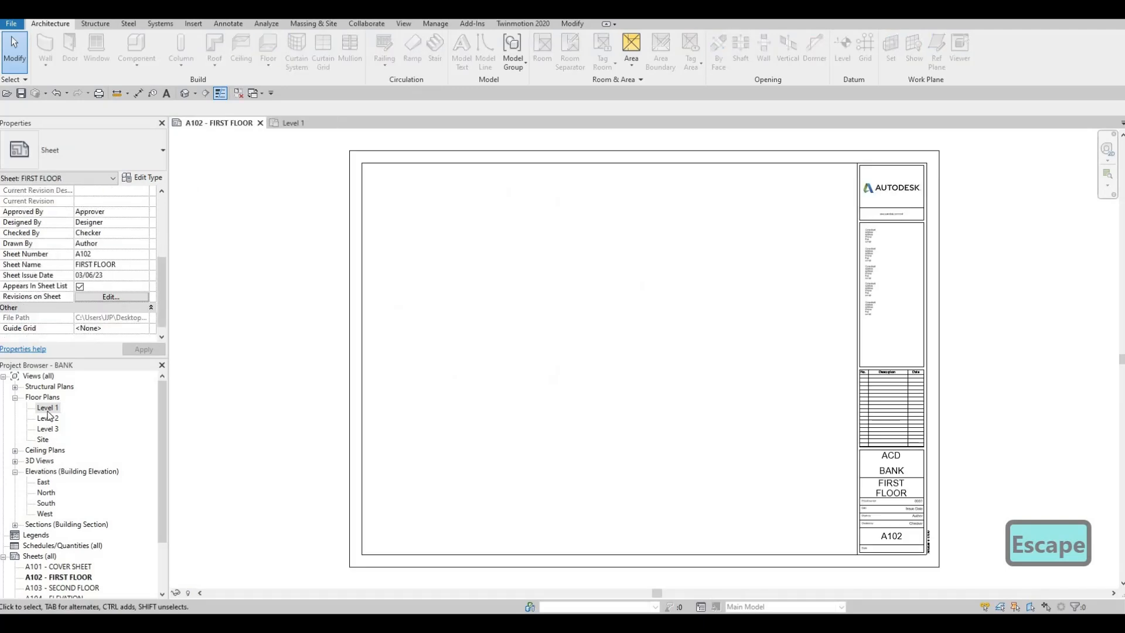
left_click_drag(48, 408, 510, 328)
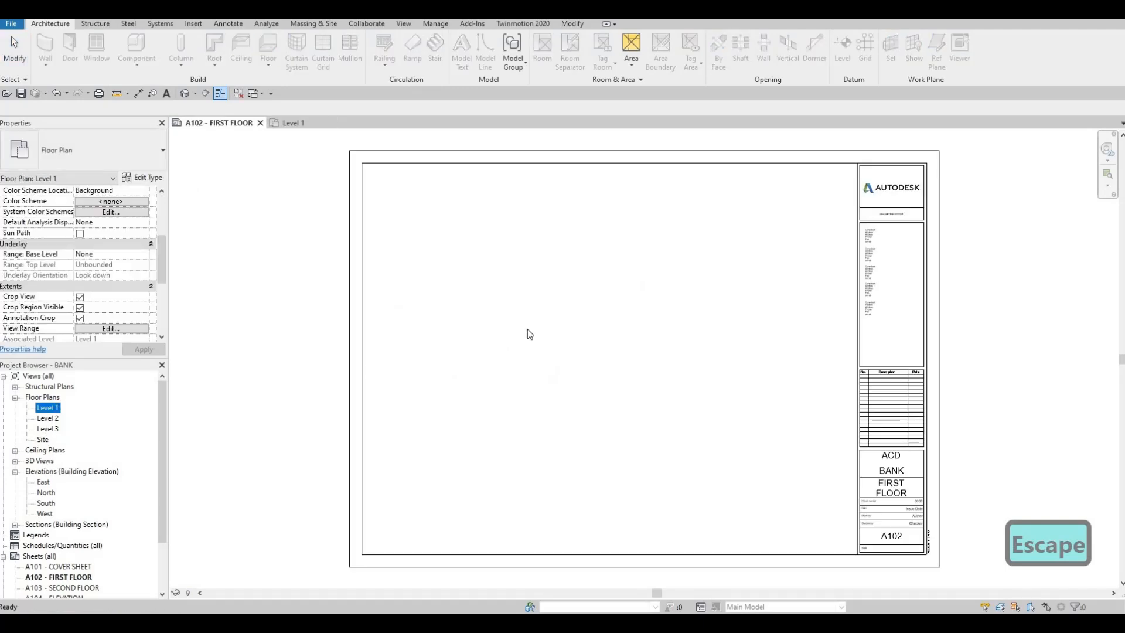
left_click(609, 362)
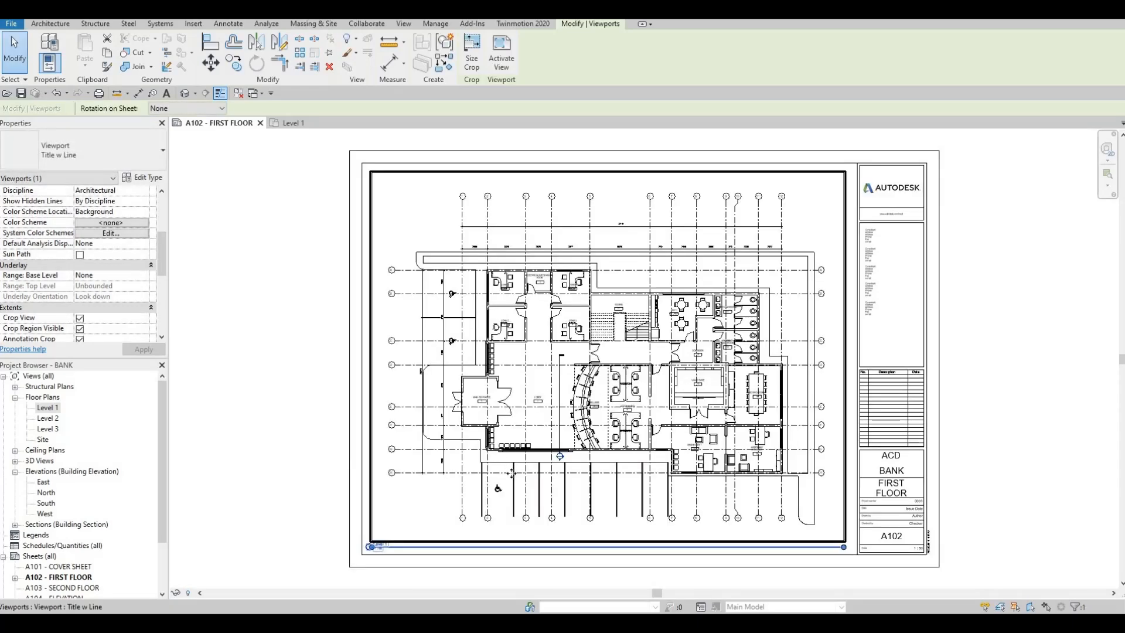
key("Escape")
middle_click_drag(508, 465, 493, 381)
key("Escape")
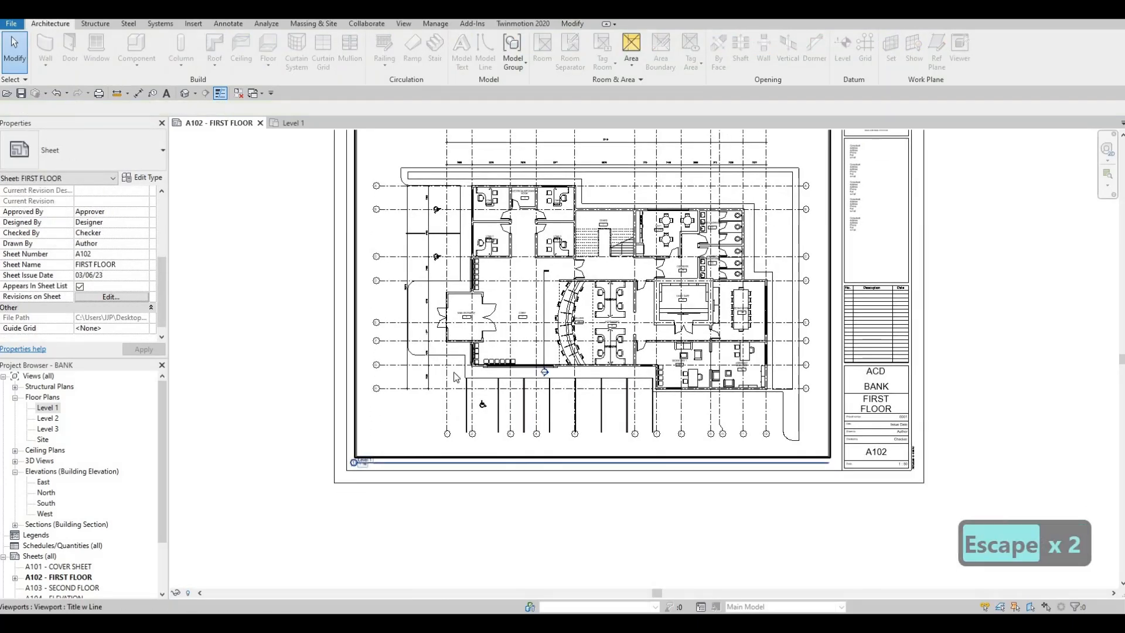
Step: Set the Level 1 viewport's Title on Sheet to FIRST FLOOR
scroll(364, 470, "up", 2)
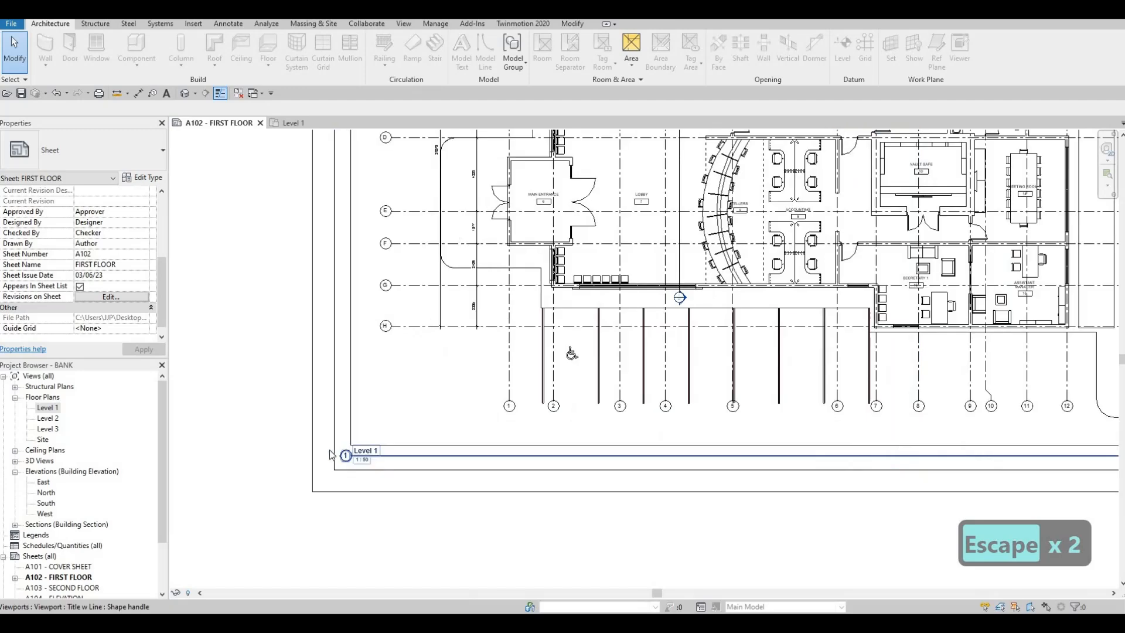
key("Escape")
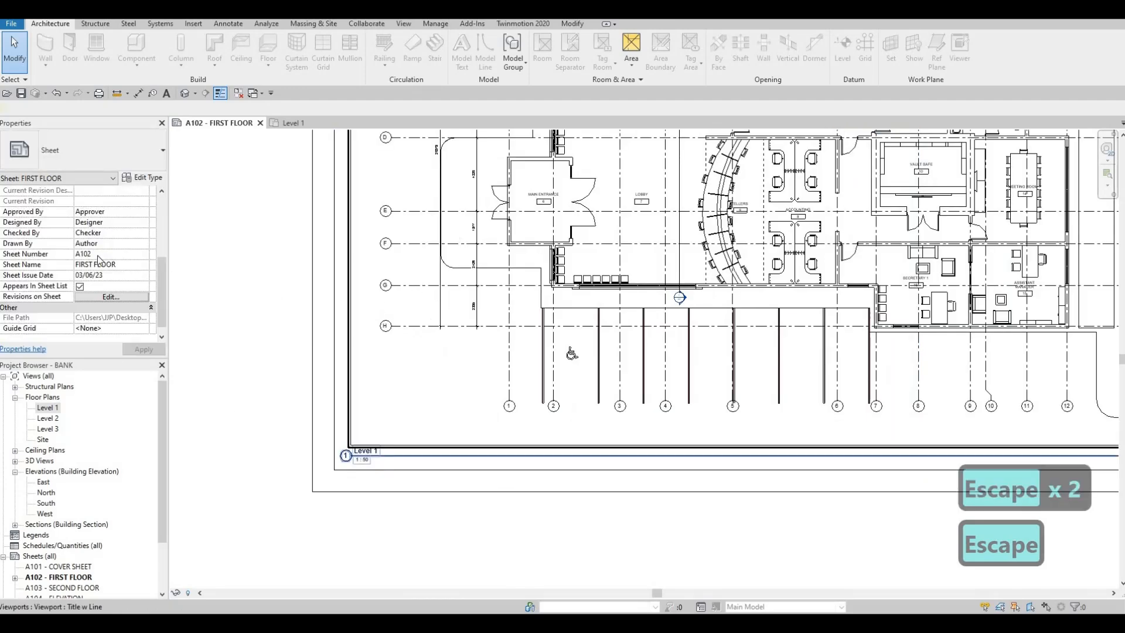
scroll(91, 281, "down", 4)
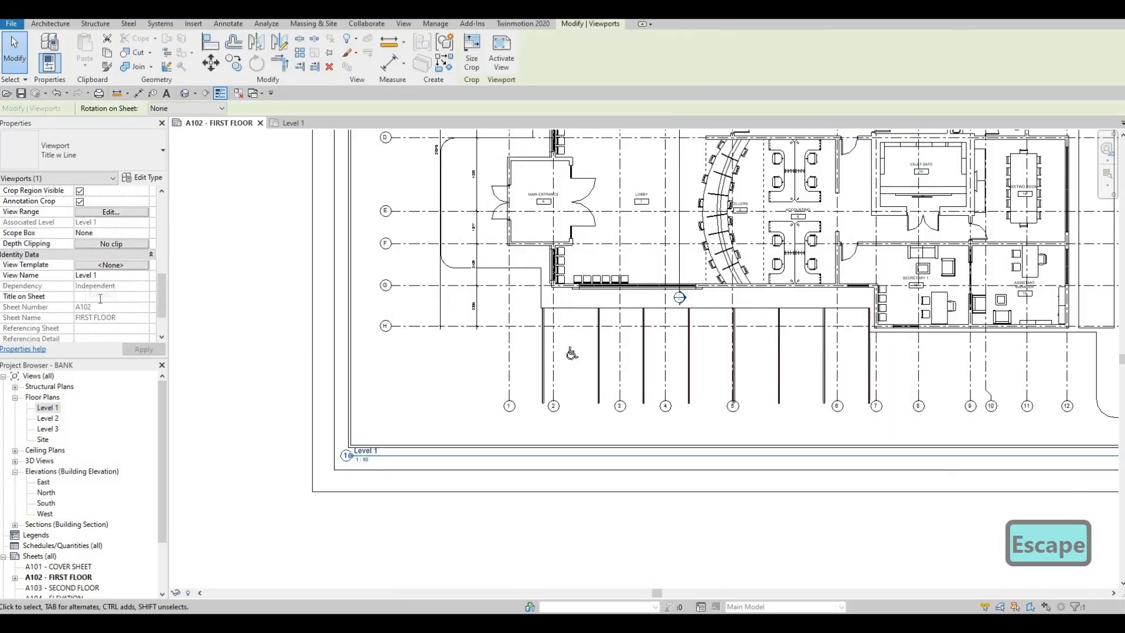
type("FI")
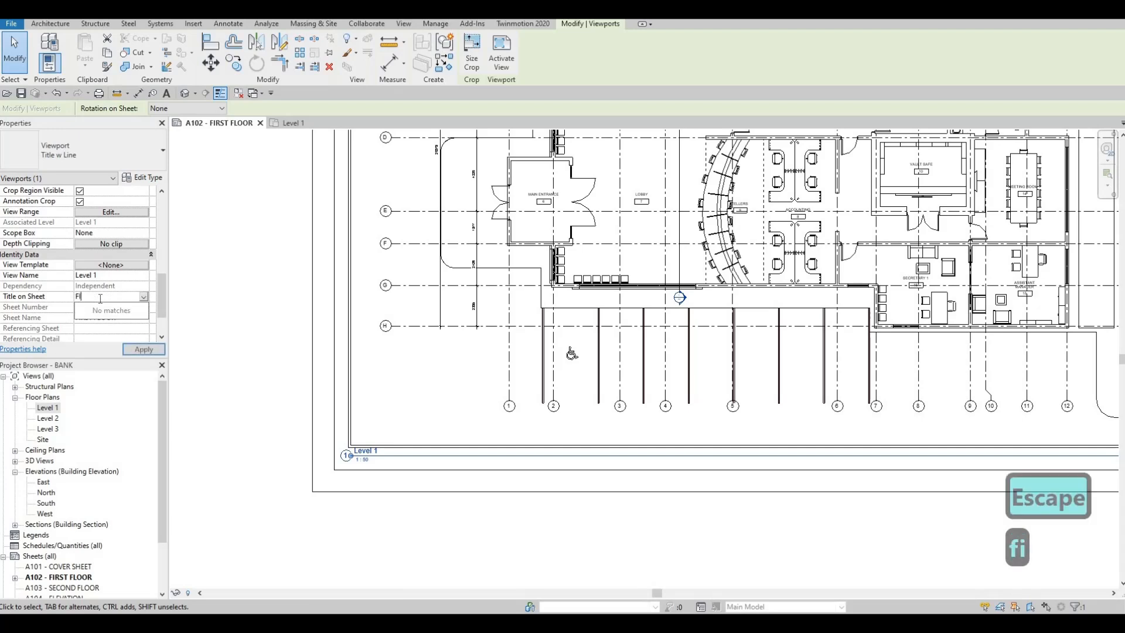
type("RST FLOOR")
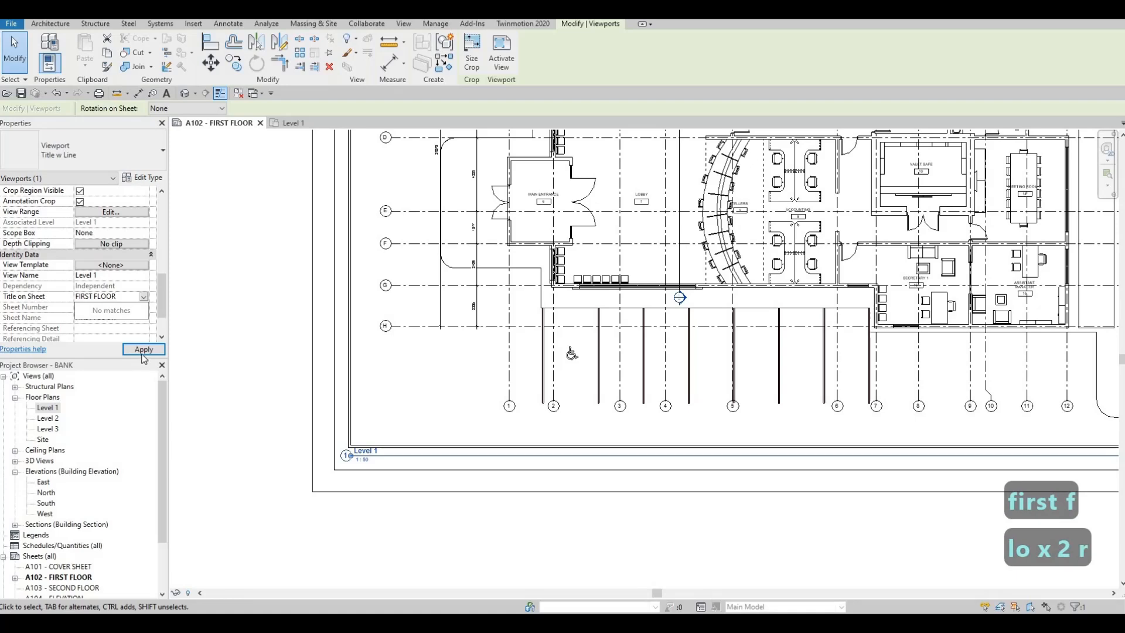
left_click(143, 351)
key("Escape")
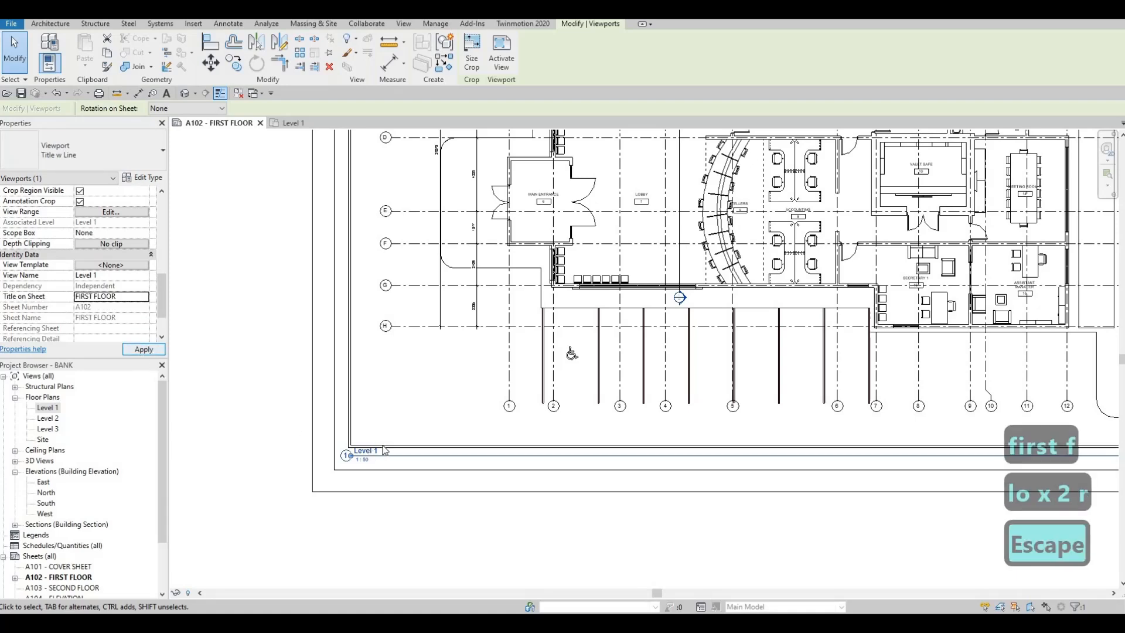
Step: Shorten the FIRST FLOOR viewport's title line so it ends just past the title text
scroll(368, 449, "down", 2)
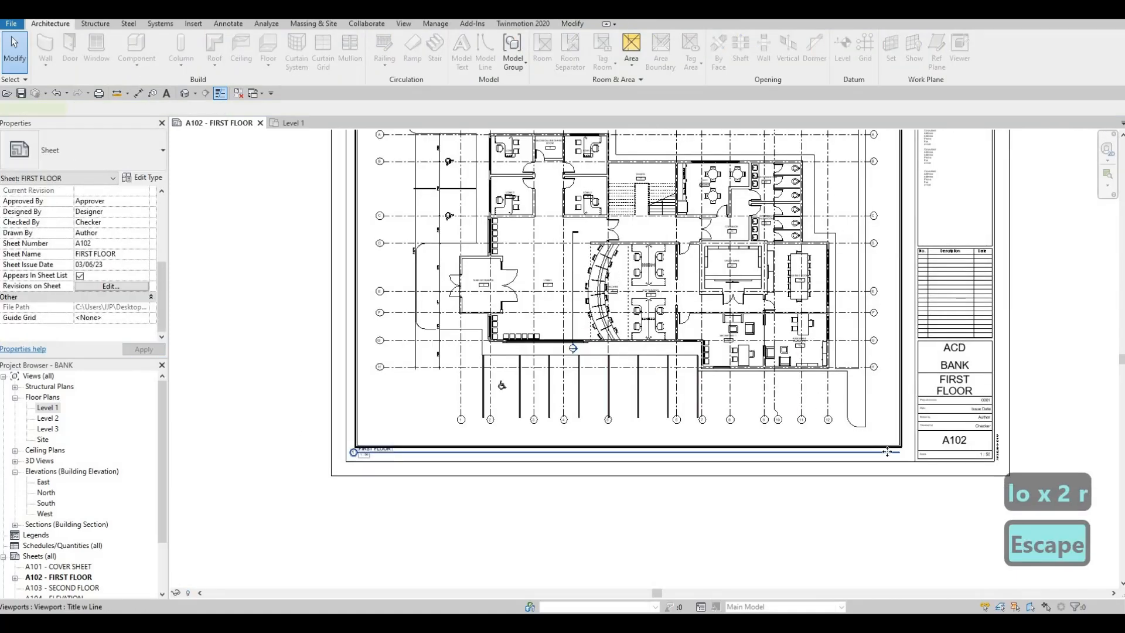
left_click(900, 454)
left_click_drag(528, 488, 394, 496)
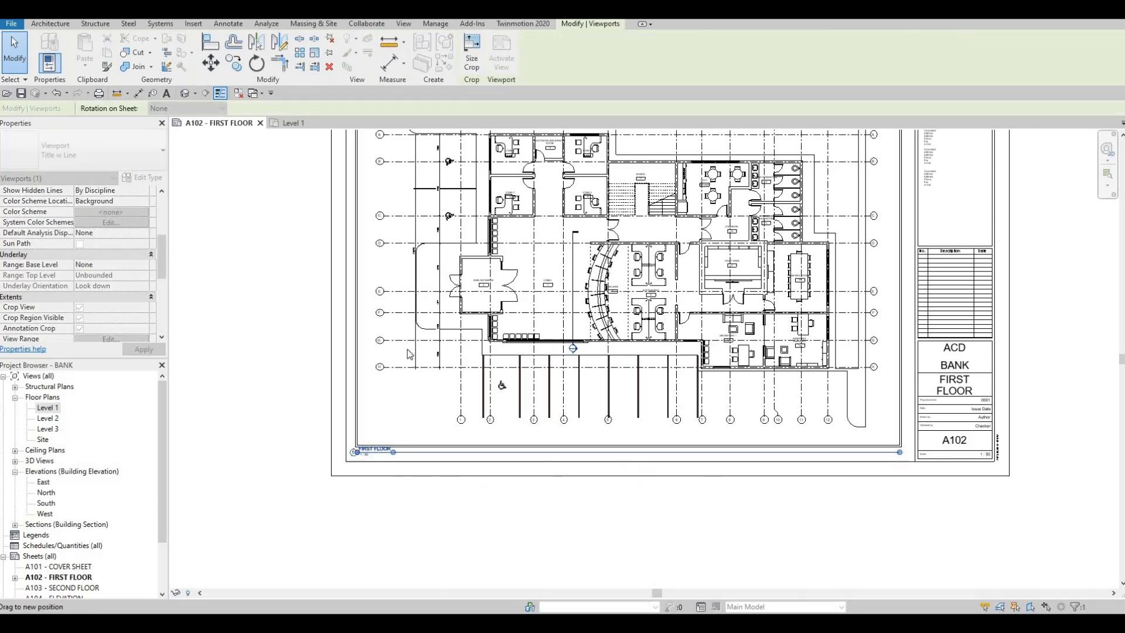
Step: Open the Level 2 floor plan and set its view scale to 1 : 50
key("Escape")
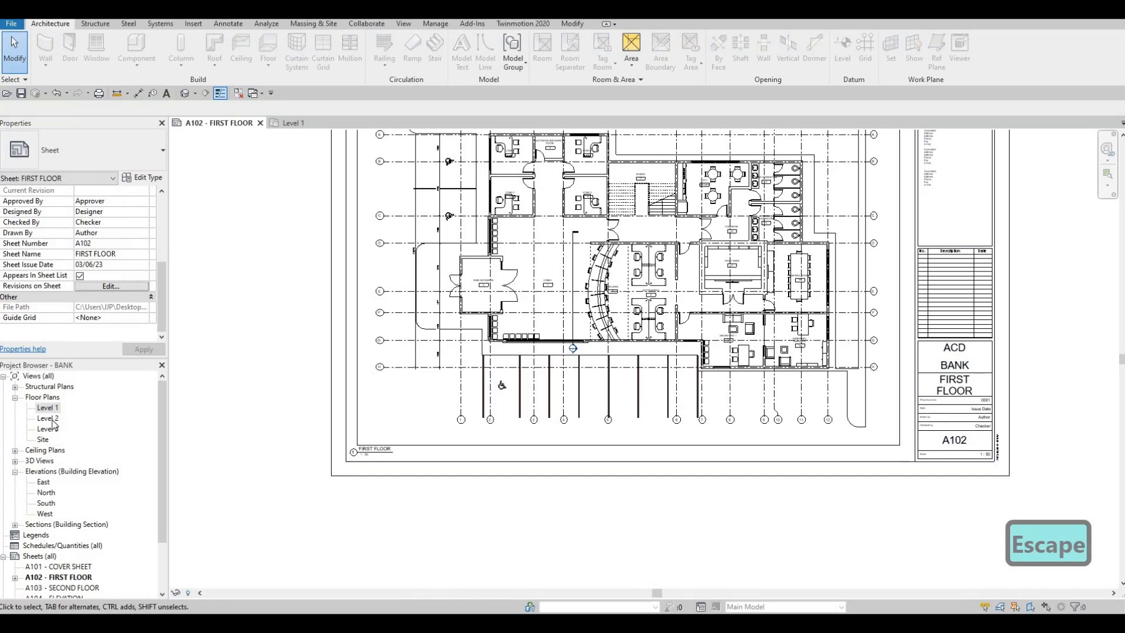
double_click(48, 418)
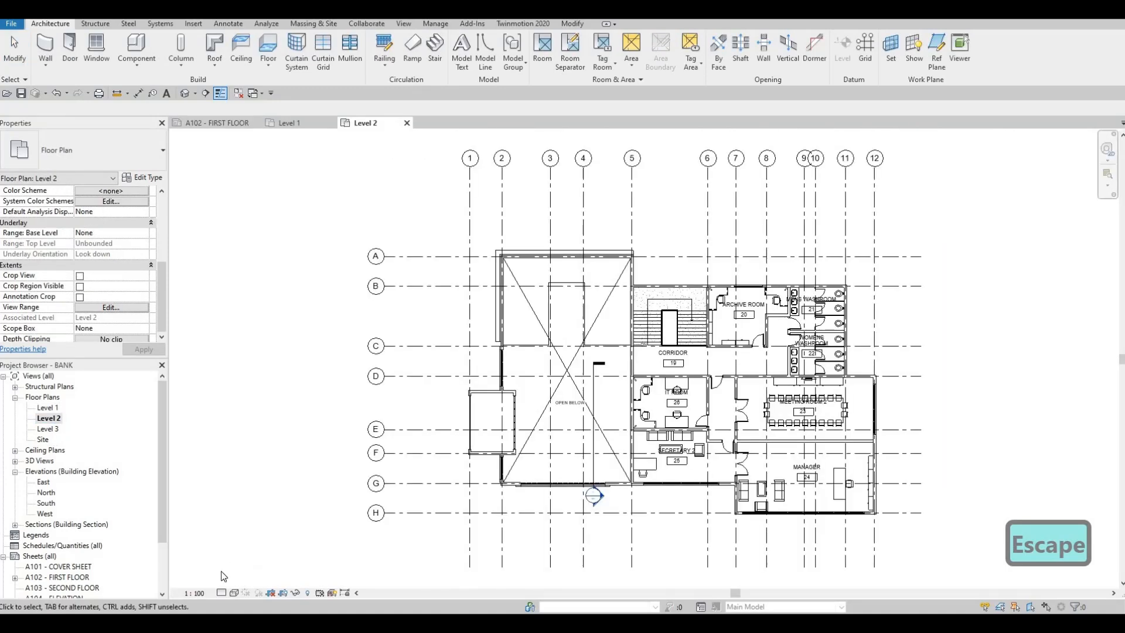
left_click(197, 593)
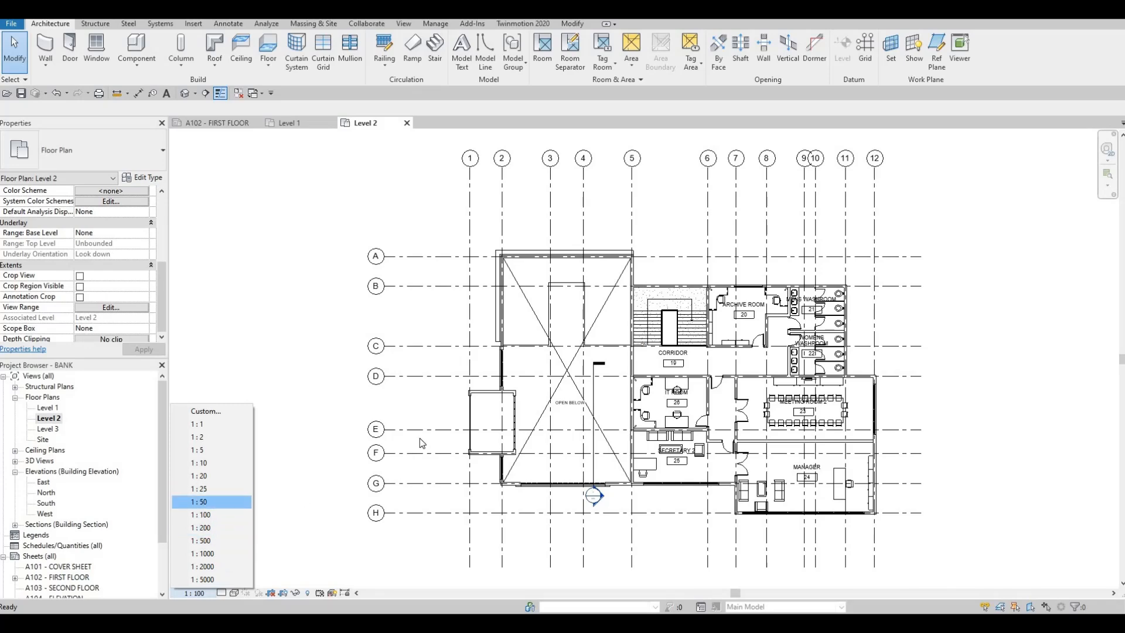
left_click(202, 502)
scroll(408, 433, "down", 2)
key("Escape")
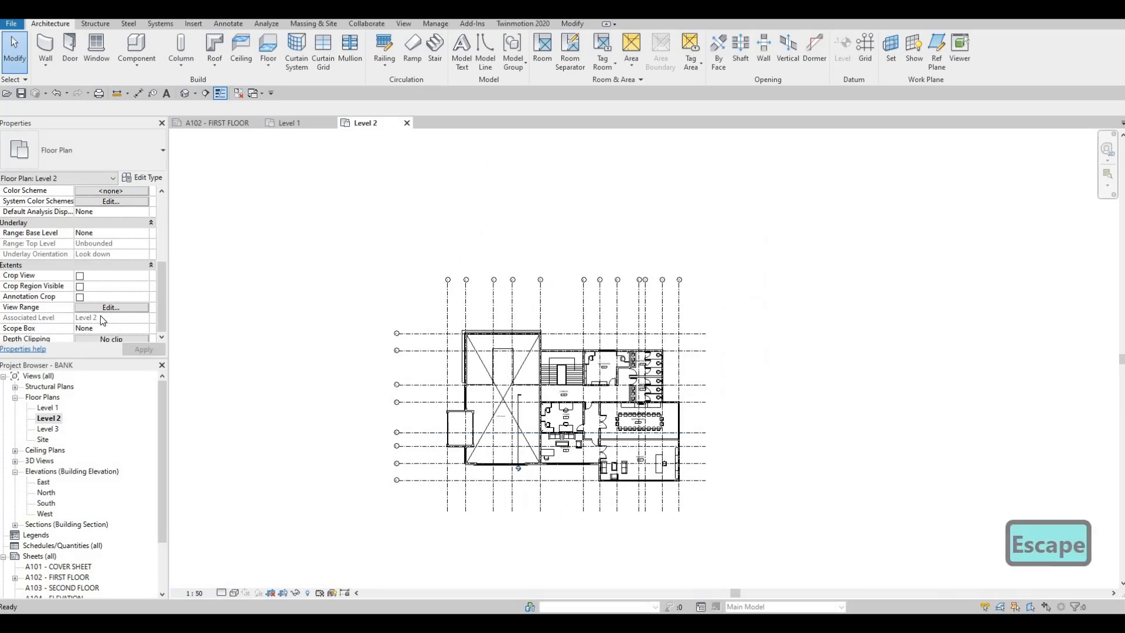
Step: Turn on Crop View, Crop Region Visible and Annotation Crop for the Level 2 floor plan
left_click(80, 275)
left_click(80, 286)
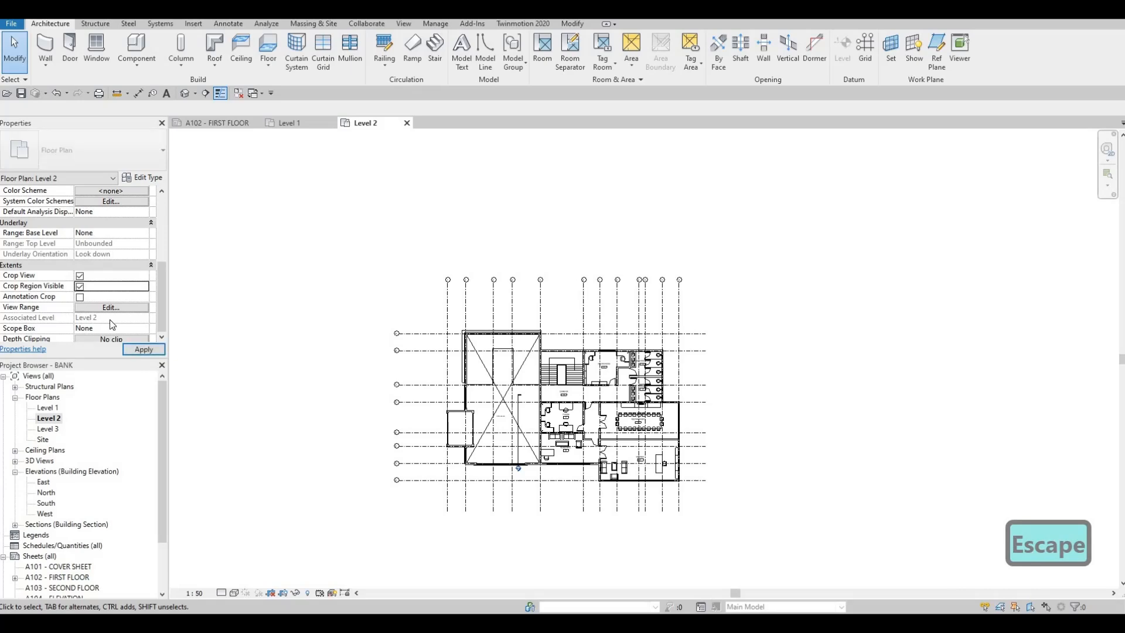
scroll(356, 377, "down", 2)
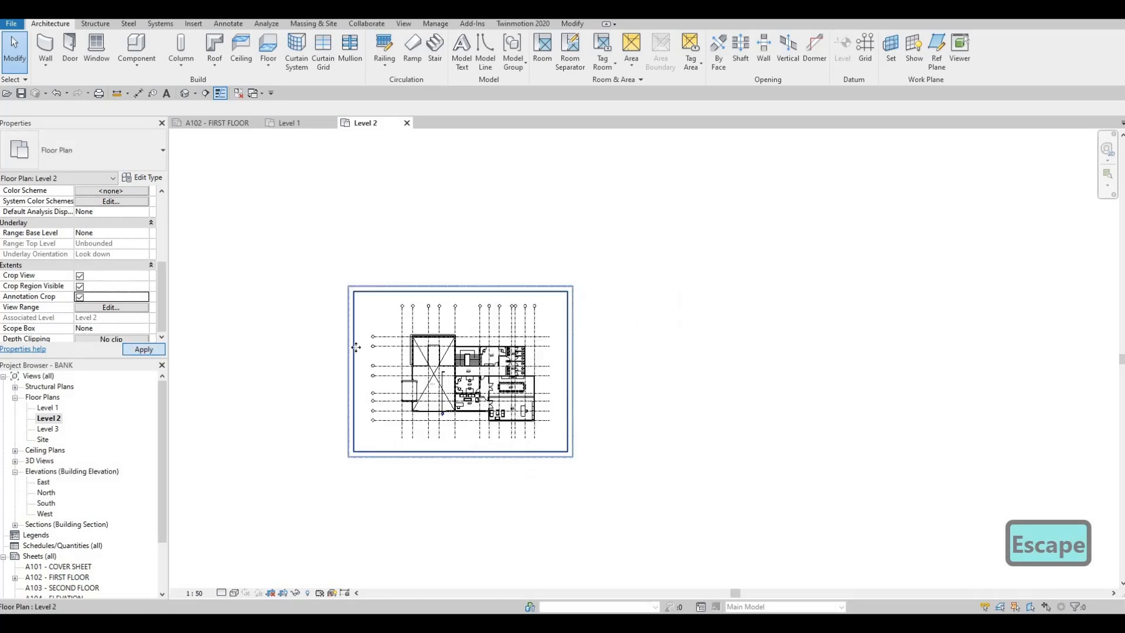
Step: Tighten the Level 2 crop region around the building and its gridlines and deselect it
left_click(353, 377)
scroll(368, 392, "up", 3)
left_click_drag(368, 391, 383, 391)
left_click_drag(578, 231, 610, 251)
left_click_drag(780, 400, 567, 532)
key("Escape")
scroll(67, 486, "down", 1)
Step: Place the cropped Level 2 floor plan on sheet A103 - SECOND FLOOR, centred within the title block's drawing area
left_click(62, 556)
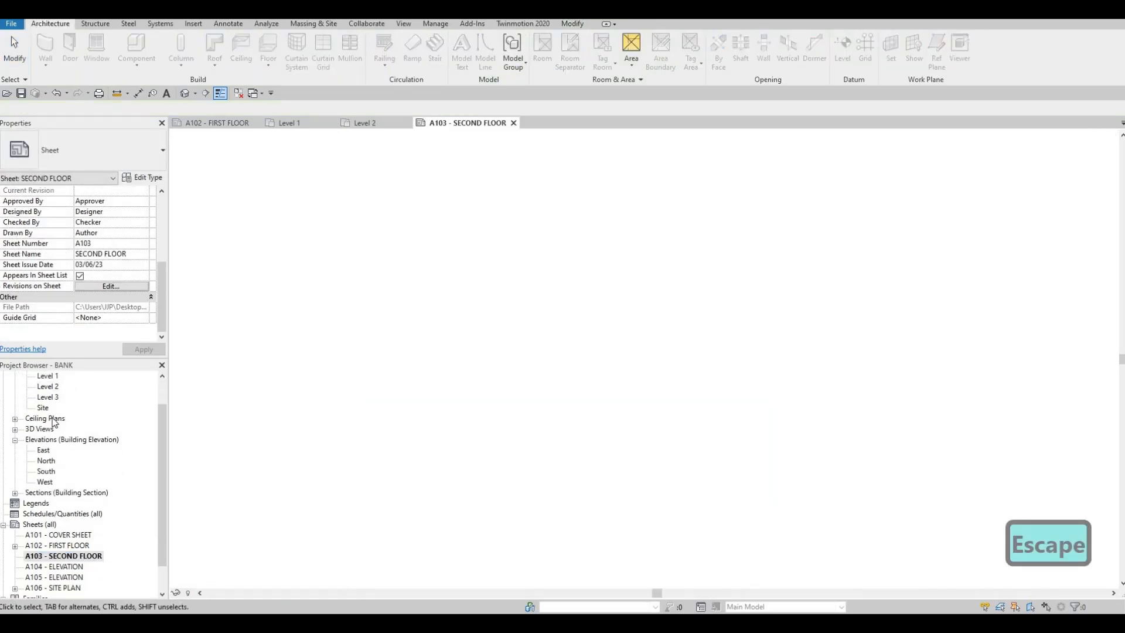
left_click_drag(48, 386, 613, 345)
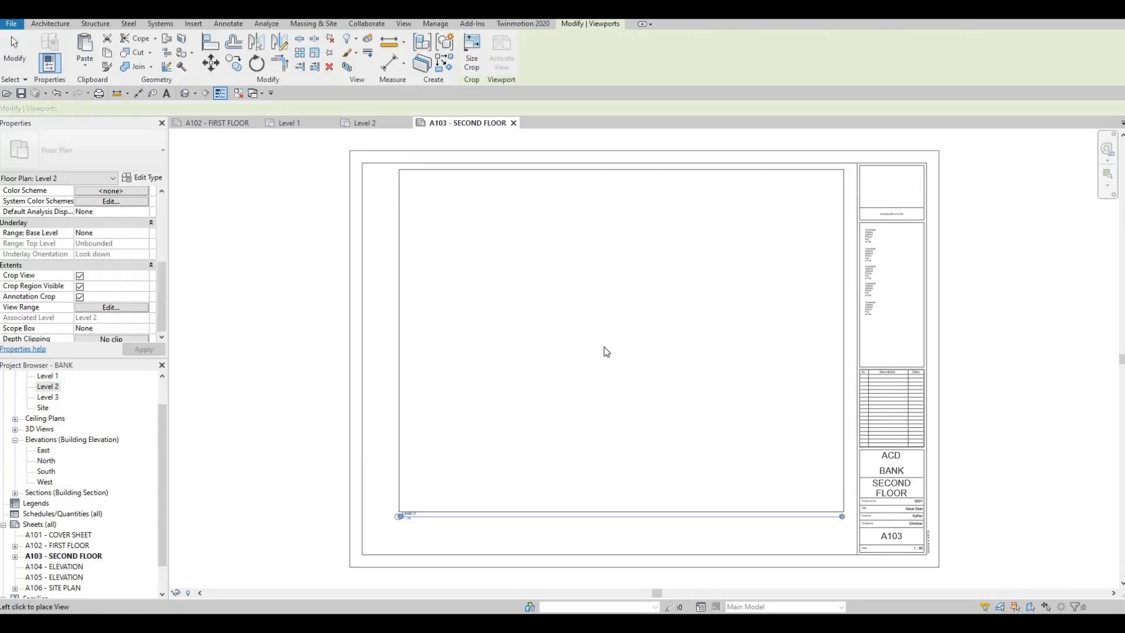
left_click(549, 420)
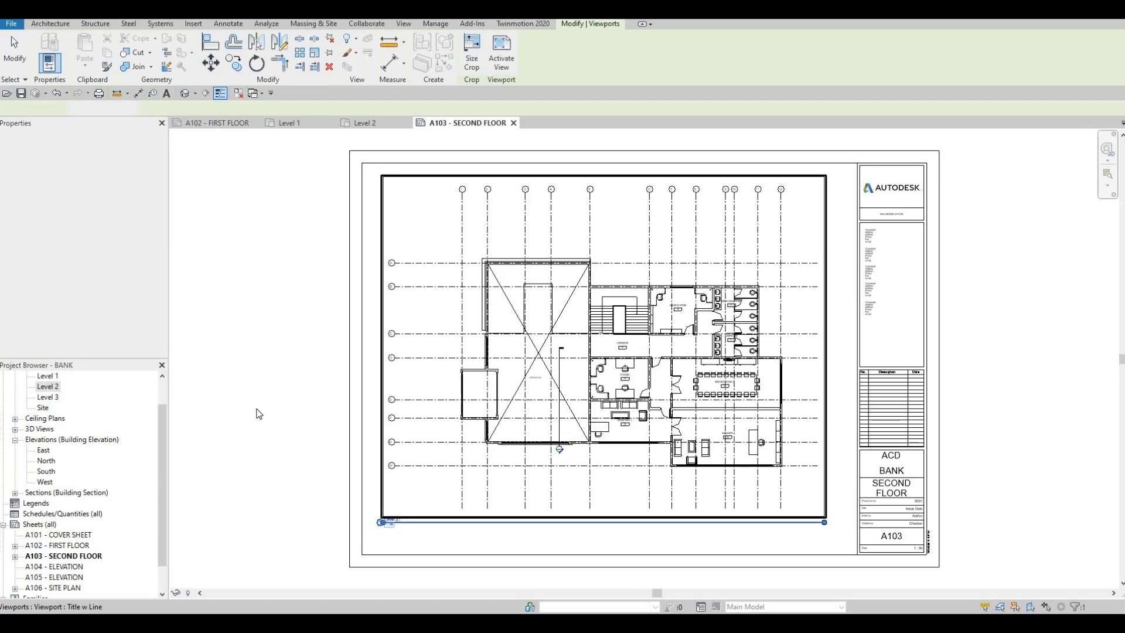
key("Escape")
key("Escape")
Step: Set the Level 2 viewport's Title on Sheet to SECOND FLOOR
left_click(391, 524)
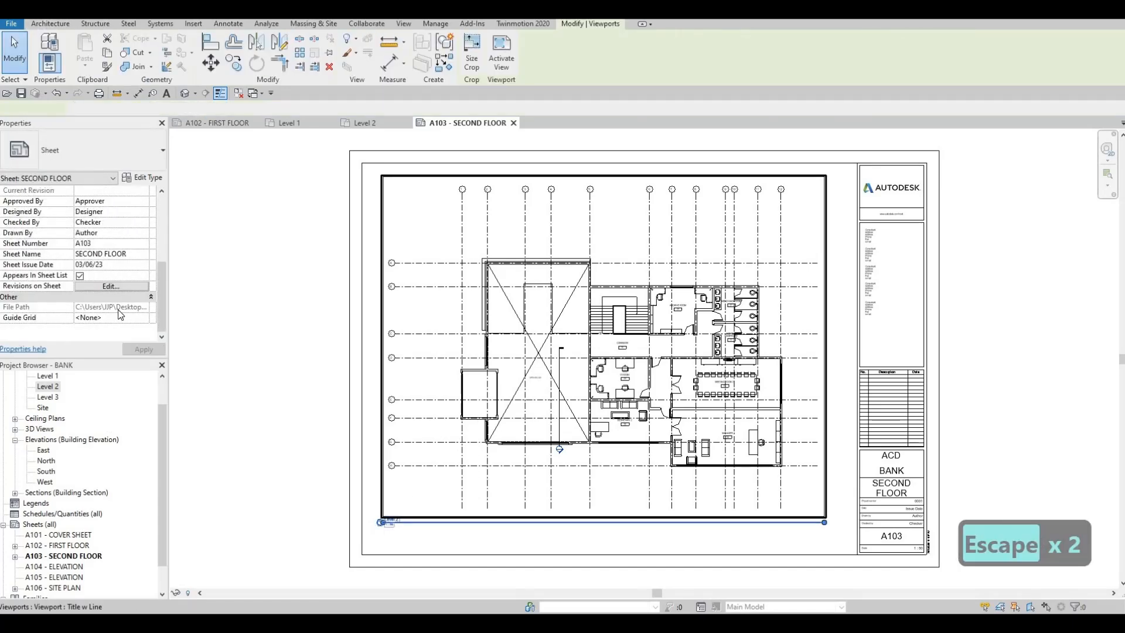
scroll(88, 299, "down", 5)
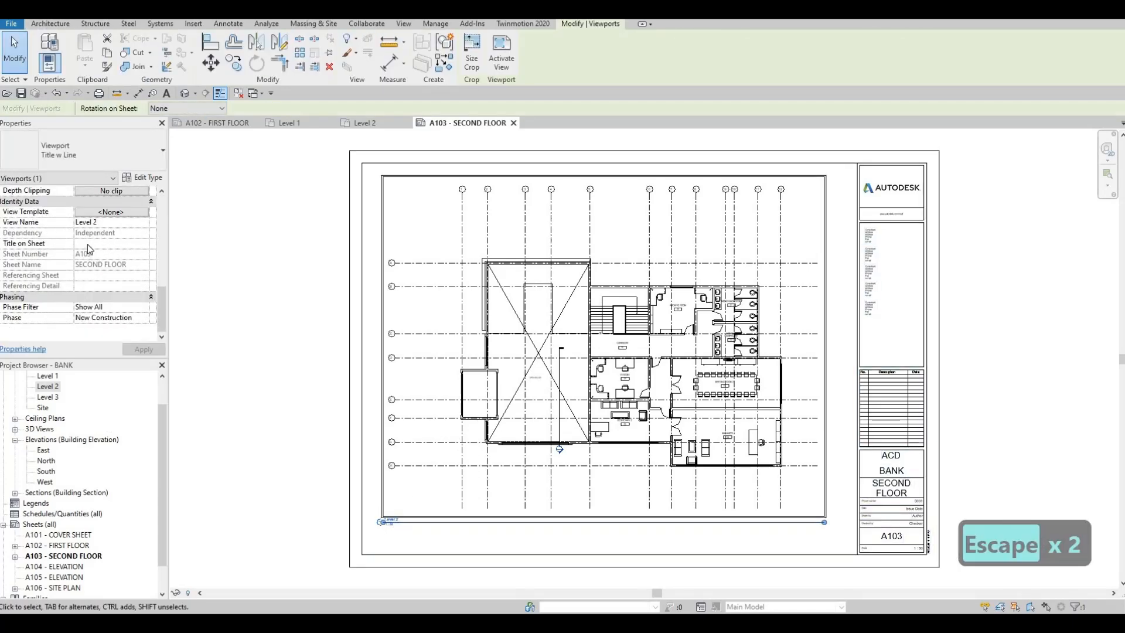
left_click(88, 244)
type("SE")
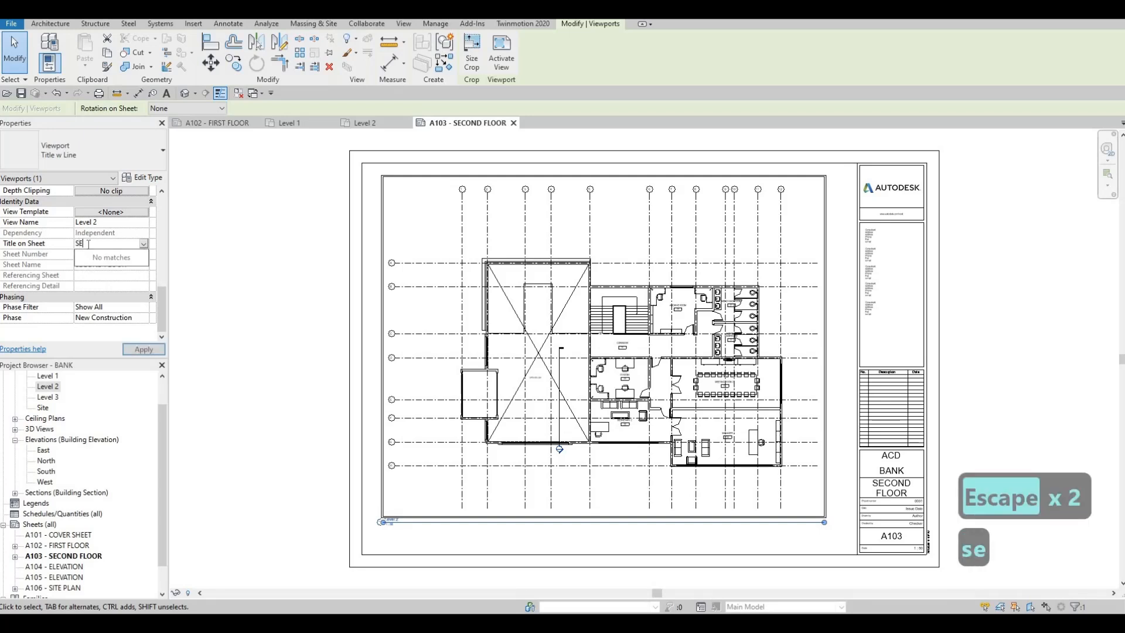
type("COND FLOOR")
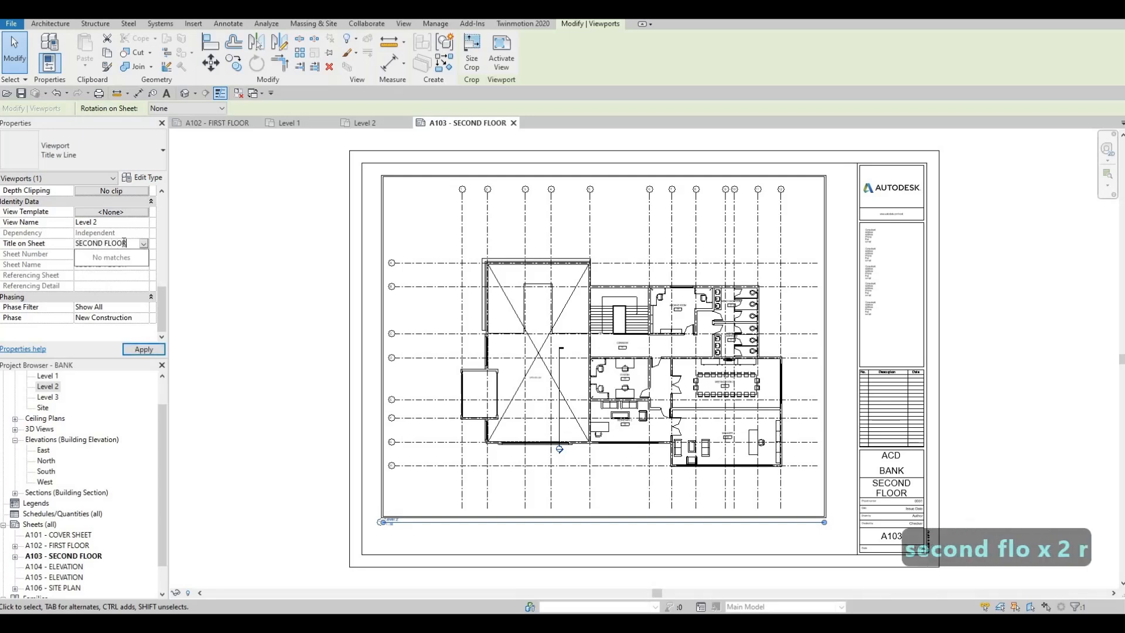
left_click(157, 350)
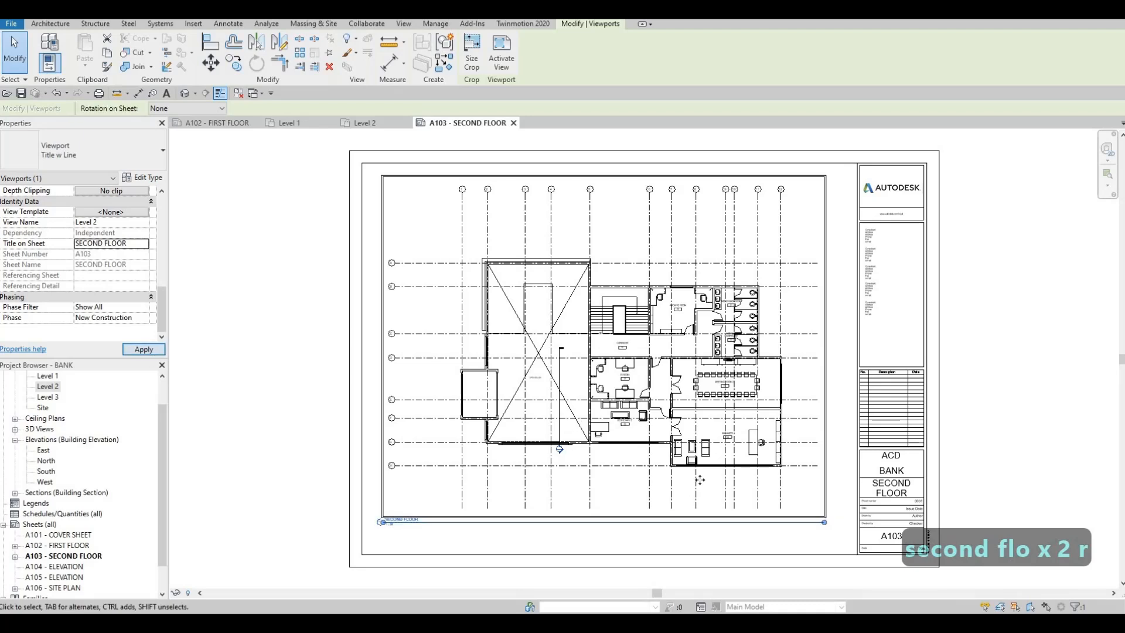
Step: Shorten the SECOND FLOOR viewport's title line so it ends just past the title text, and deselect the viewport
left_click_drag(430, 542, 422, 544)
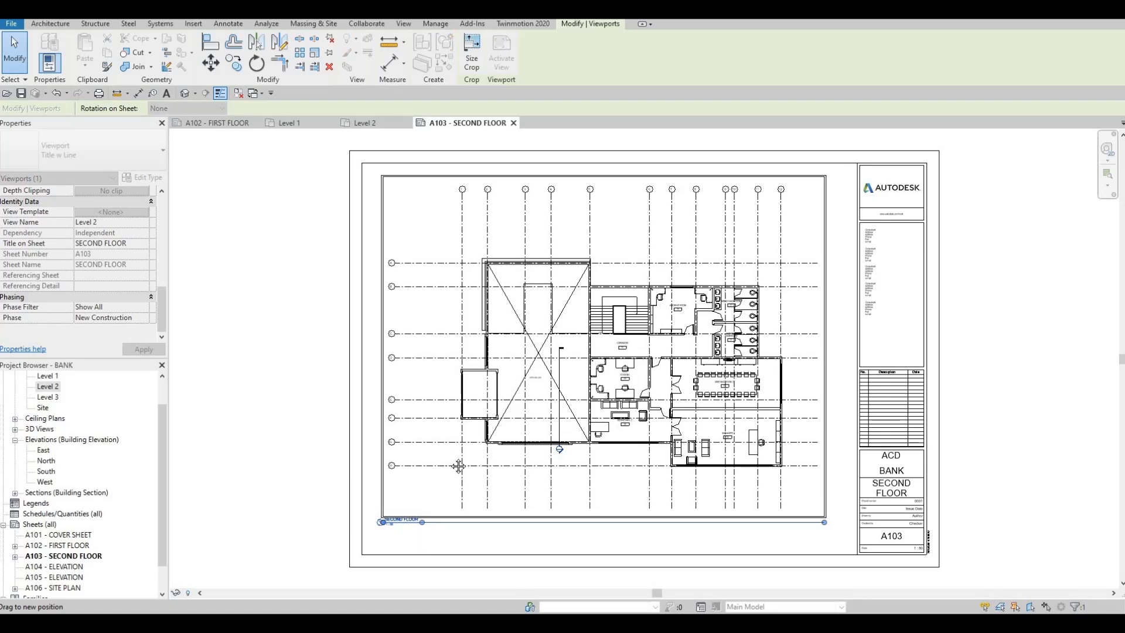
key("Escape")
scroll(405, 379, "down", 2)
key("Escape")
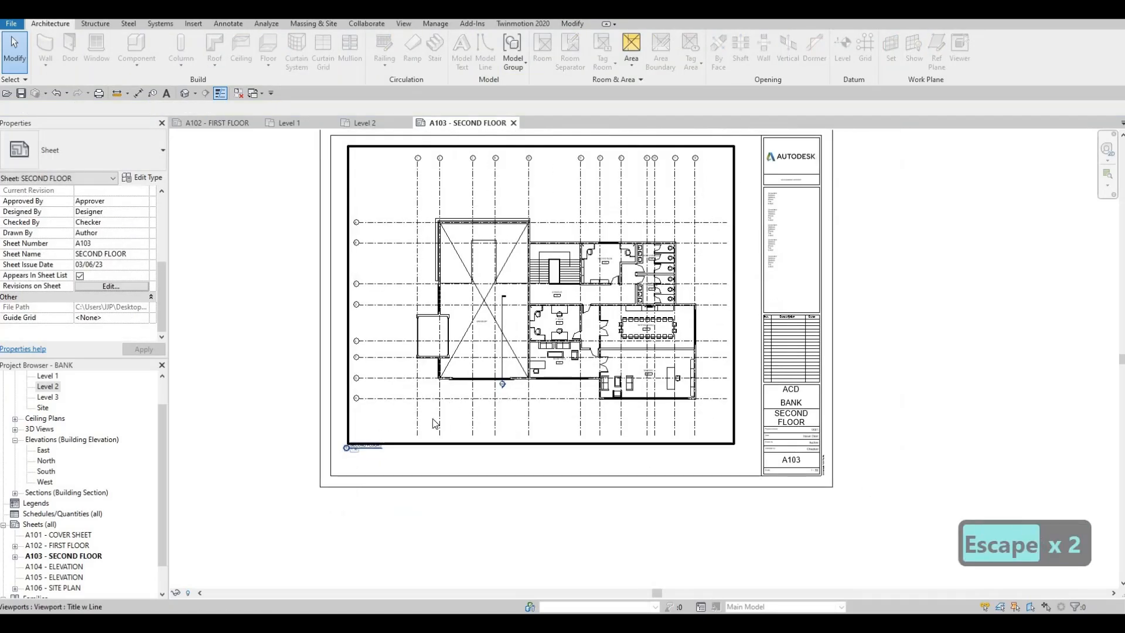
middle_click_drag(438, 401, 423, 441)
scroll(423, 441, "up", 1)
scroll(424, 441, "down", 2)
key("Escape")
scroll(55, 548, "down", 1)
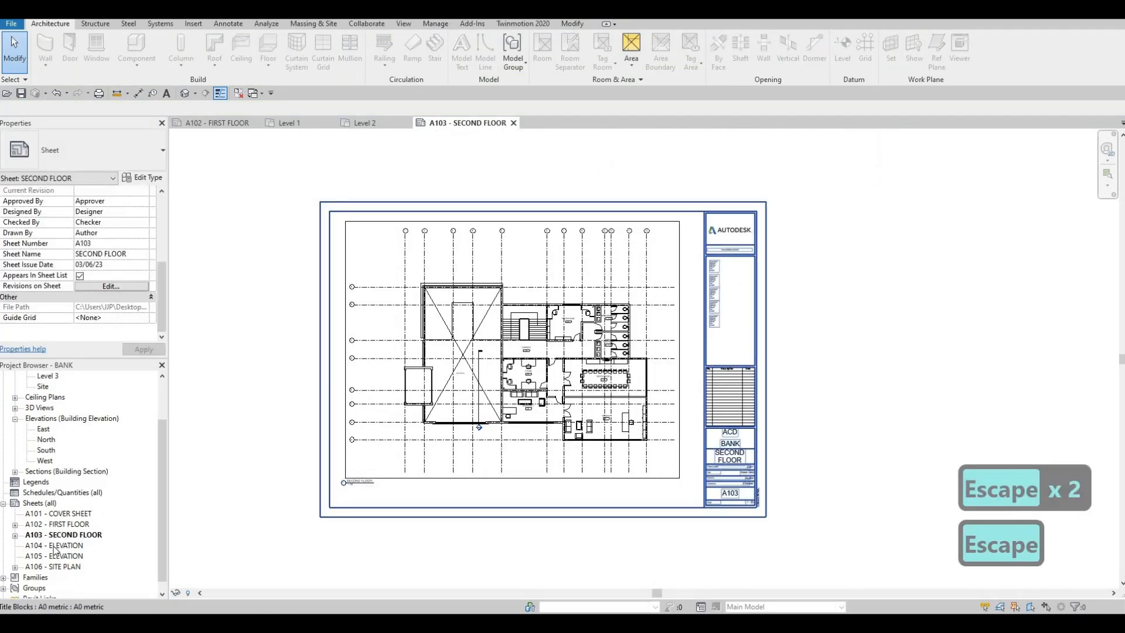
Step: Try placing the uncropped East elevation on sheet A104 - ELEVATION and delete the viewport again
double_click(54, 545)
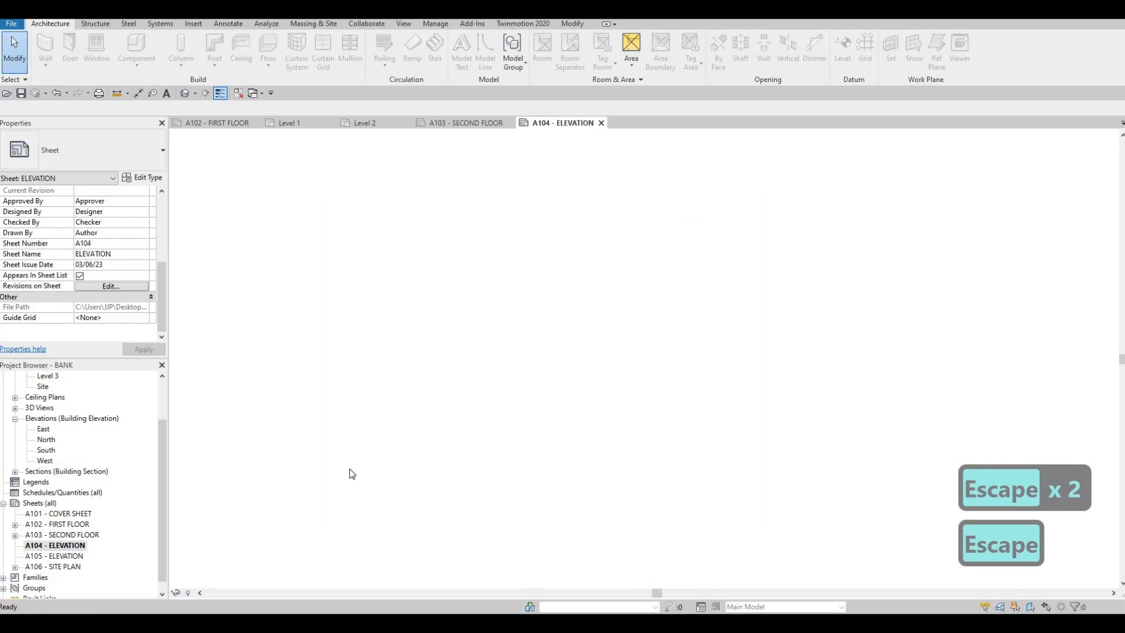
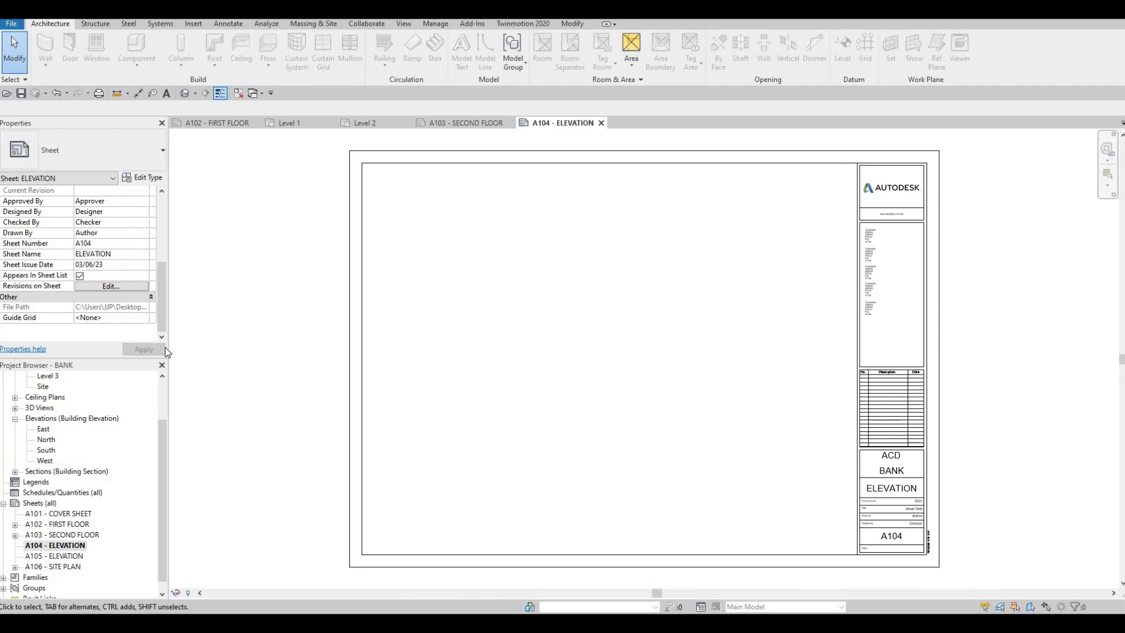
left_click(42, 430)
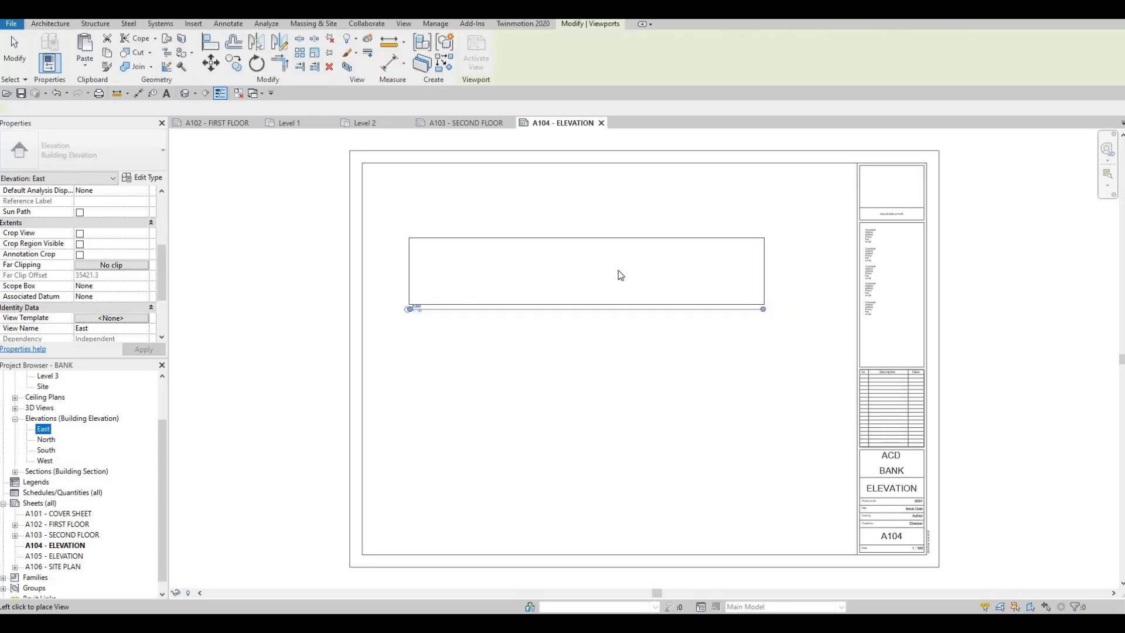
left_click(619, 269)
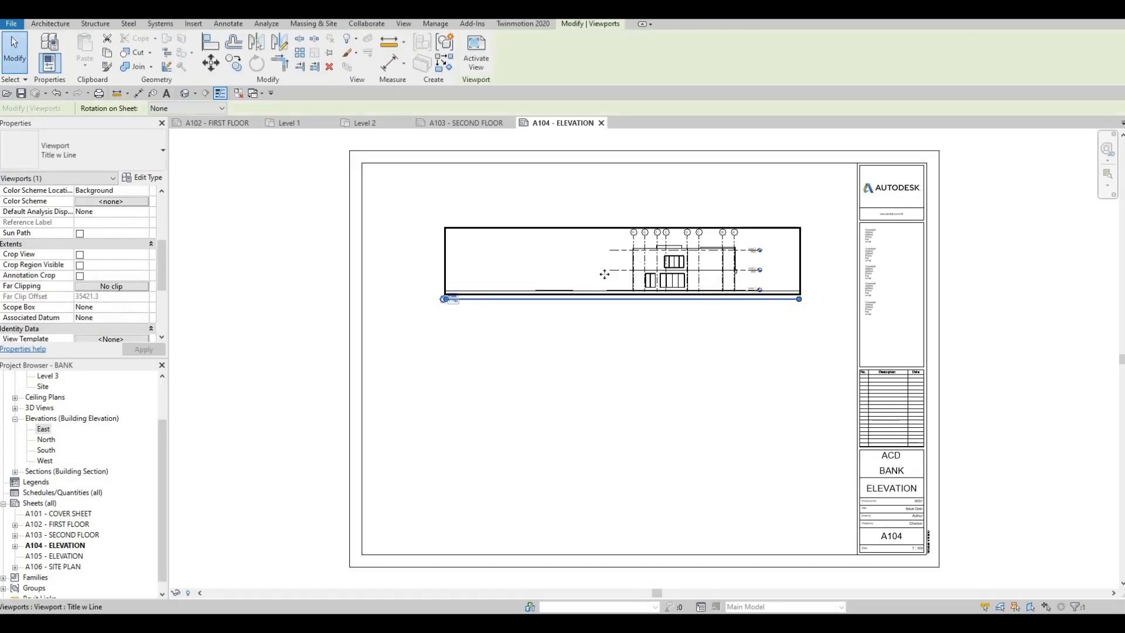
key("Delete")
Step: Open the East elevation and set its view scale to 1 : 50
double_click(43, 431)
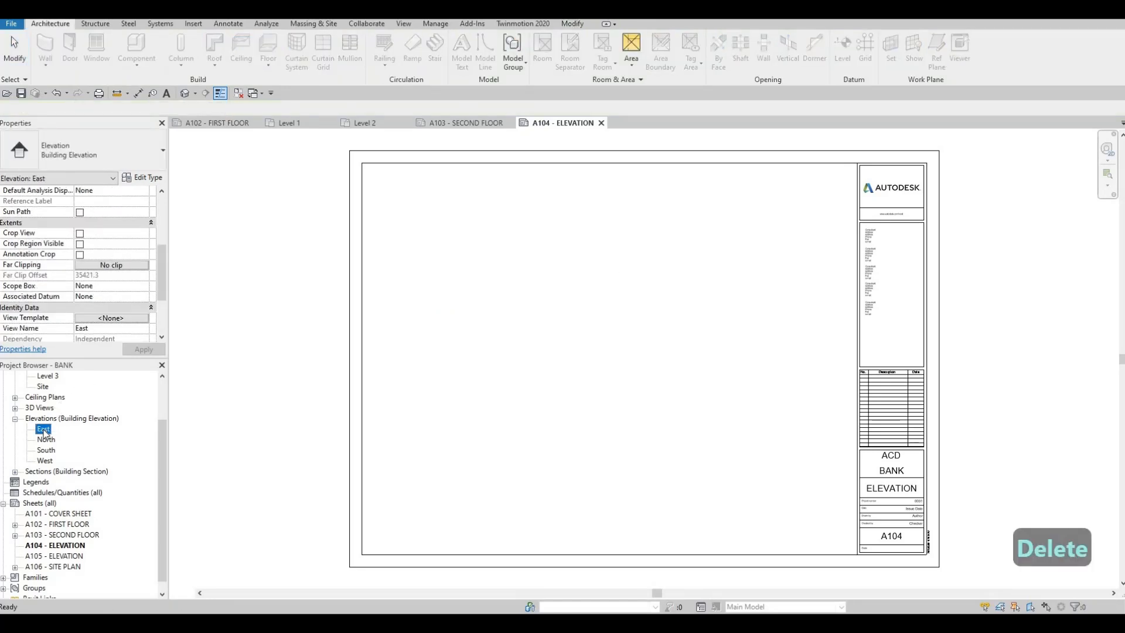
left_click(197, 593)
left_click(198, 502)
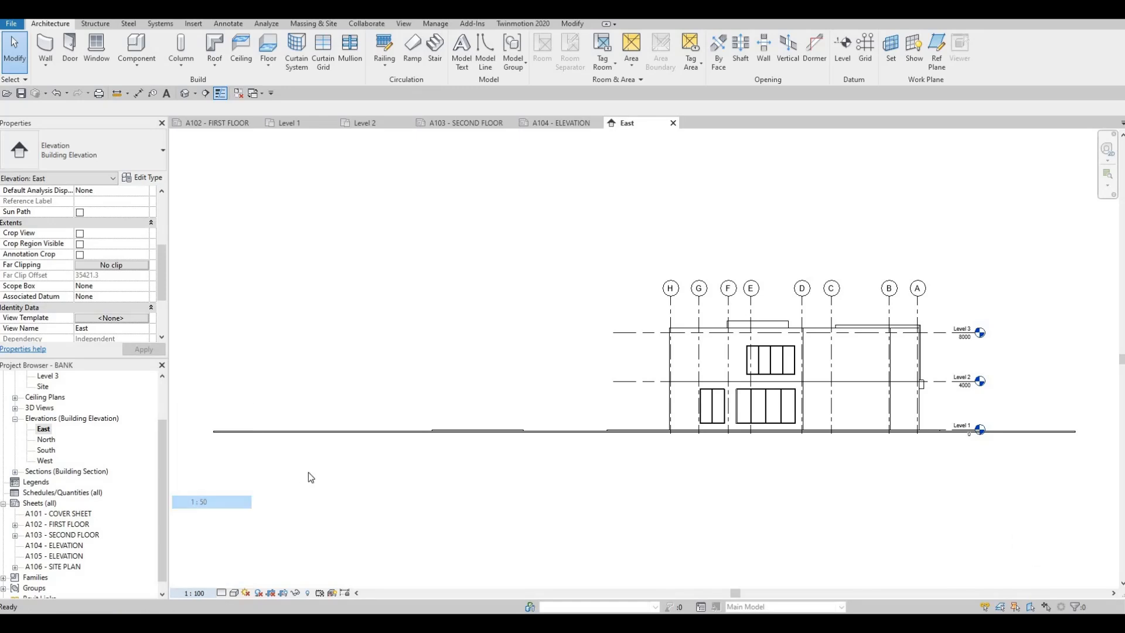
scroll(309, 458, "down", 4)
key("Escape")
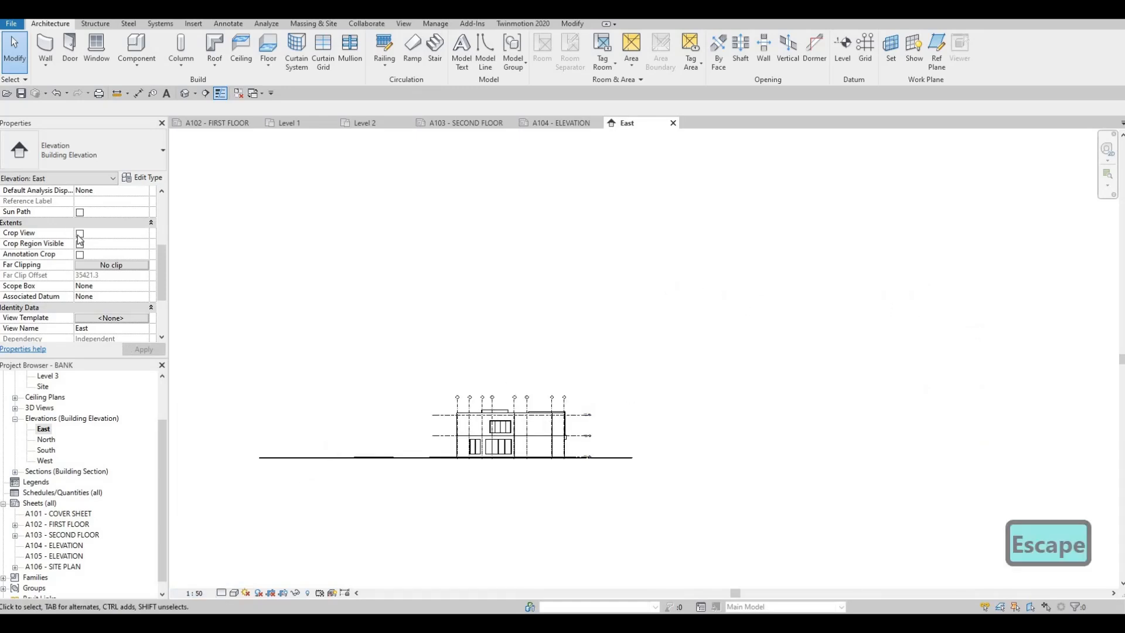
Step: Turn on Crop View, Crop Region Visible and Annotation Crop for the East elevation and narrow both sides of its crop region towards the building
left_click(80, 233)
left_click(79, 244)
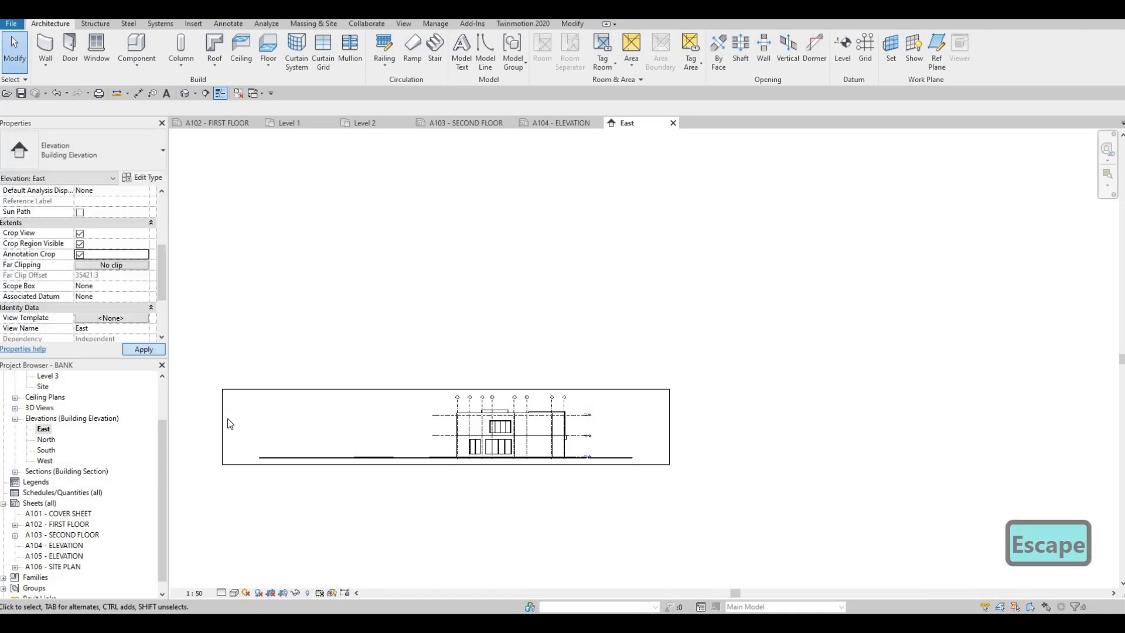
left_click(223, 427)
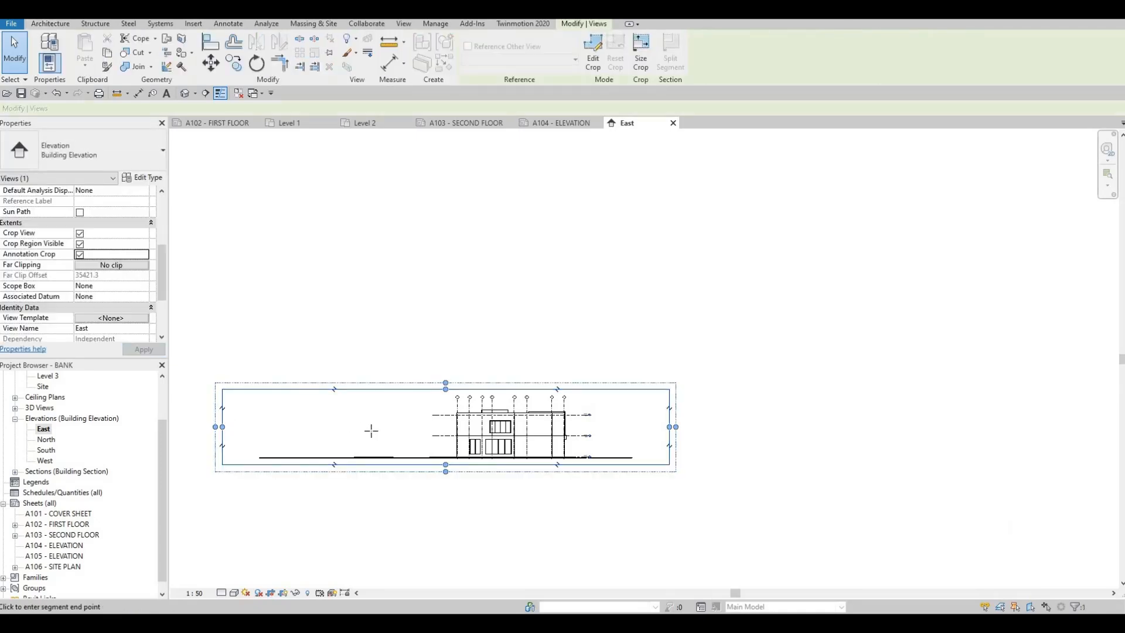
left_click_drag(382, 431, 408, 429)
left_click_drag(669, 427, 627, 431)
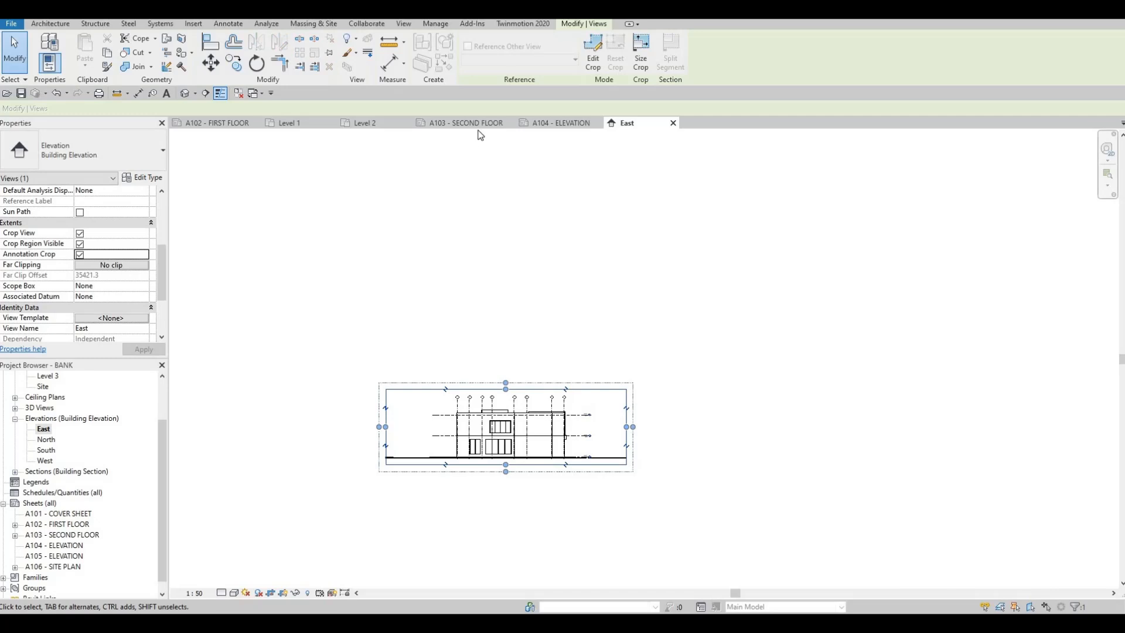
Step: Place the cropped East elevation in the upper half of sheet A104 - ELEVATION
left_click(550, 124)
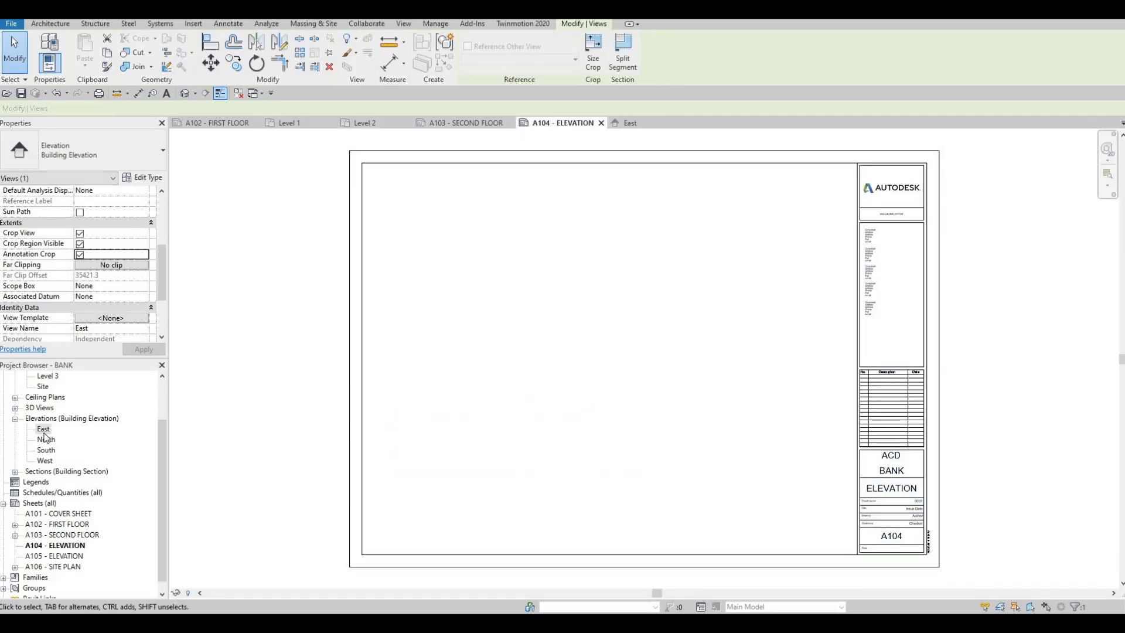
left_click_drag(43, 428, 556, 337)
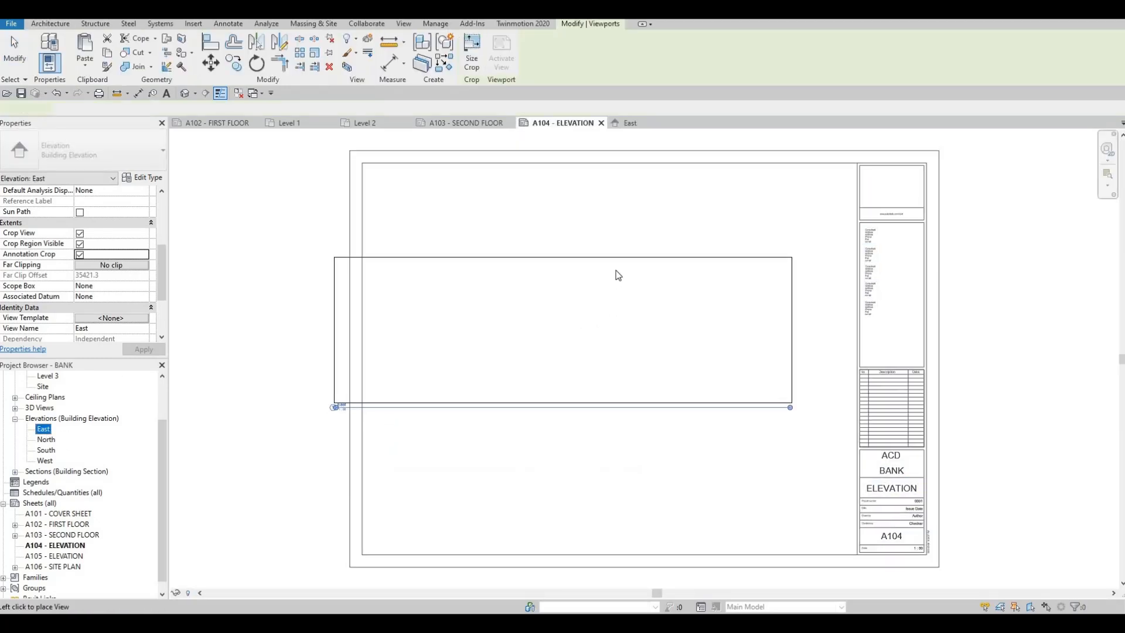
left_click(610, 311)
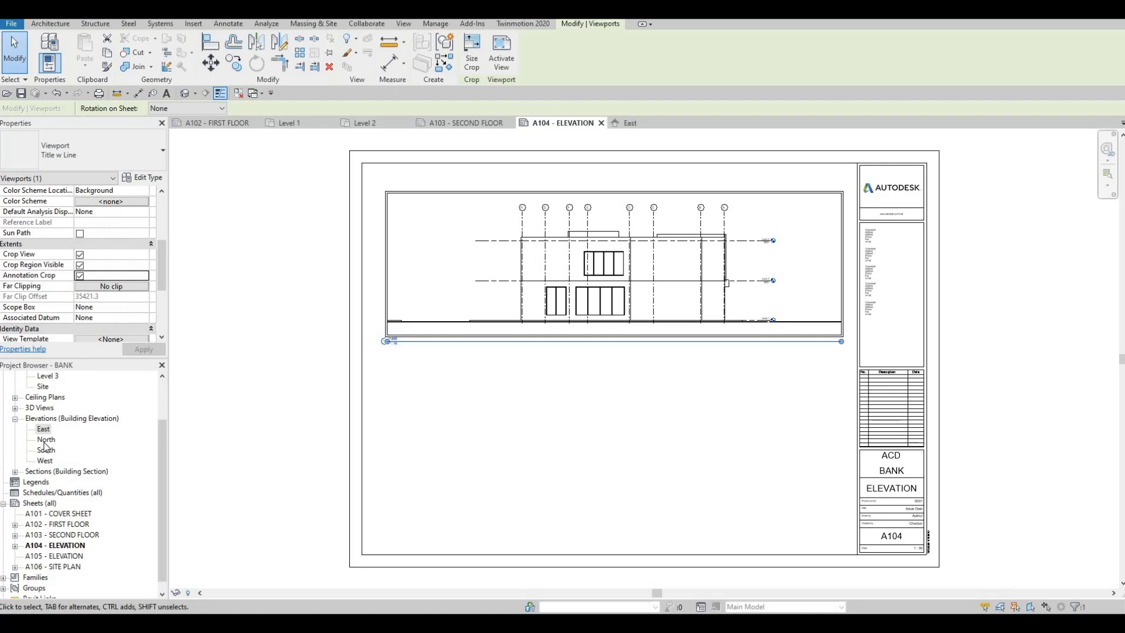
left_click(443, 122)
left_click(565, 122)
Step: Set the North elevation's scale to 1 : 50 and turn on its Crop View, Crop Region Visible and Annotation Crop
double_click(46, 439)
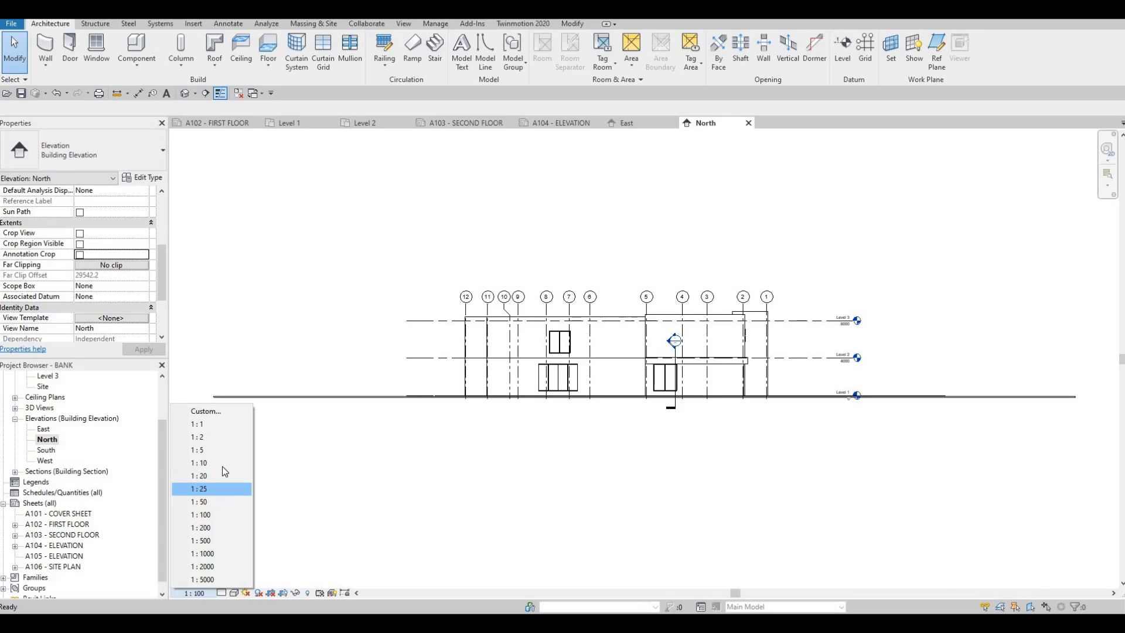
left_click(212, 502)
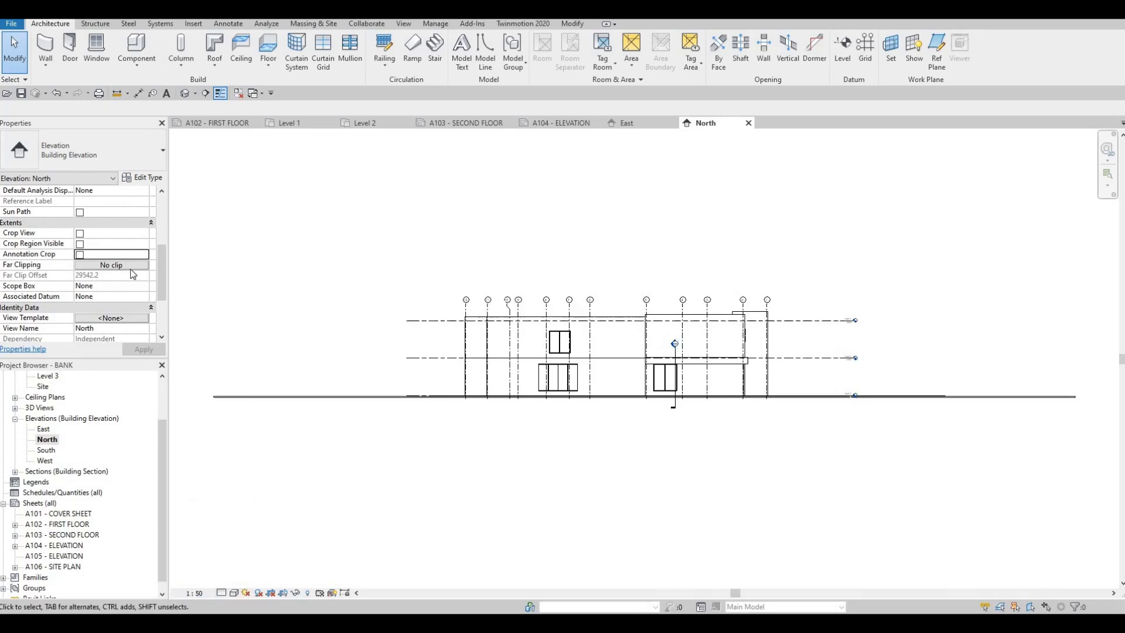
left_click(80, 234)
left_click(80, 244)
left_click(144, 350)
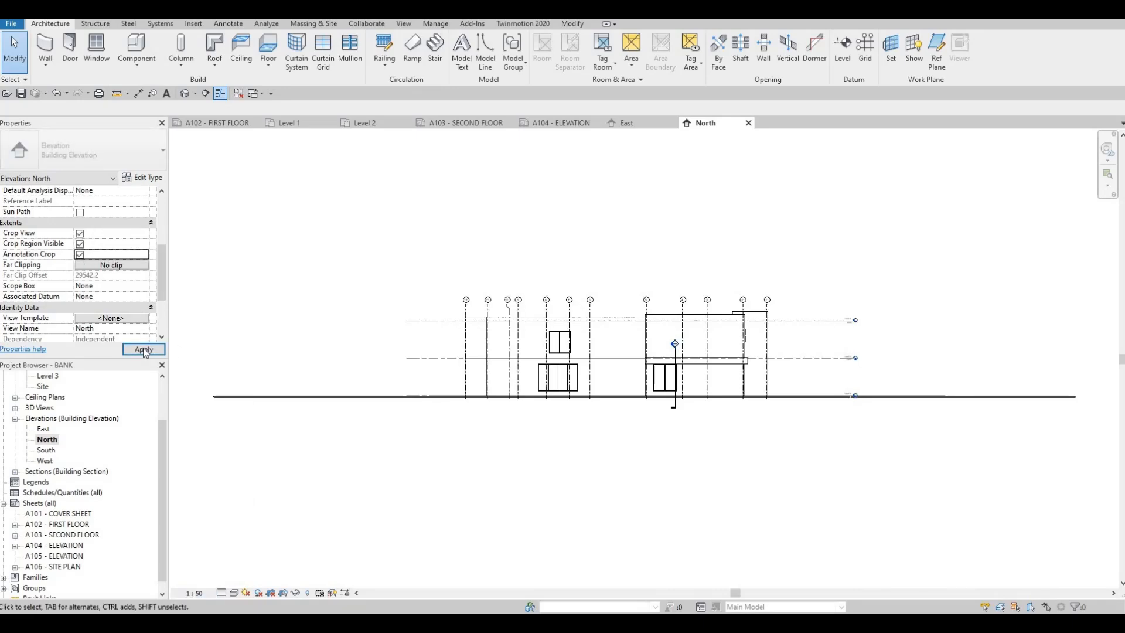
Step: Narrow both sides of the North elevation's crop region towards the building, keeping the level heads within the annotation crop
scroll(297, 319, "down", 2)
left_click(274, 333)
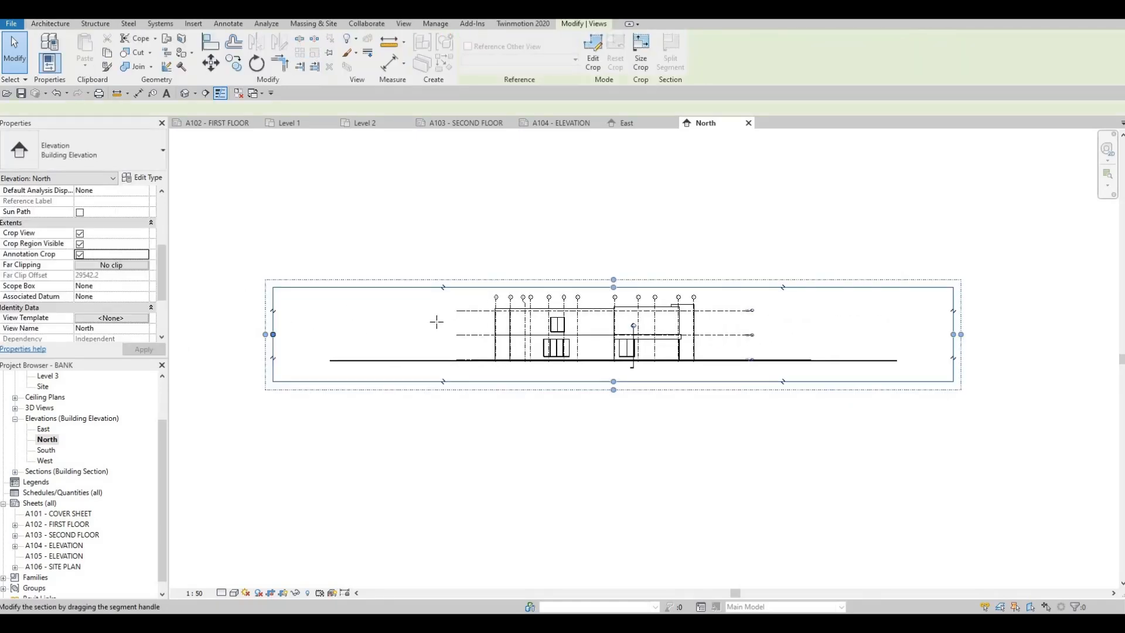
mouse_move(475, 324)
left_mouse_down()
mouse_move(456, 326)
mouse_move(479, 326)
left_mouse_up()
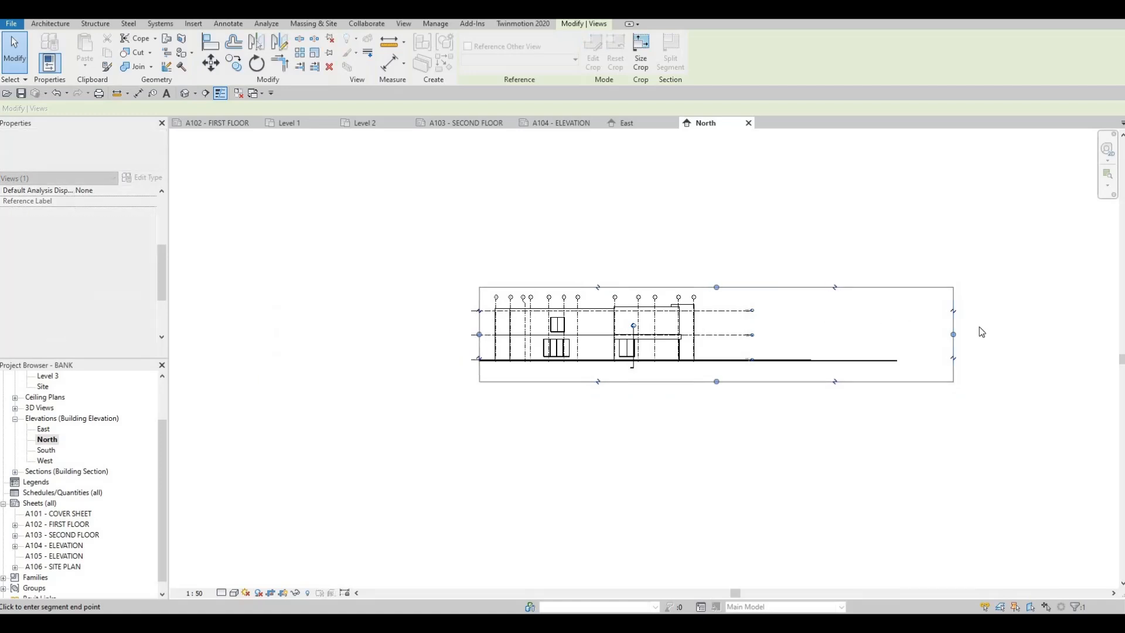
left_click(751, 323)
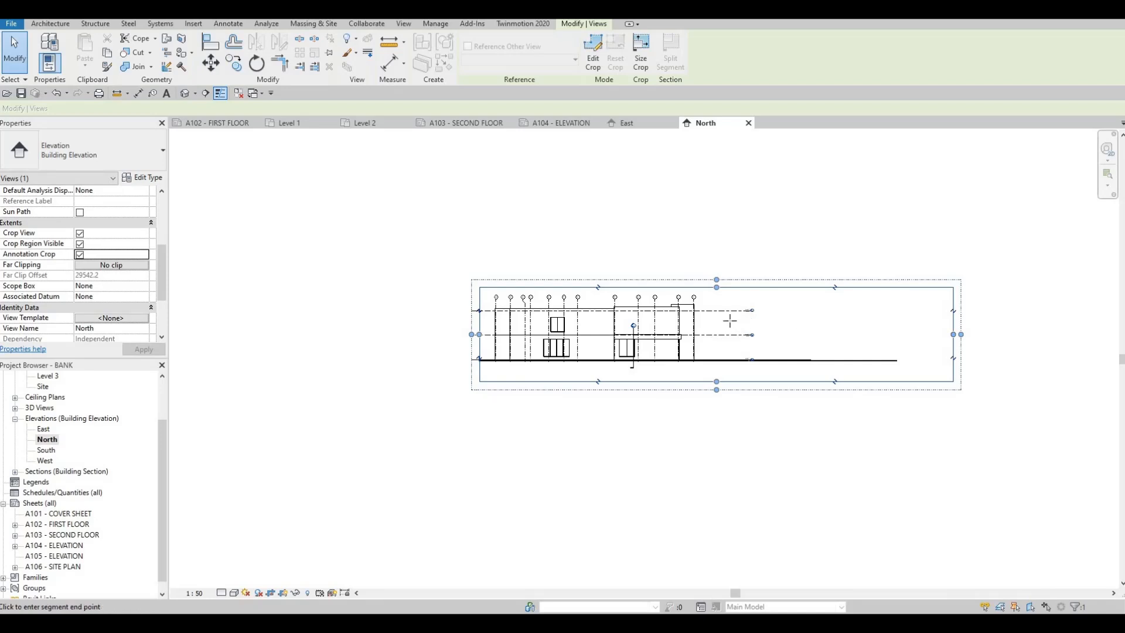
left_click(727, 320)
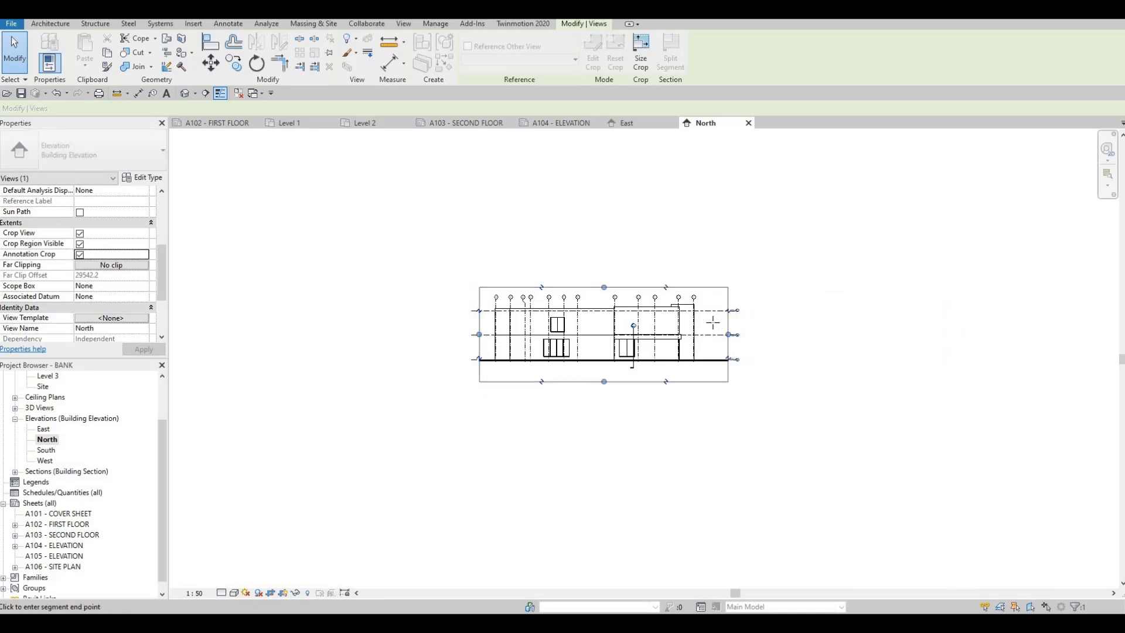
left_click_drag(705, 321, 703, 326)
scroll(702, 326, "up", 3)
scroll(738, 297, "up", 3)
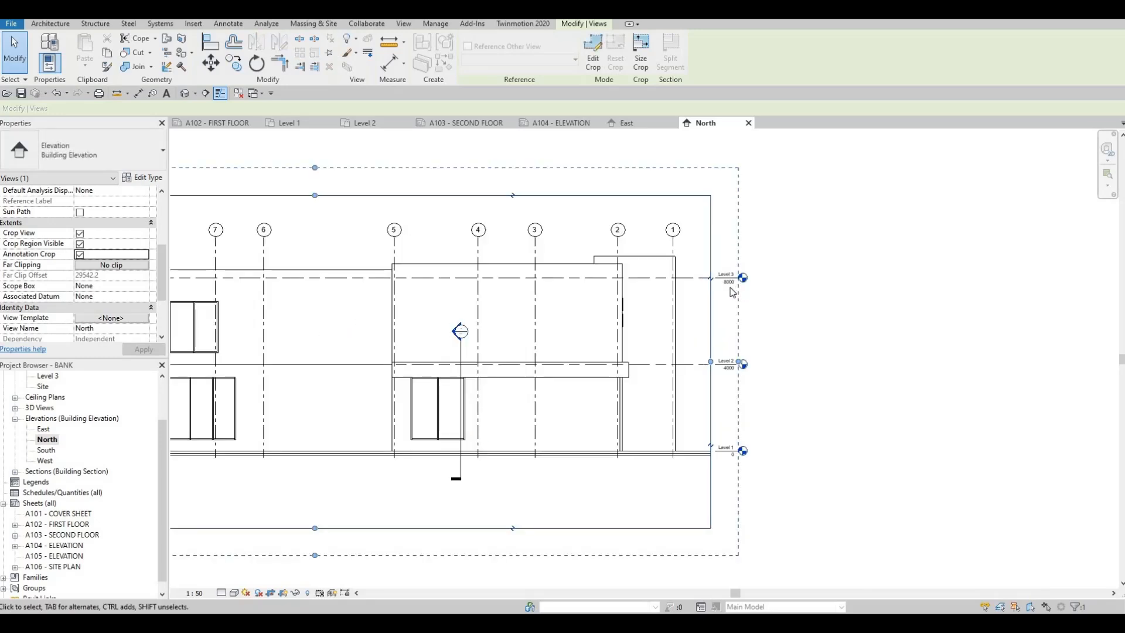
scroll(683, 286, "down", 4)
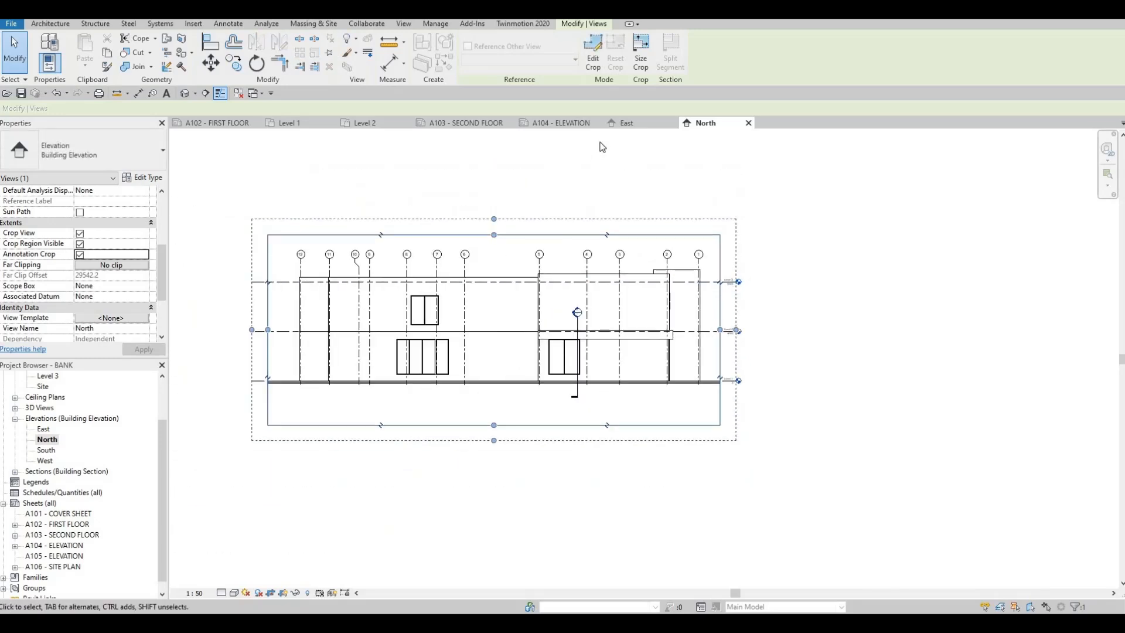
Step: Place the cropped North elevation on sheet A104 - ELEVATION, below the East elevation
left_click(572, 123)
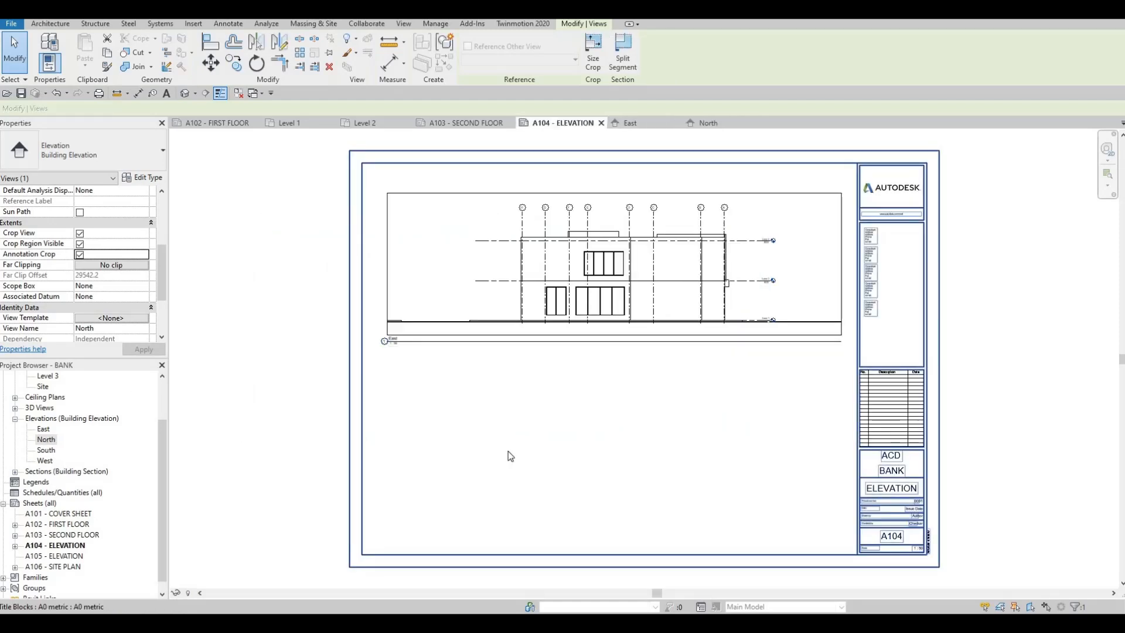
left_click_drag(46, 440, 559, 437)
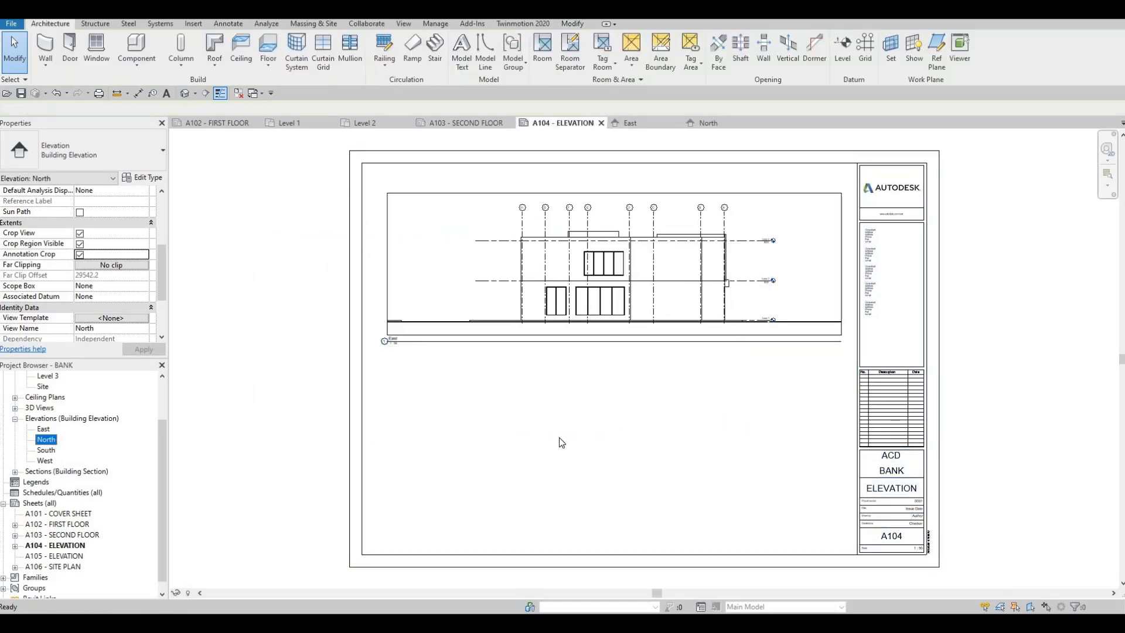
left_click(621, 446)
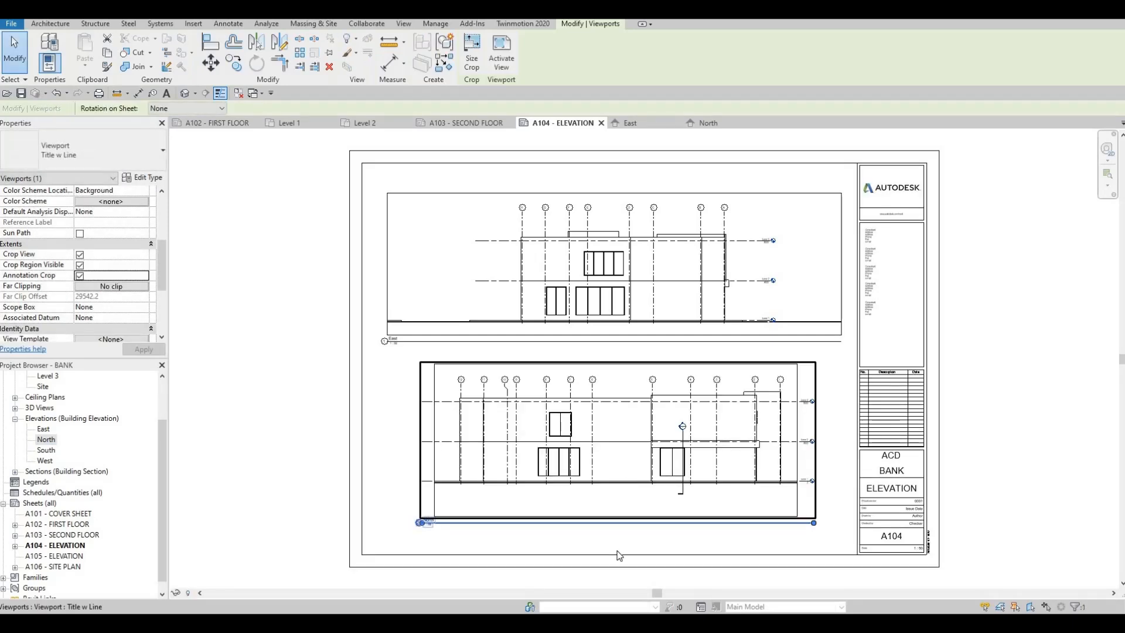
key("Escape")
key("Escape")
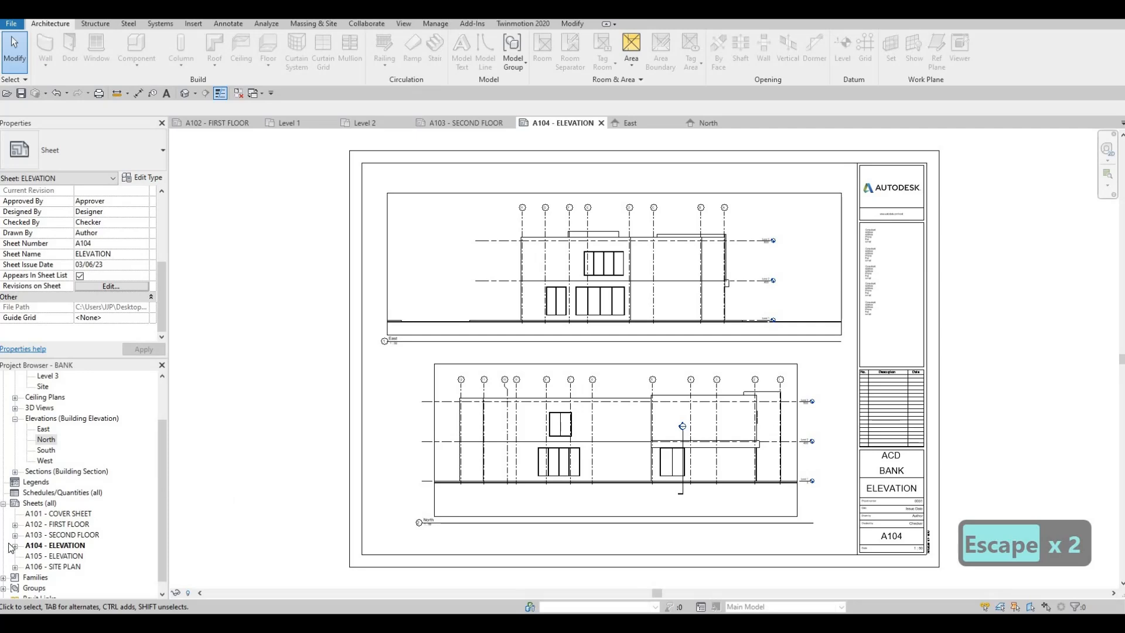
Step: Set the South elevation's scale to 1 : 50 and turn on its Crop View, Crop Region Visible and Annotation Crop
double_click(47, 450)
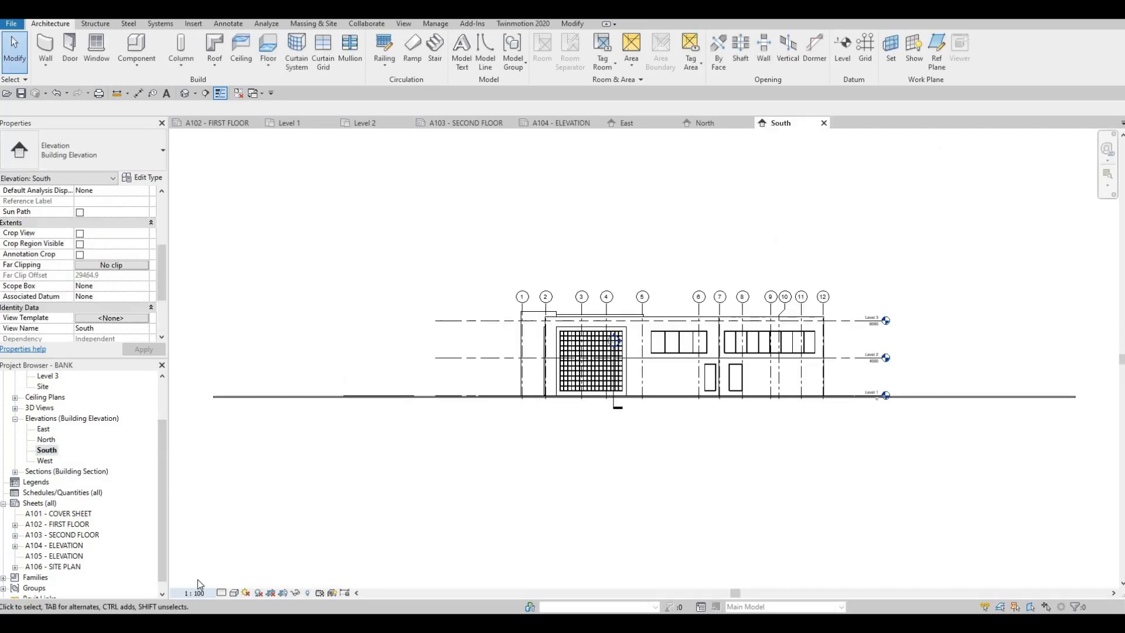
left_click(193, 592)
left_click(209, 503)
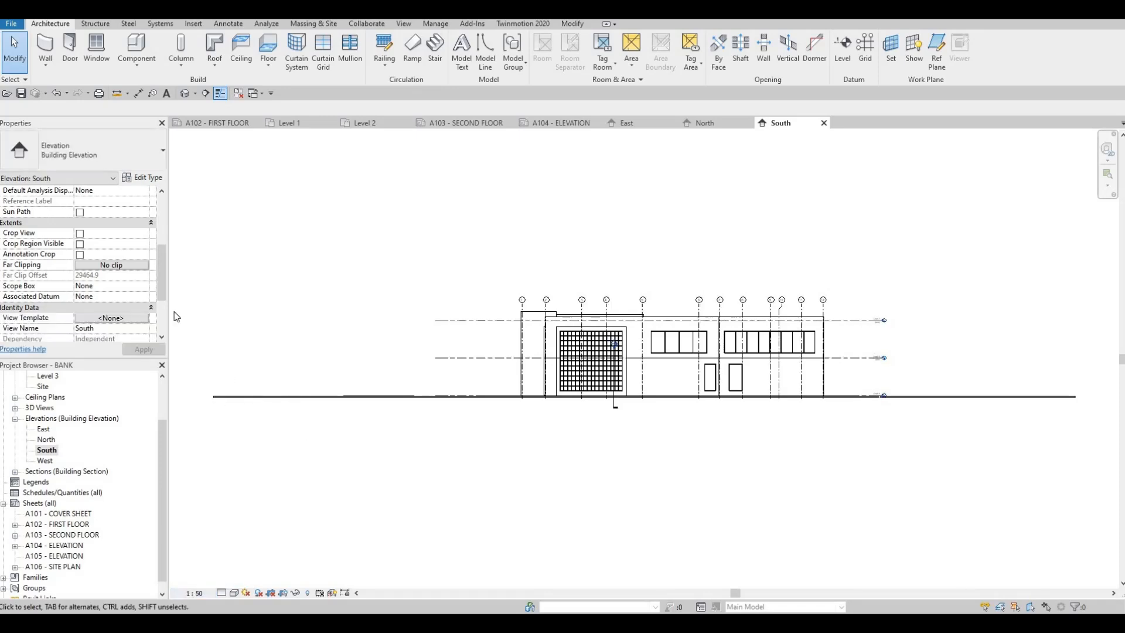
left_click(80, 234)
left_click(79, 243)
left_click(79, 254)
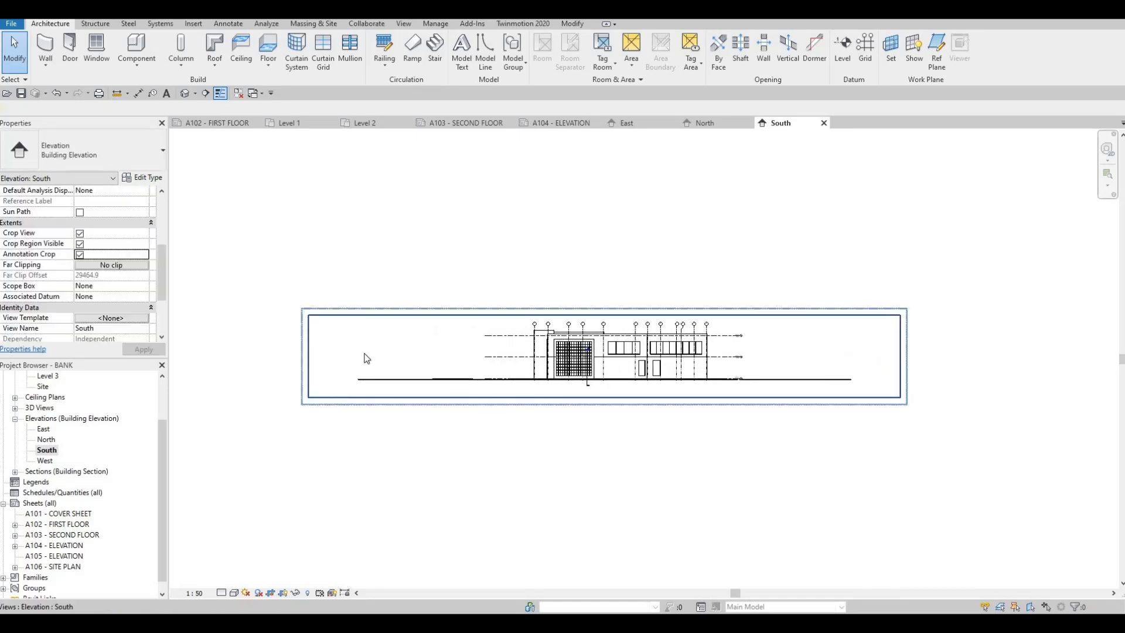
Step: Pull both sides of the South elevation's crop region in close to the building
left_click(310, 354)
left_click_drag(308, 356, 523, 350)
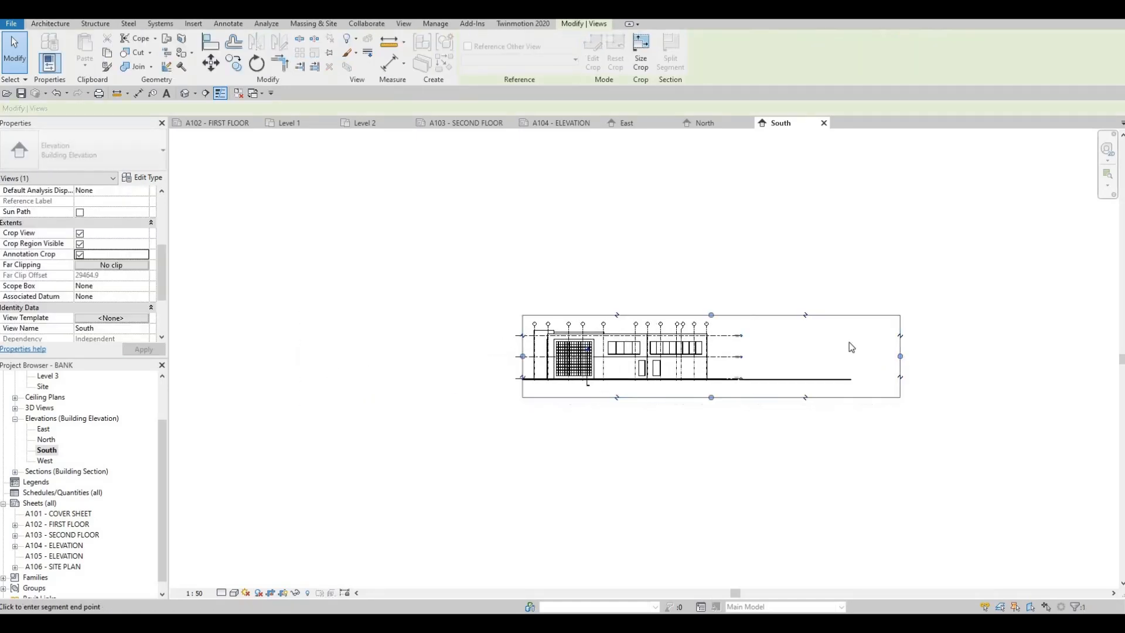
left_click_drag(753, 358, 721, 356)
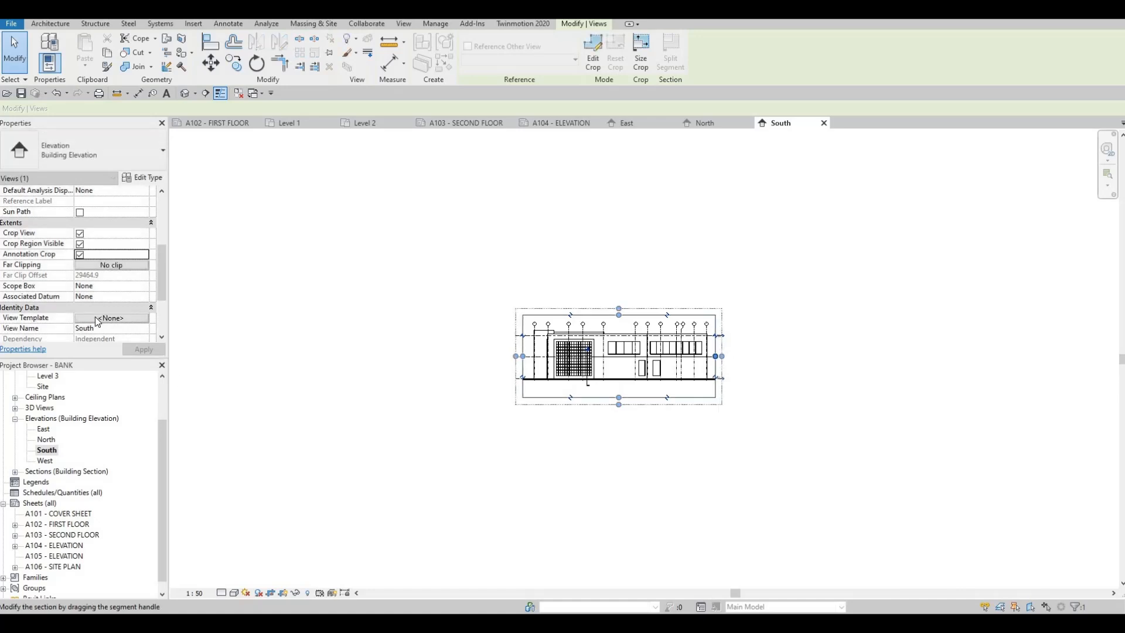
Step: Set the West elevation's scale to 1 : 50 and turn on its Crop View, Crop Region Visible and Annotation Crop
double_click(42, 462)
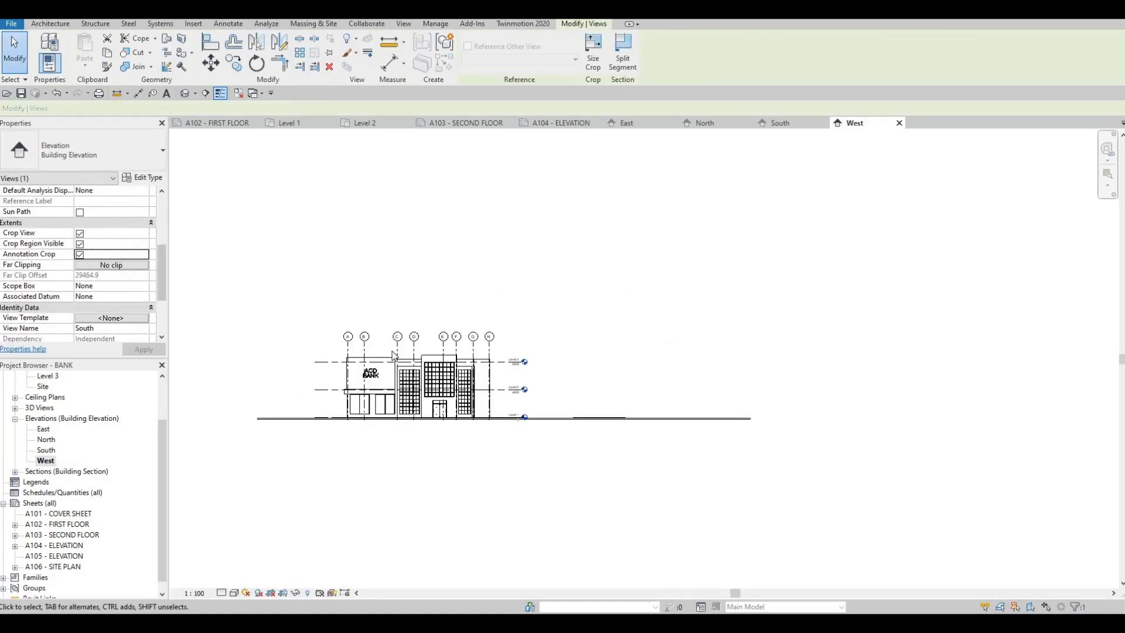
key("Escape")
left_click(195, 591)
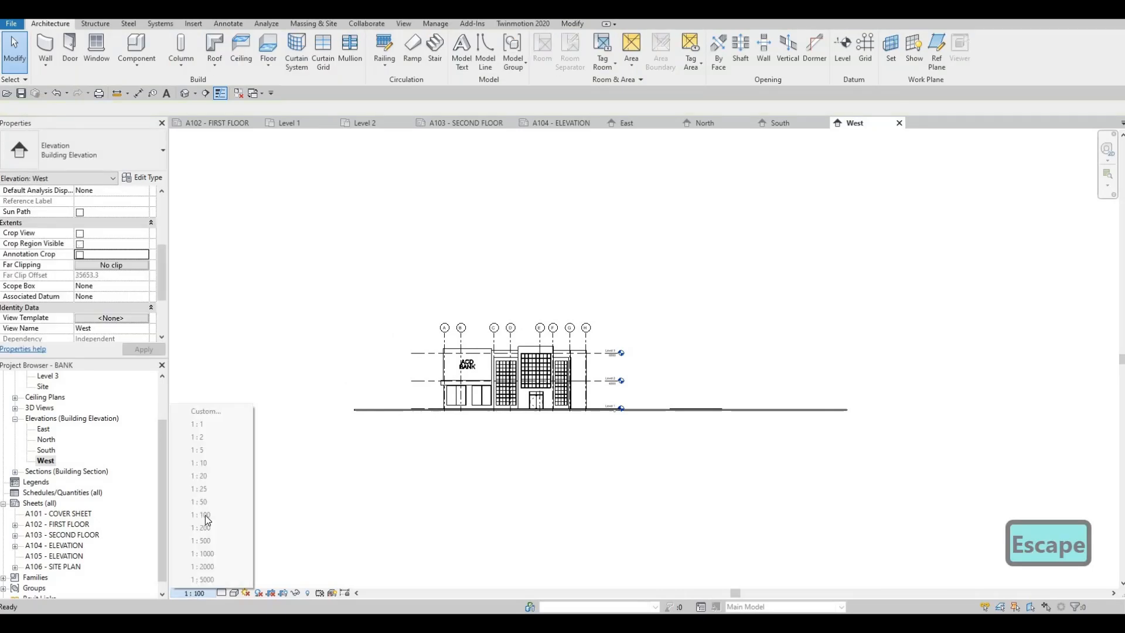
left_click(205, 503)
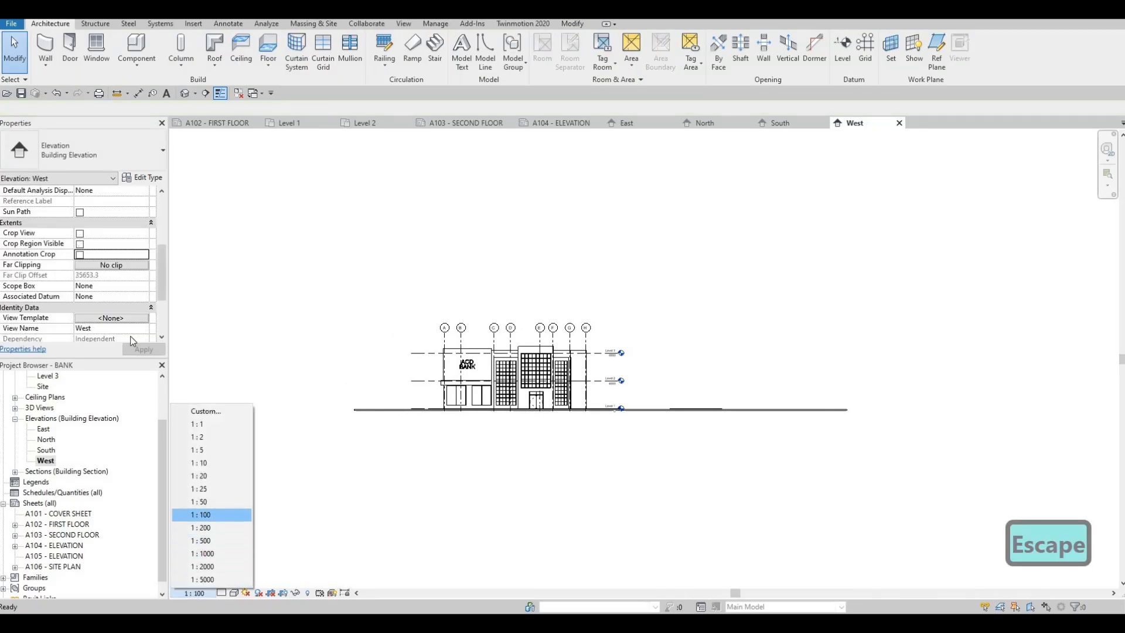
left_click(79, 234)
left_click(79, 244)
left_click(79, 254)
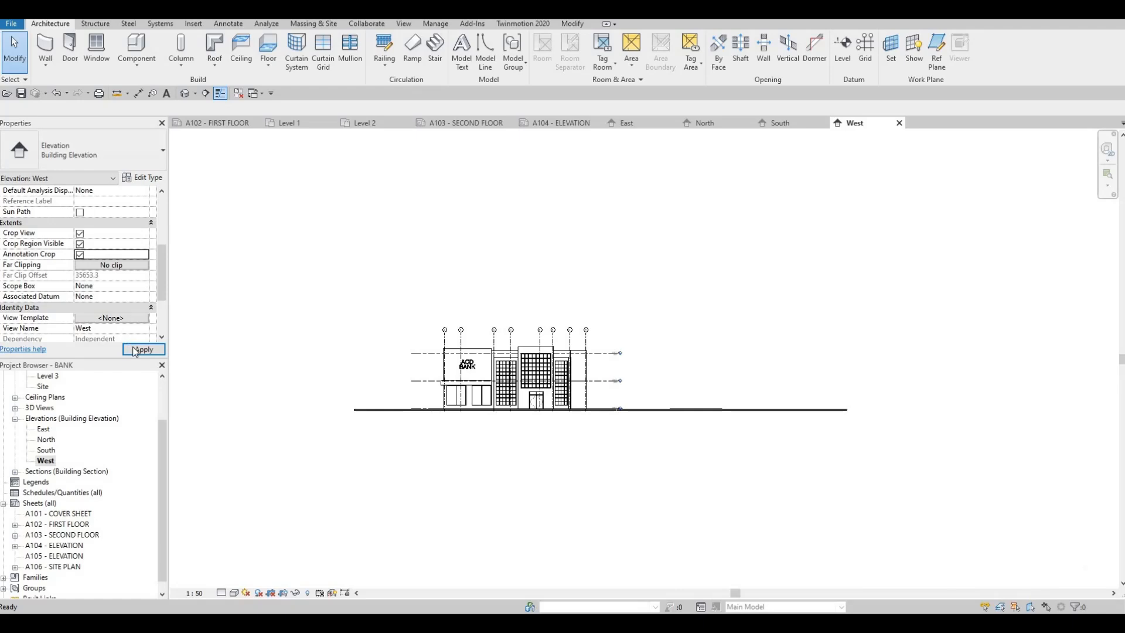
left_click(141, 350)
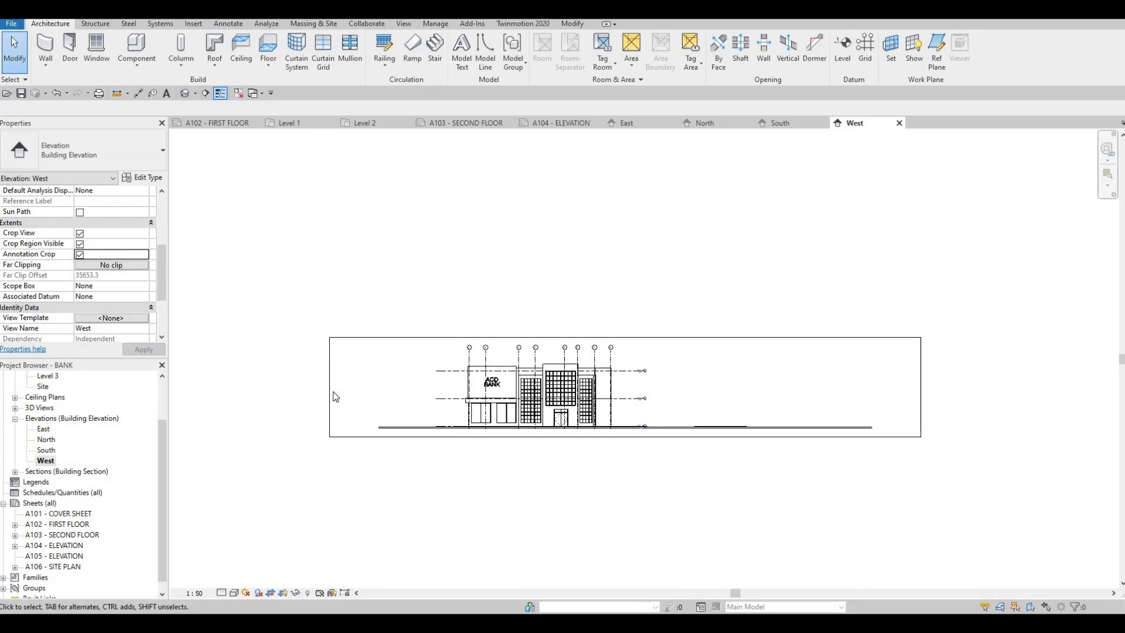
Step: Pull both sides of the West elevation's crop region in close to the building
left_click(363, 392)
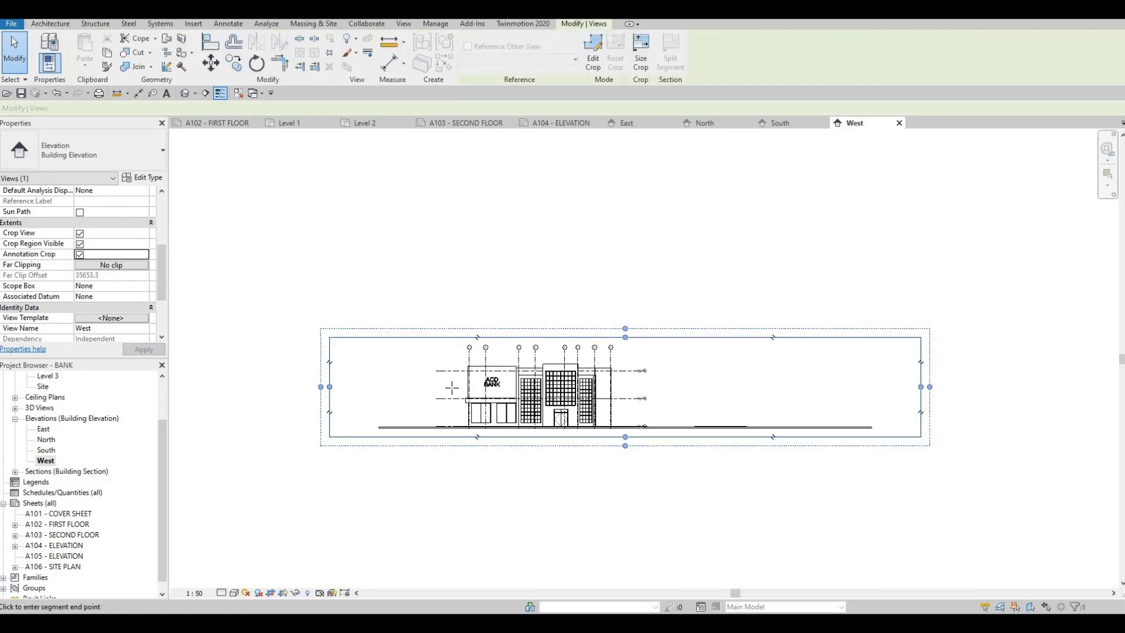
left_click_drag(452, 387, 454, 387)
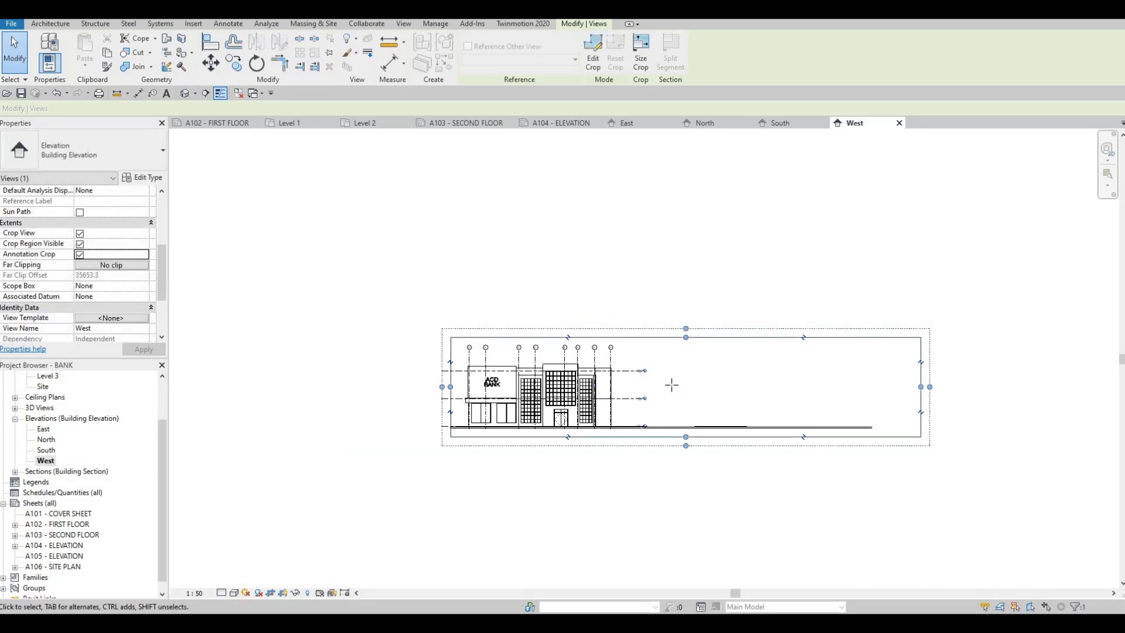
left_click_drag(632, 383, 636, 385)
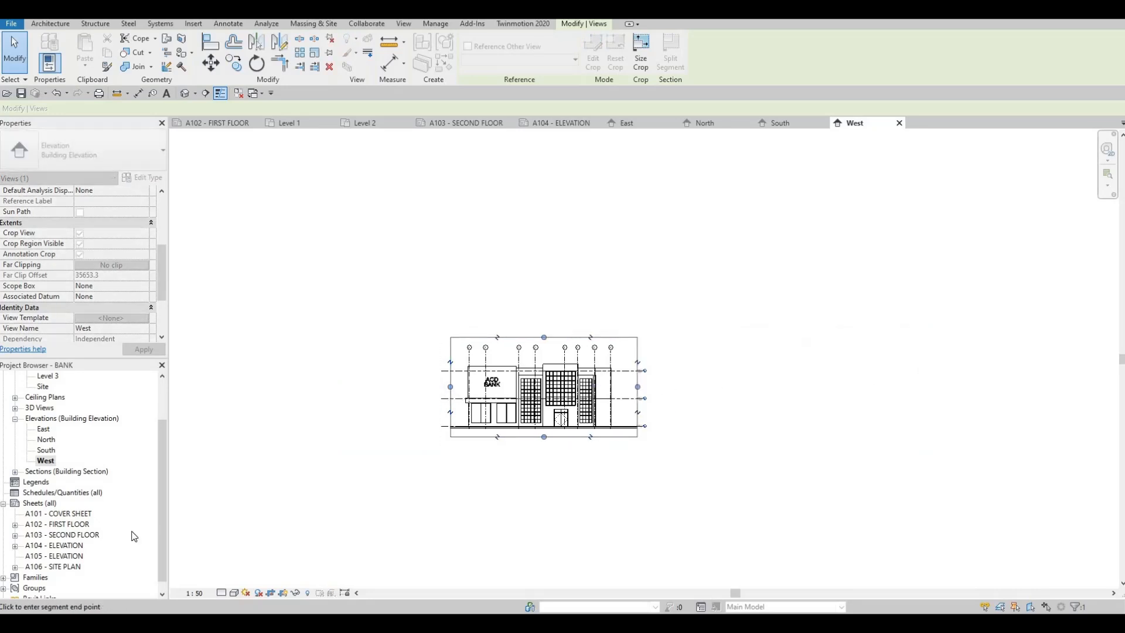
key("Escape")
Step: Open sheet A105 - ELEVATION and place the South elevation in its upper half
double_click(54, 556)
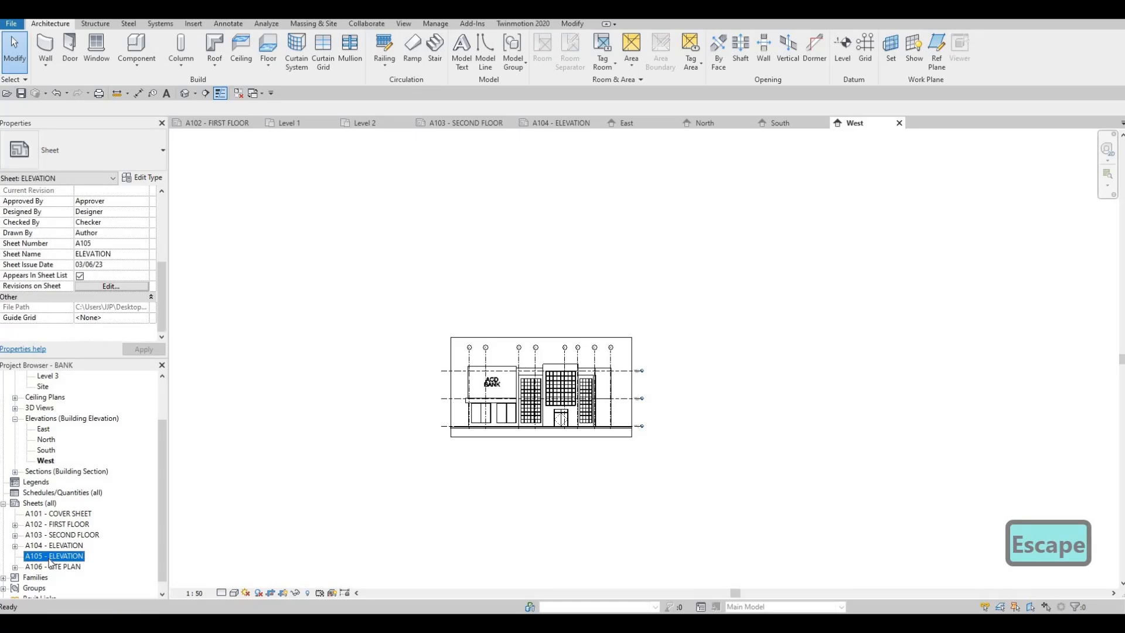
left_click_drag(46, 451, 608, 293)
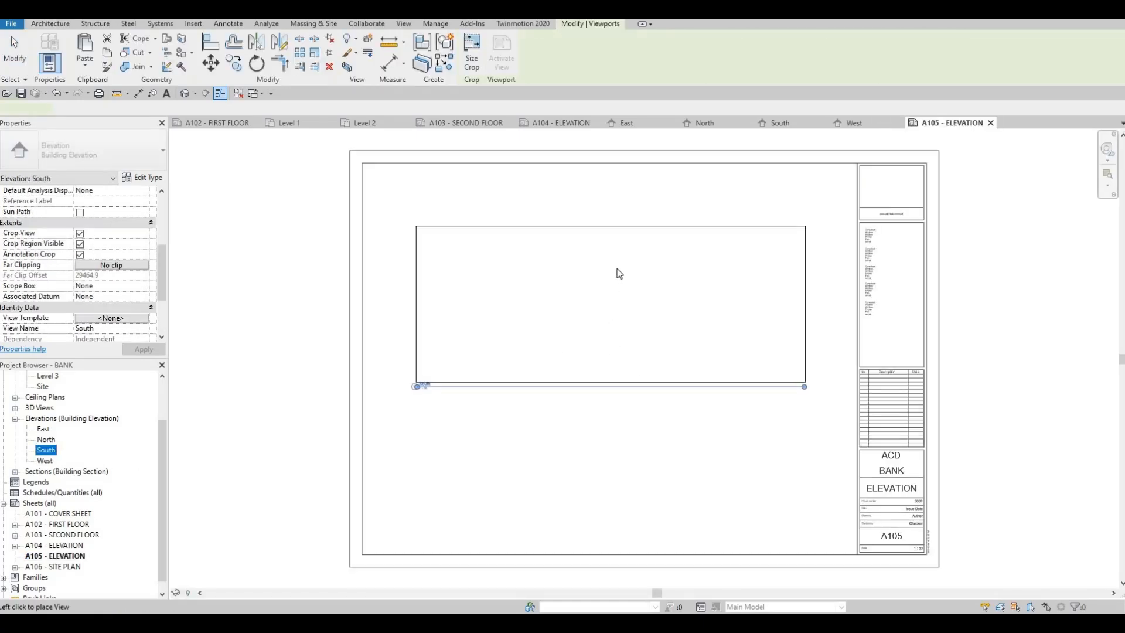
left_click(402, 405)
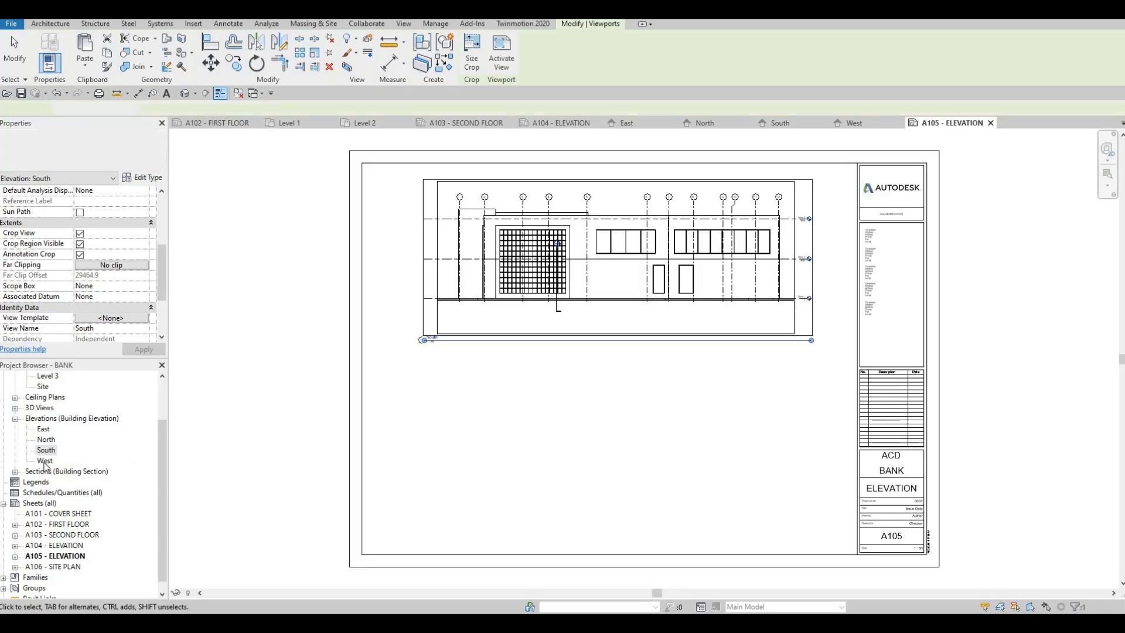
Step: Place the West elevation on sheet A105 - ELEVATION, below the South elevation and lined up near its left edge
left_click(44, 461)
left_click_drag(44, 461, 663, 455)
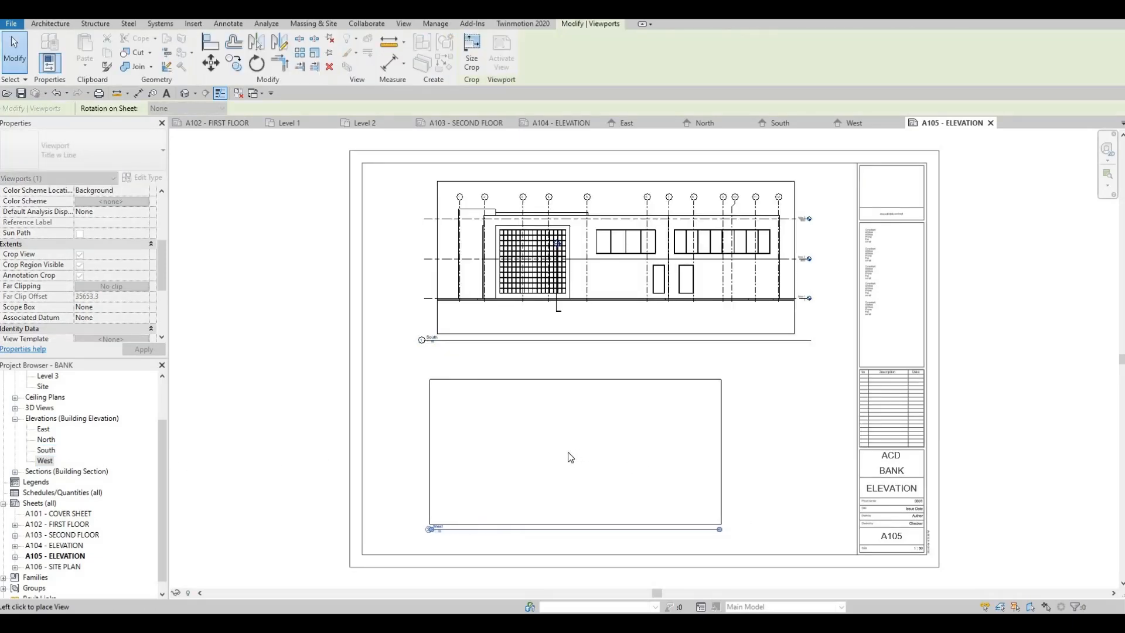
left_click(680, 421)
key("Escape")
scroll(645, 422, "down", 3)
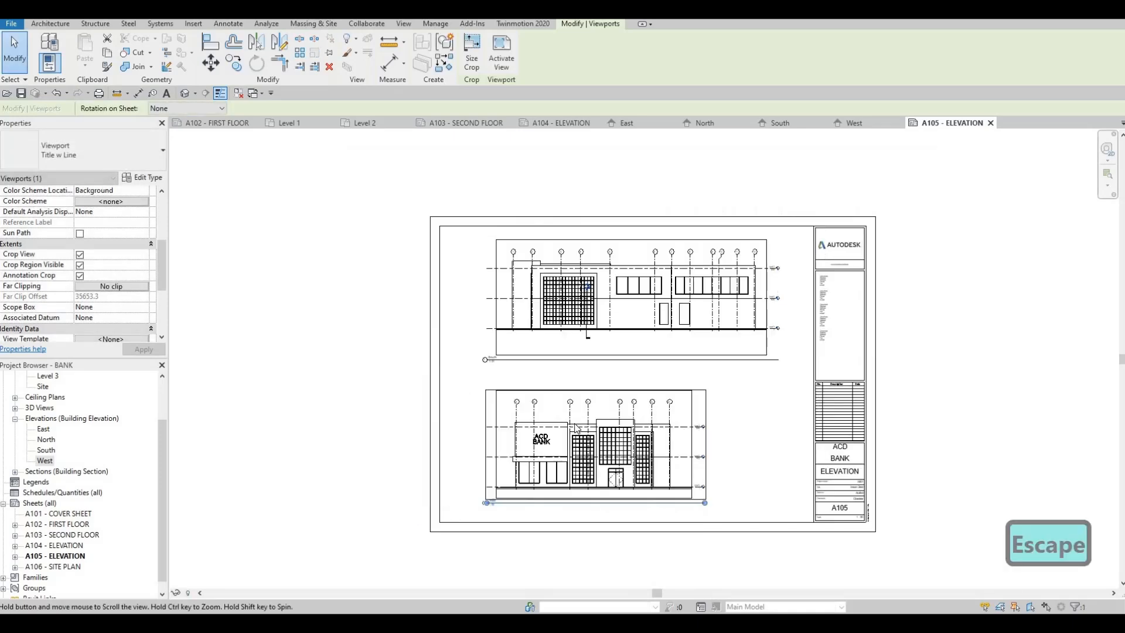
key("Escape")
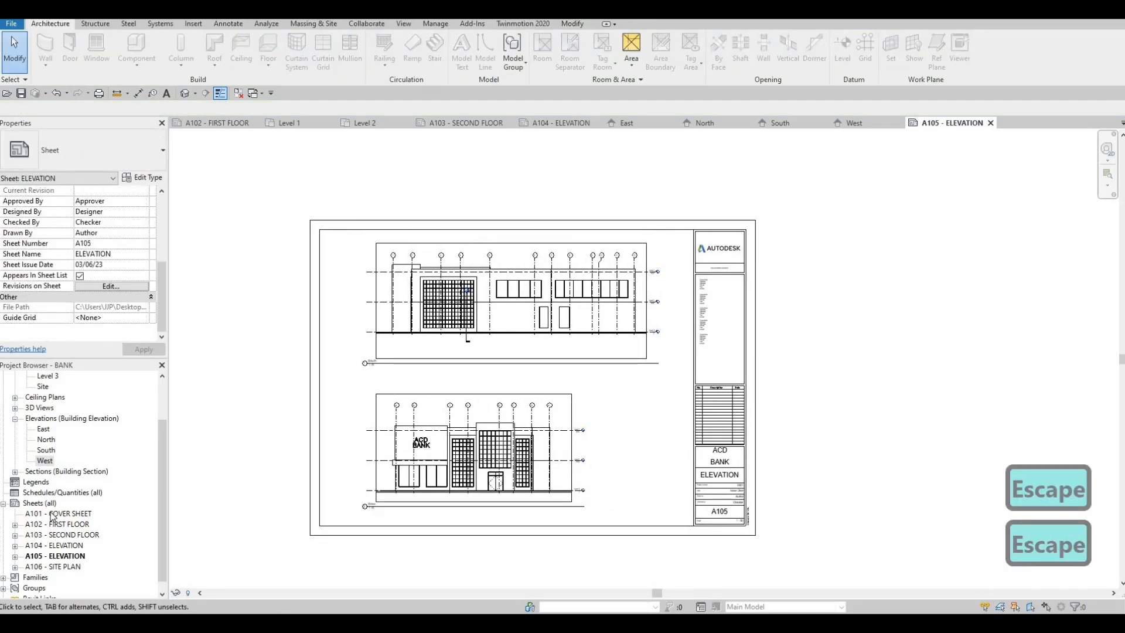
Step: Open sheet A101 - COVER SHEET
double_click(53, 515)
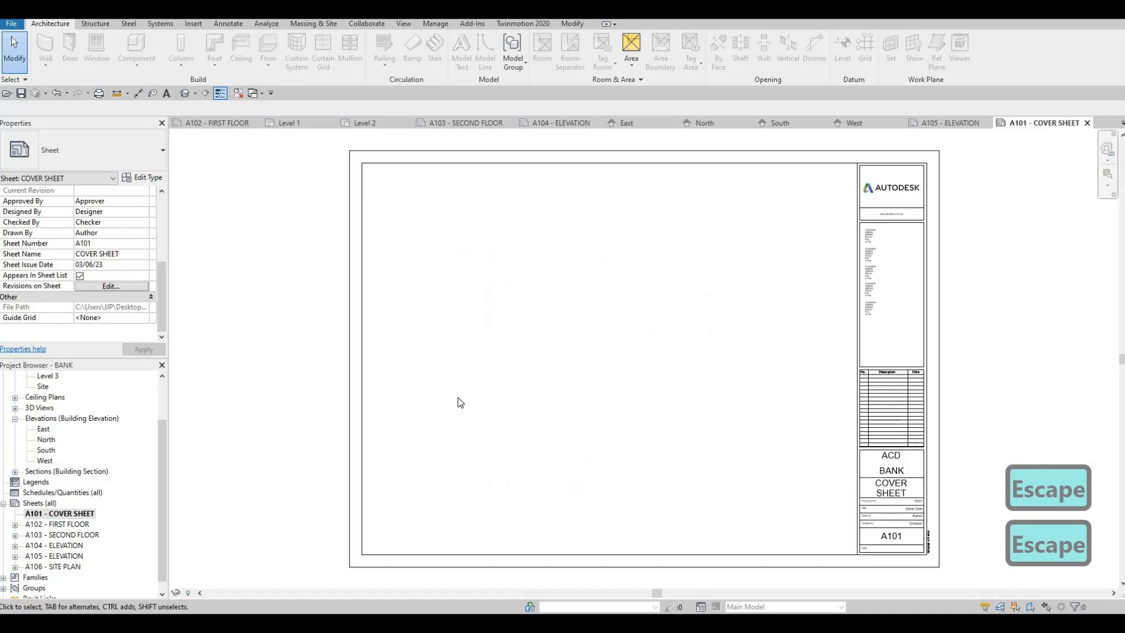
scroll(411, 427, "down", 1)
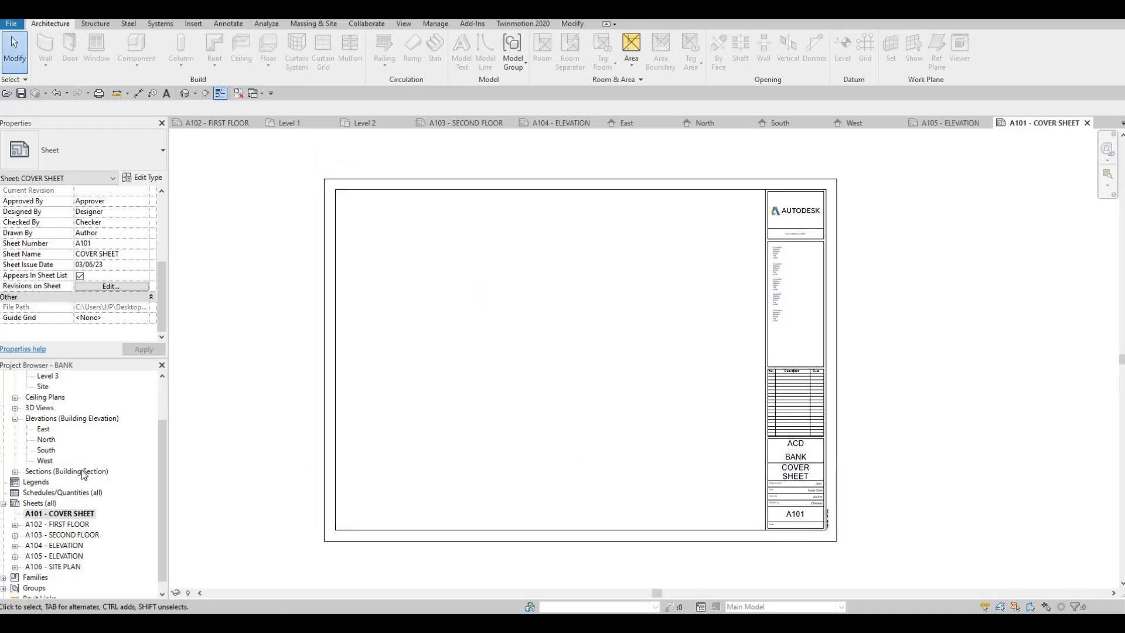
Step: In the Site floor plan, place a perspective camera beside the southwest parking island, aimed northeast across the building
scroll(69, 469, "up", 2)
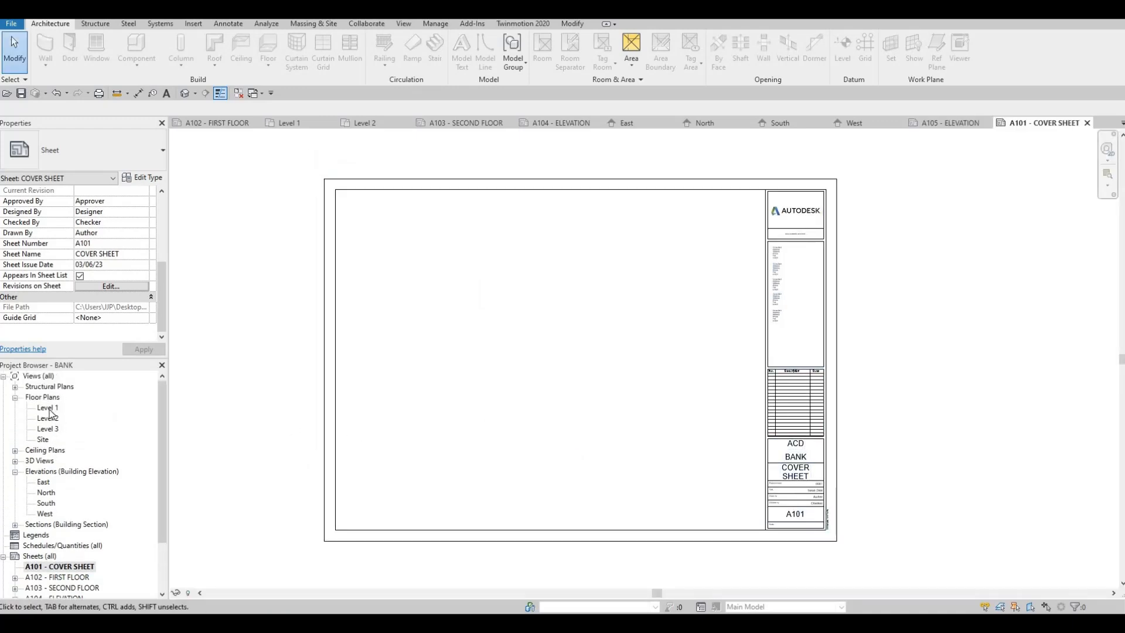
double_click(48, 409)
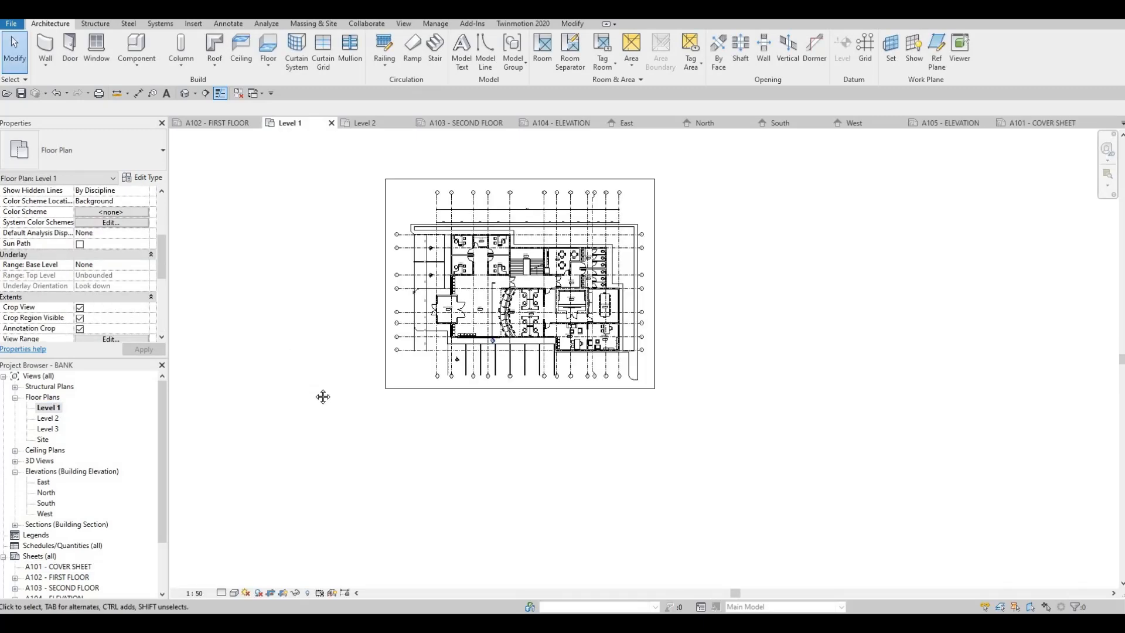
double_click(44, 439)
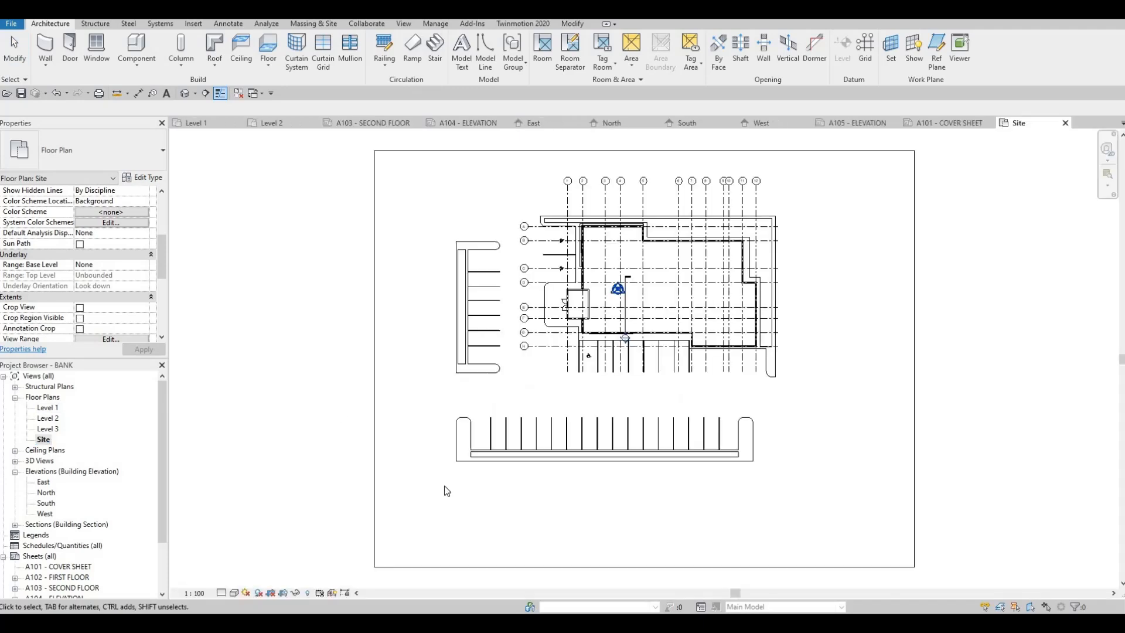
left_click(197, 95)
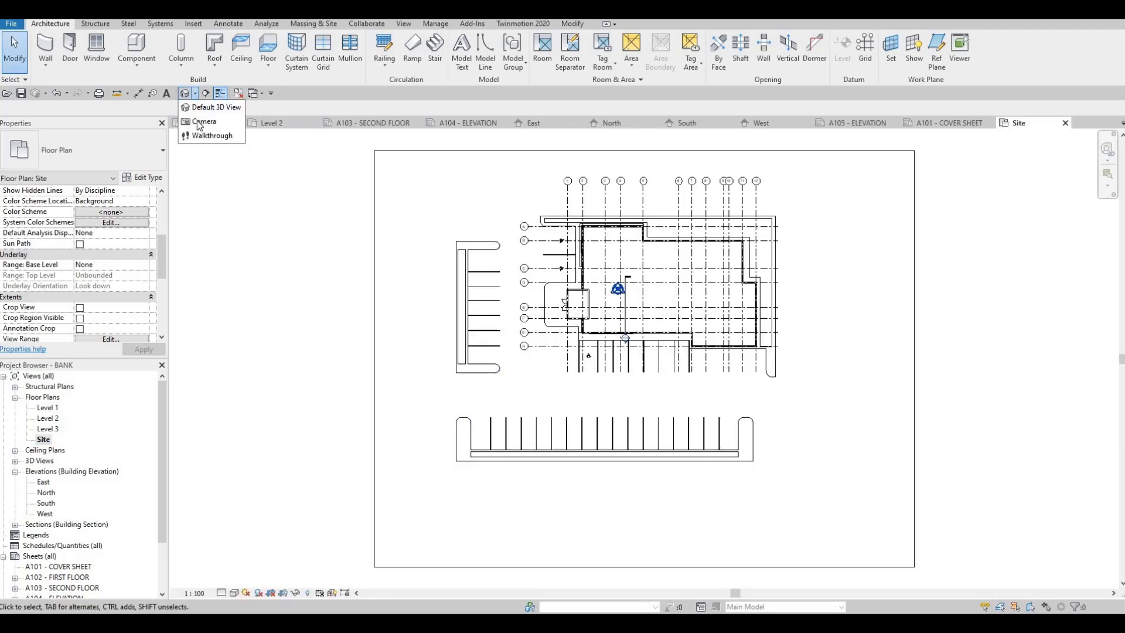
left_click(199, 122)
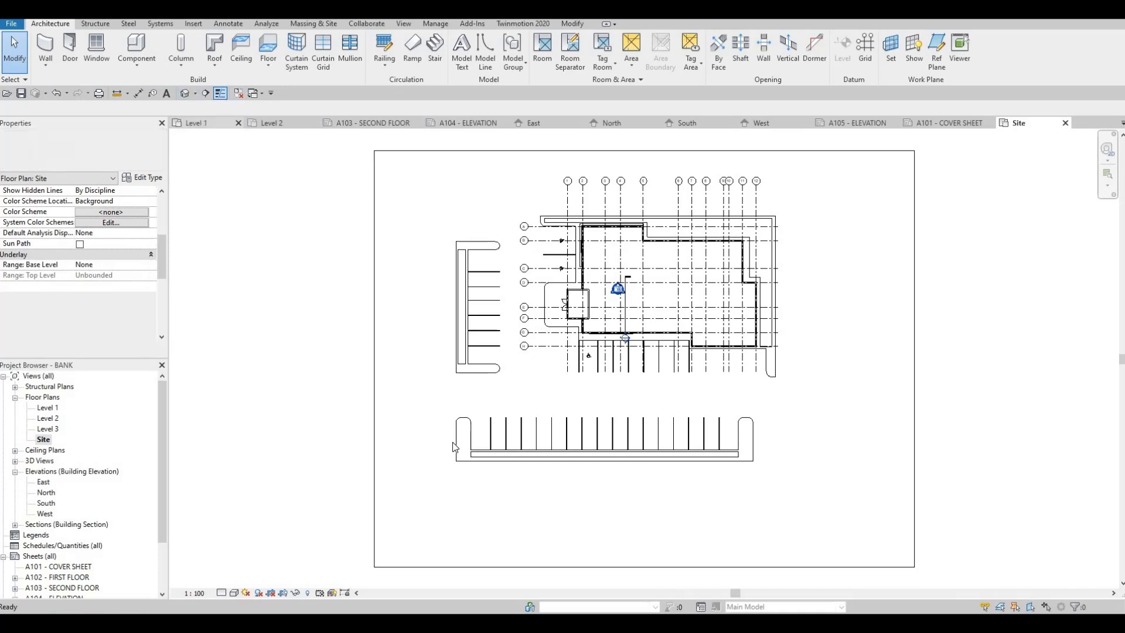
left_click(457, 440)
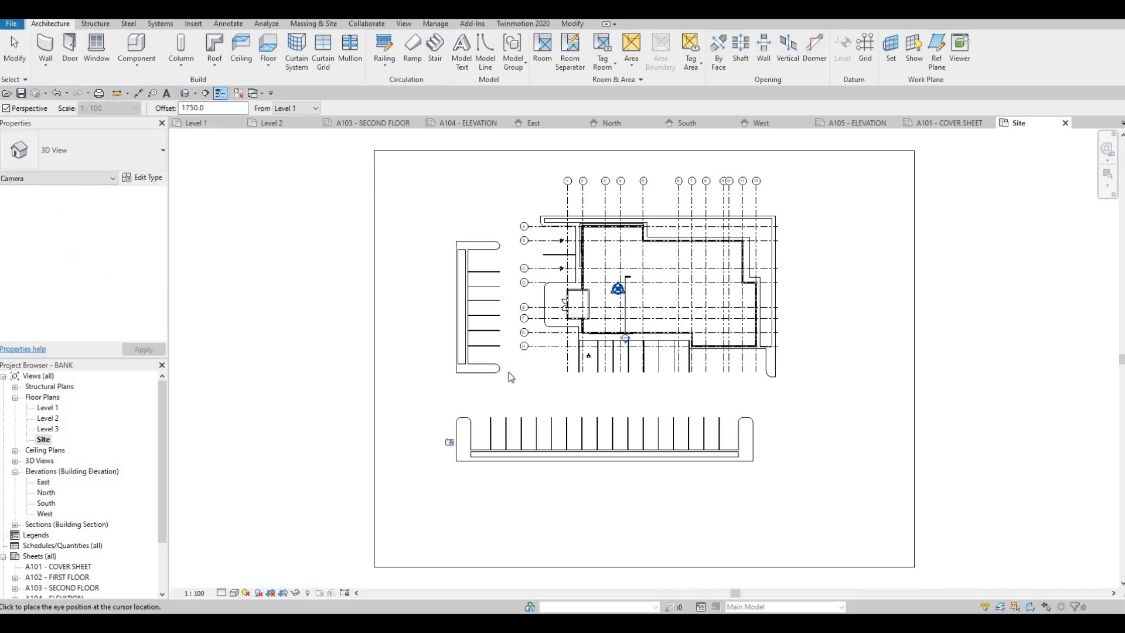
left_click(683, 222)
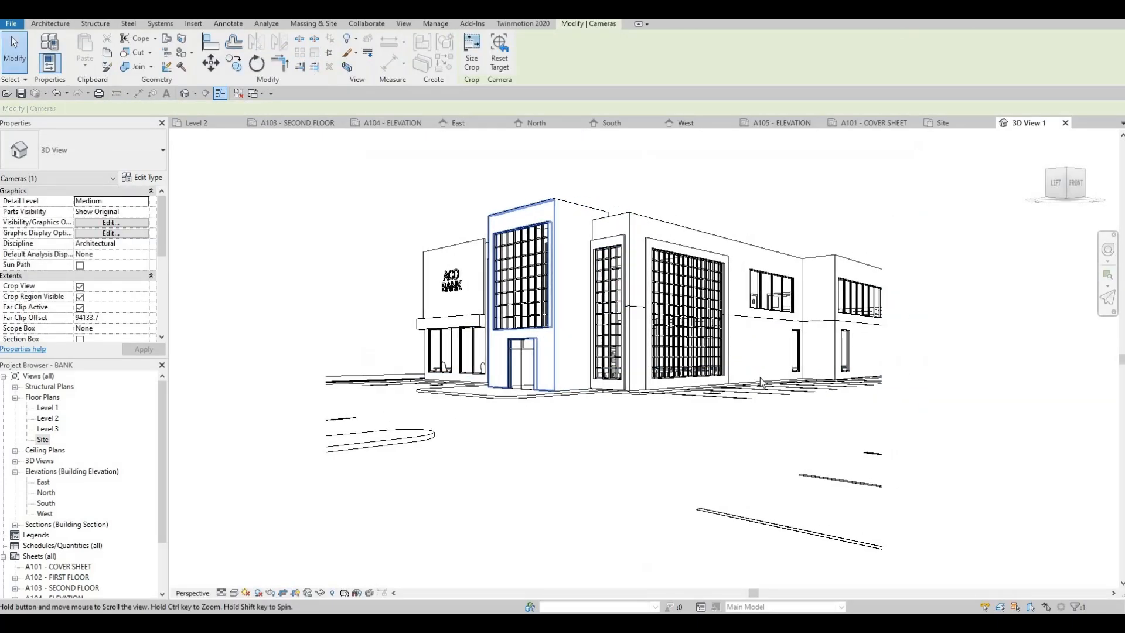
Step: Resize the camera view's crop region to frame the whole building: widen both sides, raise the top edge and pull up the bottom edge
key("Escape")
left_click(782, 359)
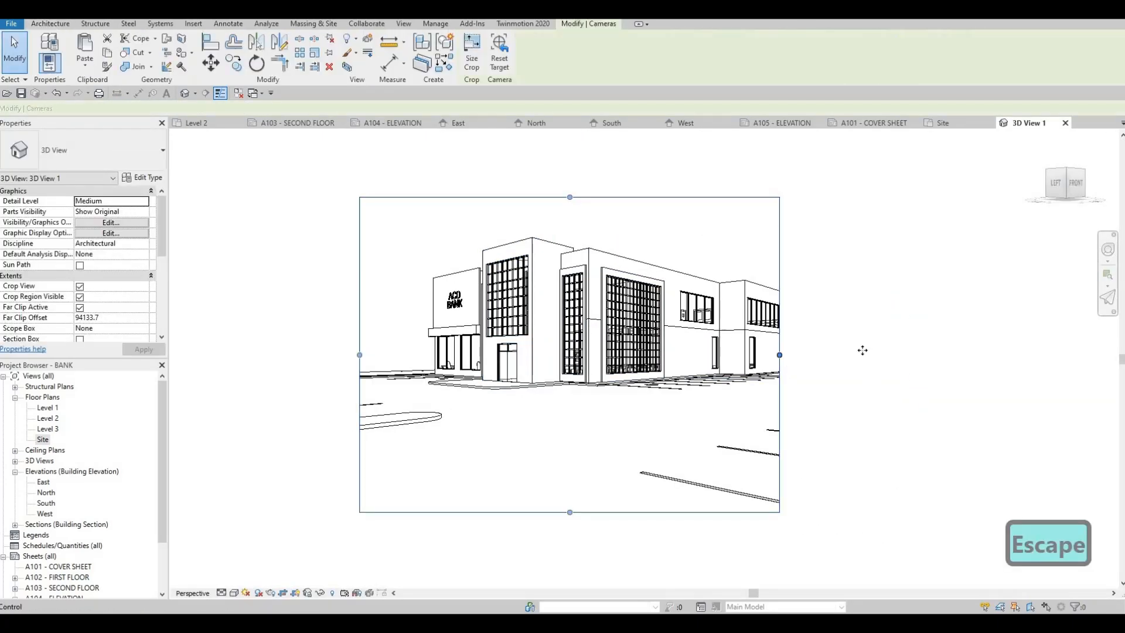
left_click_drag(867, 351, 864, 355)
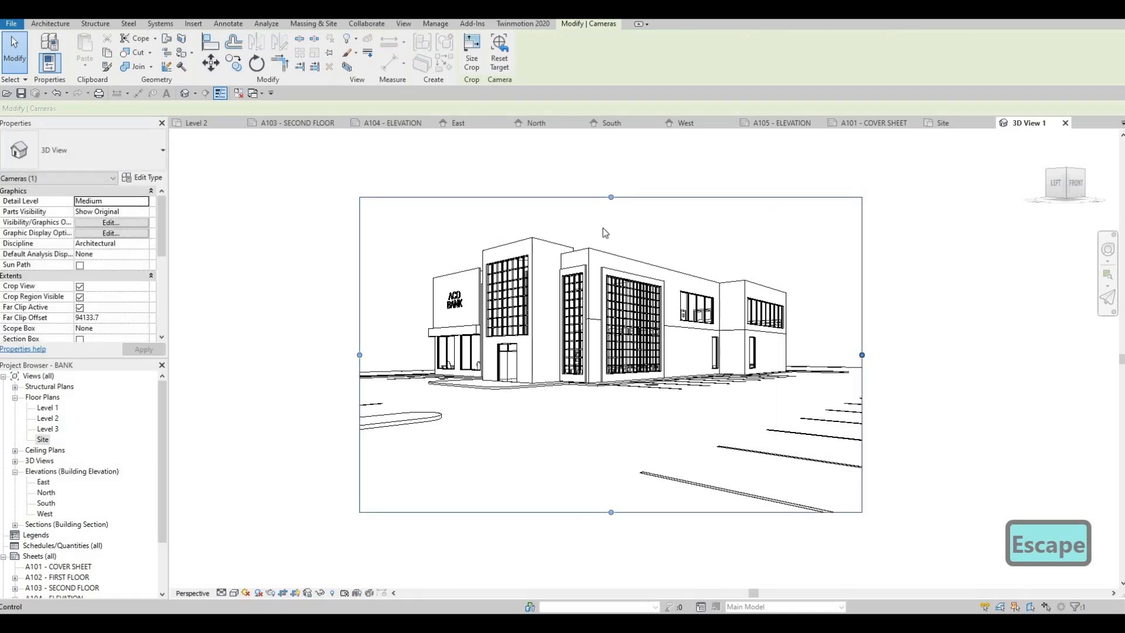
left_click_drag(606, 208, 603, 184)
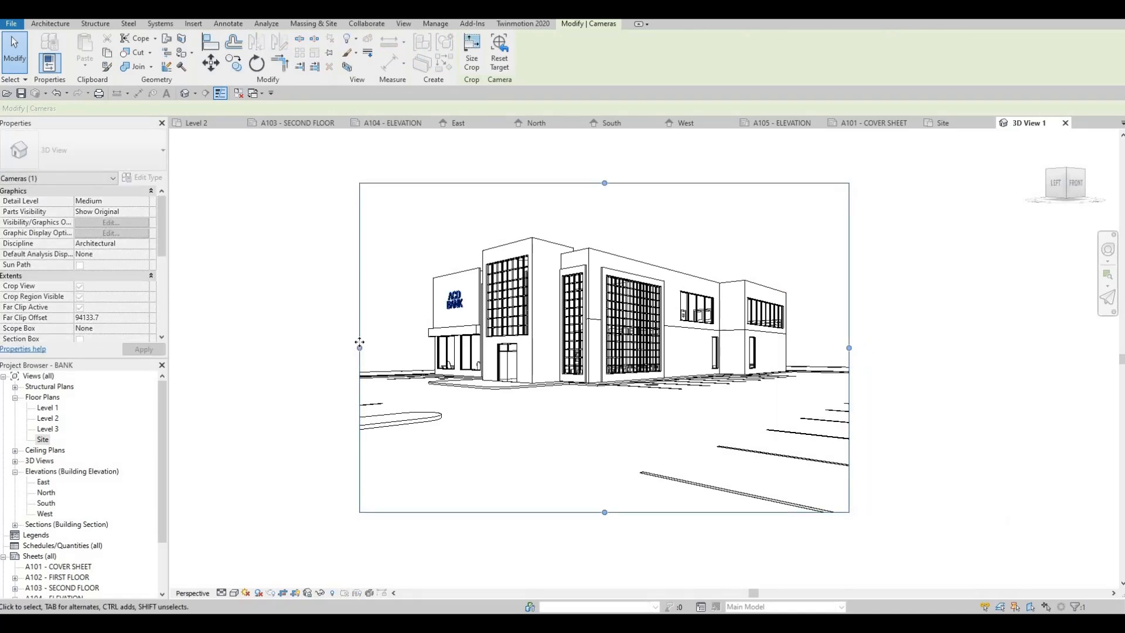
left_click_drag(605, 512, 543, 459)
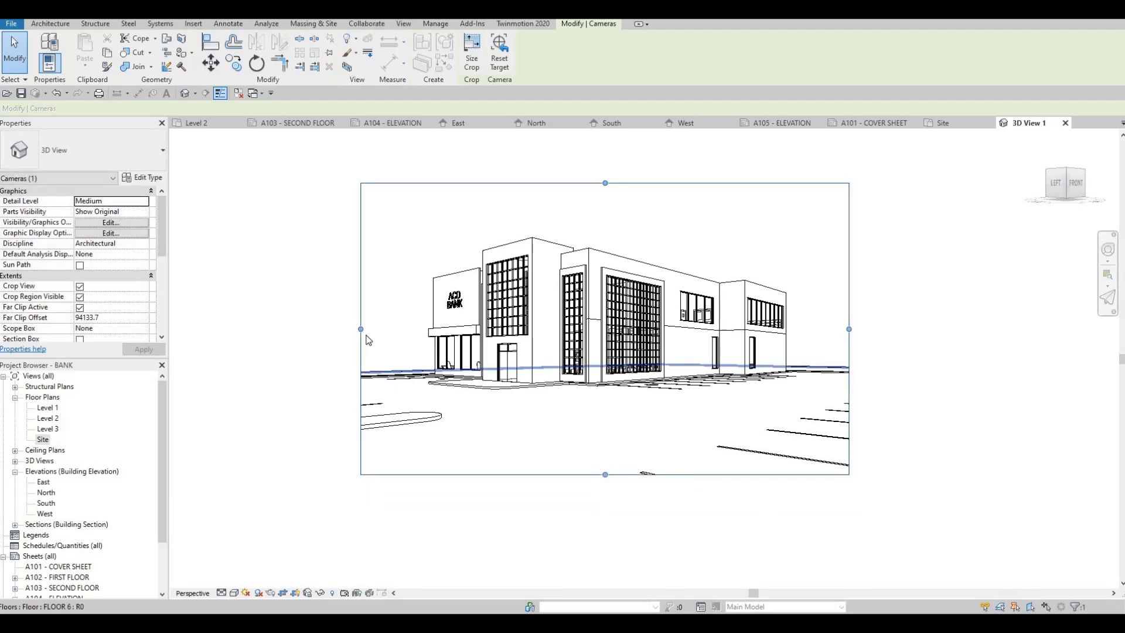
left_click_drag(361, 330, 350, 329)
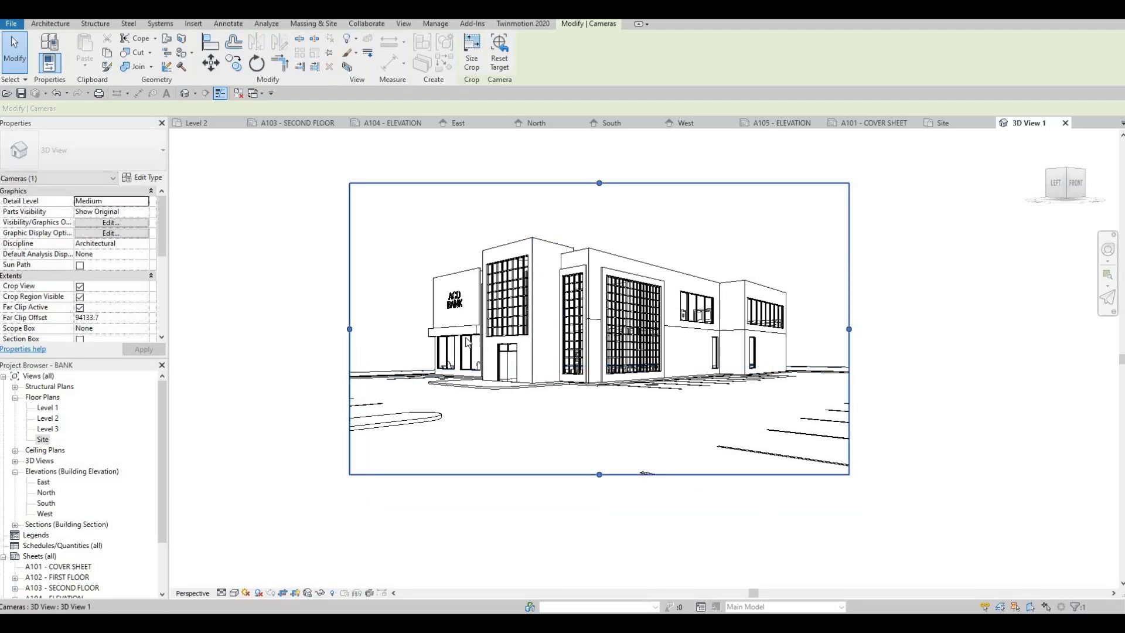
middle_click_drag(382, 435, 440, 412)
scroll(449, 348, "down", 1)
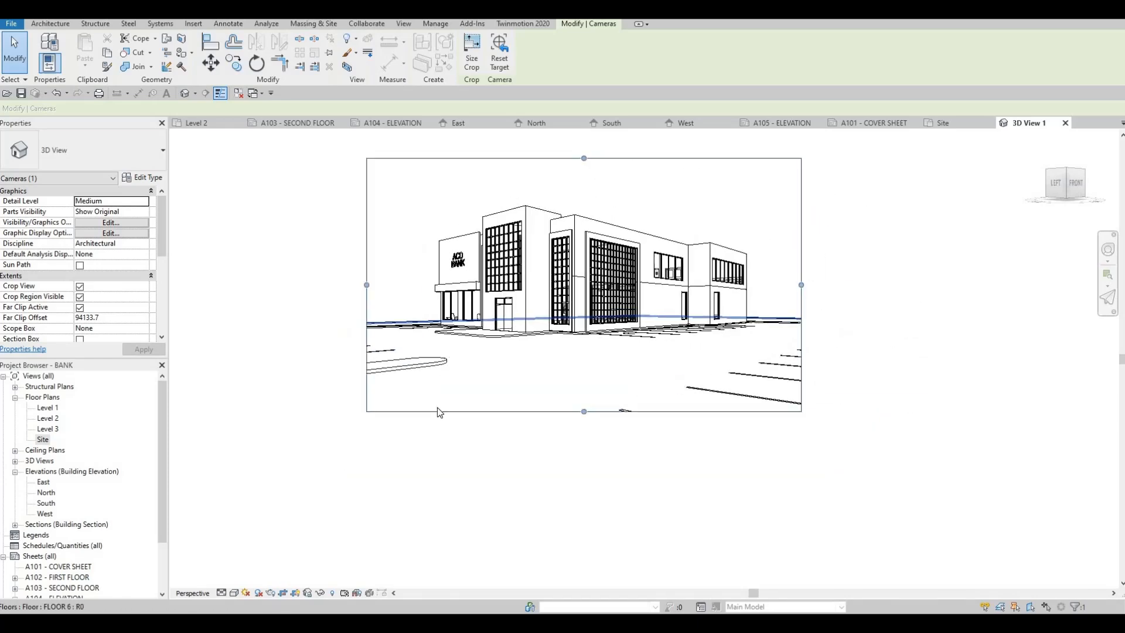
Step: Set the camera view's detail level to Fine and choose a Gradient background in its Graphic Display Options
left_click(221, 594)
left_click(237, 584)
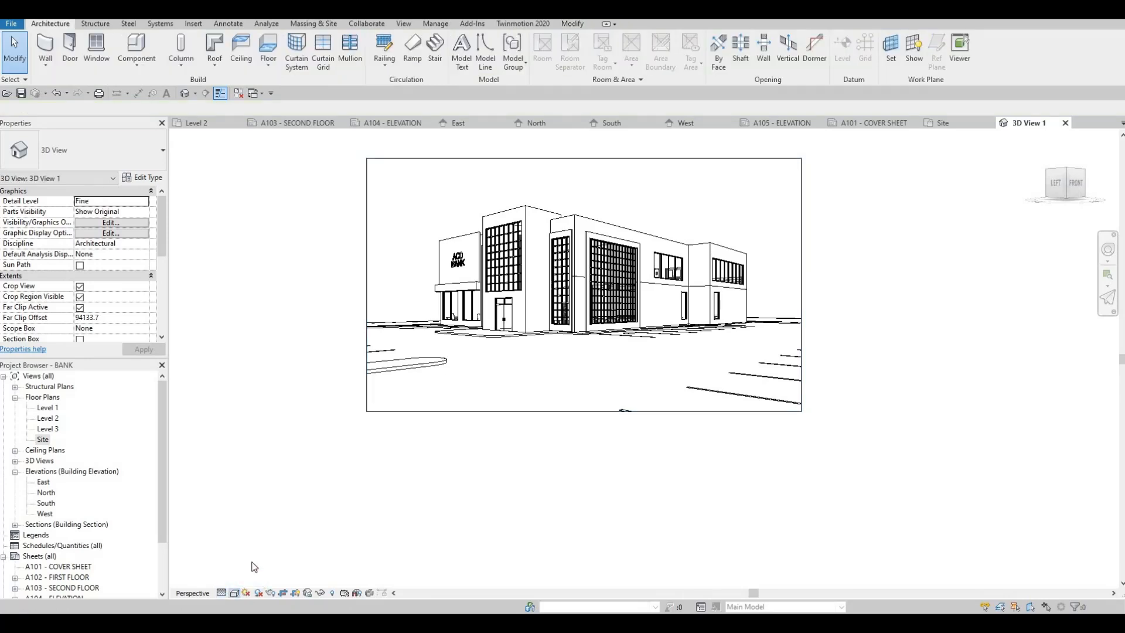
left_click(235, 594)
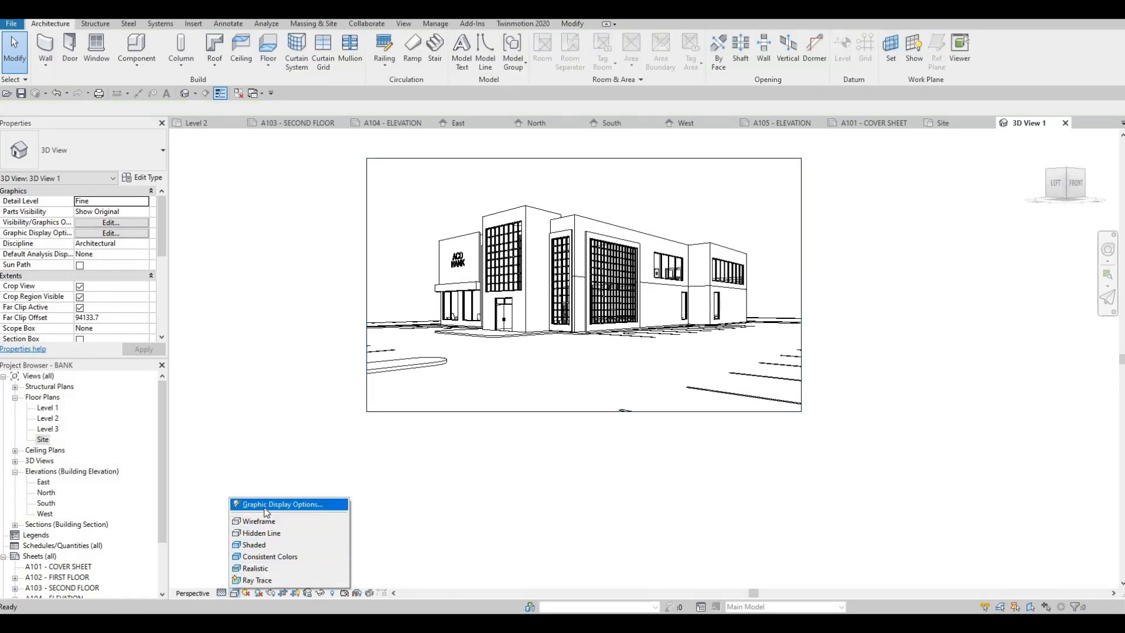
left_click(275, 504)
left_click(474, 367)
left_click(546, 383)
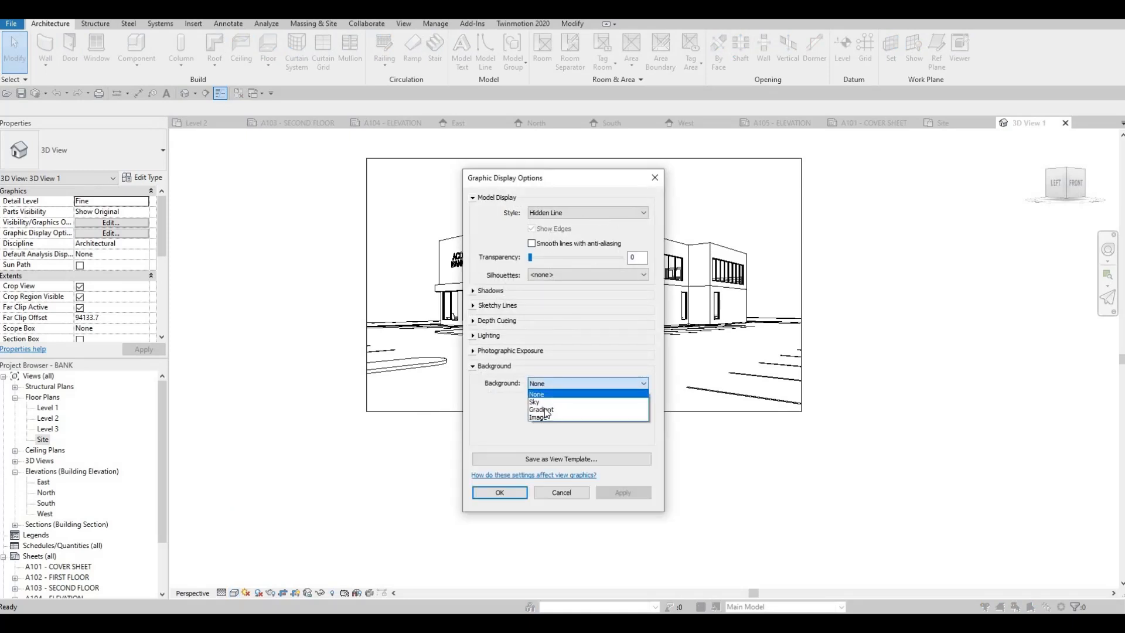
key("Return")
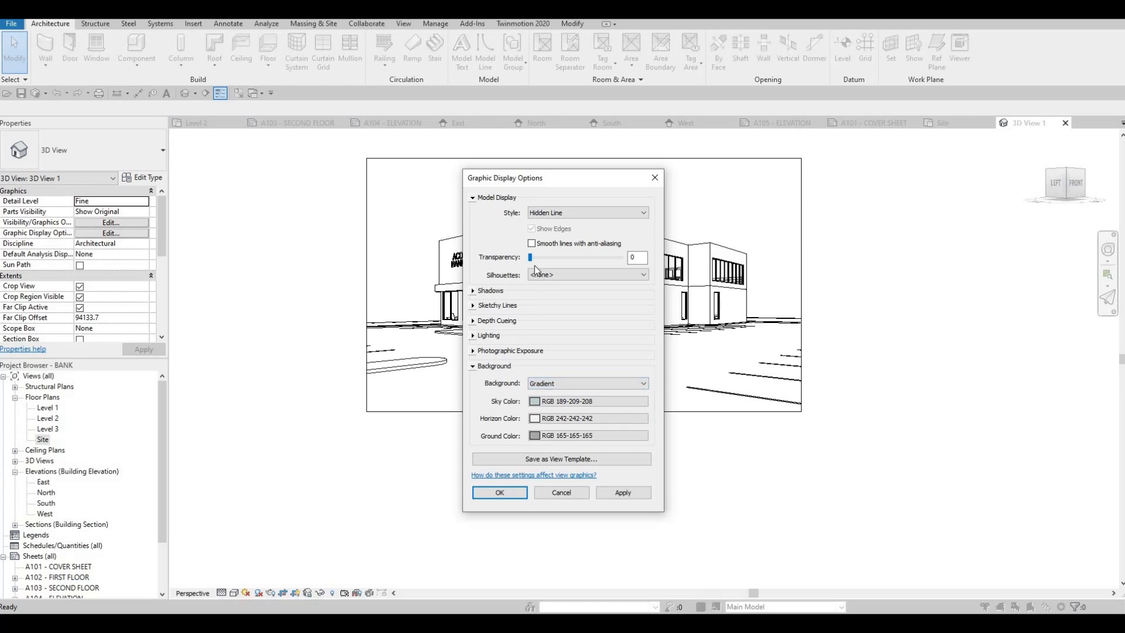
Step: Enable cast shadows, ambient shadows and sketchy lines with jitter 2 and extension 3, and apply the graphic display options
left_click(473, 292)
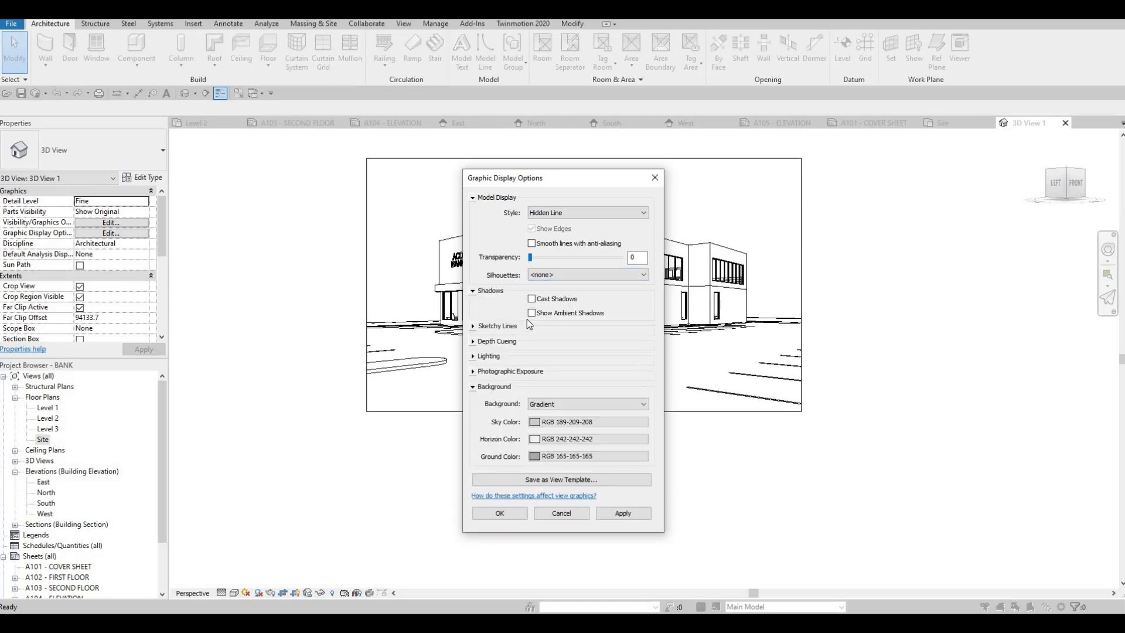
left_click(532, 299)
left_click(532, 327)
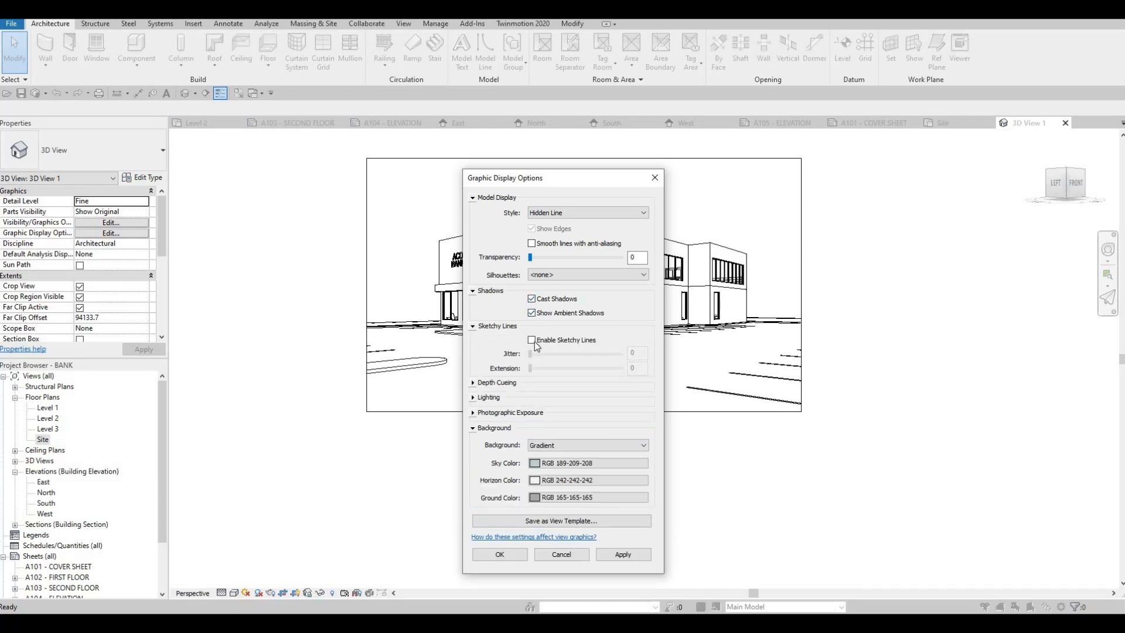
left_click(532, 340)
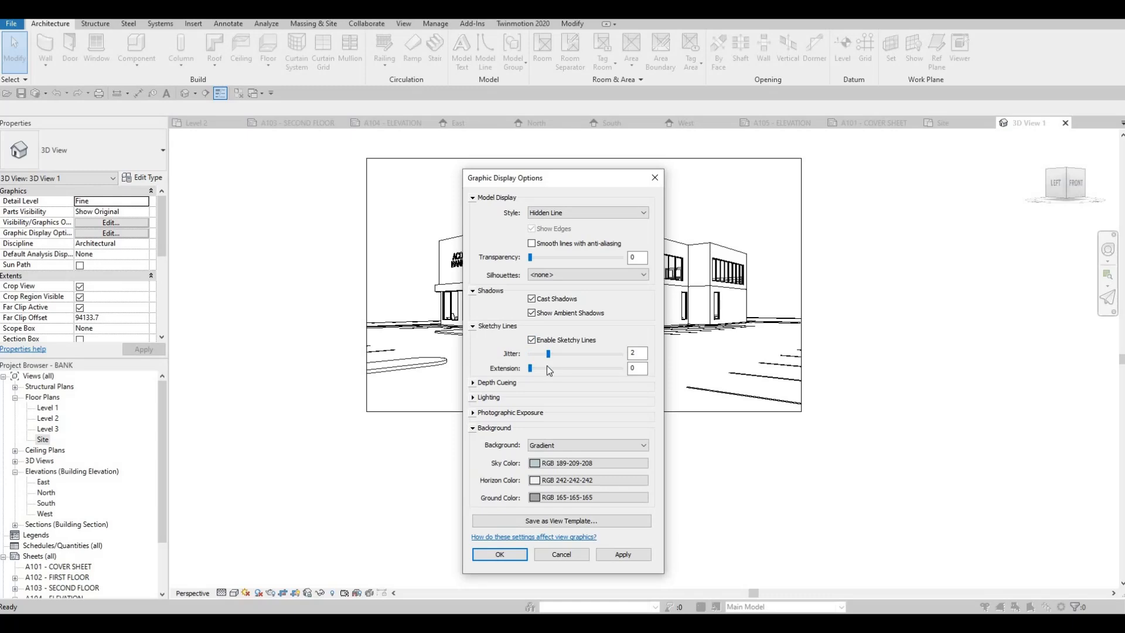
left_click(553, 367)
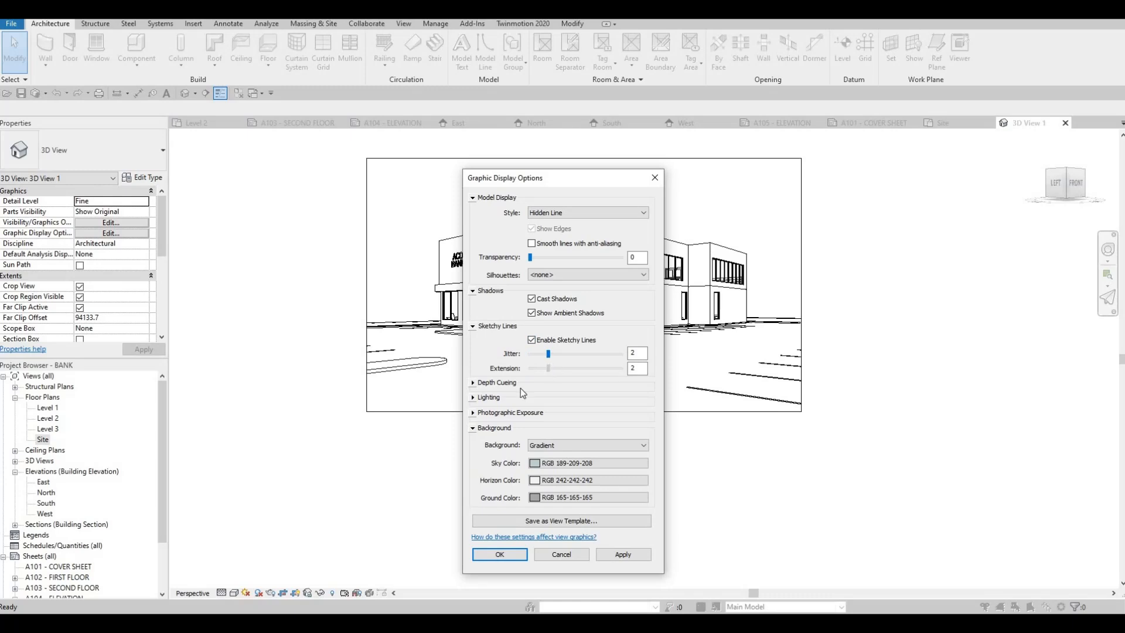
left_click(480, 385)
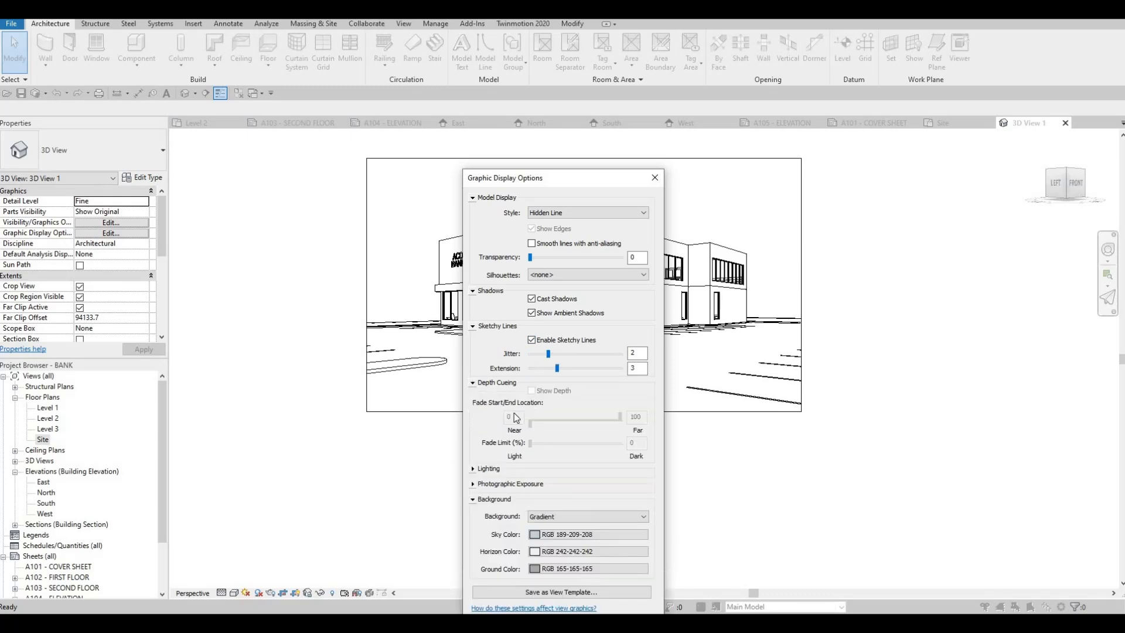
left_click(474, 470)
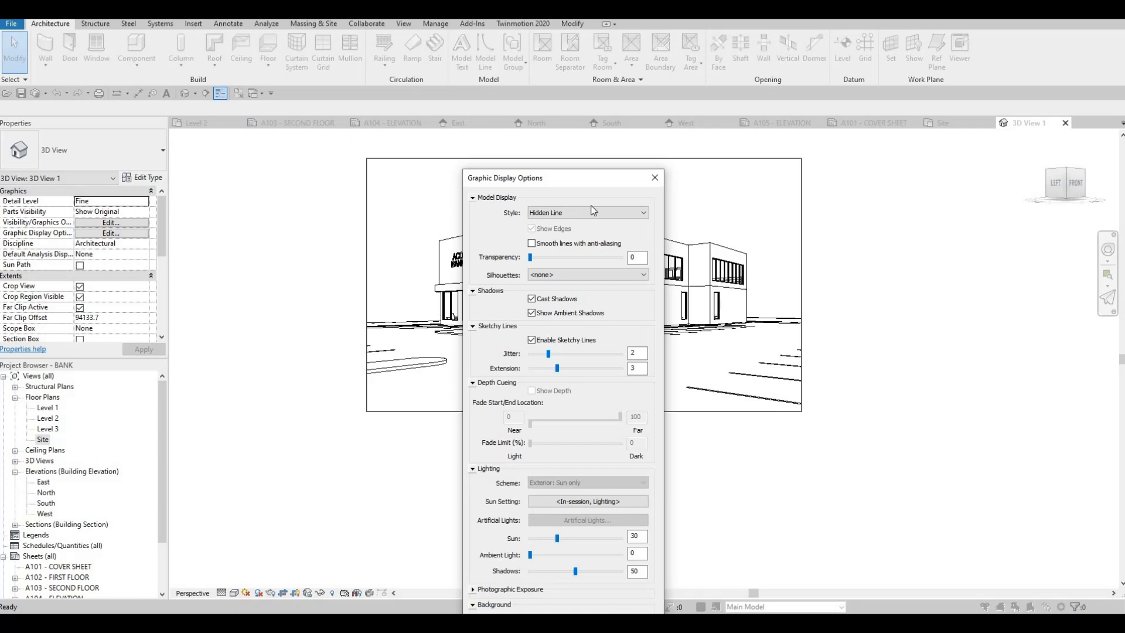
left_click(480, 604)
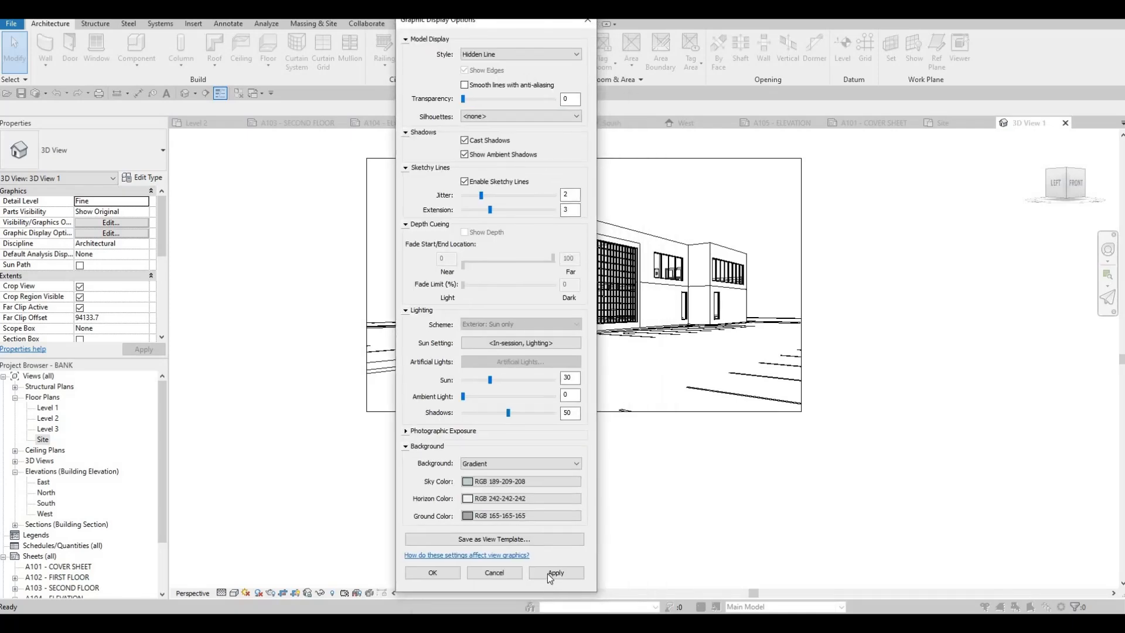
left_click(551, 578)
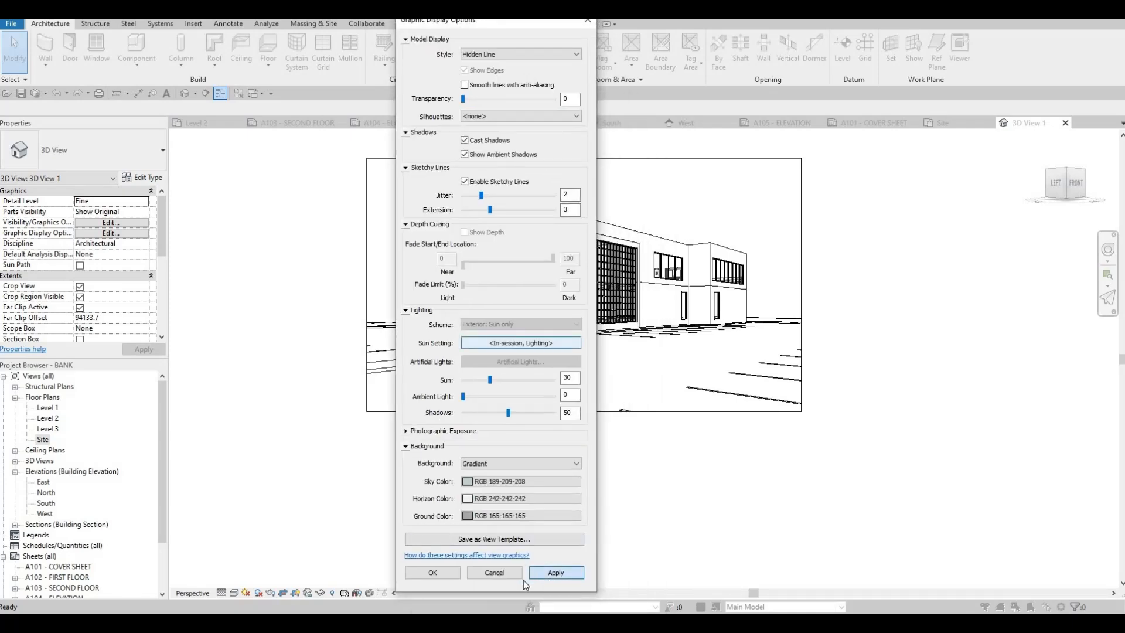
left_click(449, 575)
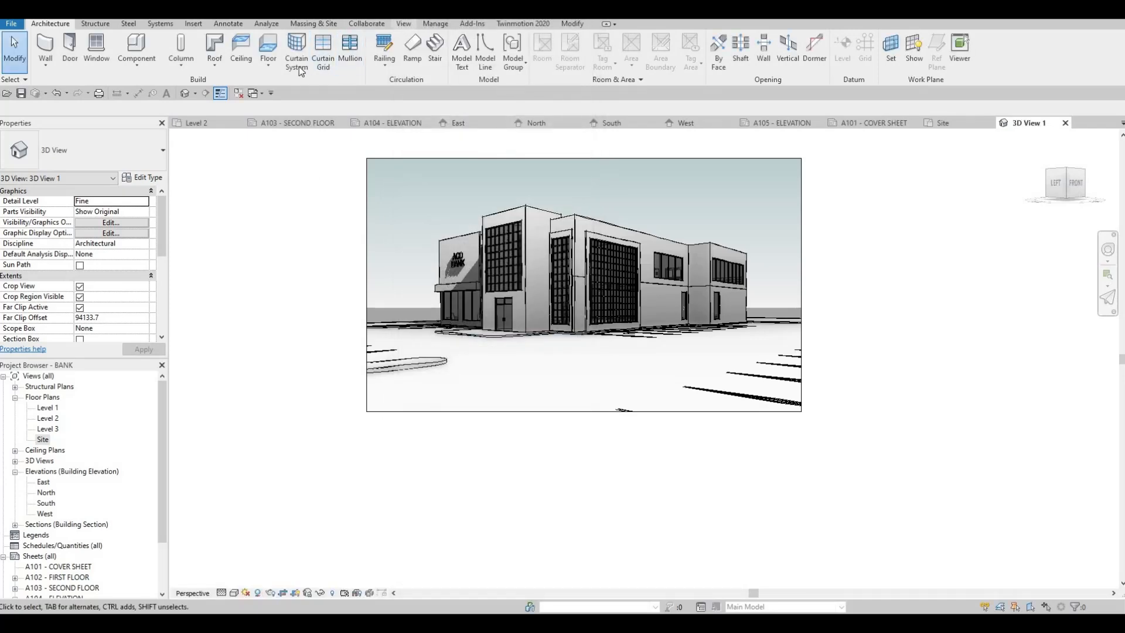
Step: Render the camera view at Medium quality
left_click(403, 23)
middle_click_drag(429, 287, 438, 266)
scroll(438, 266, "up", 2)
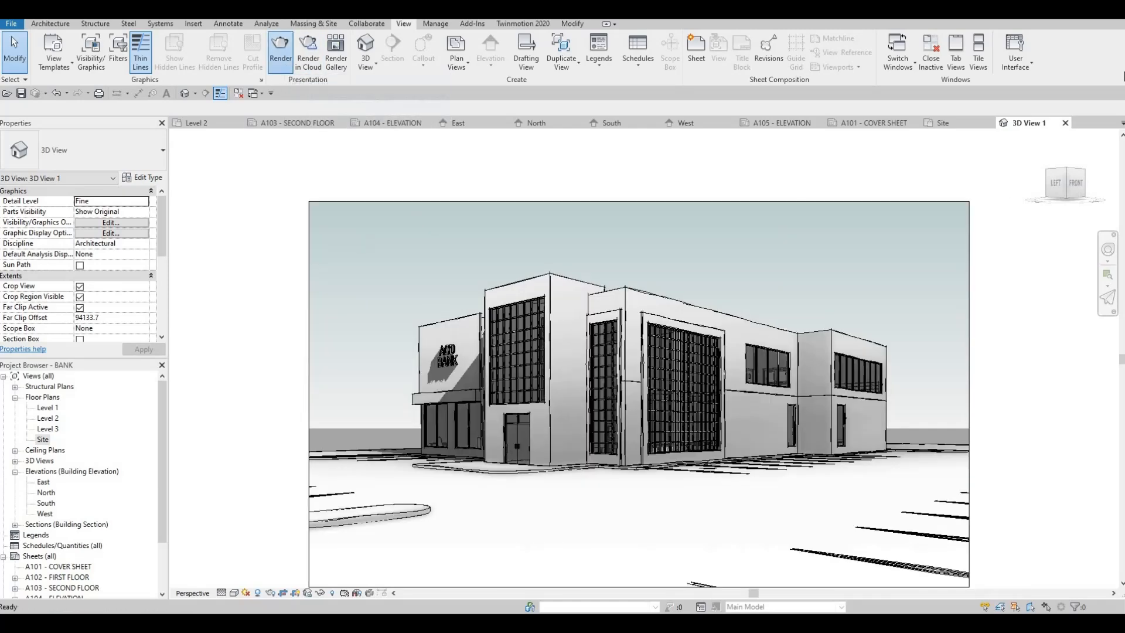
key("r")
key("r")
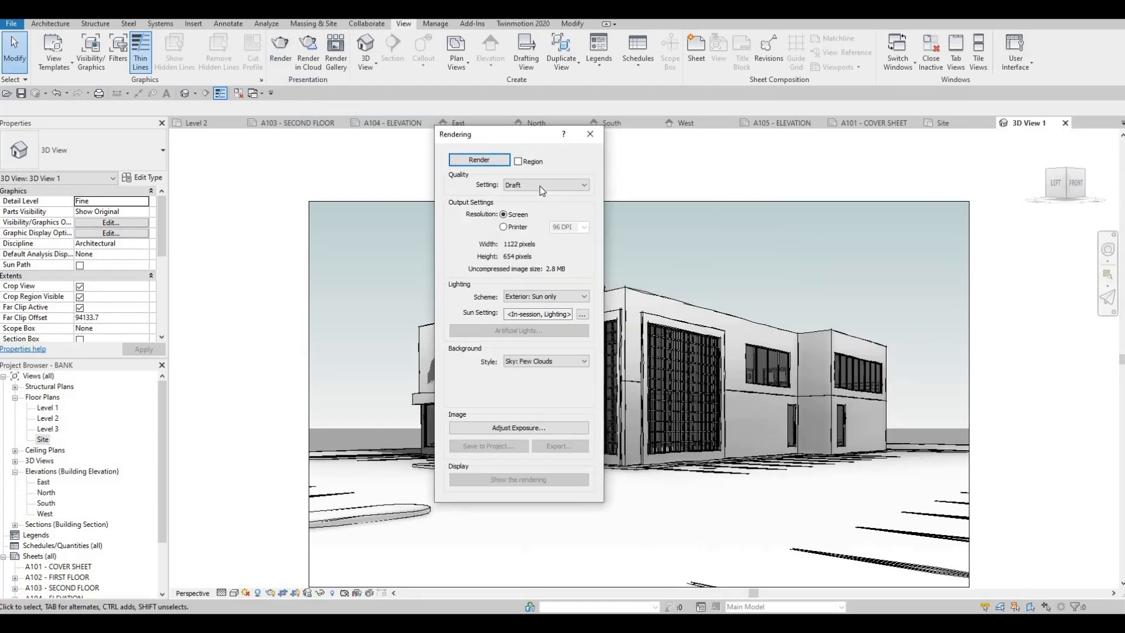
left_click(536, 185)
left_click(519, 203)
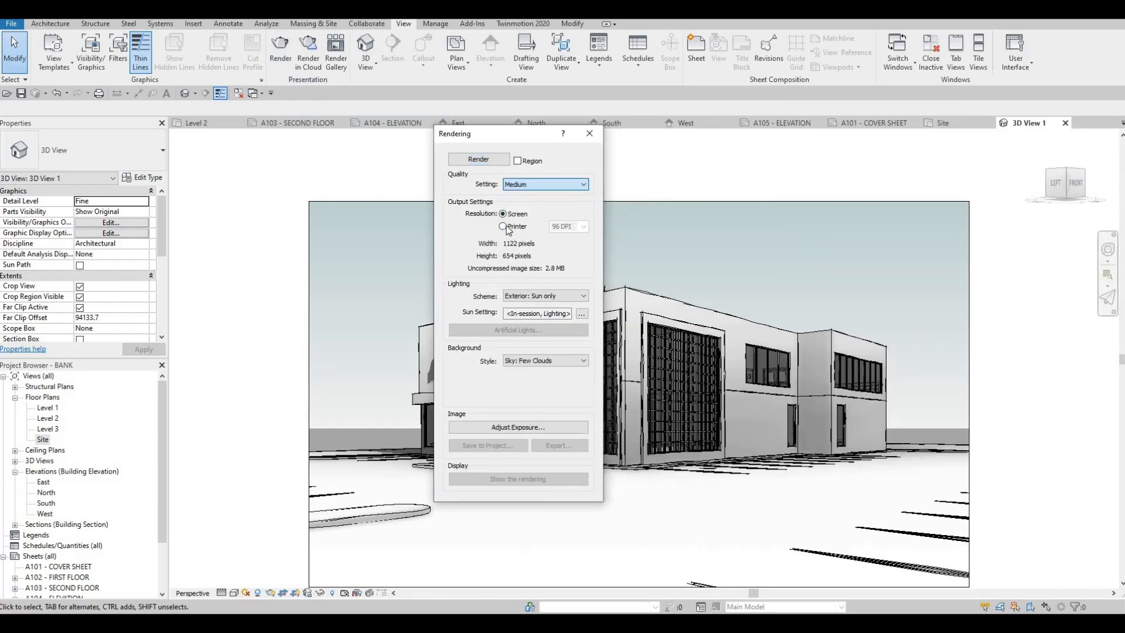
left_click(476, 160)
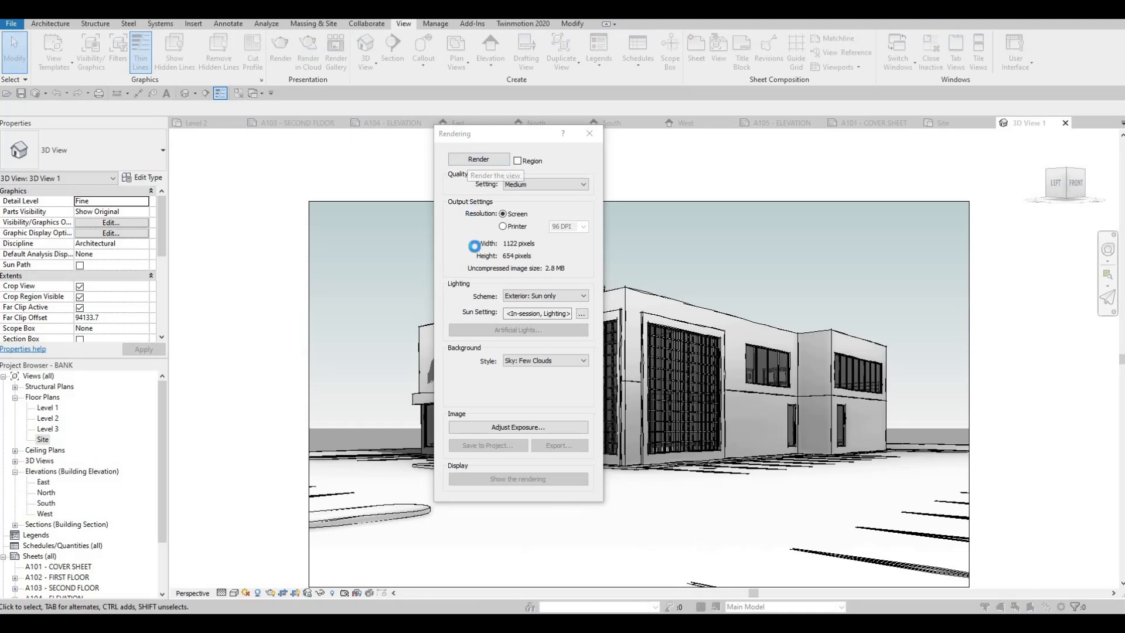
key("F1")
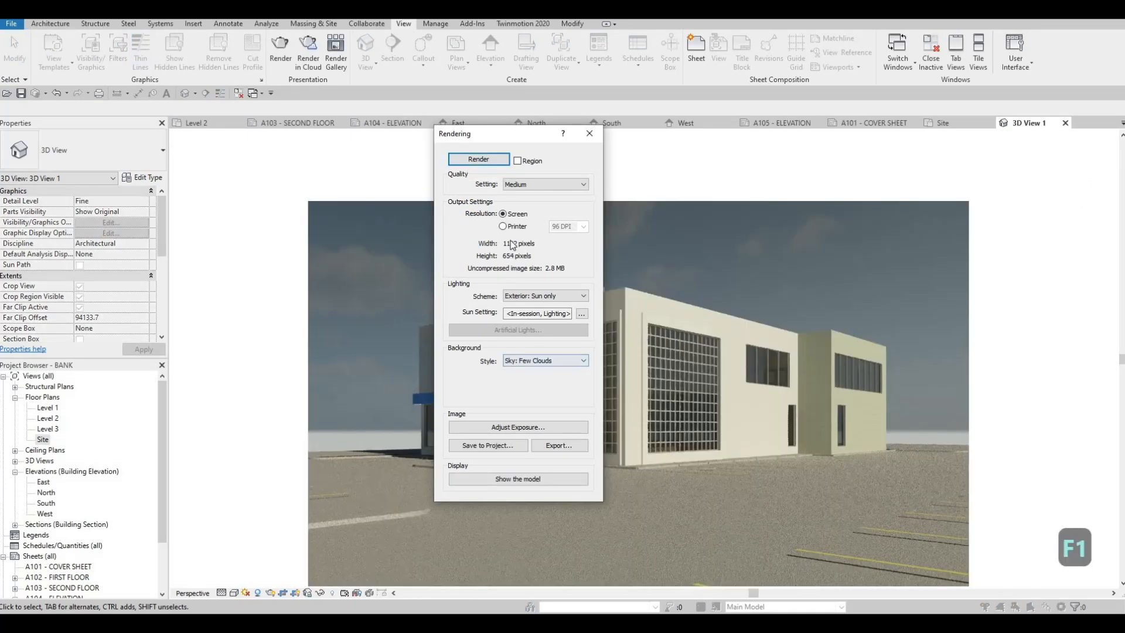
Step: Save the rendered image to the project under the suggested name, expand the Renderings group and close the Rendering dialog
left_click(496, 446)
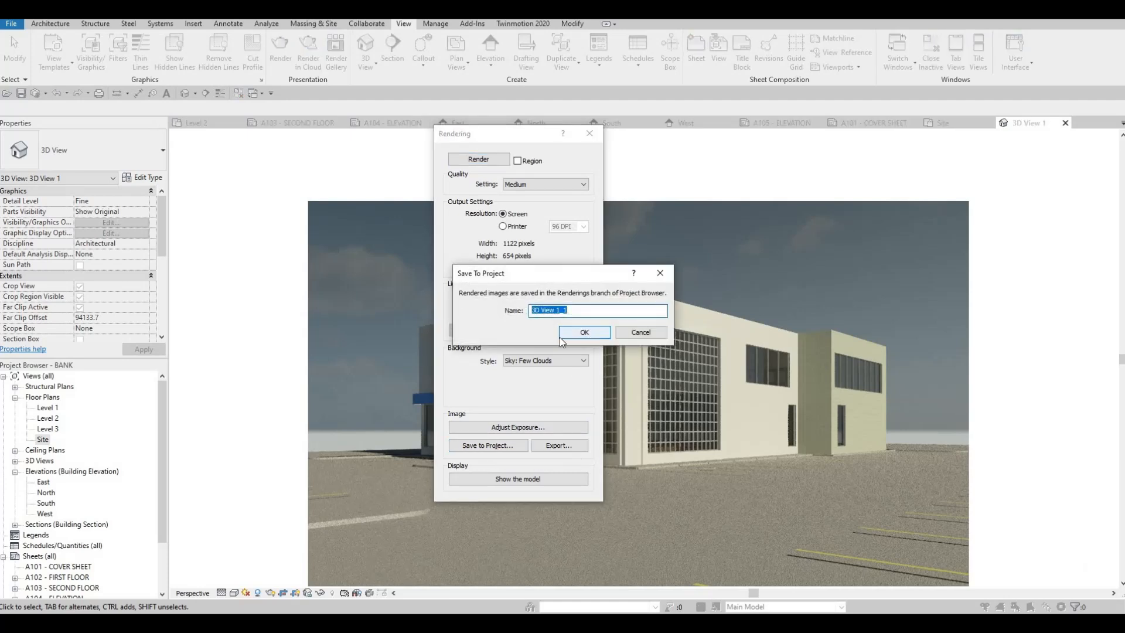
left_click(589, 337)
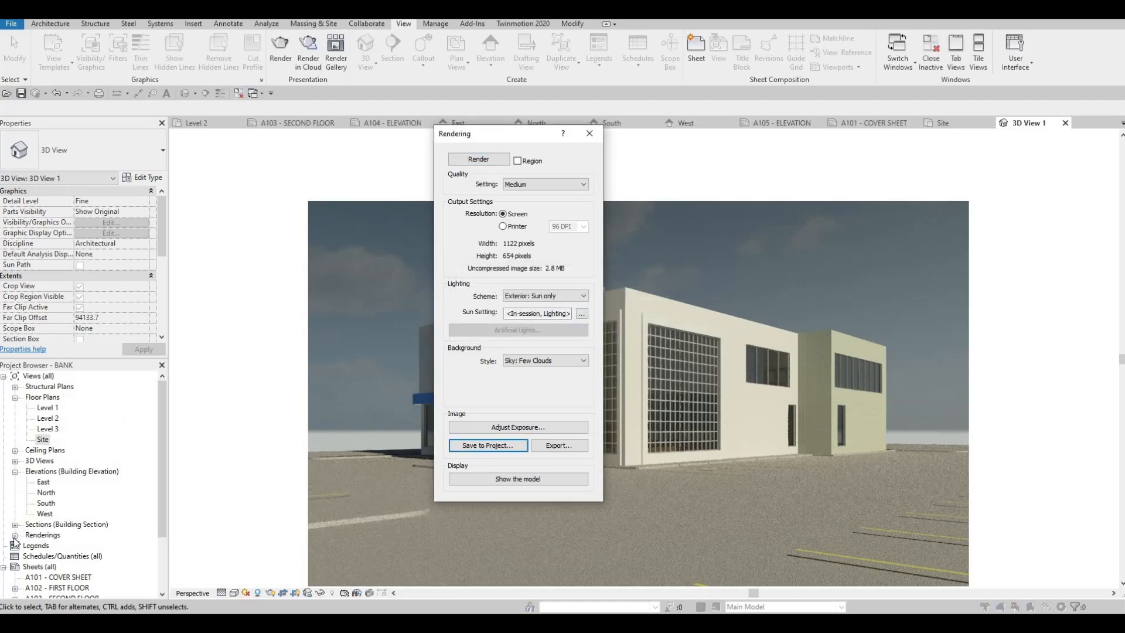
left_click(15, 536)
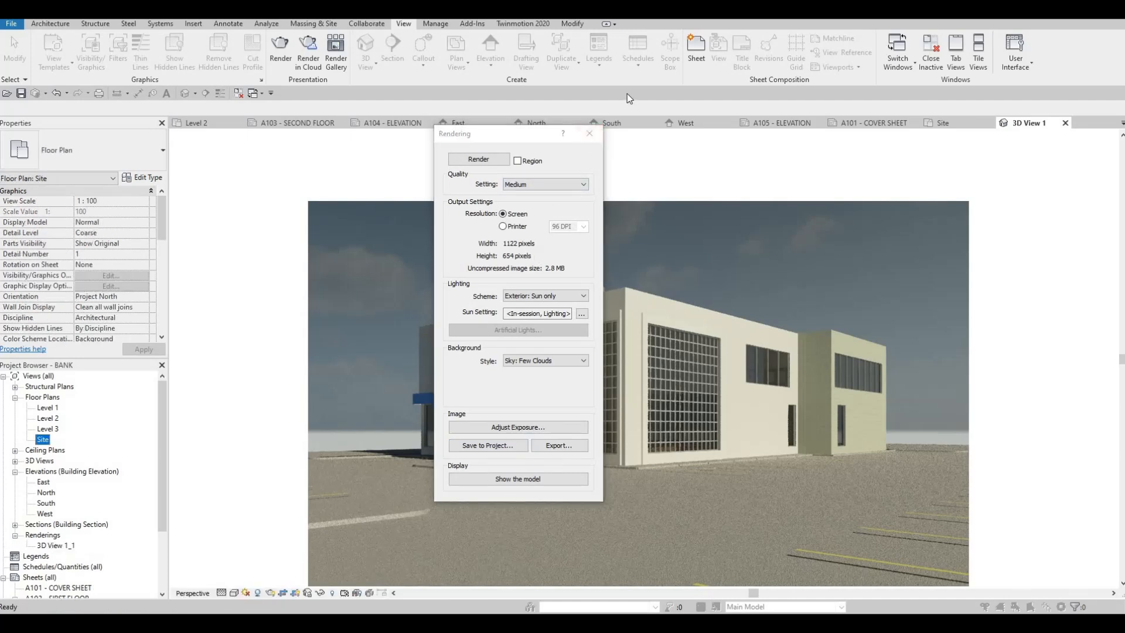
left_click(590, 133)
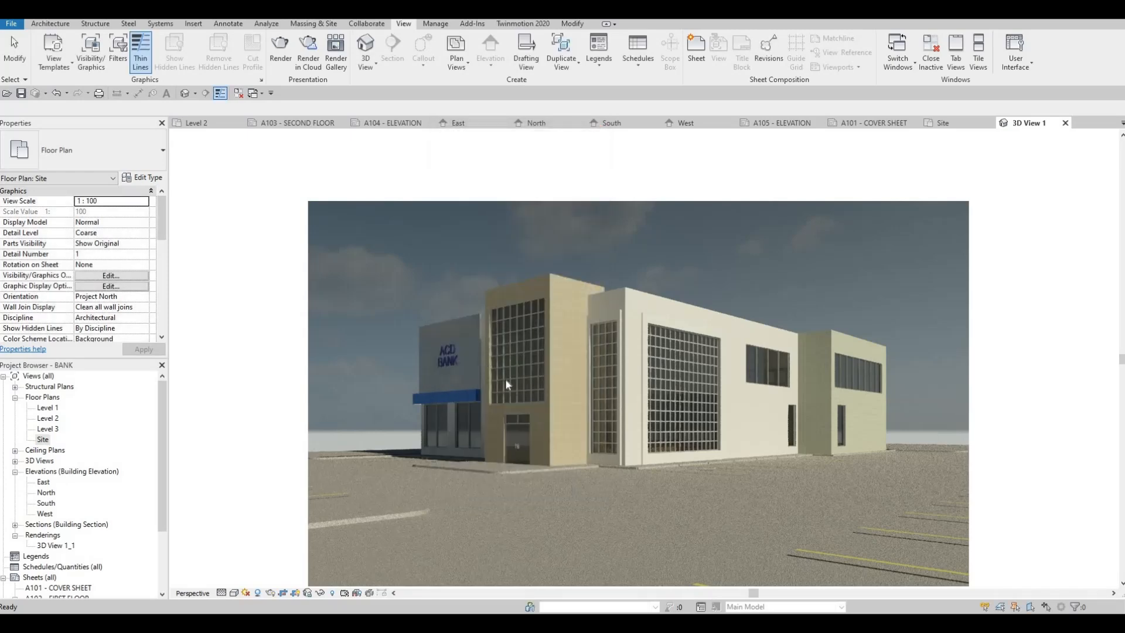
Step: Try the Realistic visual style on the camera view and switch it back to Hidden Line
scroll(504, 372, "down", 1)
scroll(504, 371, "up", 1)
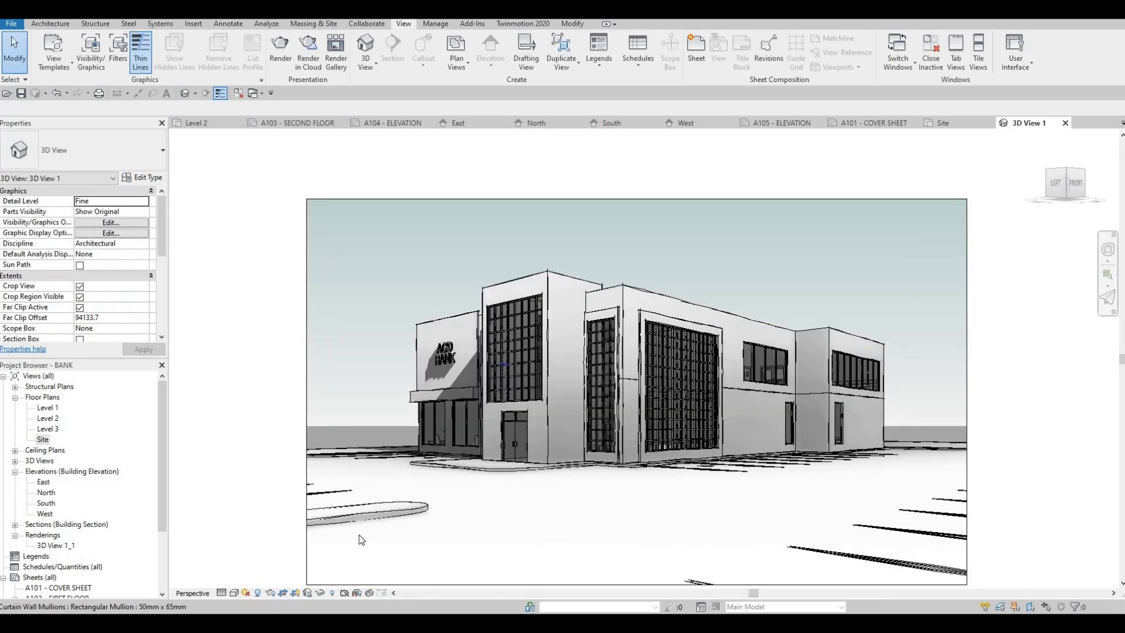
middle_click_drag(365, 538, 365, 480)
left_click(235, 592)
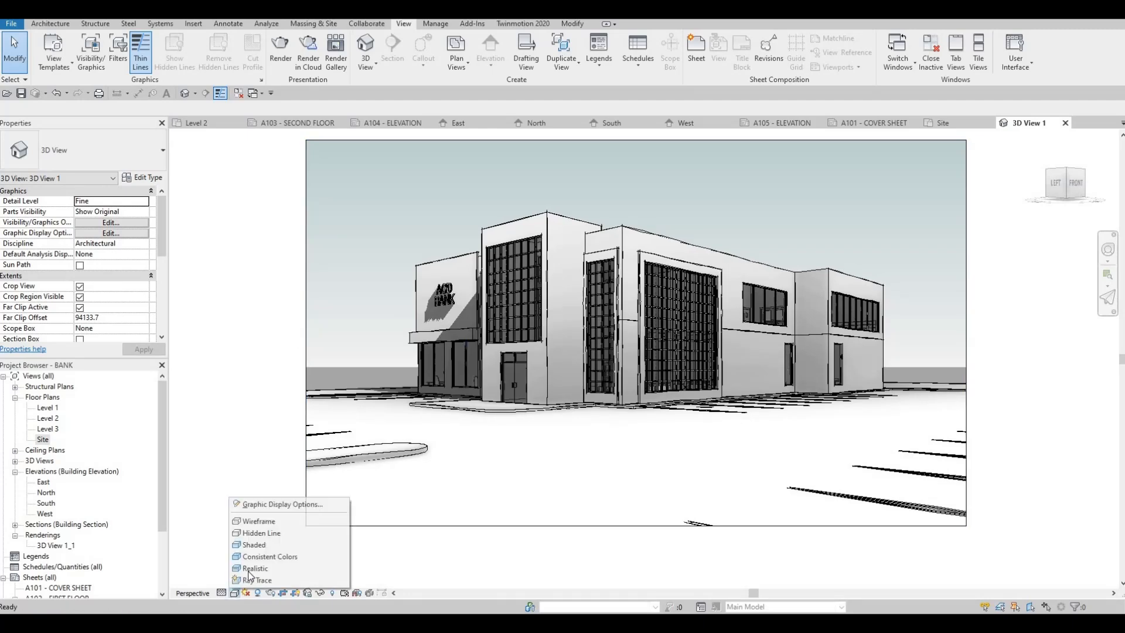
left_click(283, 570)
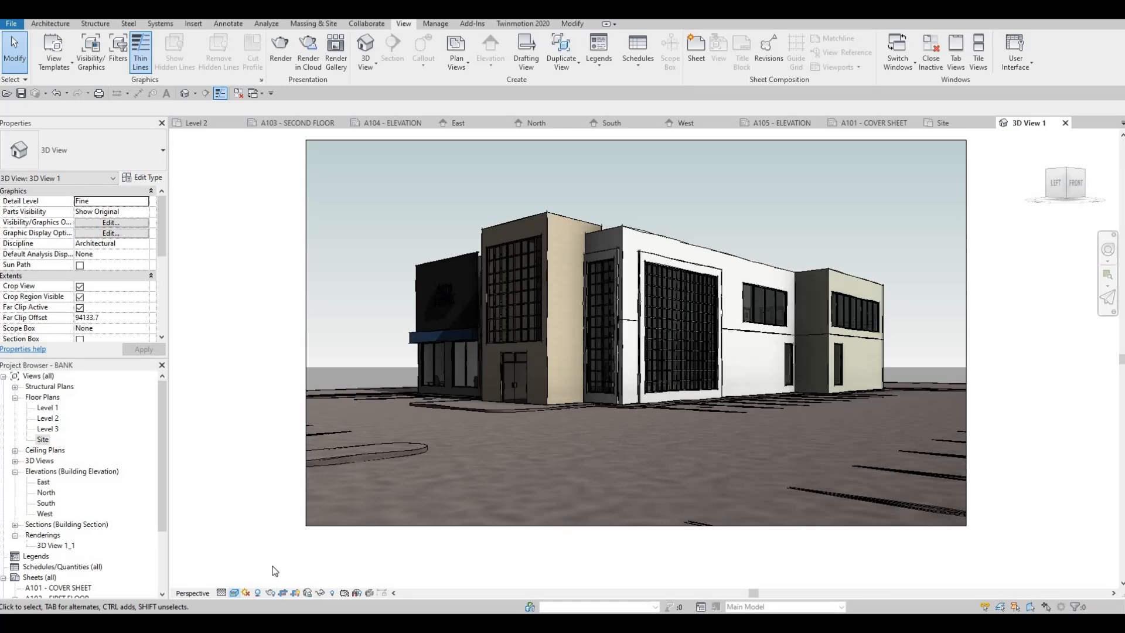
left_click(235, 593)
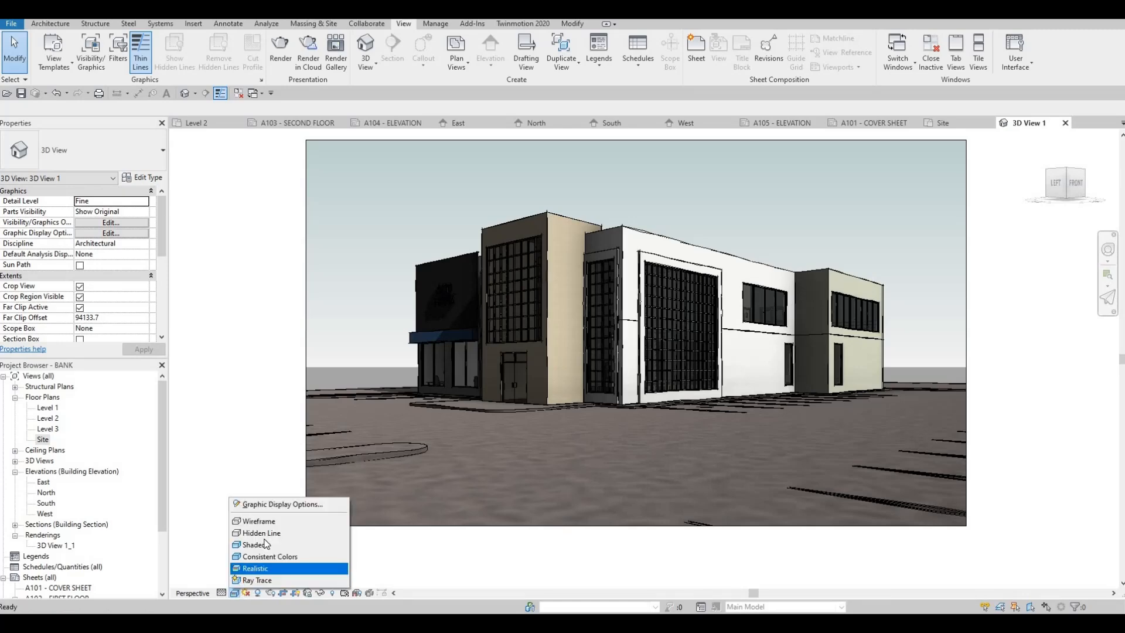
left_click(262, 533)
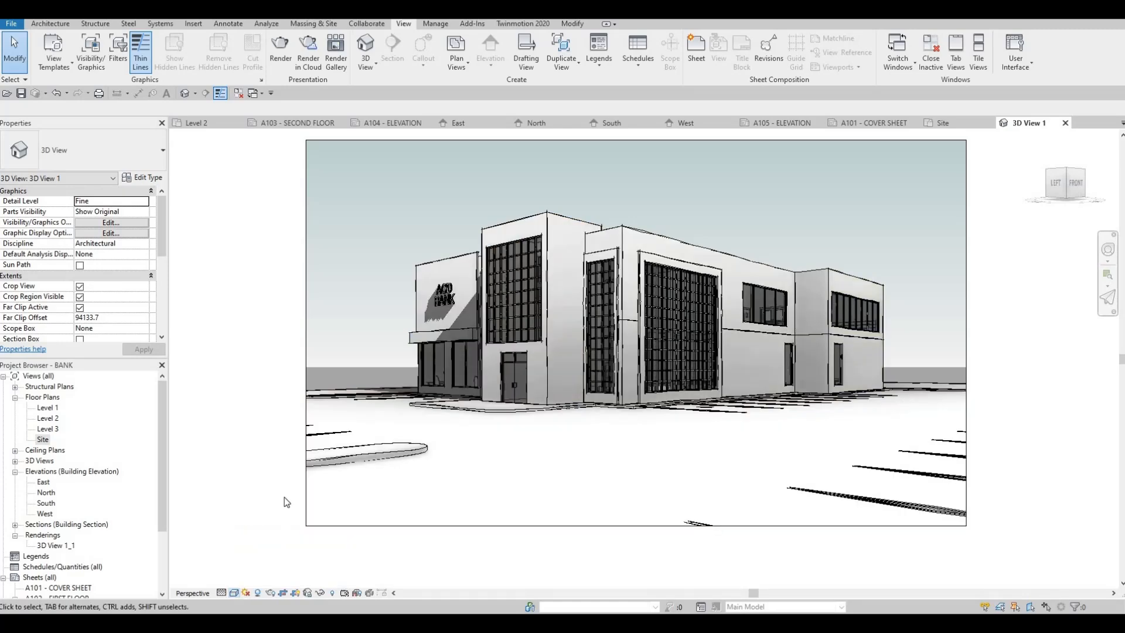
Step: Try the Shaded visual style on the camera view, and set it to Consistent Colors
left_click(234, 593)
left_click(254, 544)
left_click(234, 593)
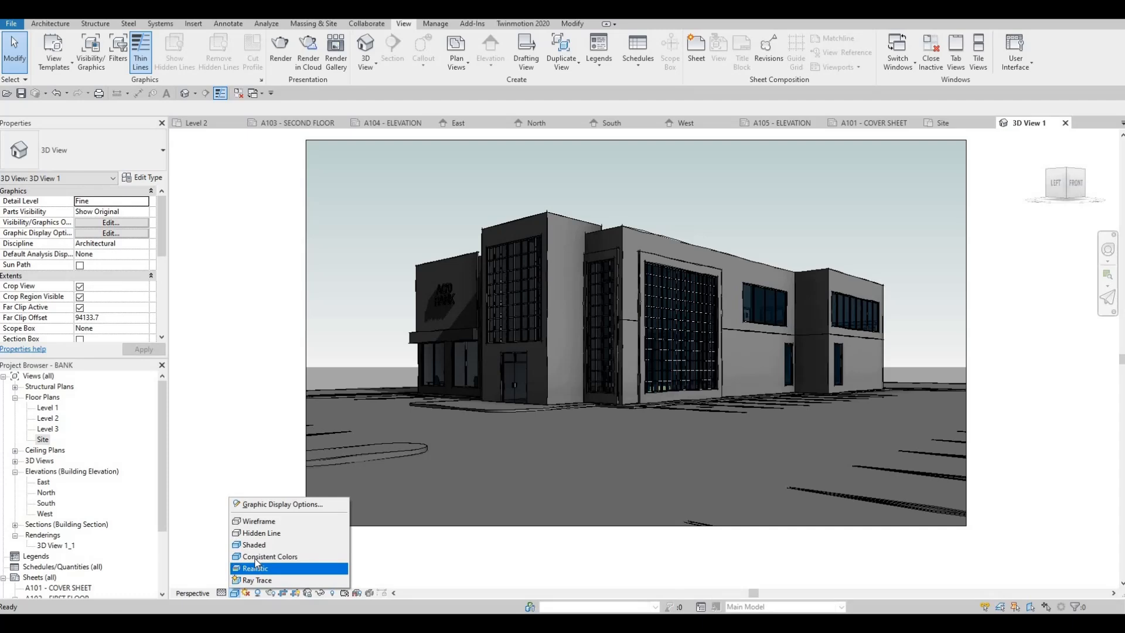
left_click(252, 567)
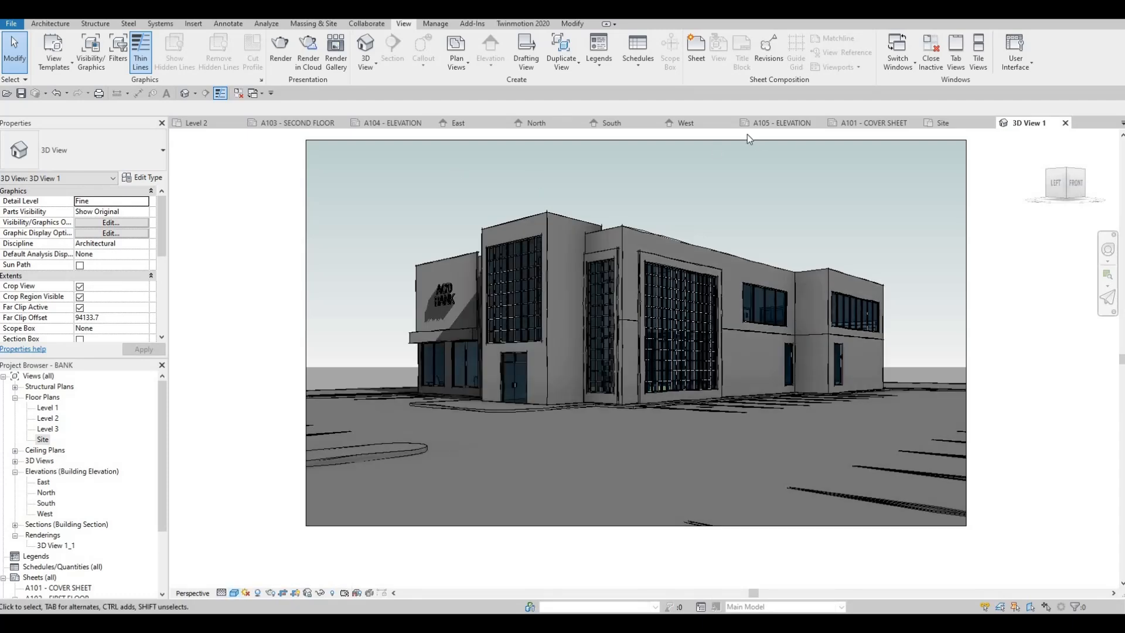
Step: Open sheet A101 - COVER SHEET and place the 3D View 1_1 rendering in the upper-left part of its drawing area
left_click(878, 123)
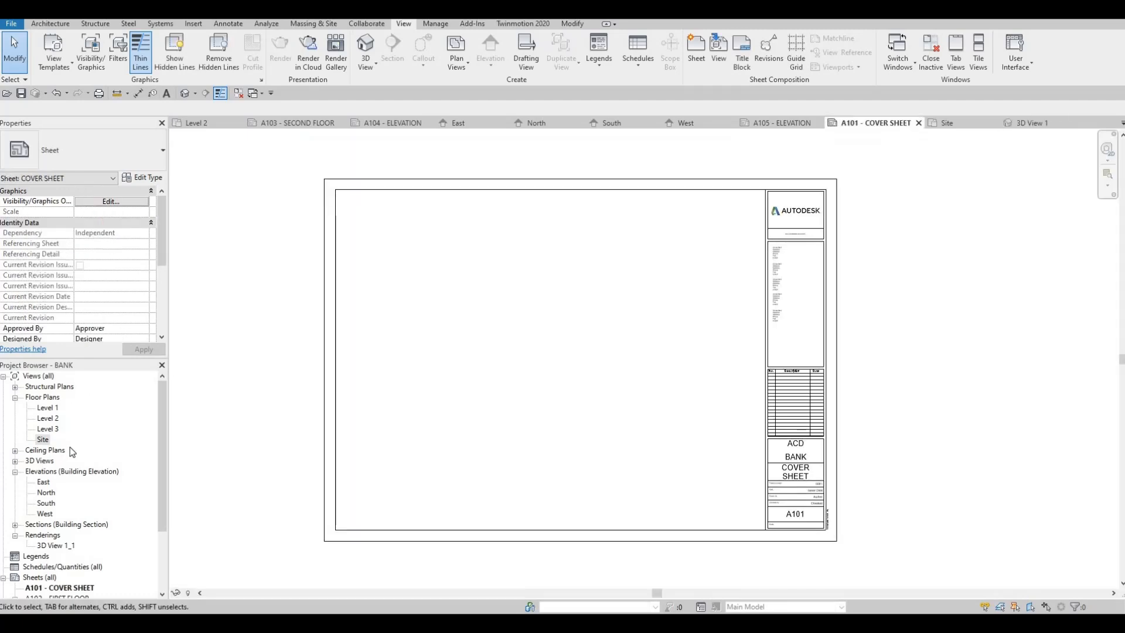
scroll(37, 570, "down", 3)
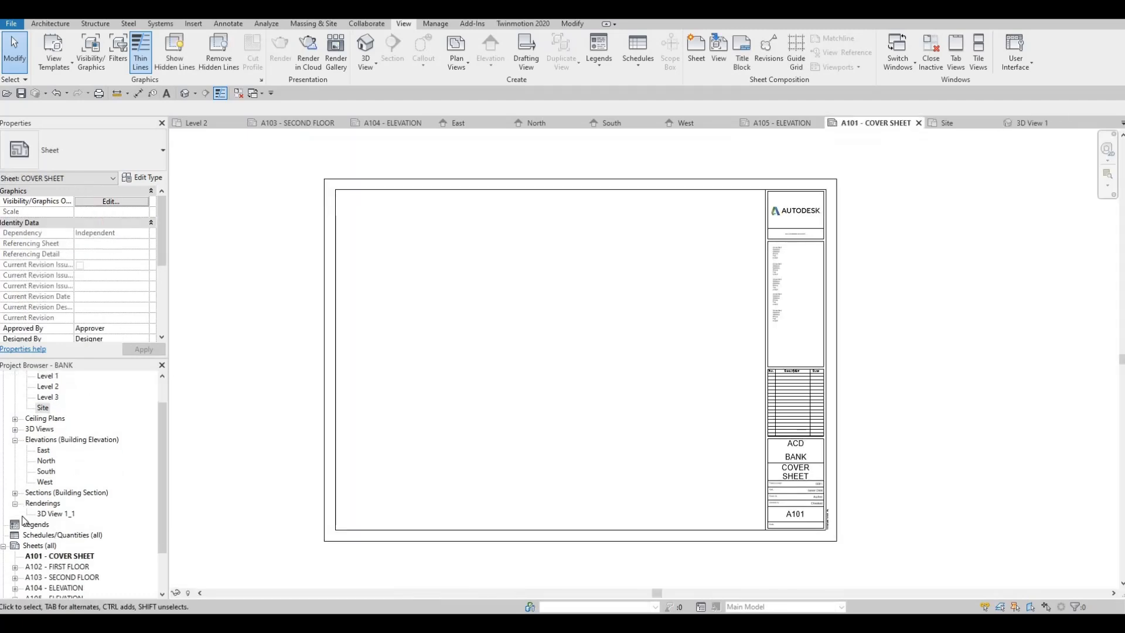
left_click_drag(61, 519, 359, 408)
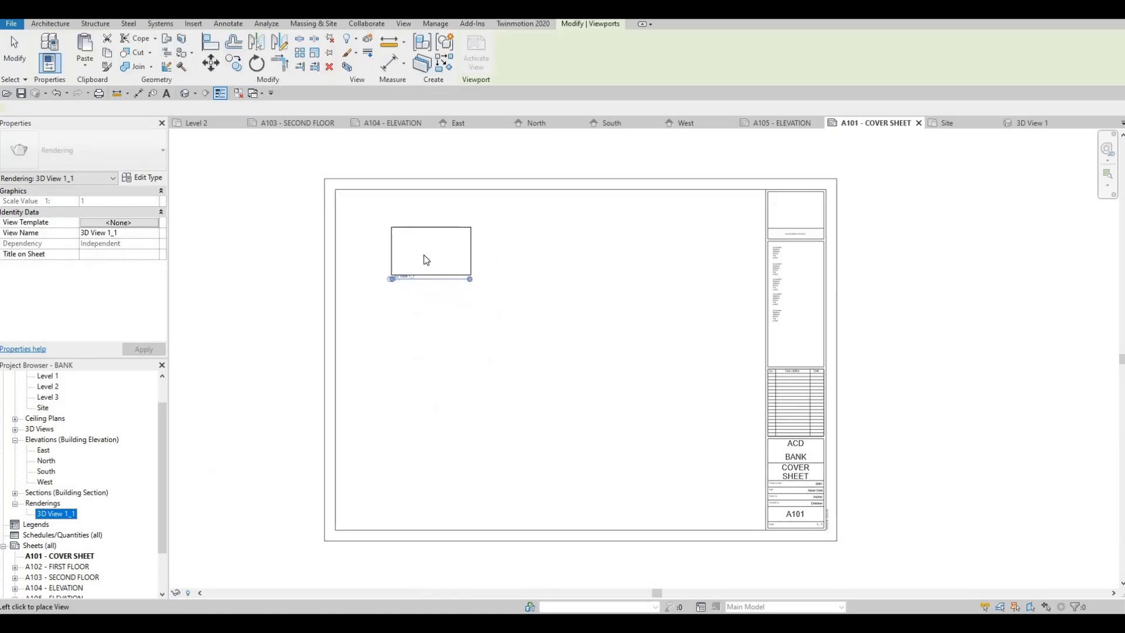
left_click(424, 253)
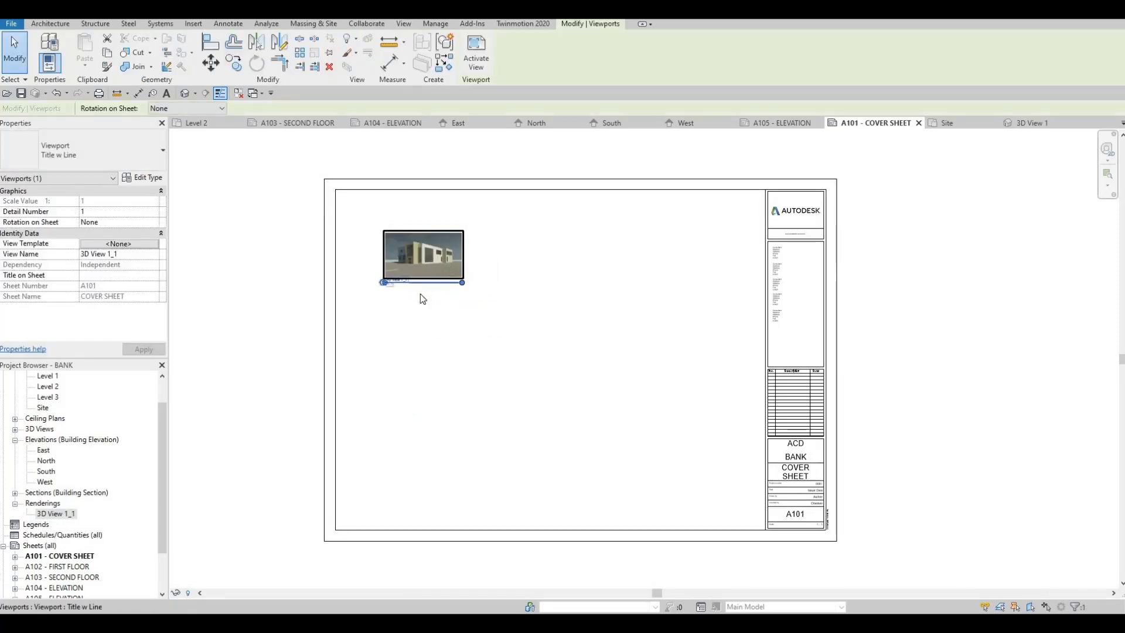
key("Escape")
key("Escape")
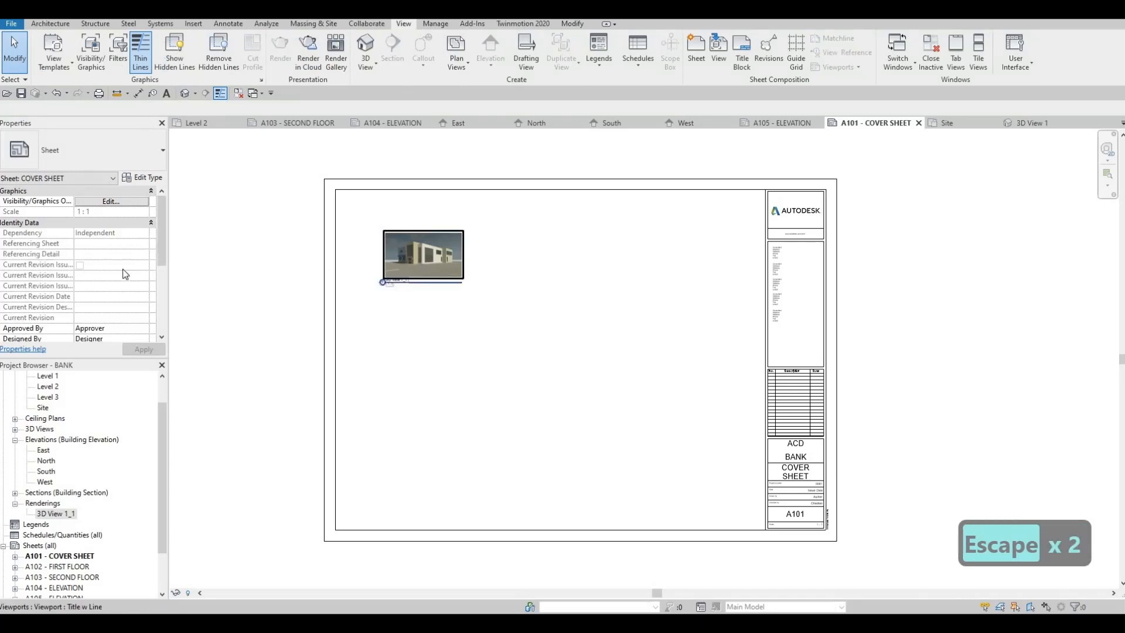
Step: Change the rendering's viewport type on the cover sheet to No Title
left_click(420, 257)
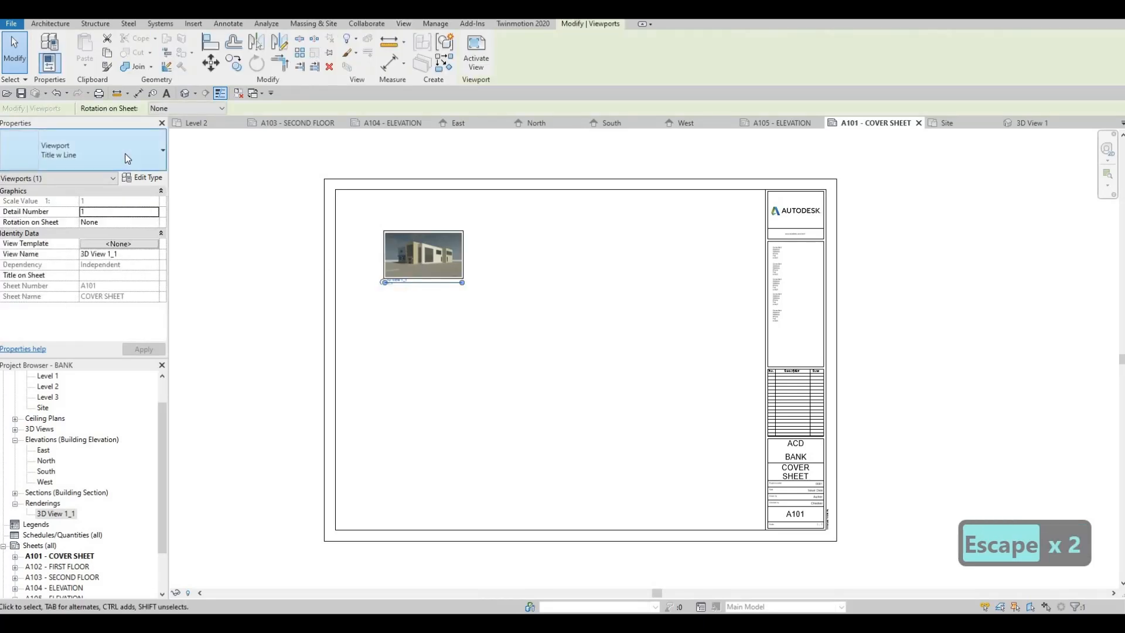
left_click(125, 154)
left_click(33, 209)
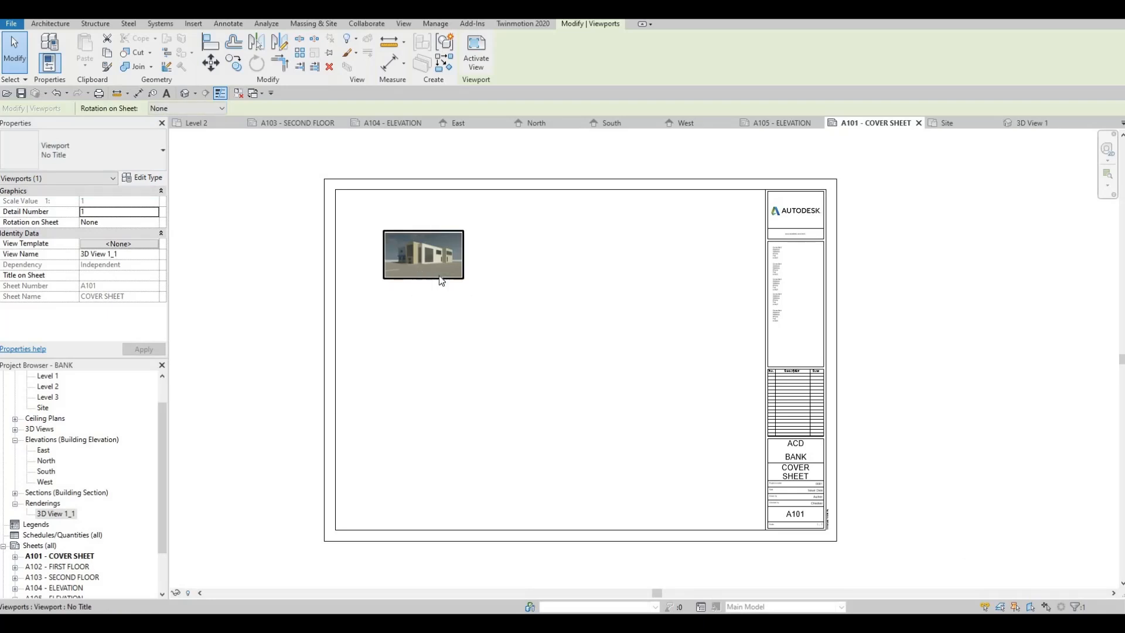
key("Escape")
Step: Activate the rendering's viewport, enlarge the image to about 658 mm wide near the border's upper-left corner, and deactivate the viewport
scroll(439, 249, "up", 2)
left_click(459, 270)
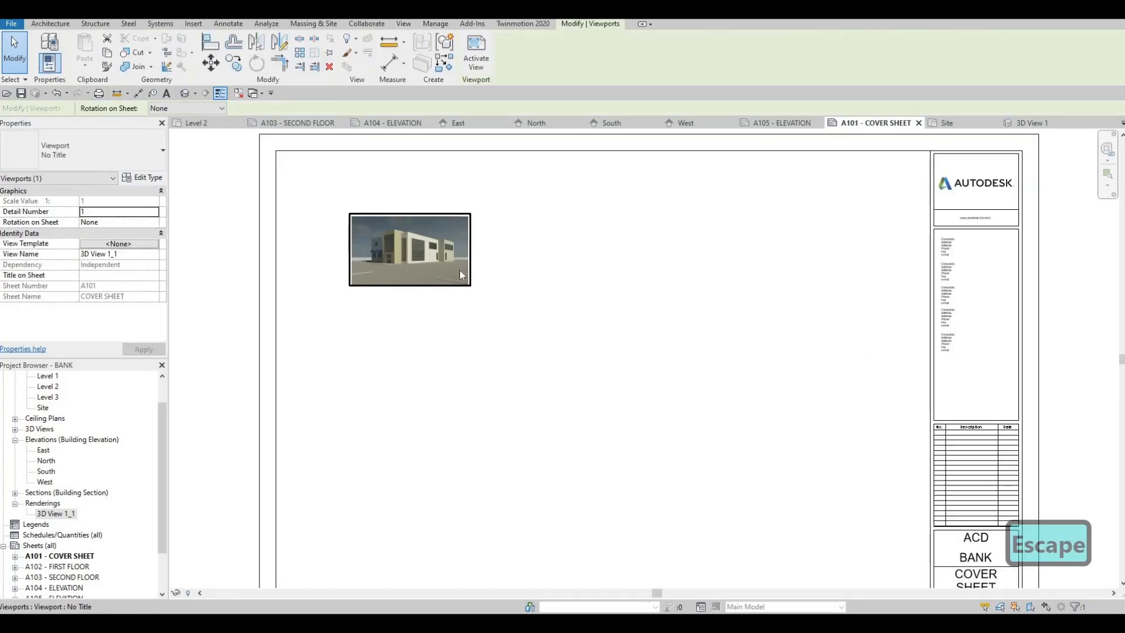
left_click(467, 287)
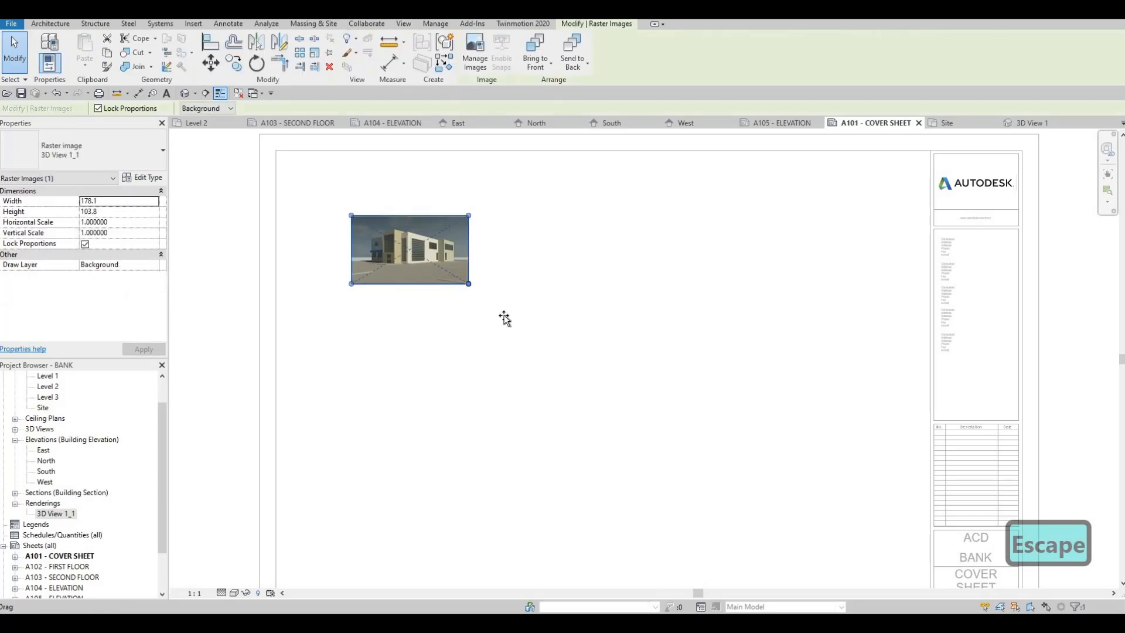
left_click_drag(676, 467, 743, 444)
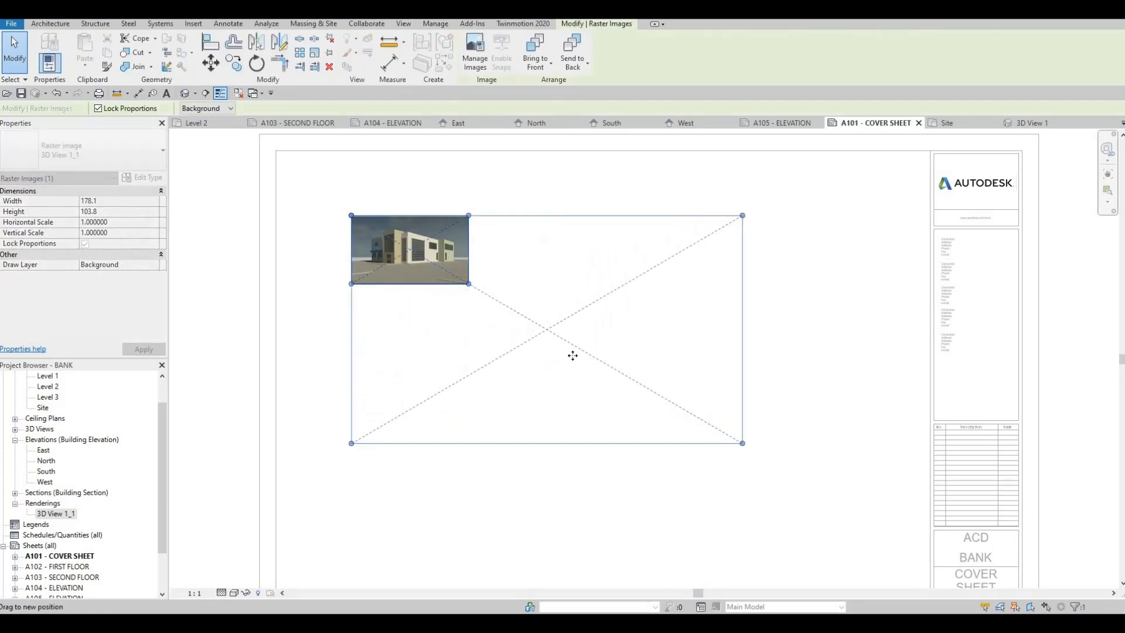
left_click_drag(544, 322, 498, 295)
left_click_drag(714, 446, 731, 459)
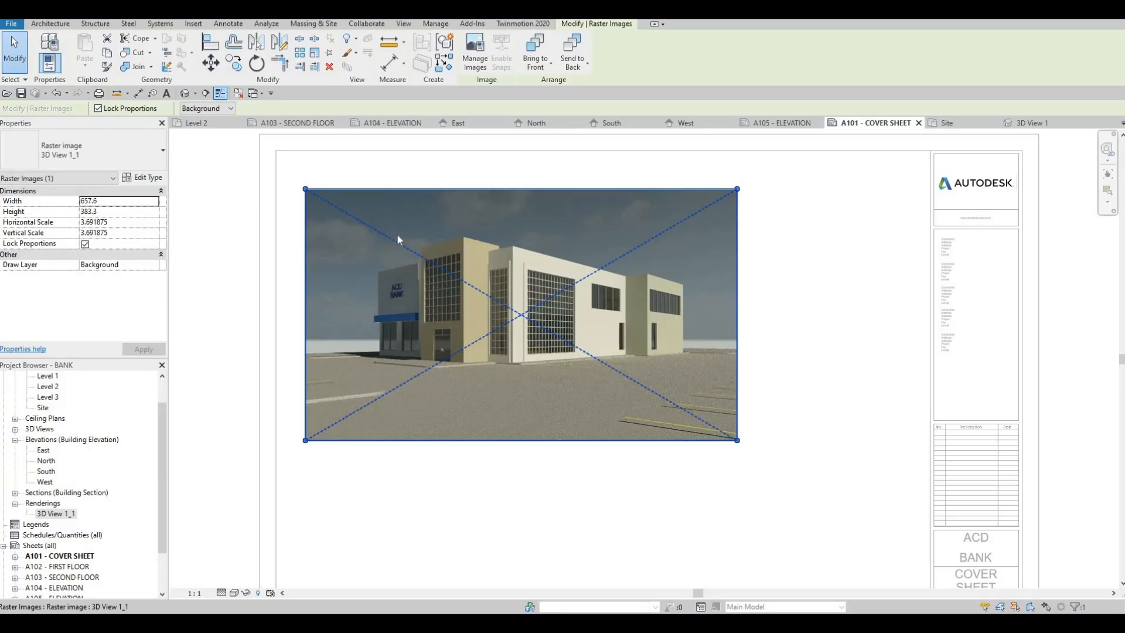
key("Escape")
key("Escape")
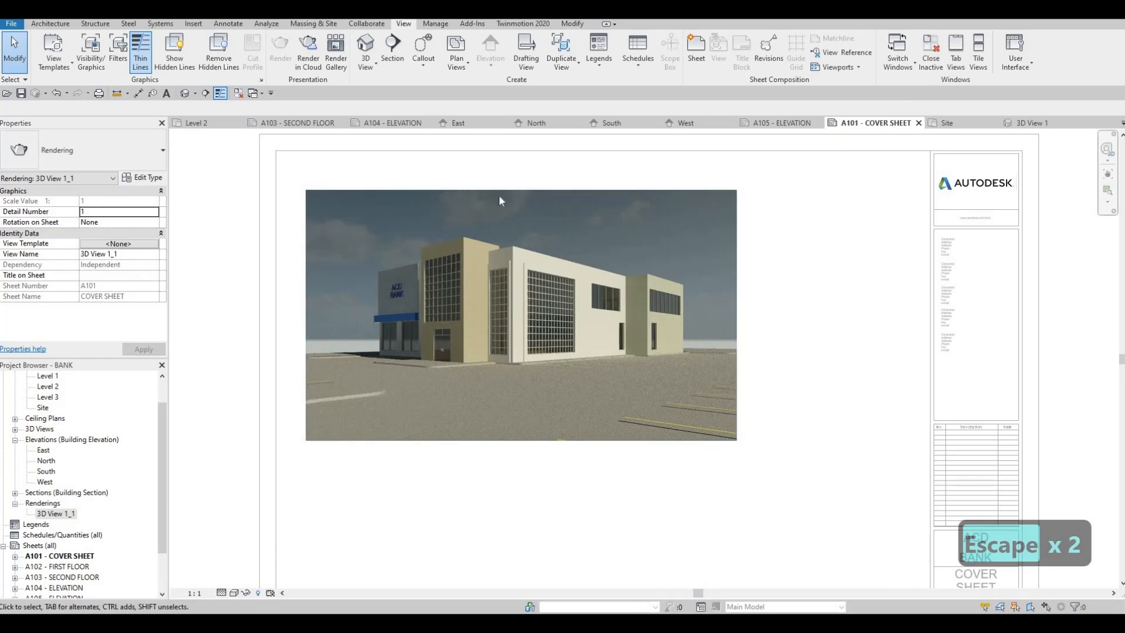
scroll(446, 198, "down", 2)
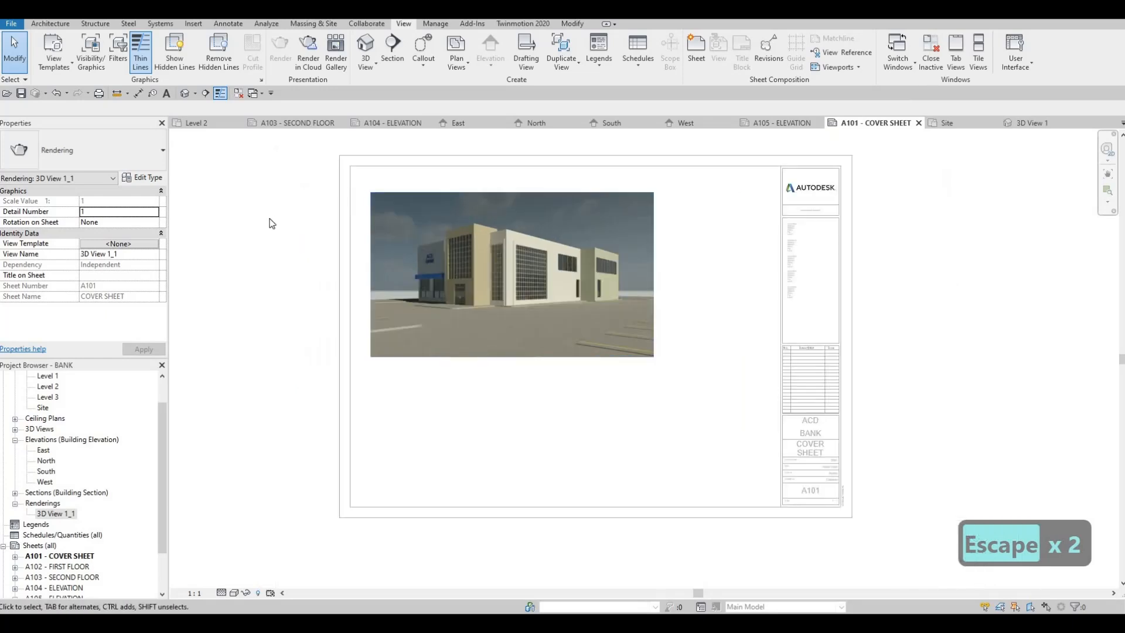
double_click(267, 224)
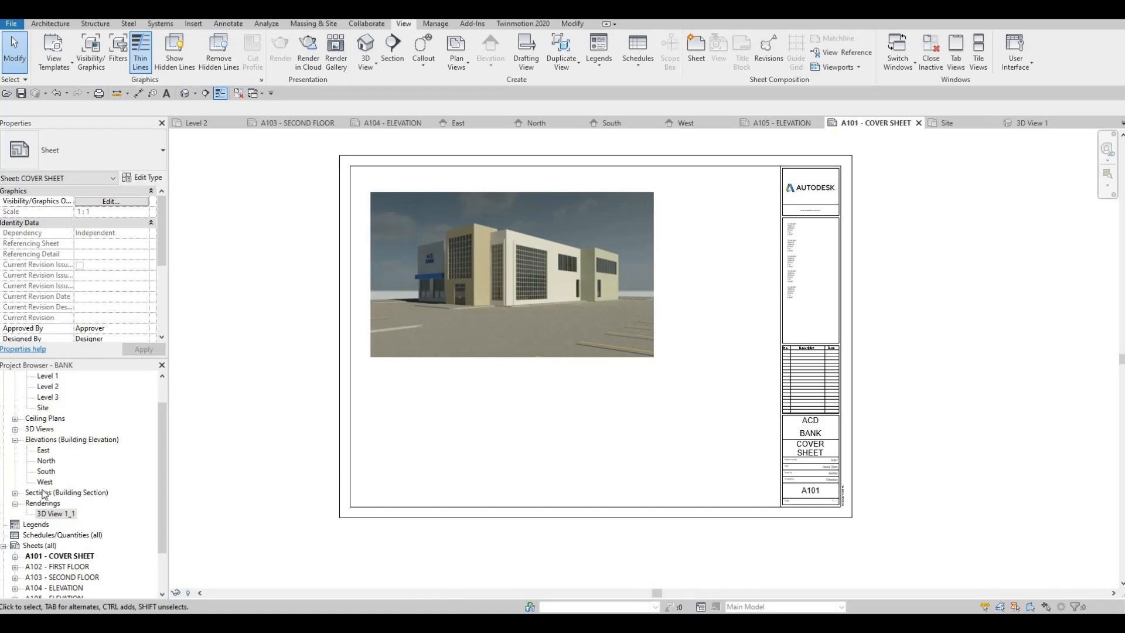
Step: Start a new sheet list under Schedules/Quantities and find the sheet name and number among its available fields
scroll(26, 516, "down", 1)
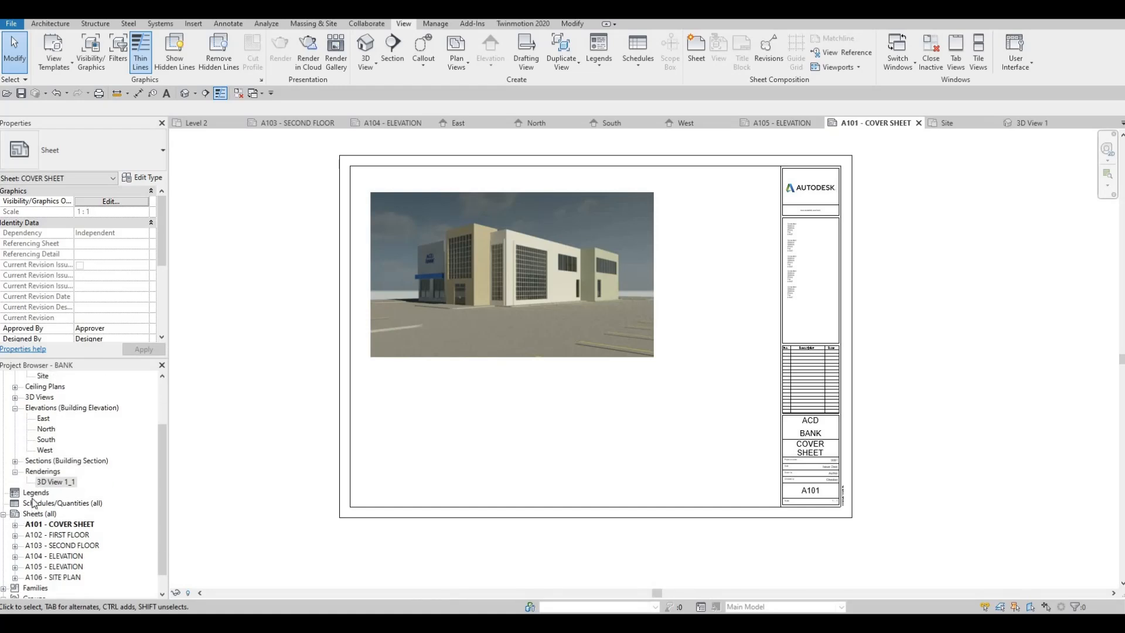
scroll(35, 505, "up", 1)
left_click(33, 525)
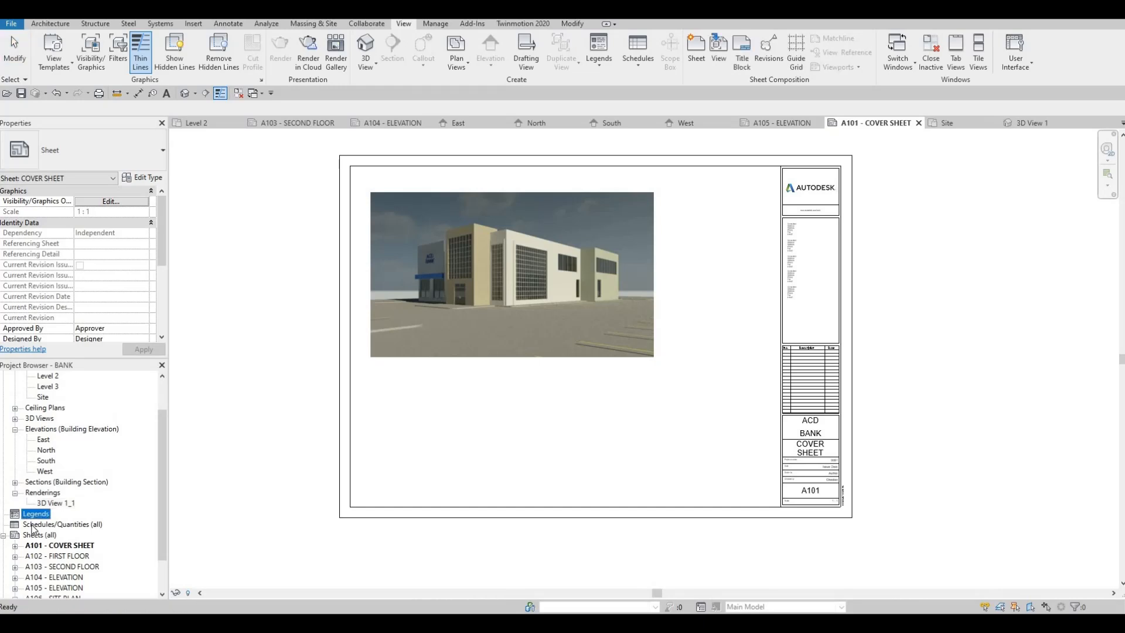
right_click(32, 527)
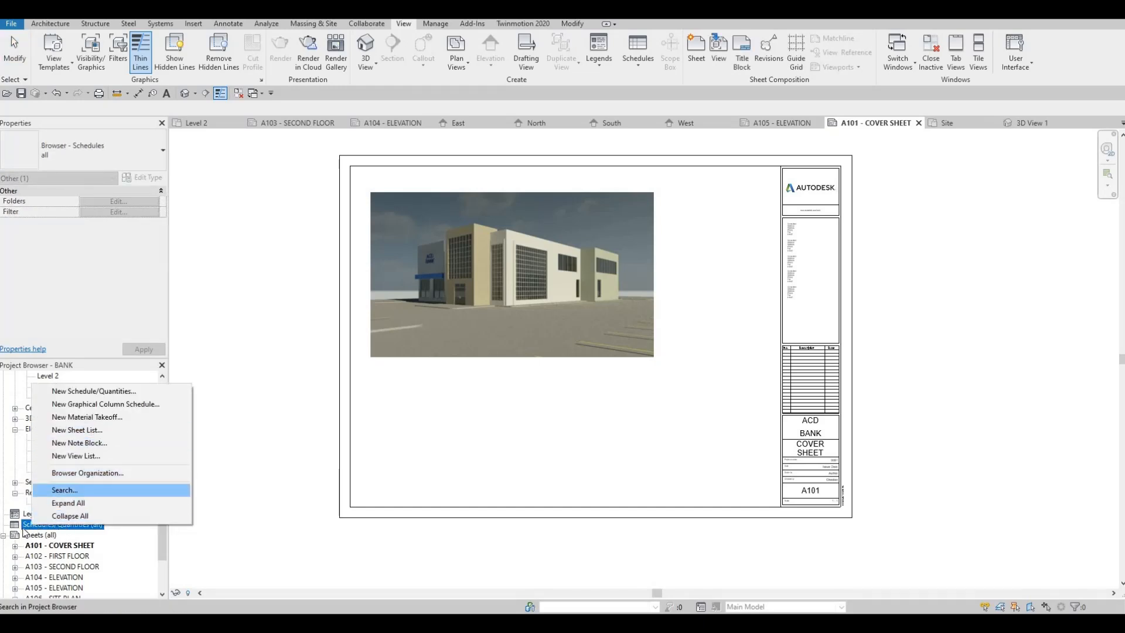
left_click(31, 527)
right_click(30, 526)
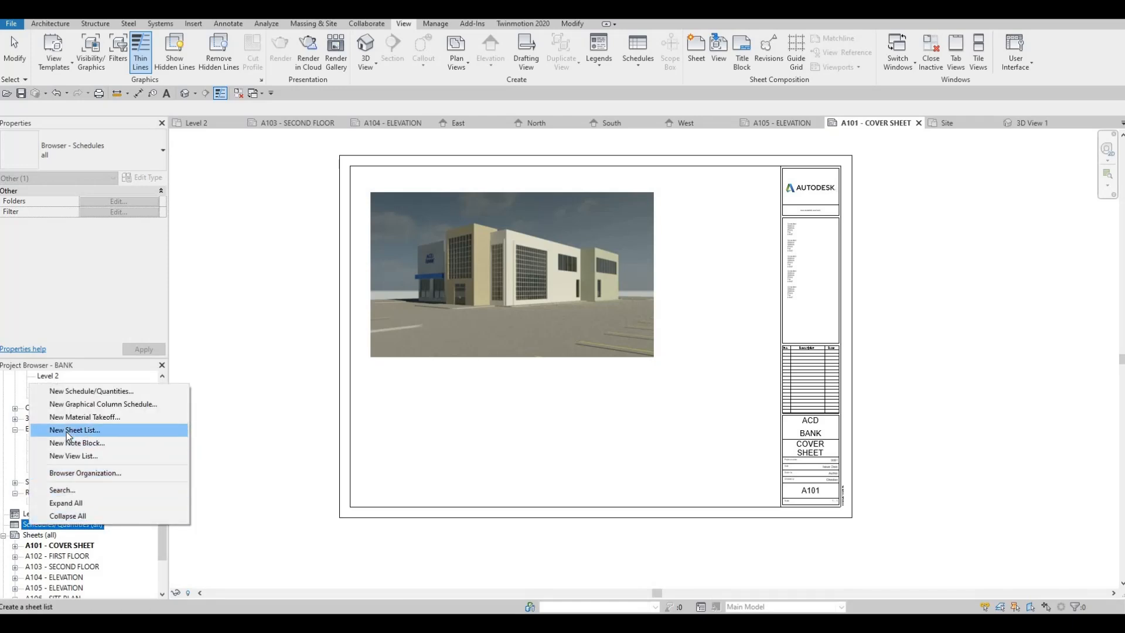
left_click(69, 431)
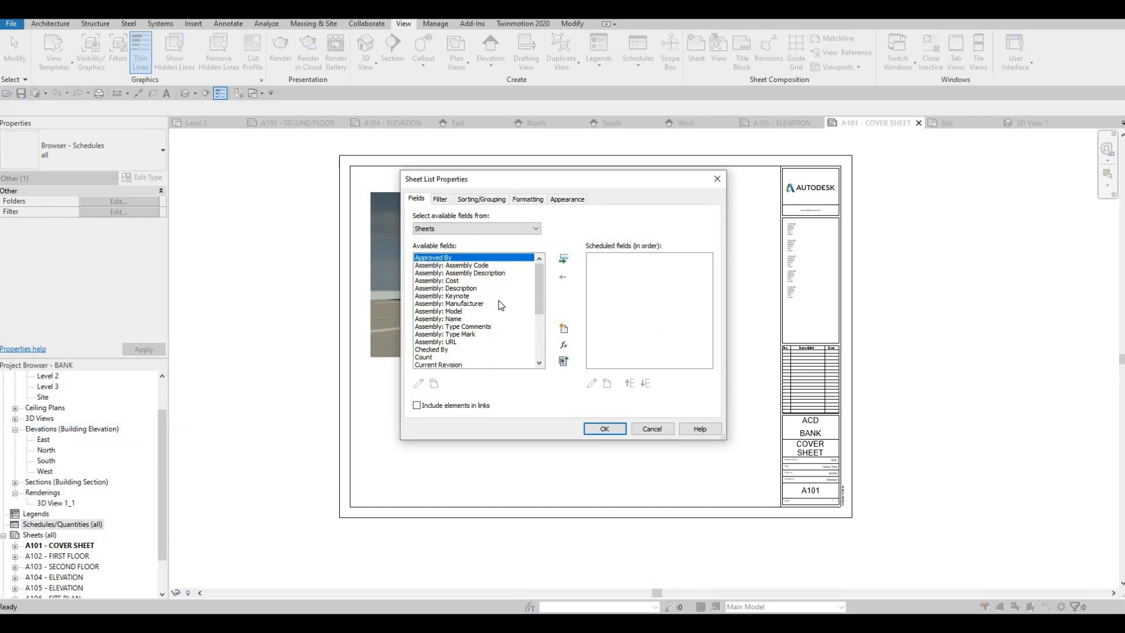
scroll(543, 338, "down", 4)
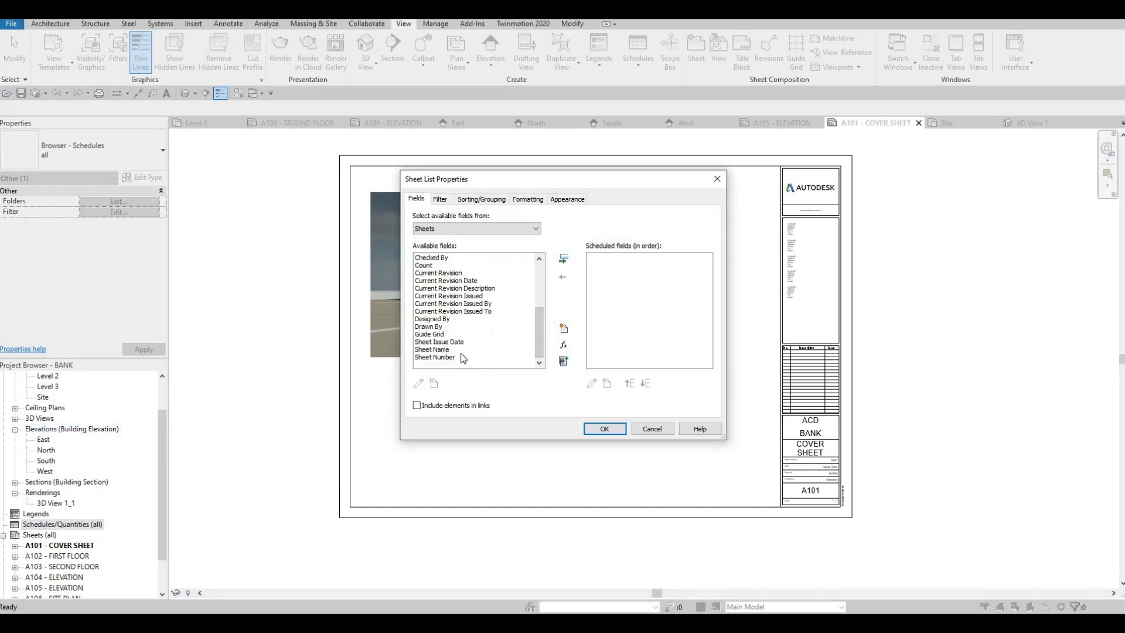
left_click(434, 351)
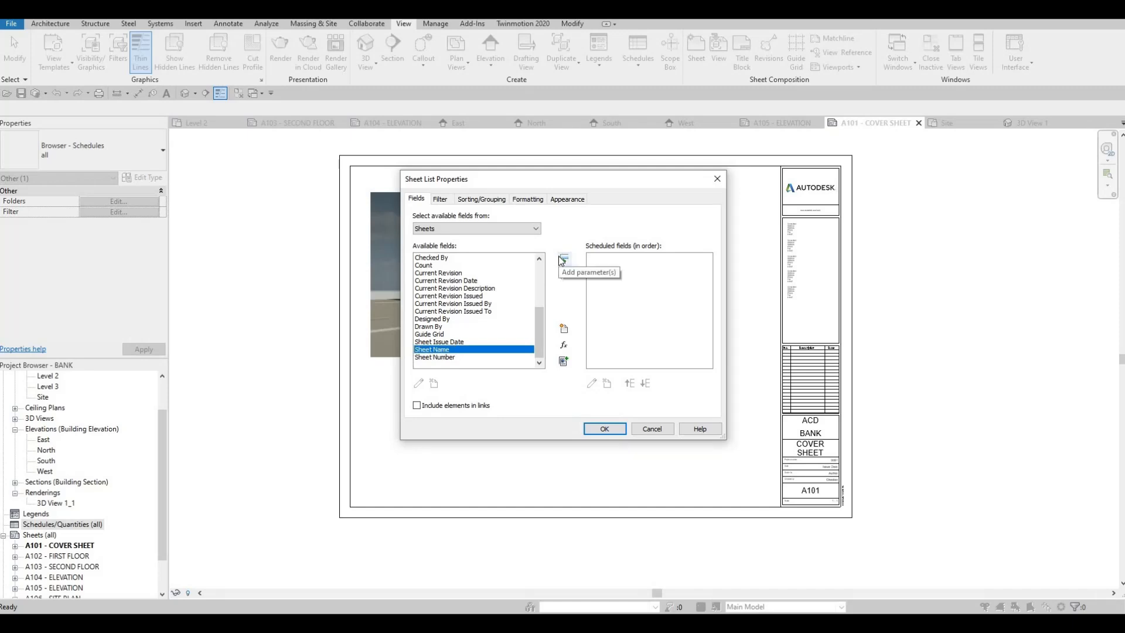
left_click(563, 259)
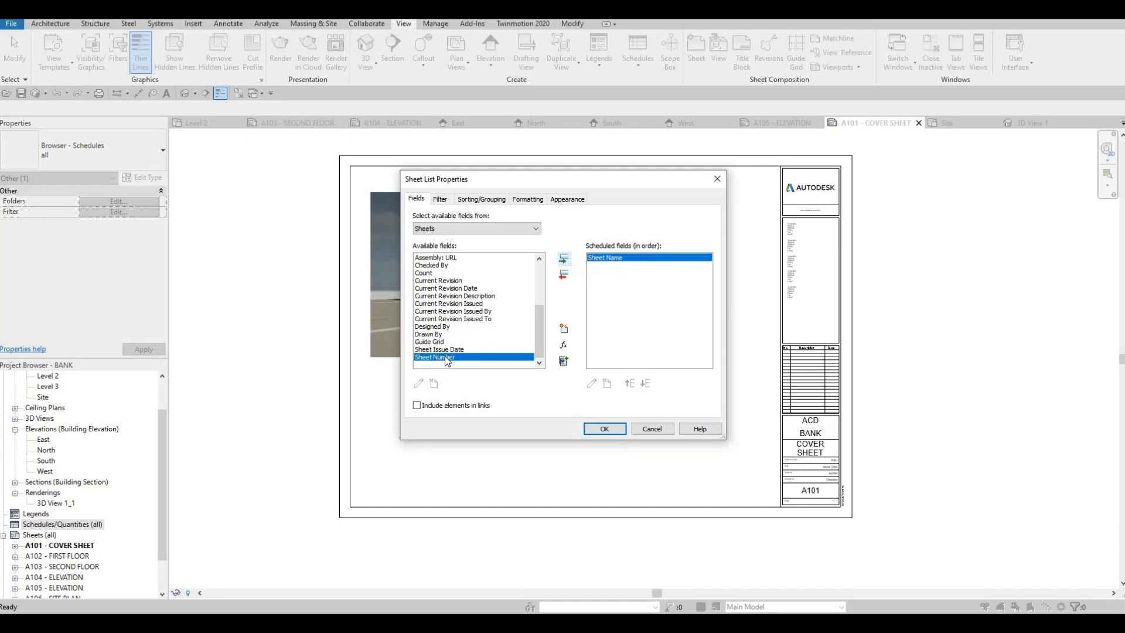
left_click(564, 275)
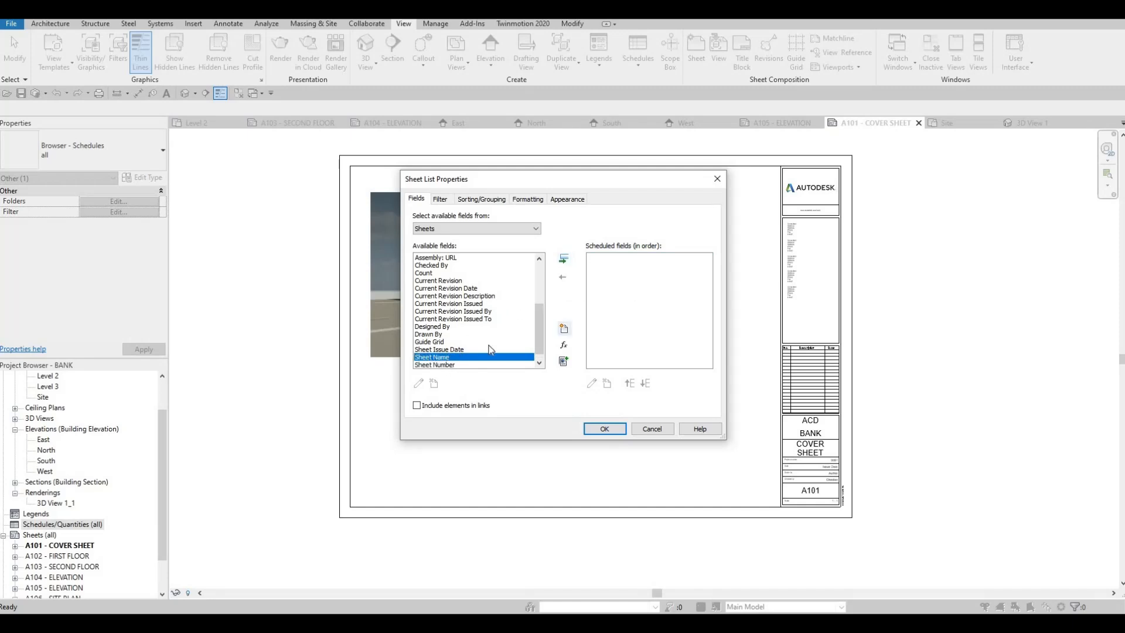
Step: Add the Sheet Number field followed by the Sheet Name field to the sheet list
left_click(481, 364)
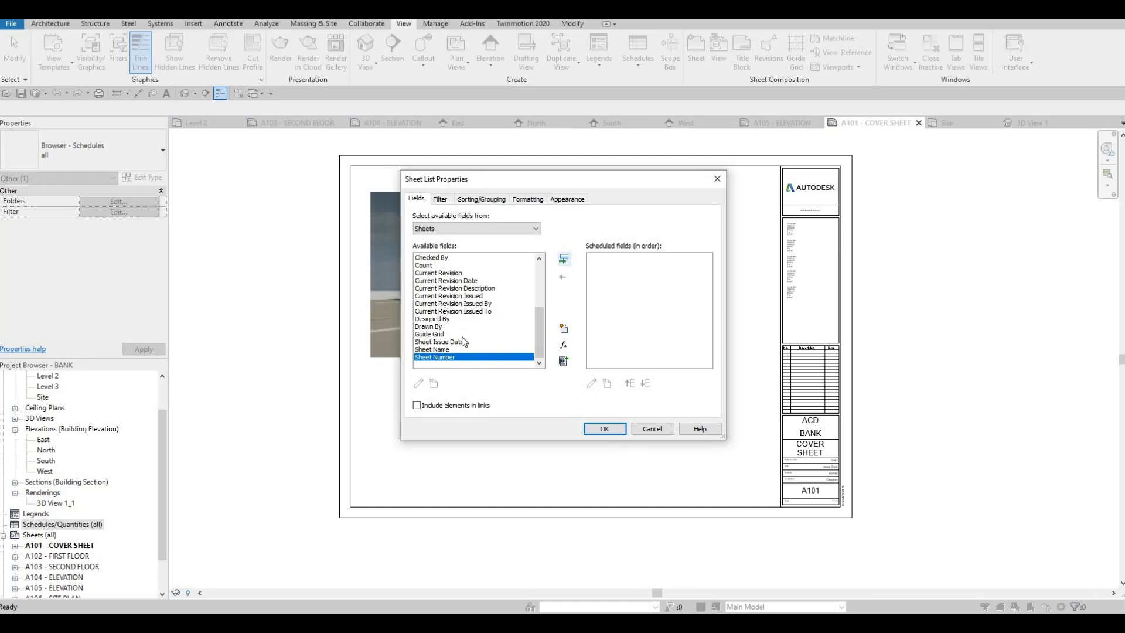
left_click(564, 259)
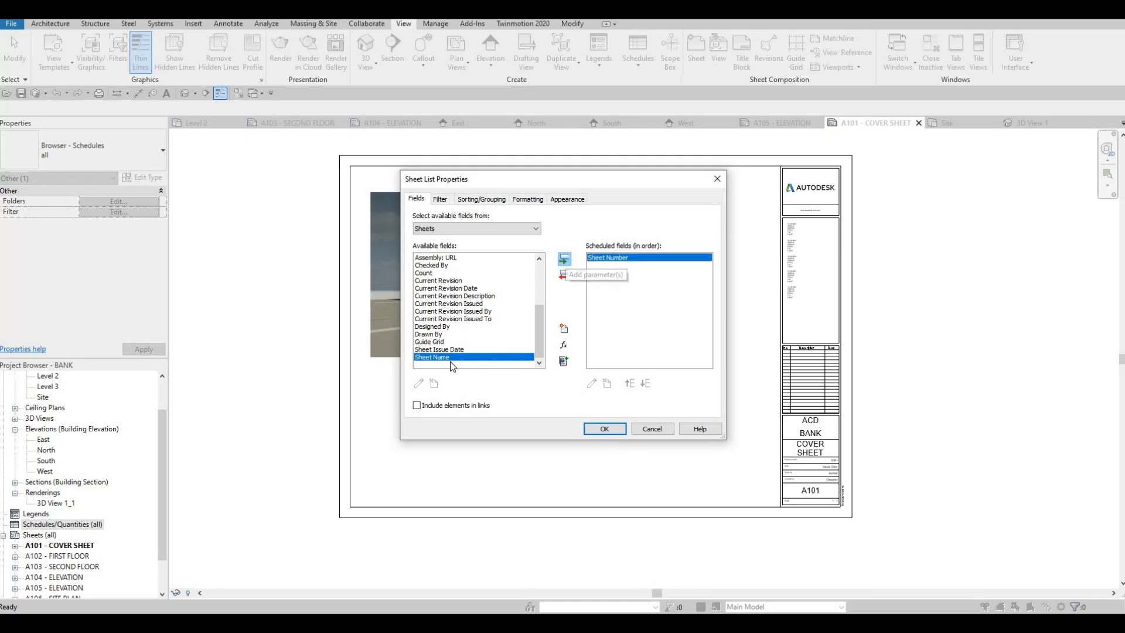
left_click(565, 261)
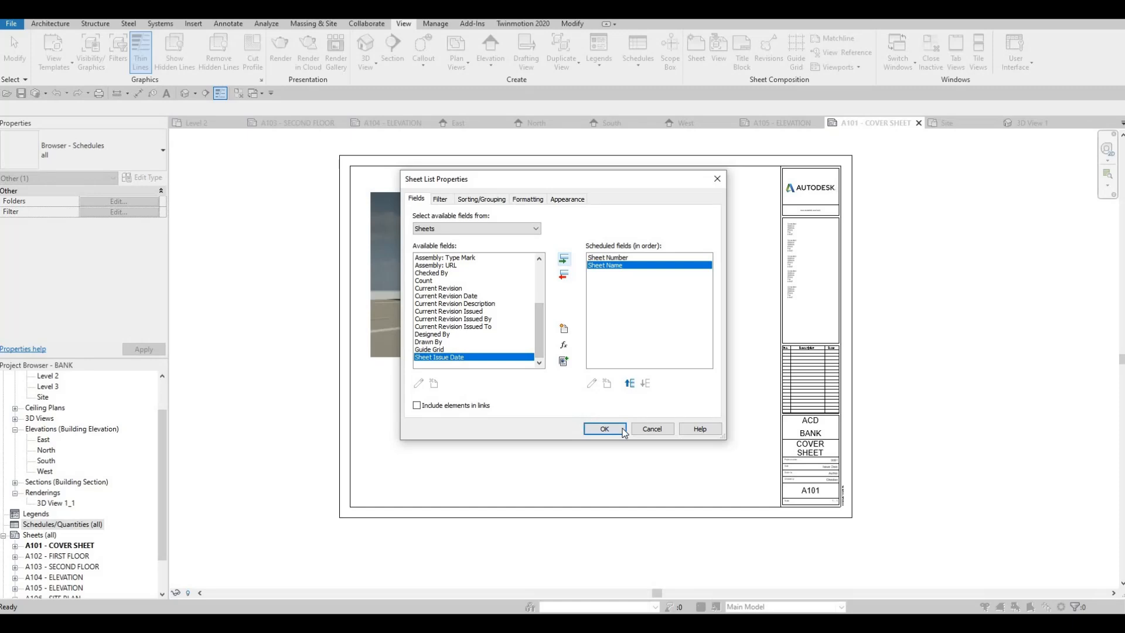
Step: Turn off the sheet list's blank row before data and set title text to 4mm Arial, header to 3.5mm Arial and body to 2.5mm Arial
left_click(440, 200)
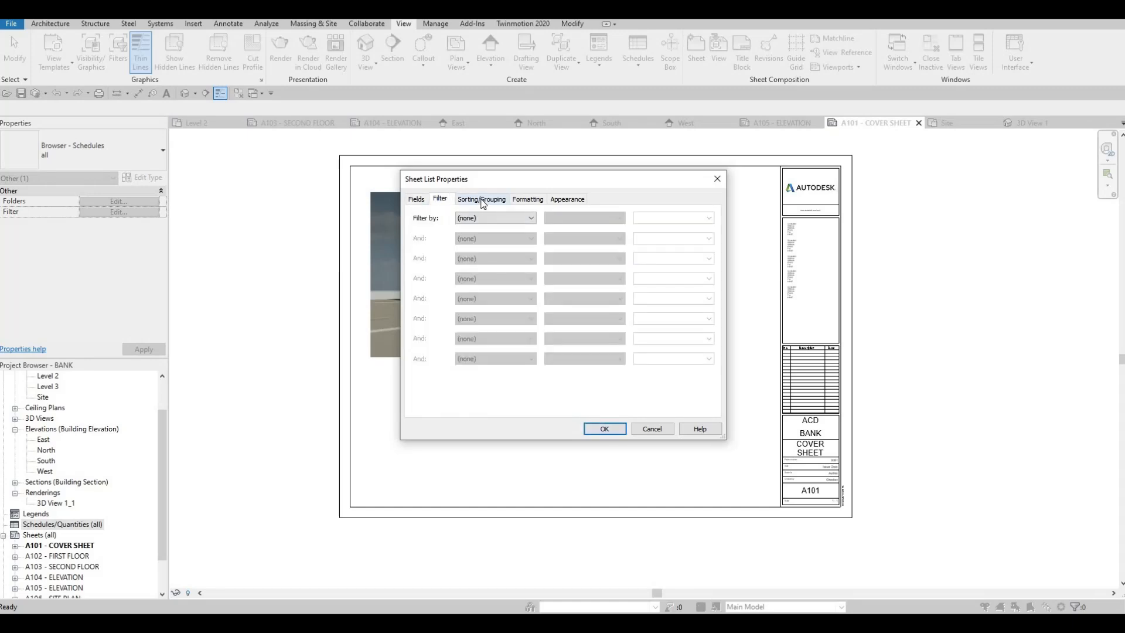
left_click(481, 199)
left_click(530, 200)
left_click(569, 200)
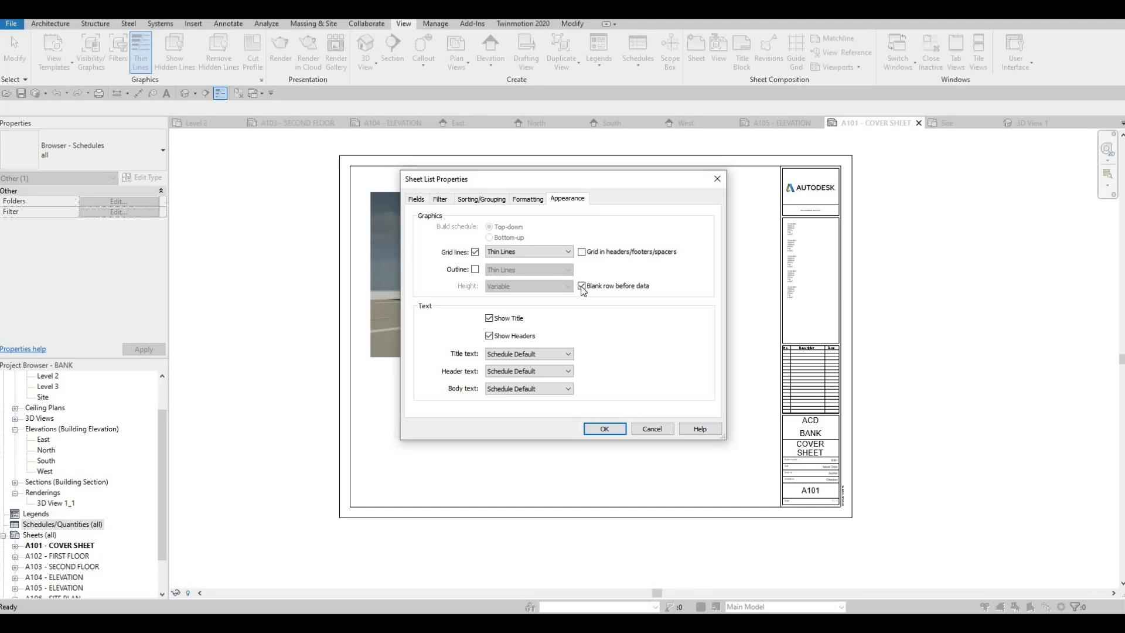
left_click(552, 357)
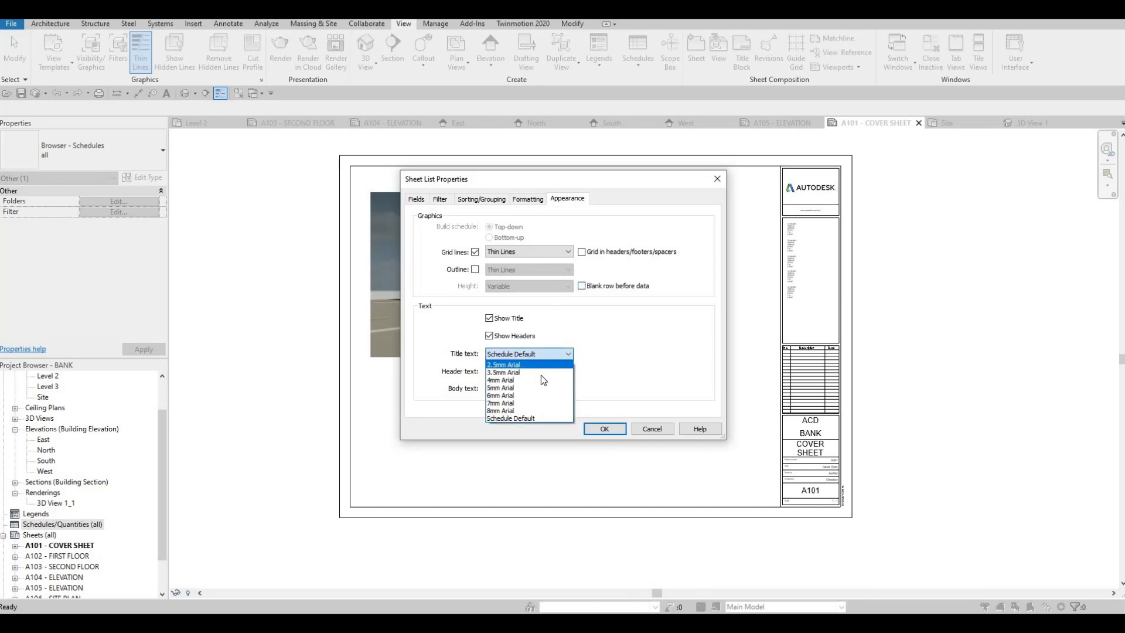
left_click(541, 380)
left_click(550, 370)
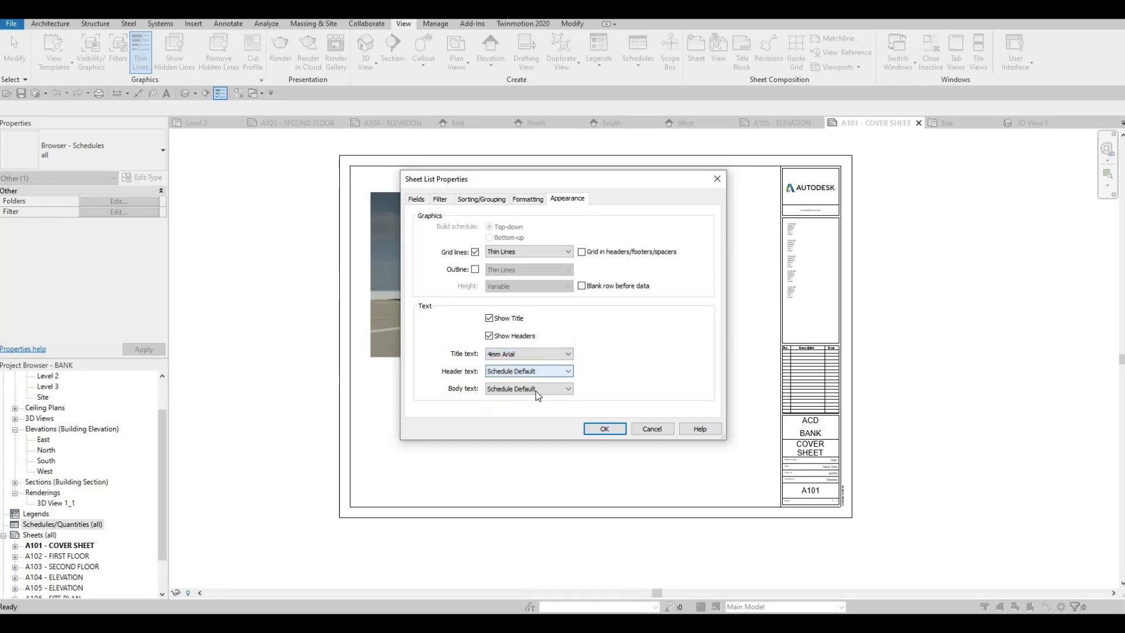
left_click(544, 387)
left_click(544, 387)
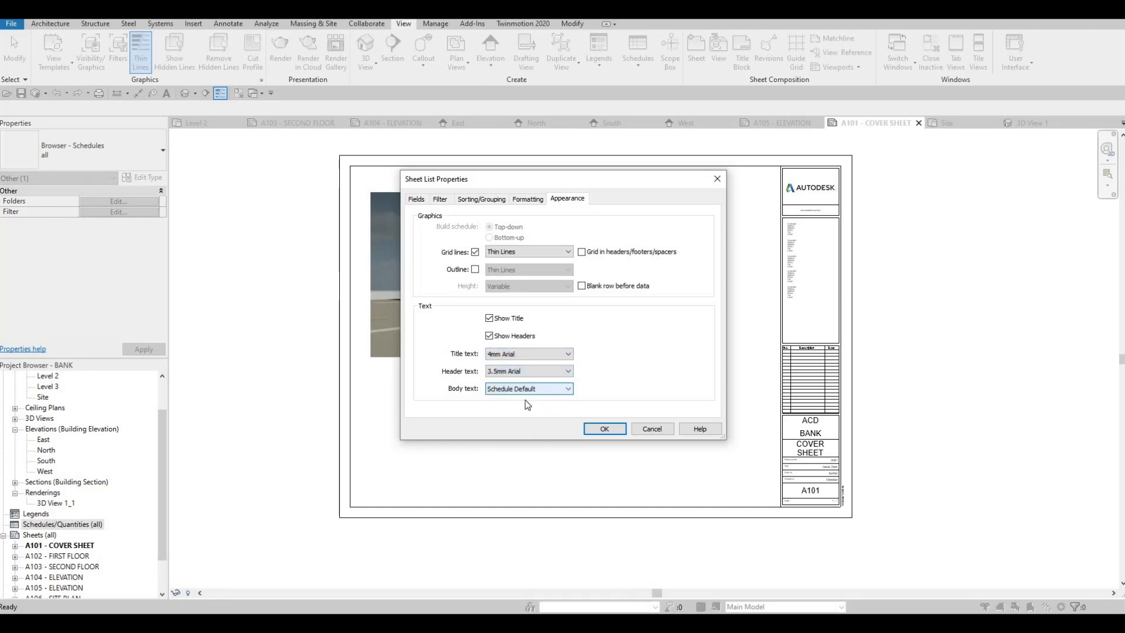
left_click(525, 400)
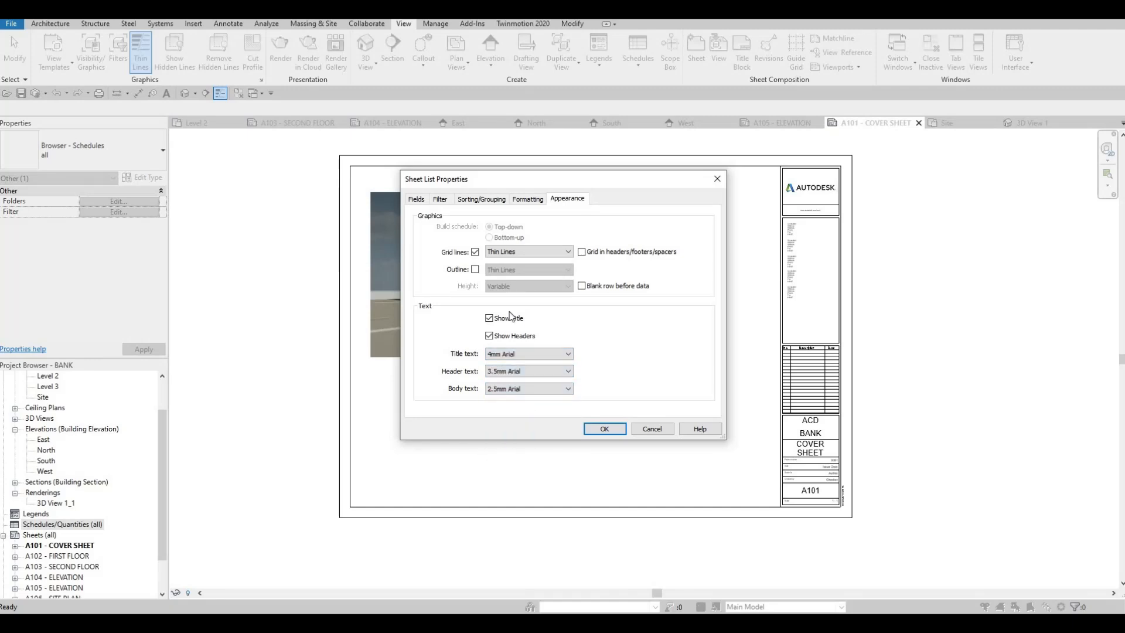
Step: Review the sheet list's formatting and sorting settings and create the list
left_click(526, 199)
left_click(489, 199)
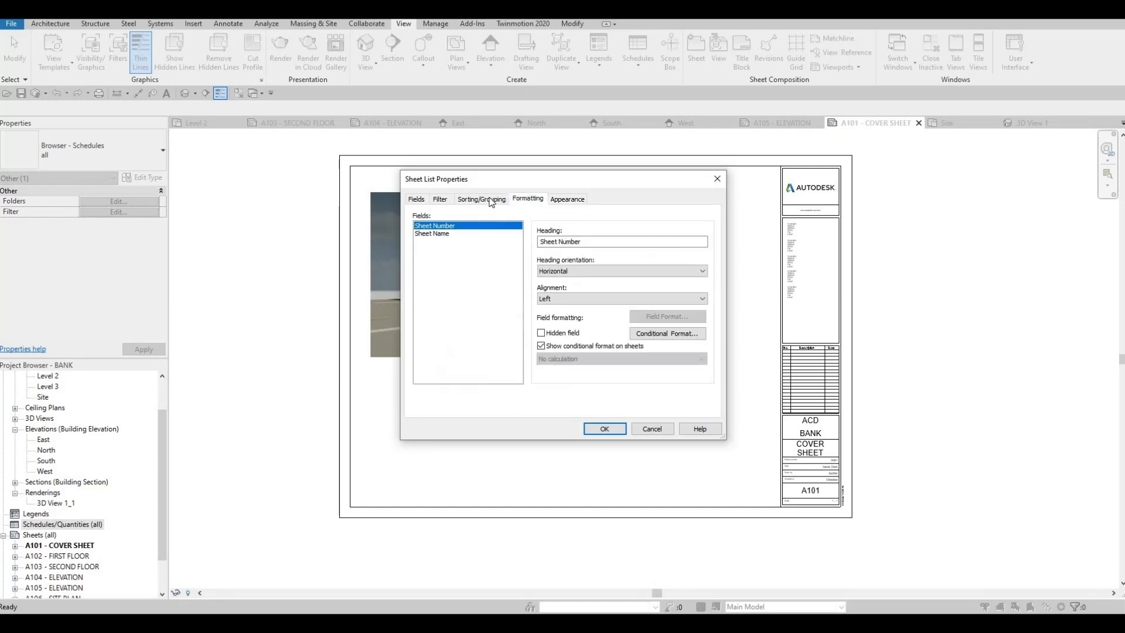
left_click(441, 199)
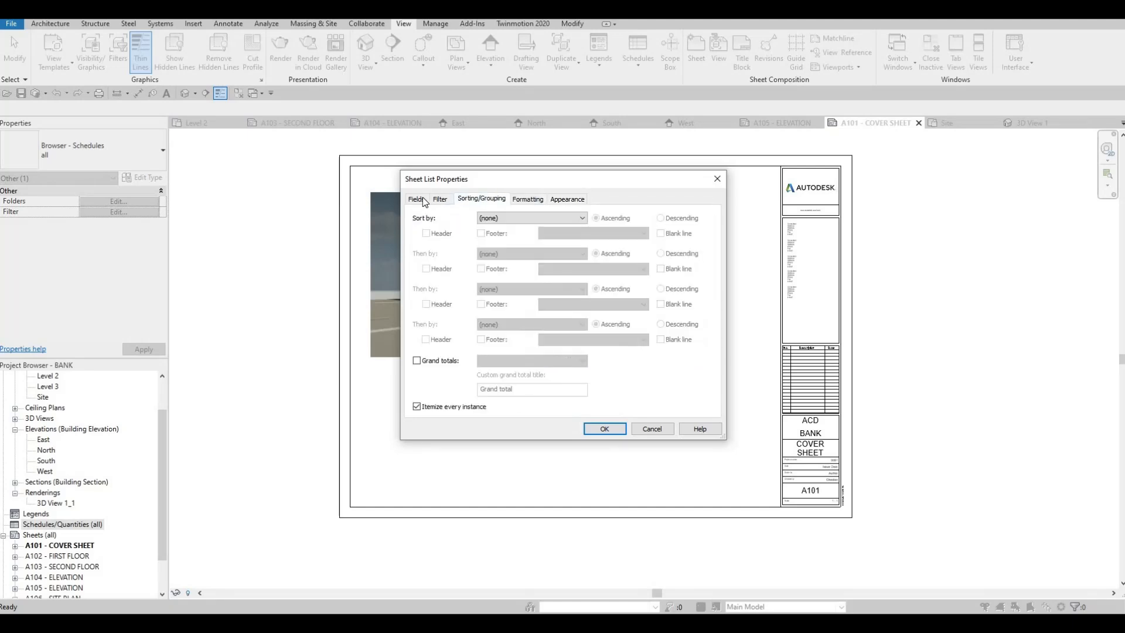
left_click(604, 429)
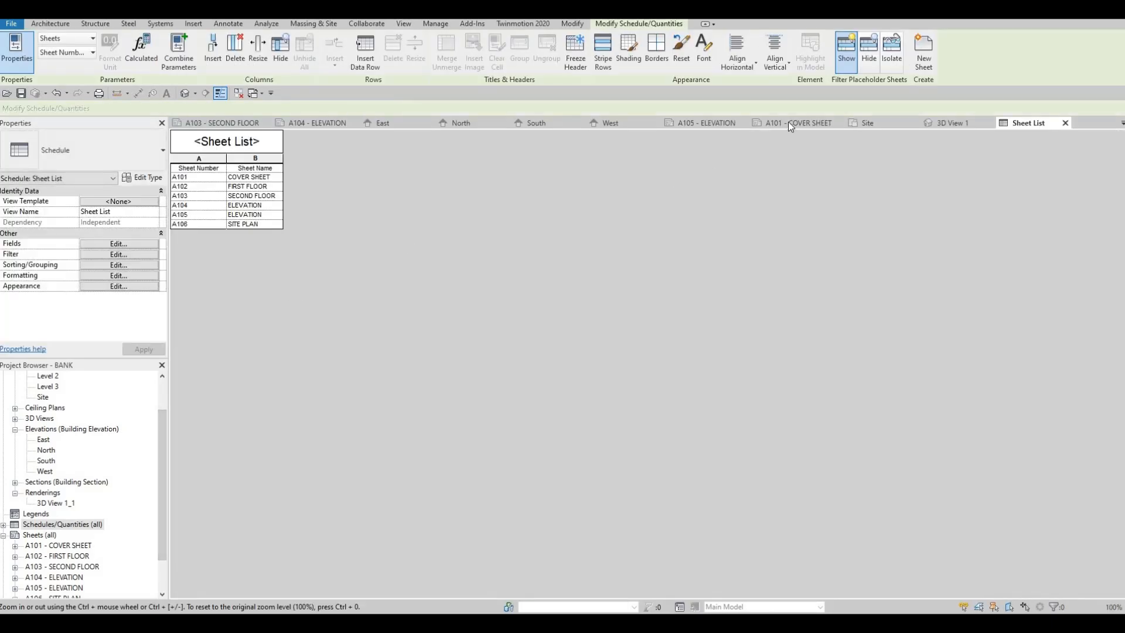
Step: Place the sheet list on the A101 cover sheet, in the blank area between the rendering and the title block
left_click(789, 123)
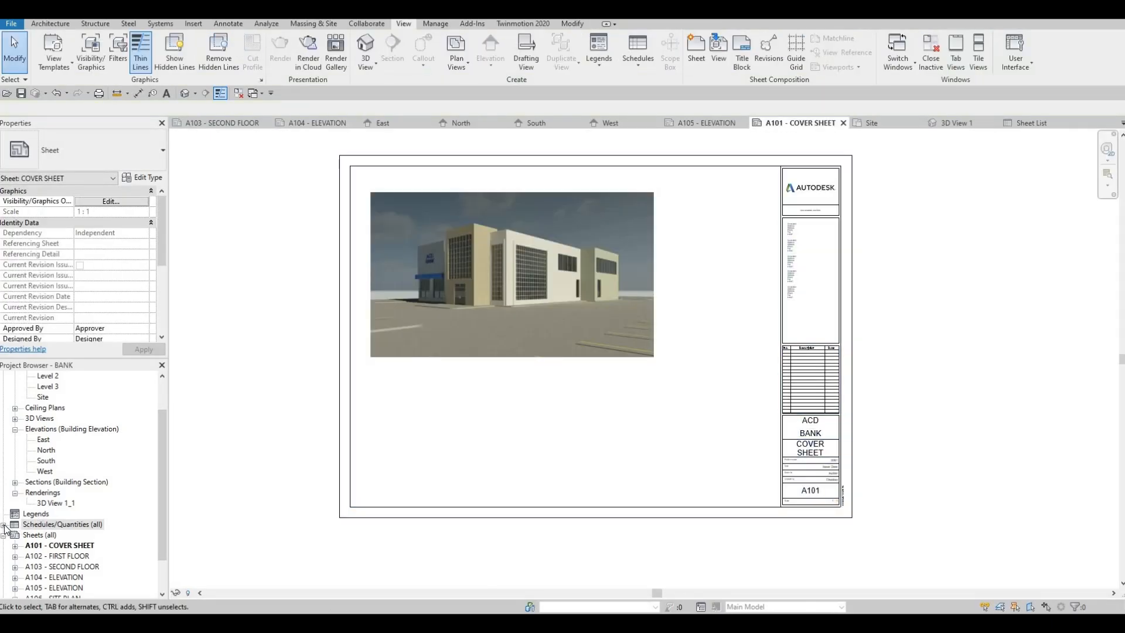
left_click(4, 525)
left_click(40, 535)
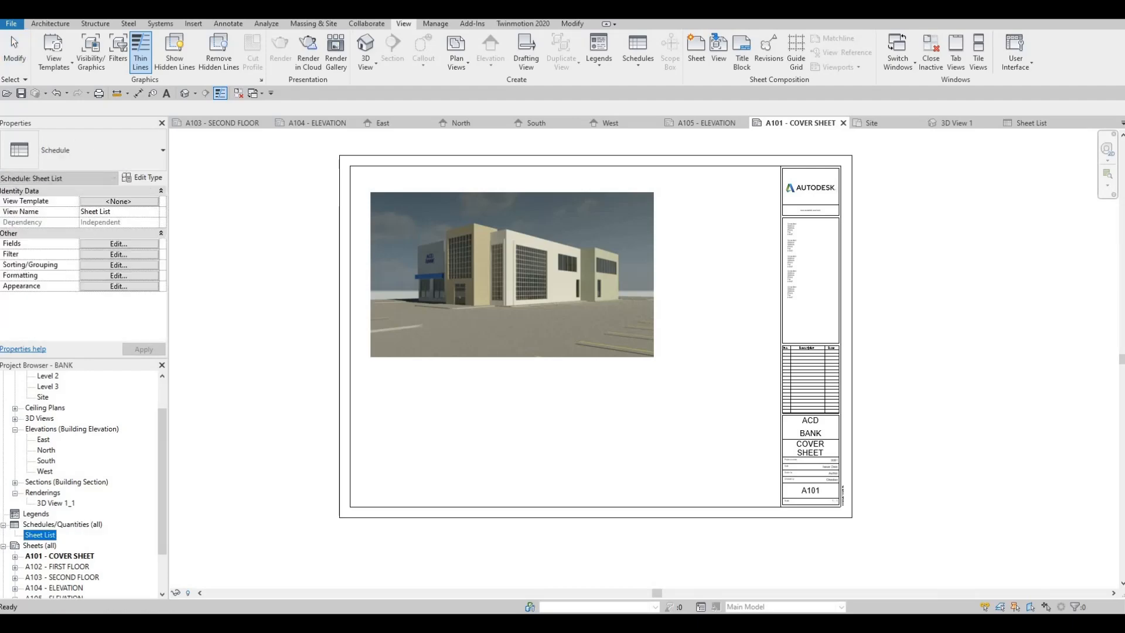
left_click_drag(40, 534, 698, 211)
left_click(687, 191)
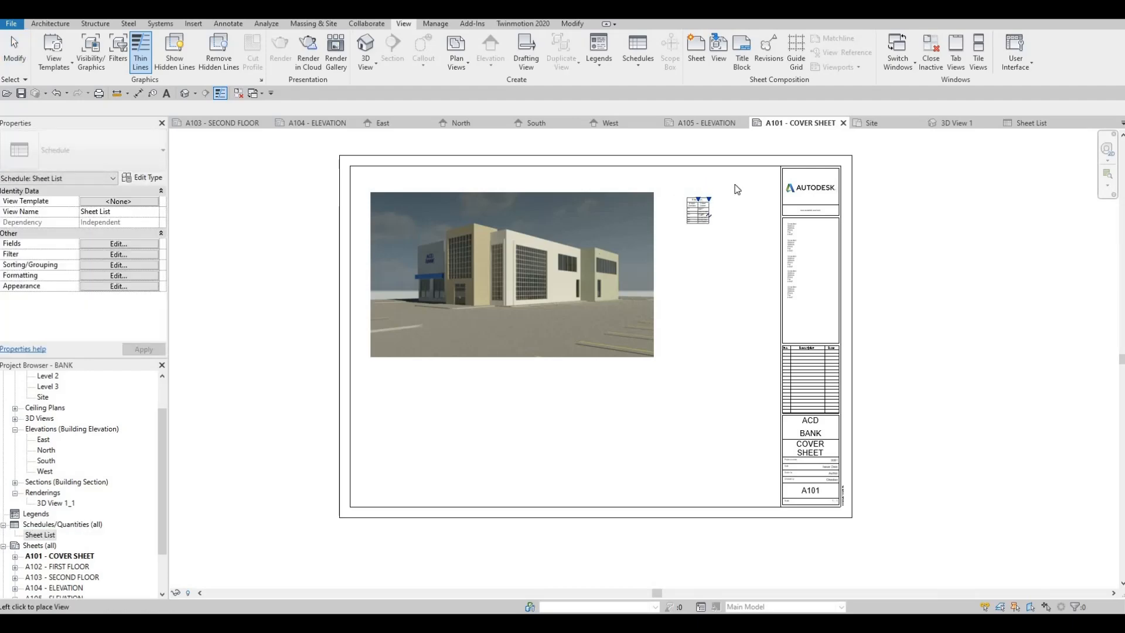
Step: Widen the placed sheet list's Sheet Name column and move the list level with the rendering's upper edge
scroll(733, 192, "up", 5)
left_click_drag(678, 222, 784, 222)
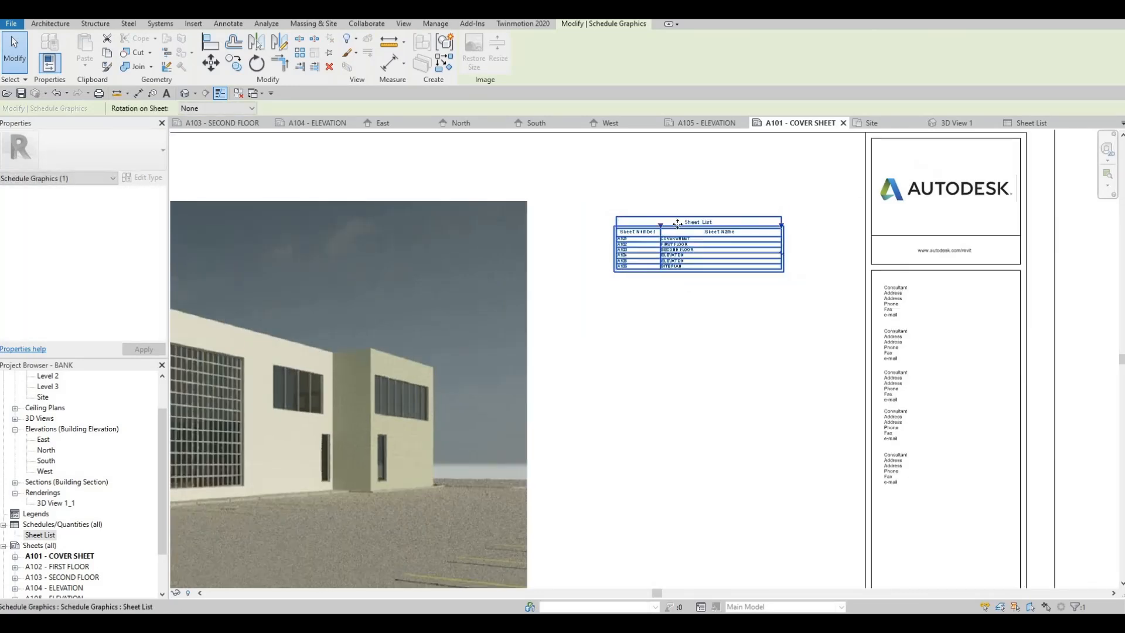
scroll(680, 288, "down", 2)
left_click_drag(664, 205, 652, 195)
middle_click_drag(791, 191, 855, 171)
scroll(731, 203, "up", 5)
key("Escape")
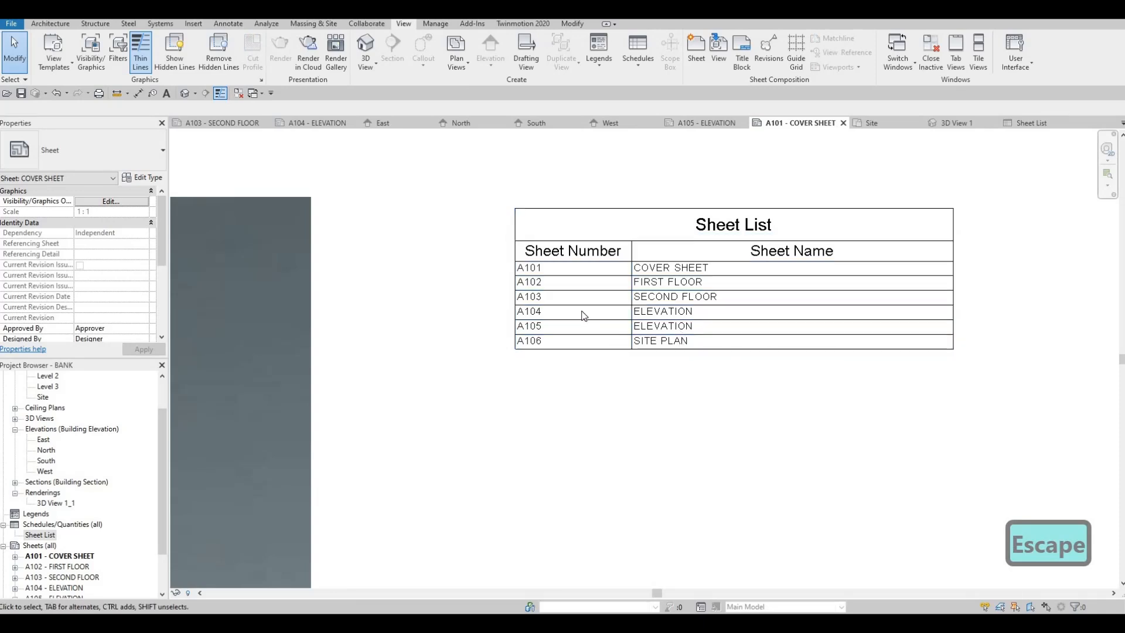
scroll(584, 316, "down", 2)
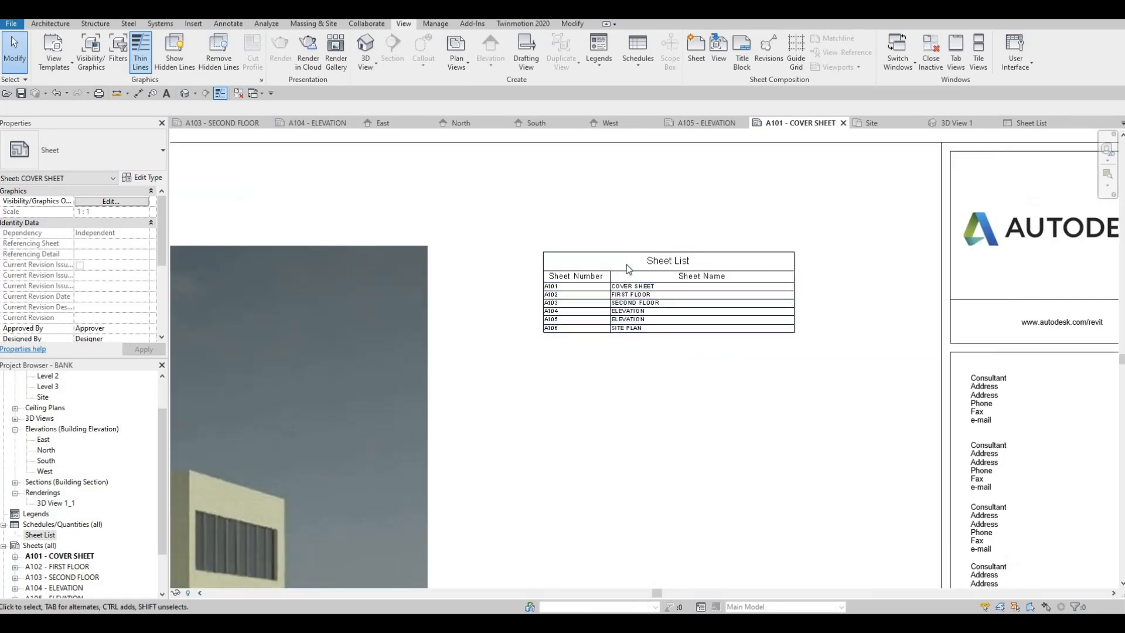
scroll(668, 267, "down", 3)
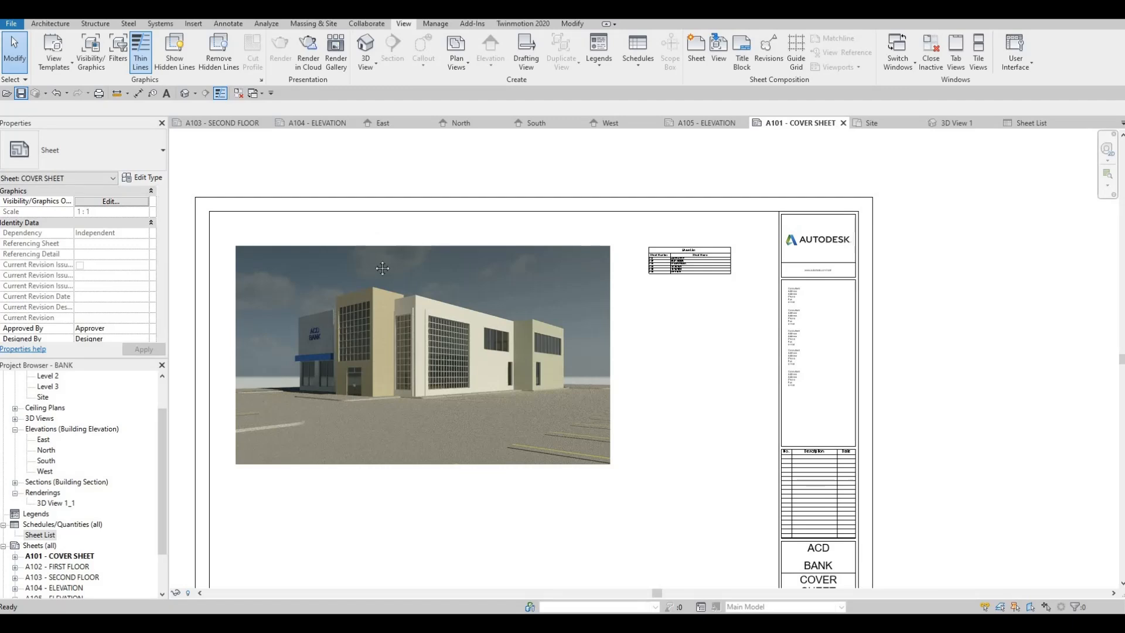
middle_click_drag(333, 306, 381, 237)
scroll(380, 237, "down", 1)
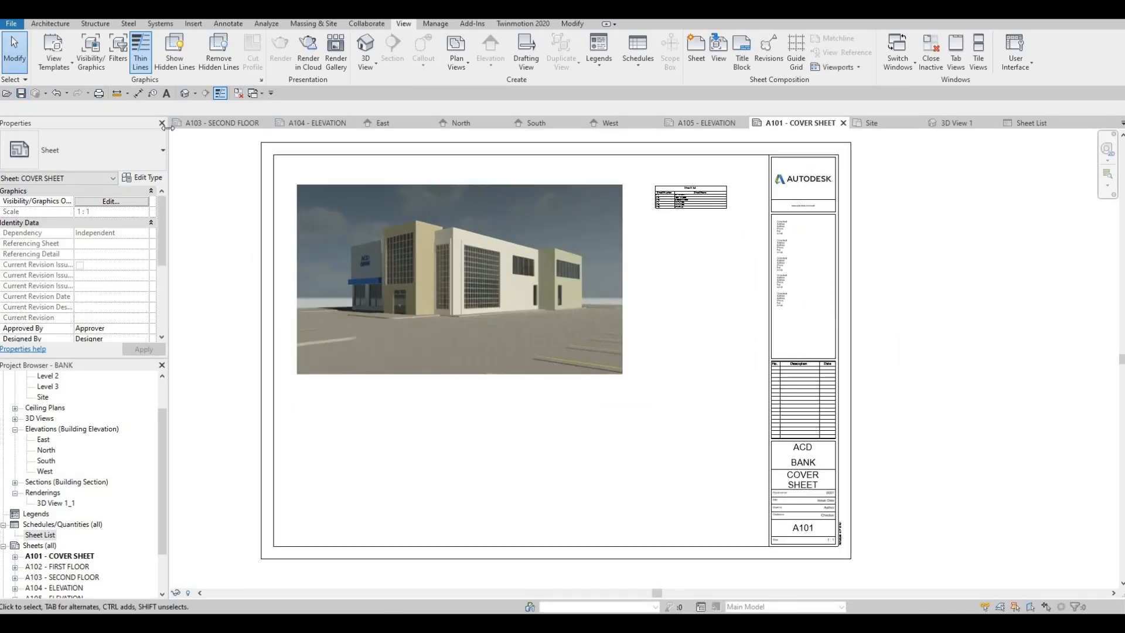
Step: Set up a print job with Microsoft Print to PDF that combines selected views/sheets into a single file
left_click(98, 93)
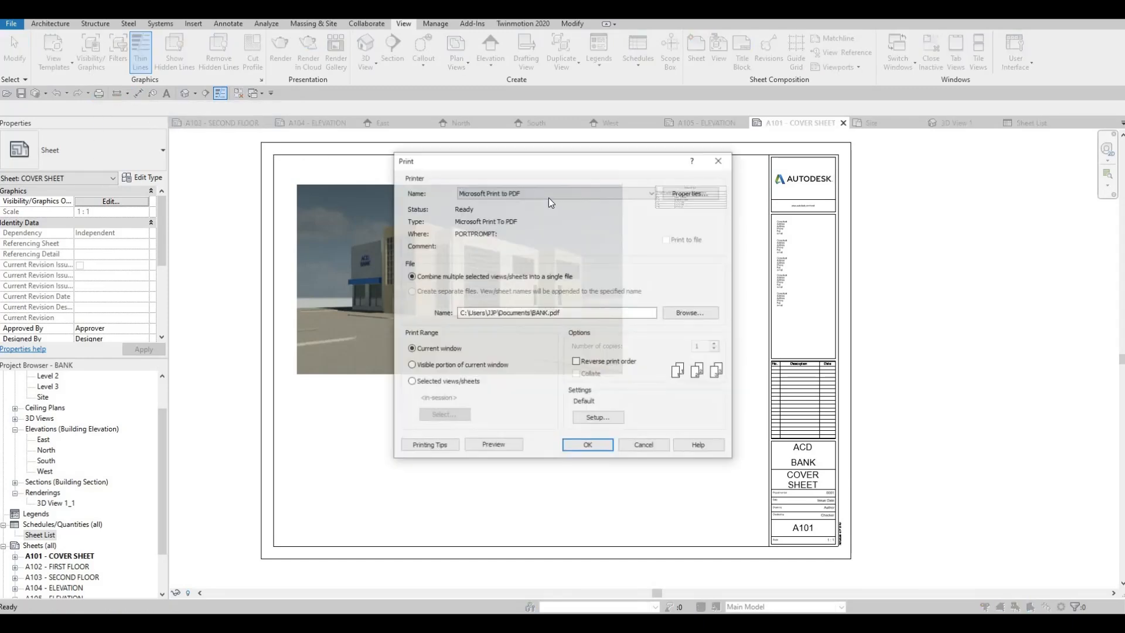
left_click(547, 197)
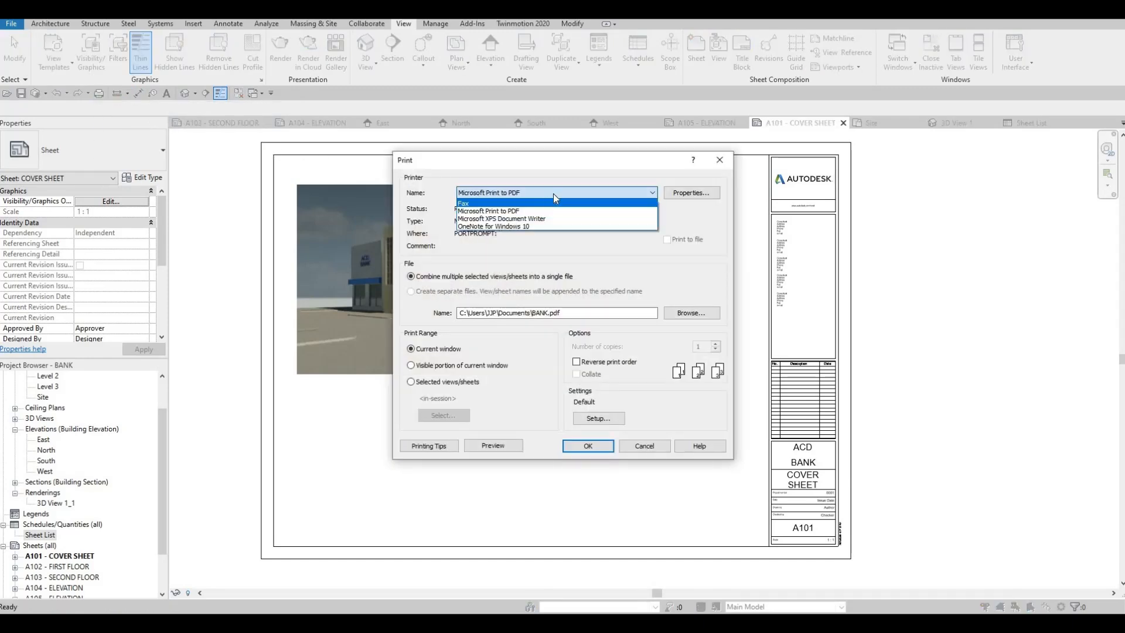
left_click(555, 193)
left_click(547, 195)
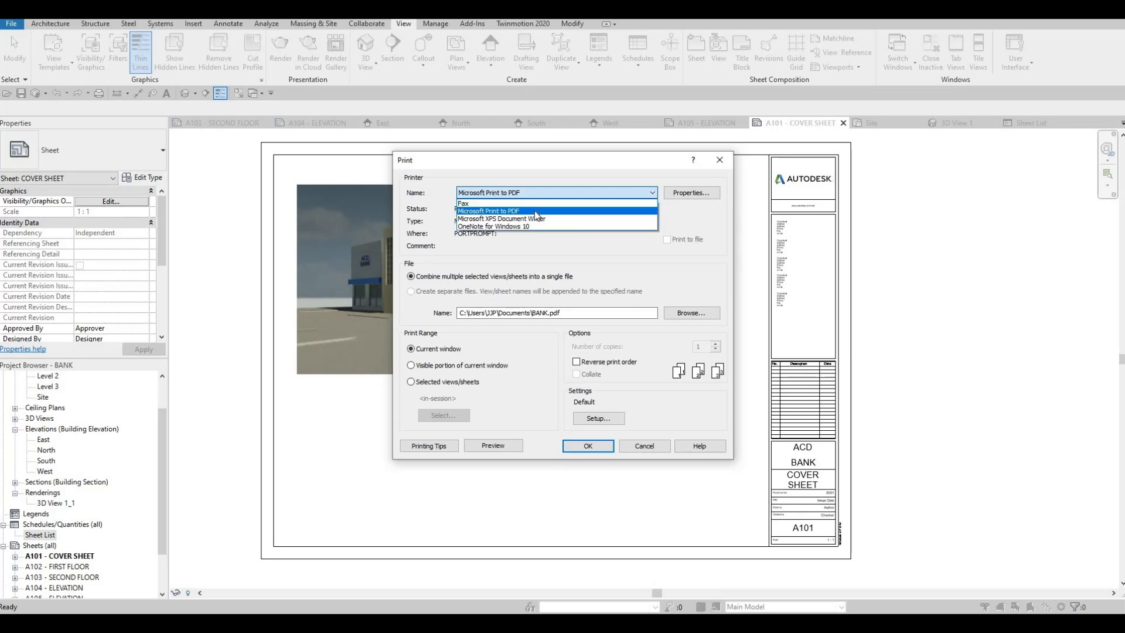
left_click(535, 212)
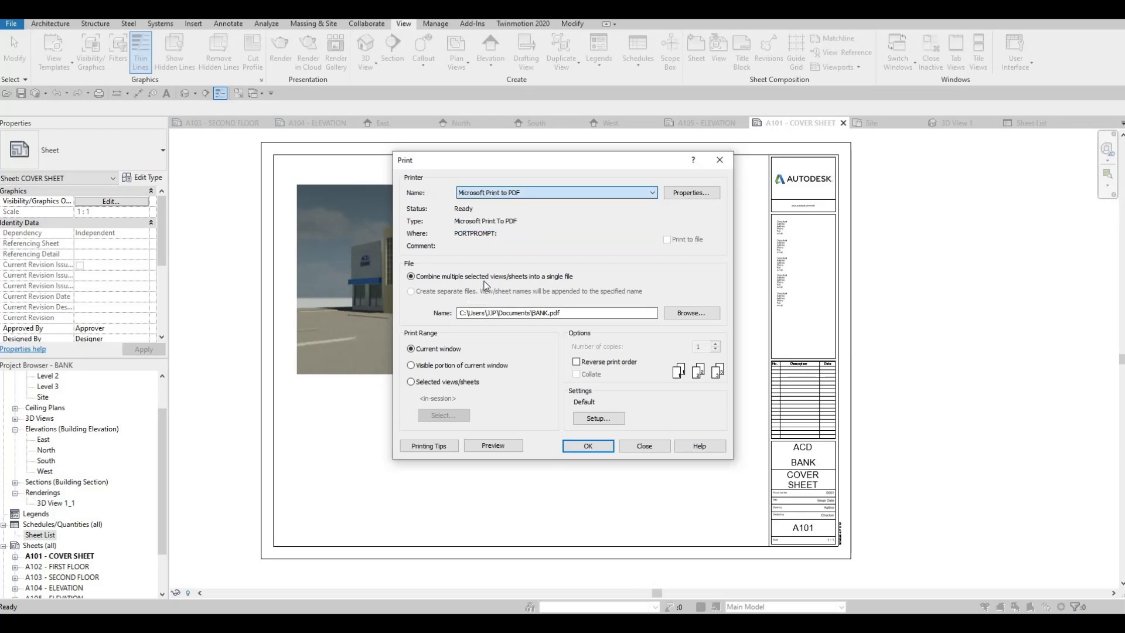
left_click(412, 384)
left_click(427, 296)
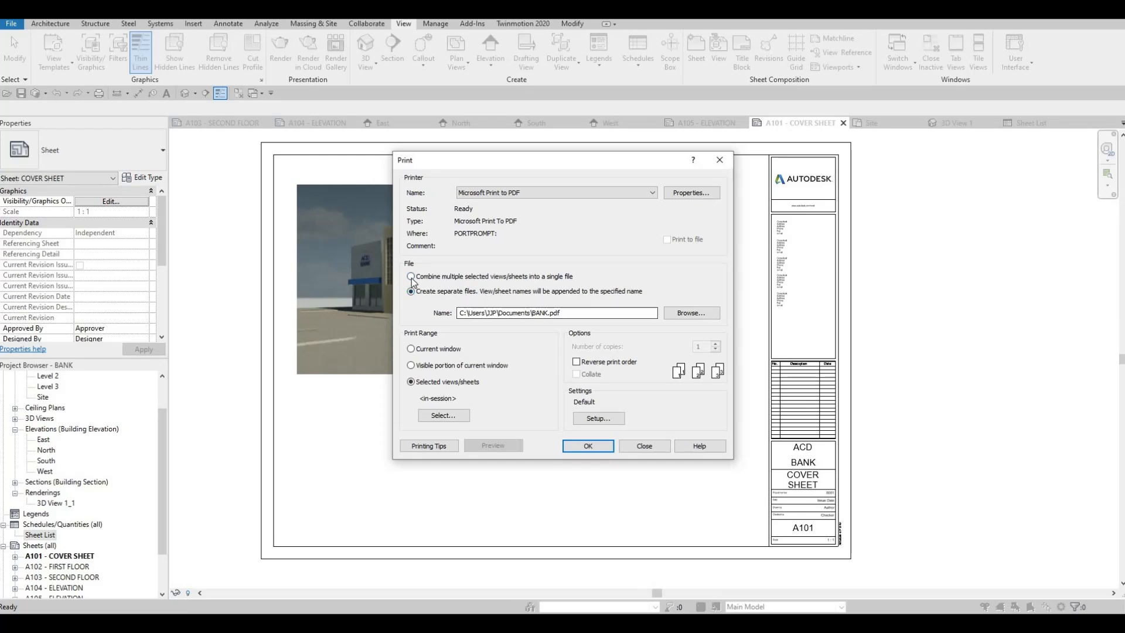
Step: Limit the print selection to sheets, include all of them, and save the selection as a set named FULLSET
left_click(443, 415)
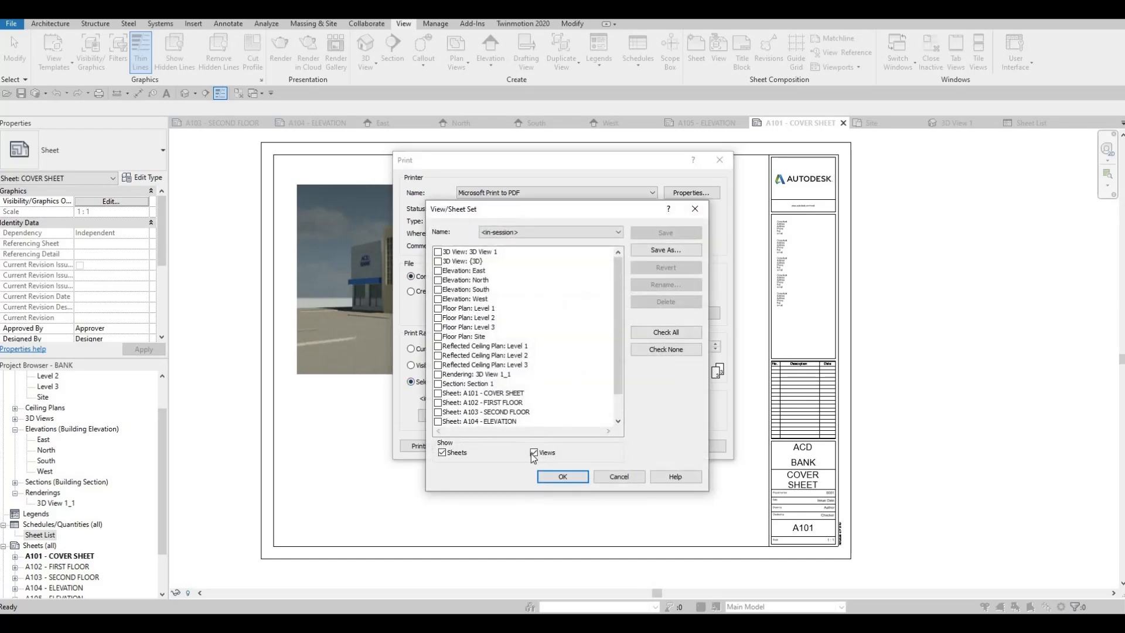
left_click(534, 453)
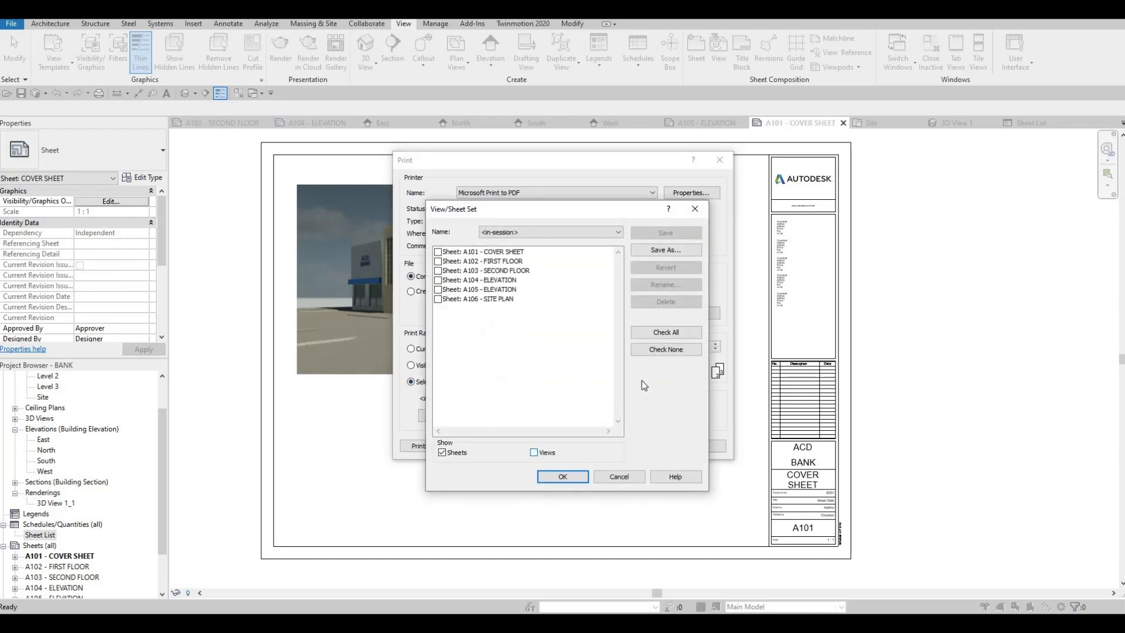
left_click(664, 332)
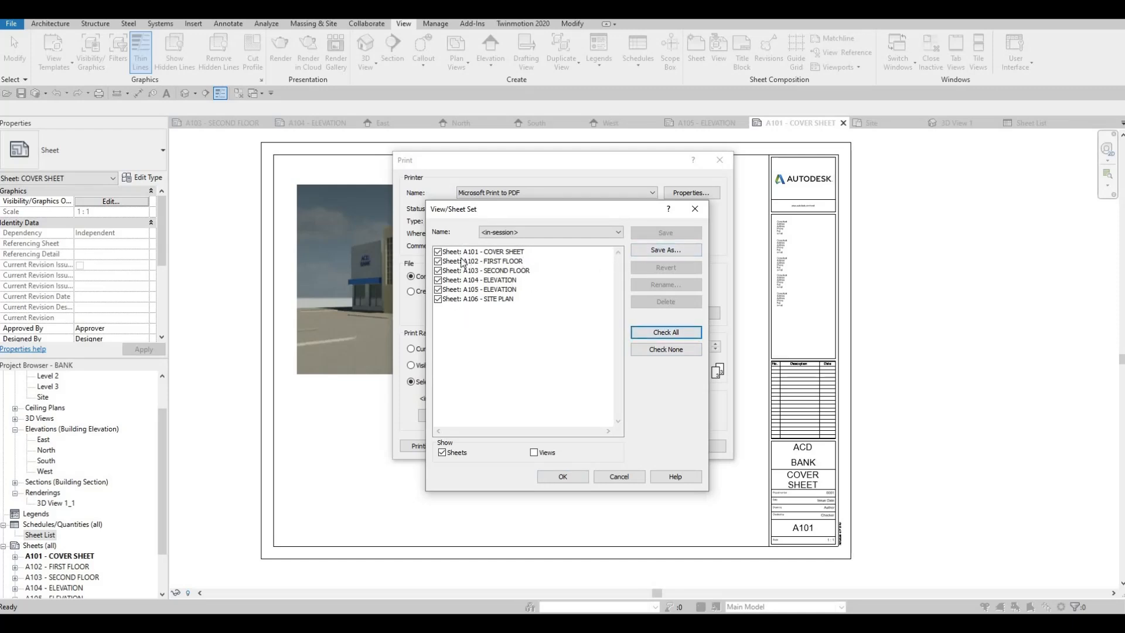
left_click(652, 250)
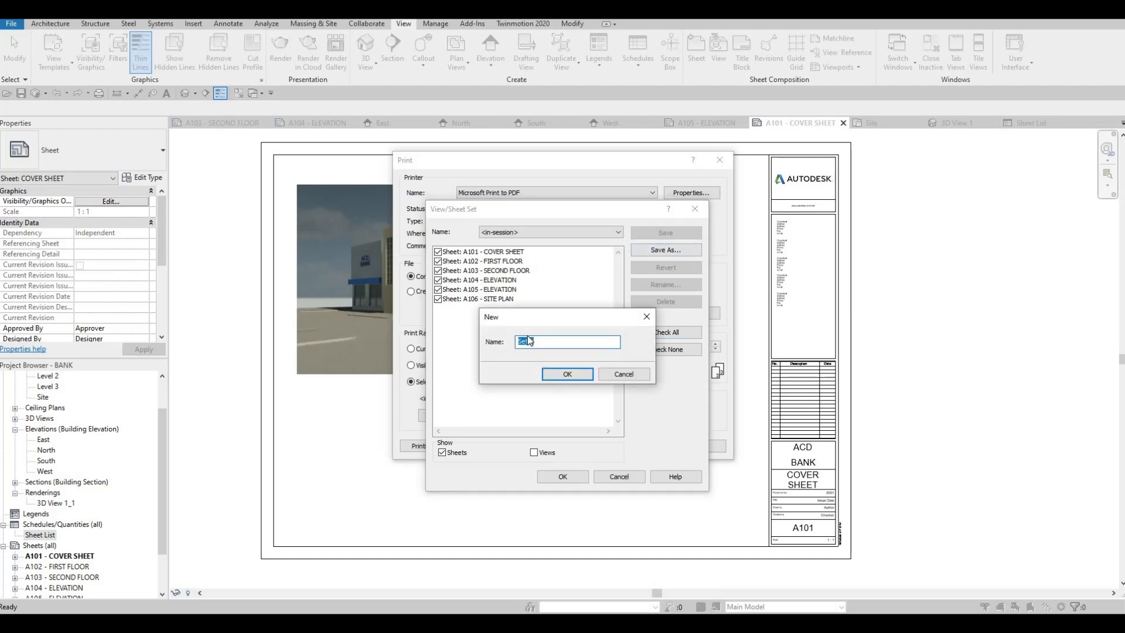
type("FULL")
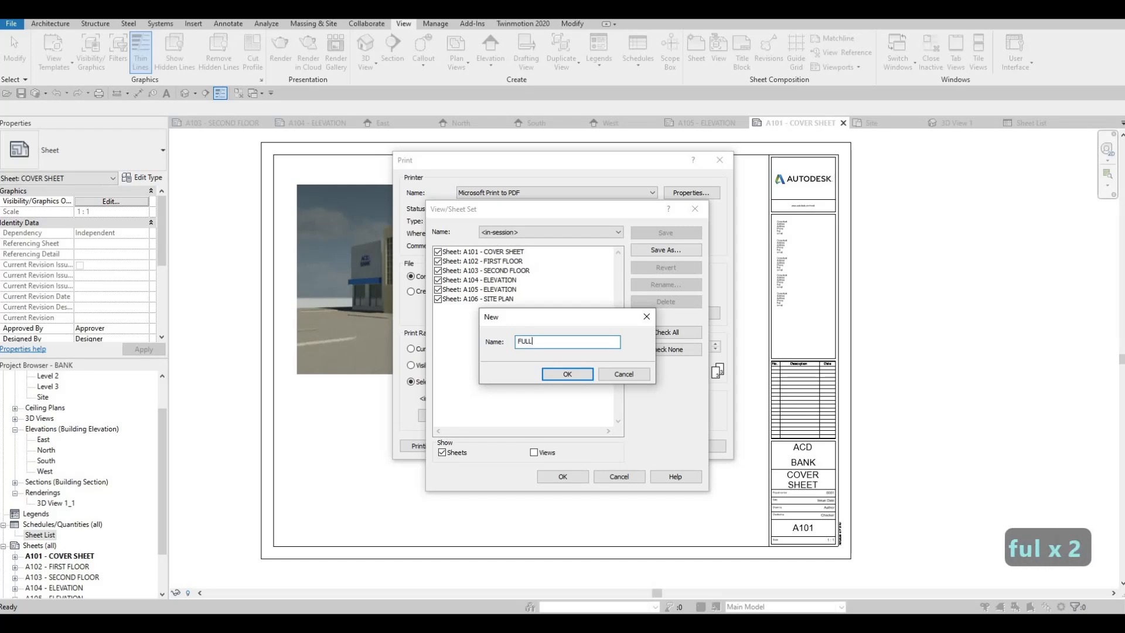
type("SET")
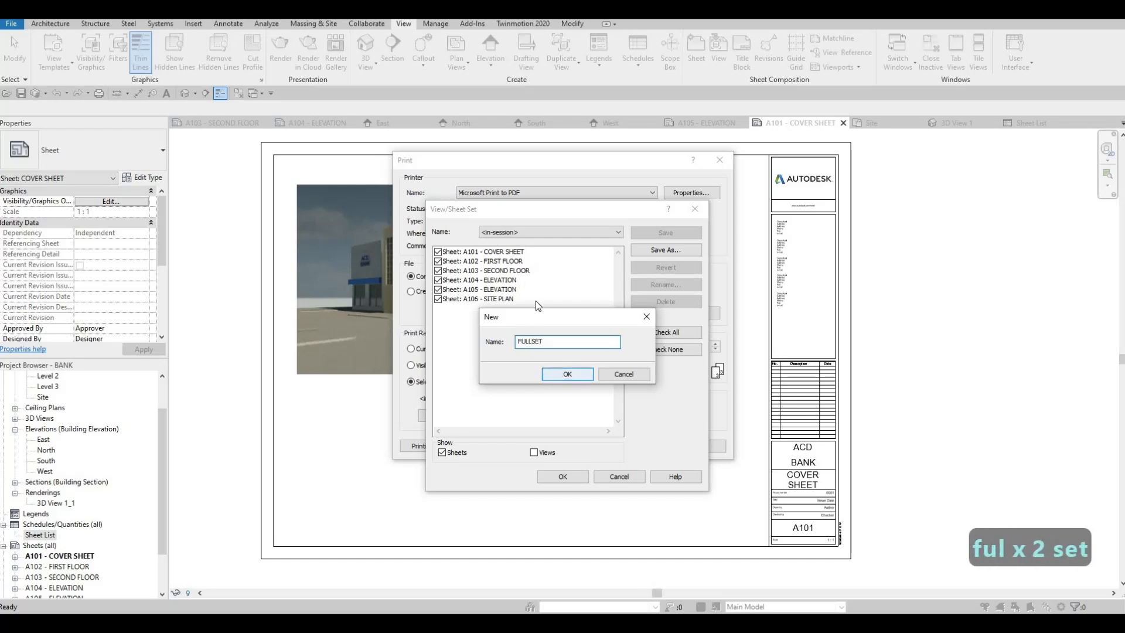
left_click(567, 374)
left_click(566, 477)
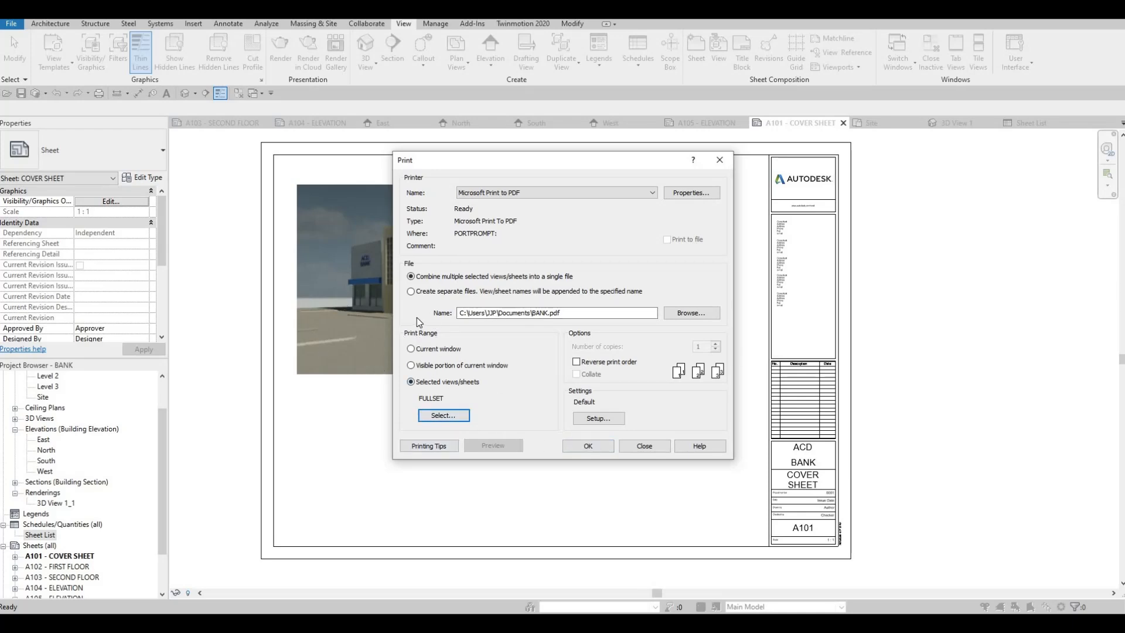
Step: Print the set to a PDF named BANK in the 2043 BANK project's Revit File folder and look through its pages
left_click(595, 448)
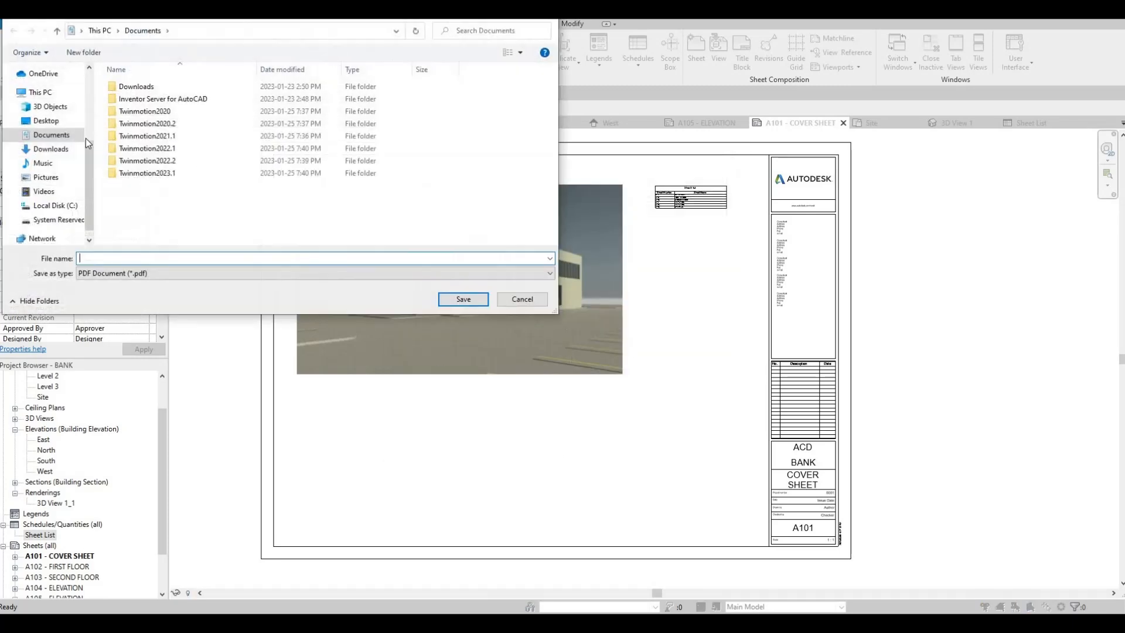
left_click(28, 119)
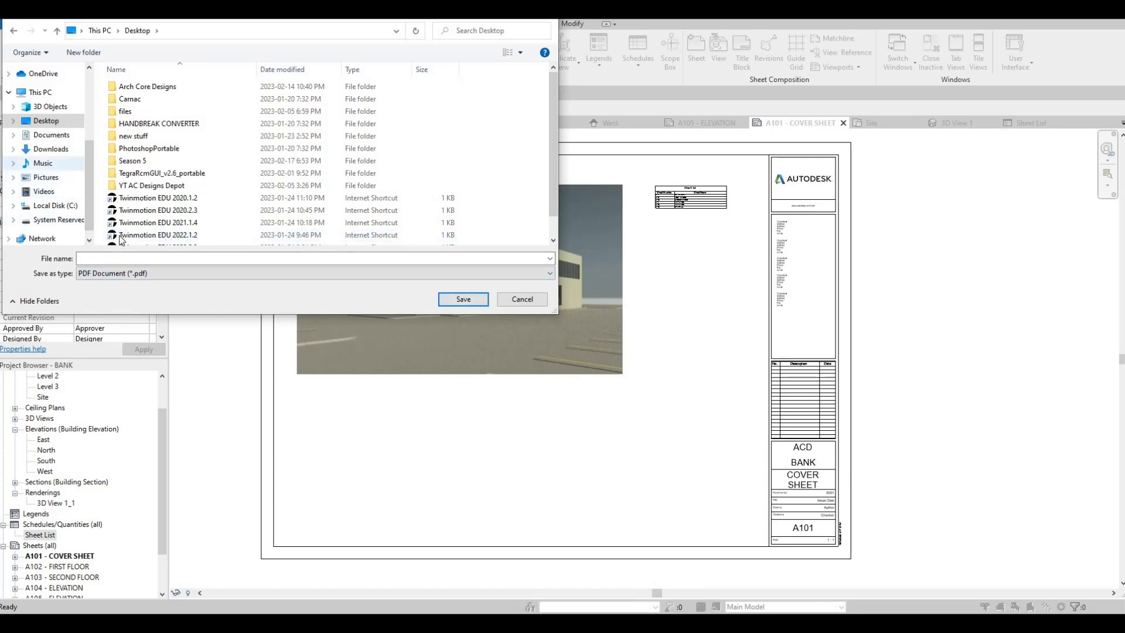
key("F1")
left_click(108, 263)
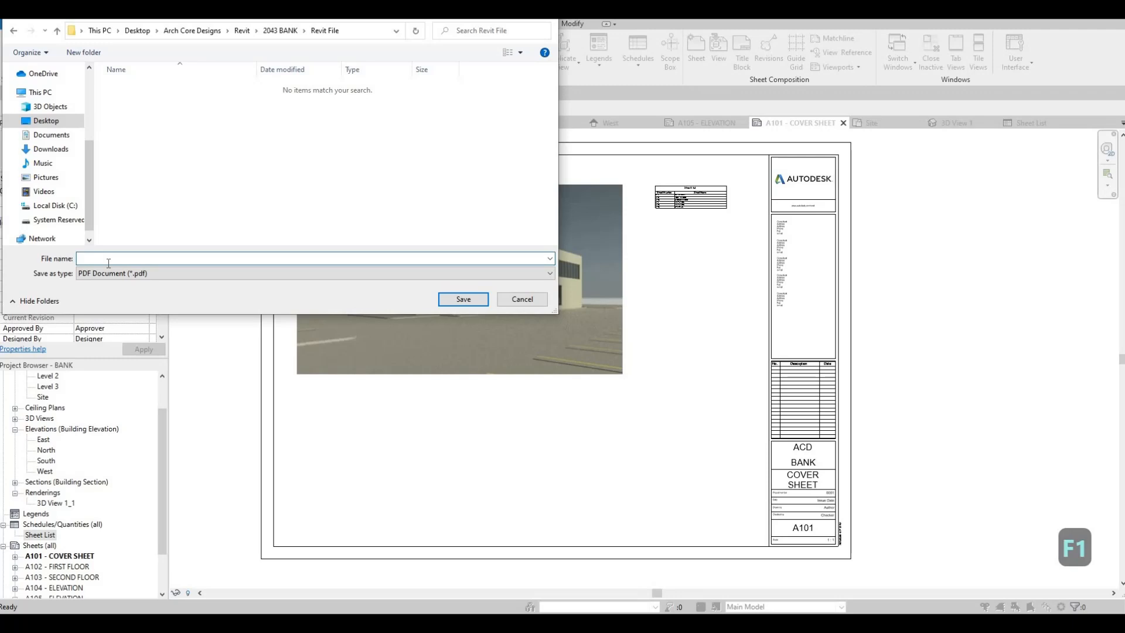
type("BANK")
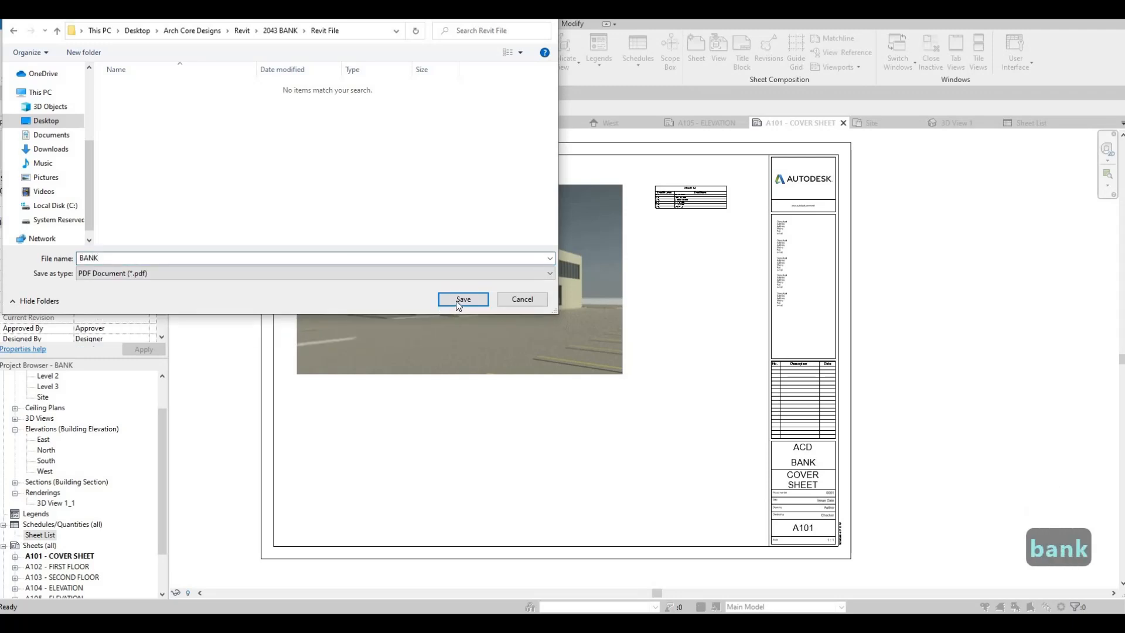
left_click(456, 300)
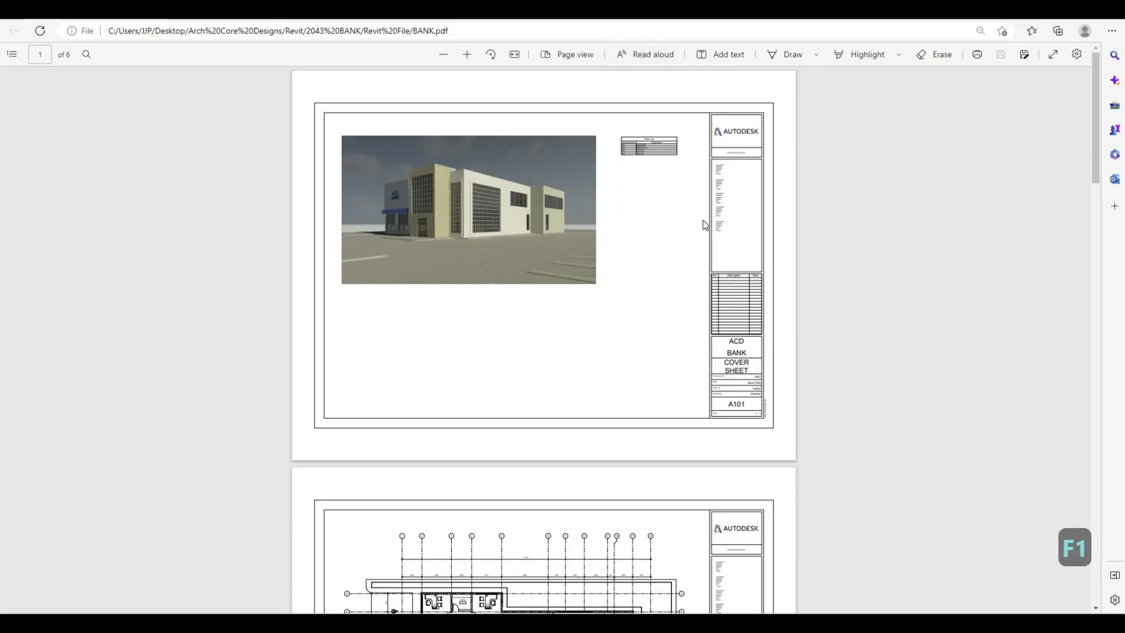
scroll(702, 221, "down", 2)
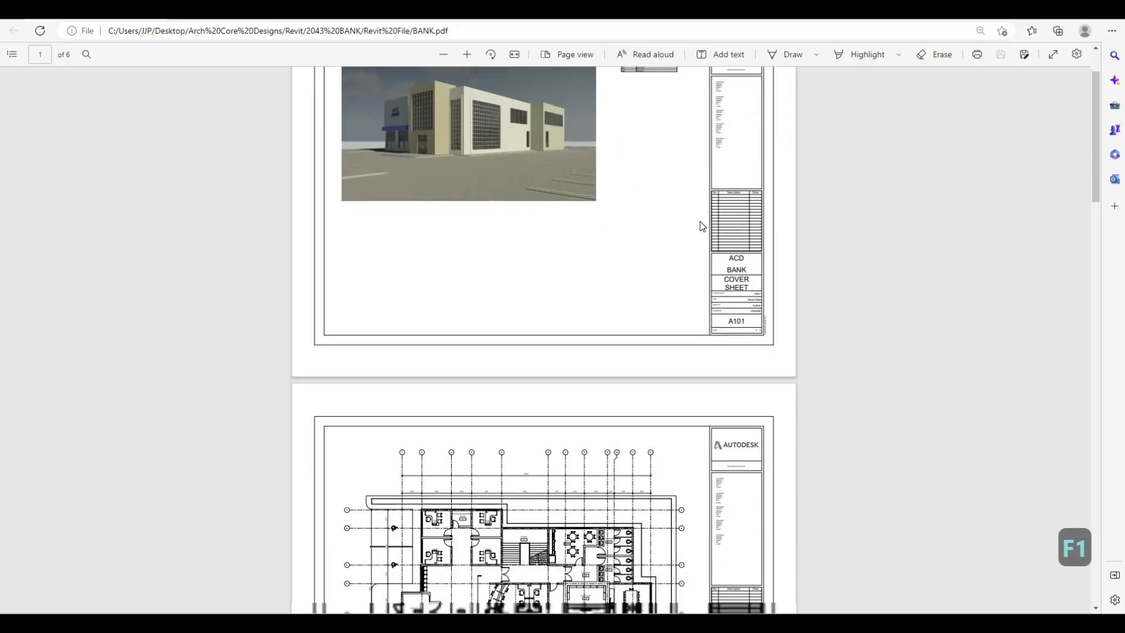
Step: Review every page of the BANK PDF from the cover sheet to the site plan, and switch back to Revit
scroll(732, 233, "up", 2, "ctrl")
scroll(733, 233, "up", 3)
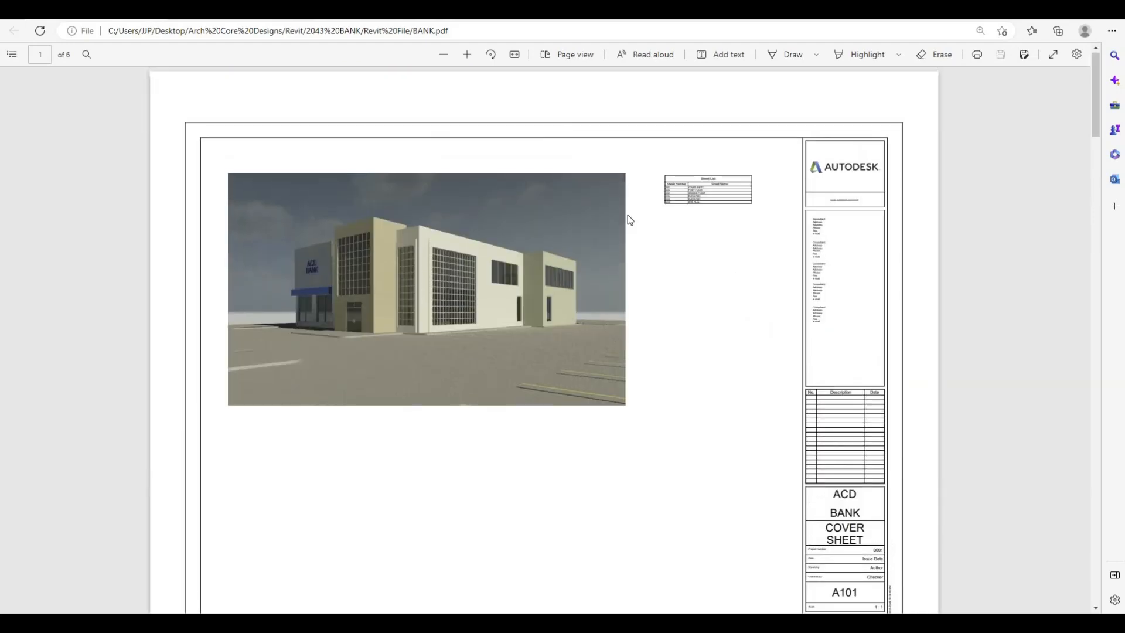
scroll(691, 223, "down", 3)
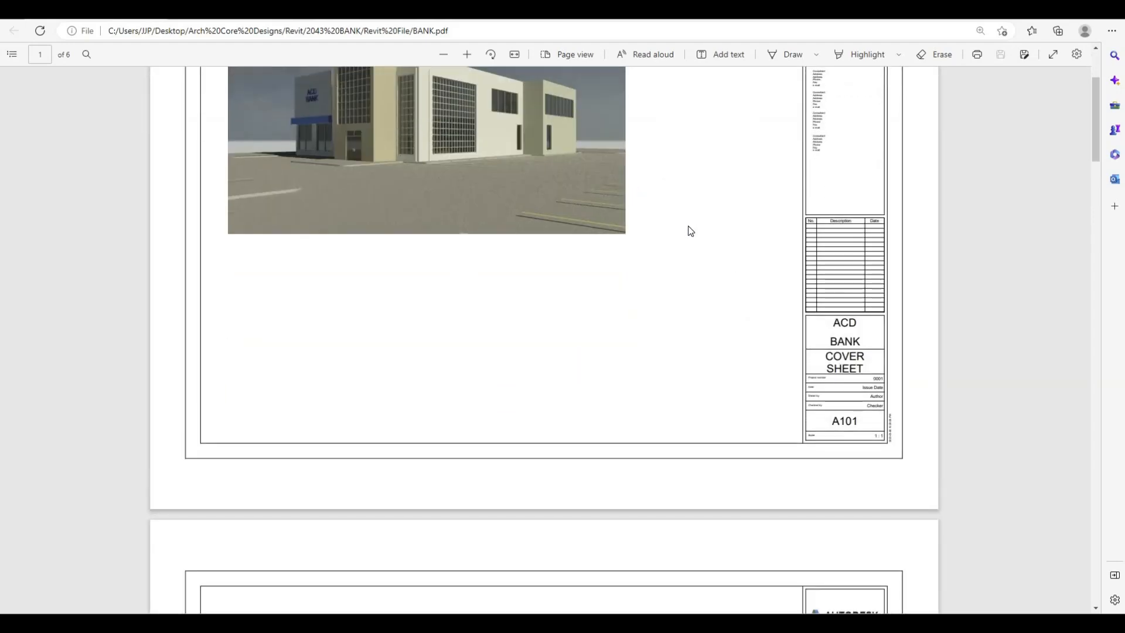
scroll(691, 231, "down", 3)
scroll(680, 232, "down", 5)
scroll(680, 232, "down", 5)
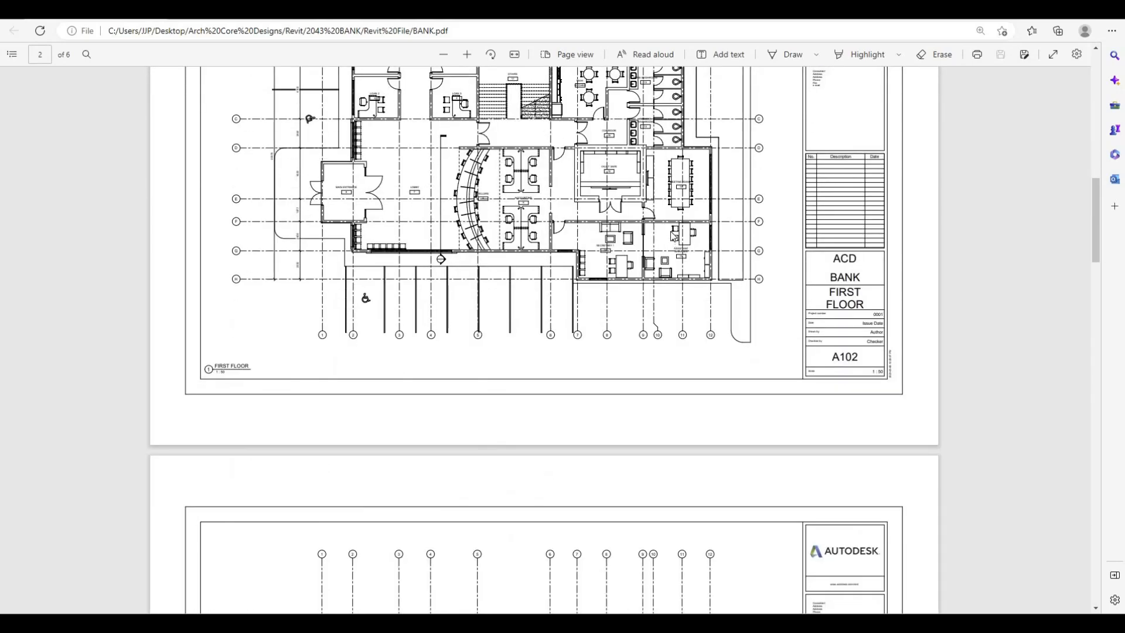
scroll(674, 236, "down", 9)
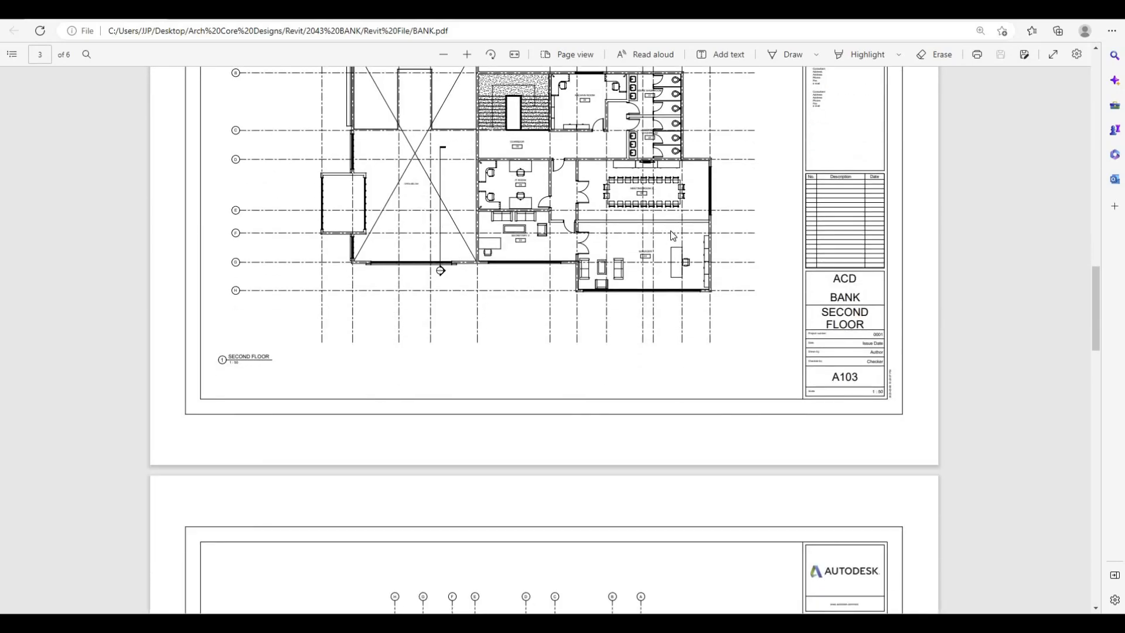
scroll(671, 230, "down", 9)
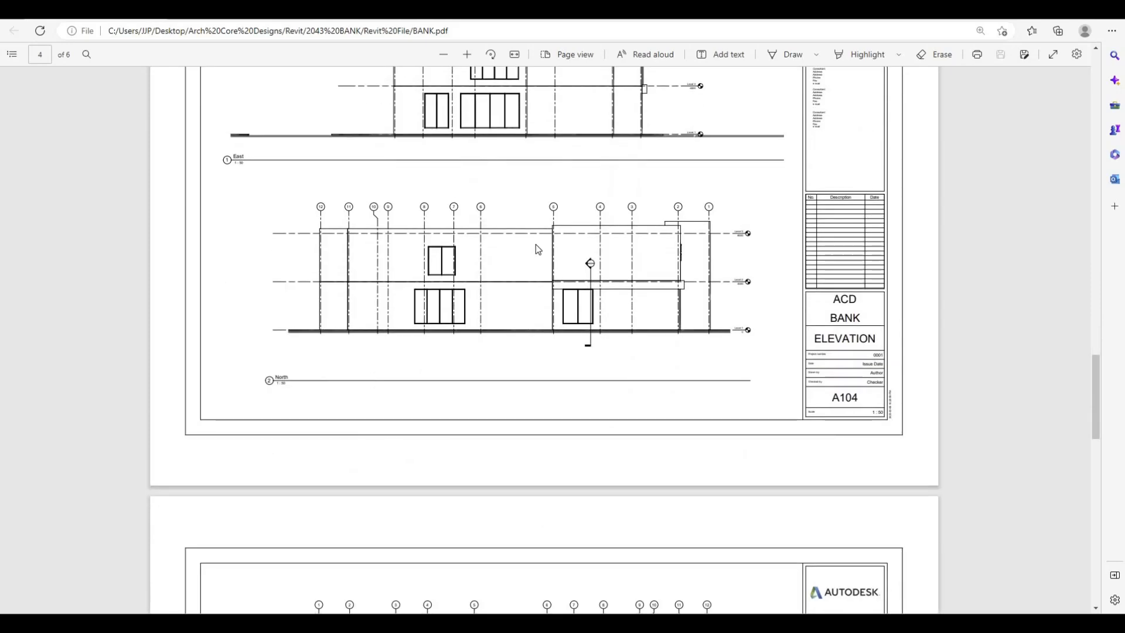
scroll(533, 244, "down", 15)
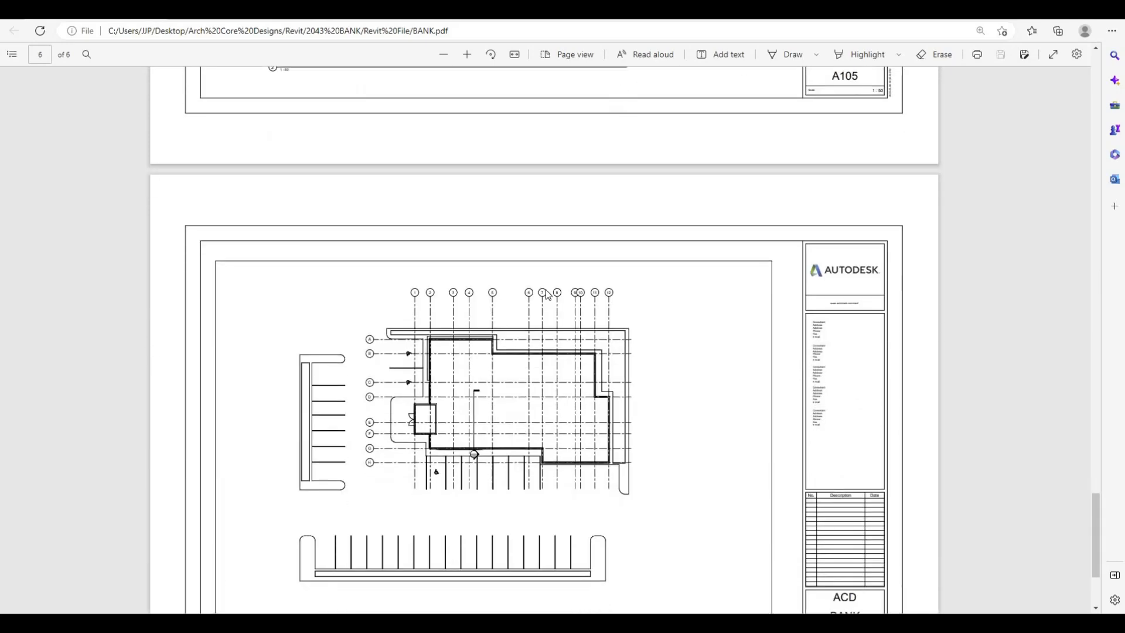
scroll(528, 316, "down", 3)
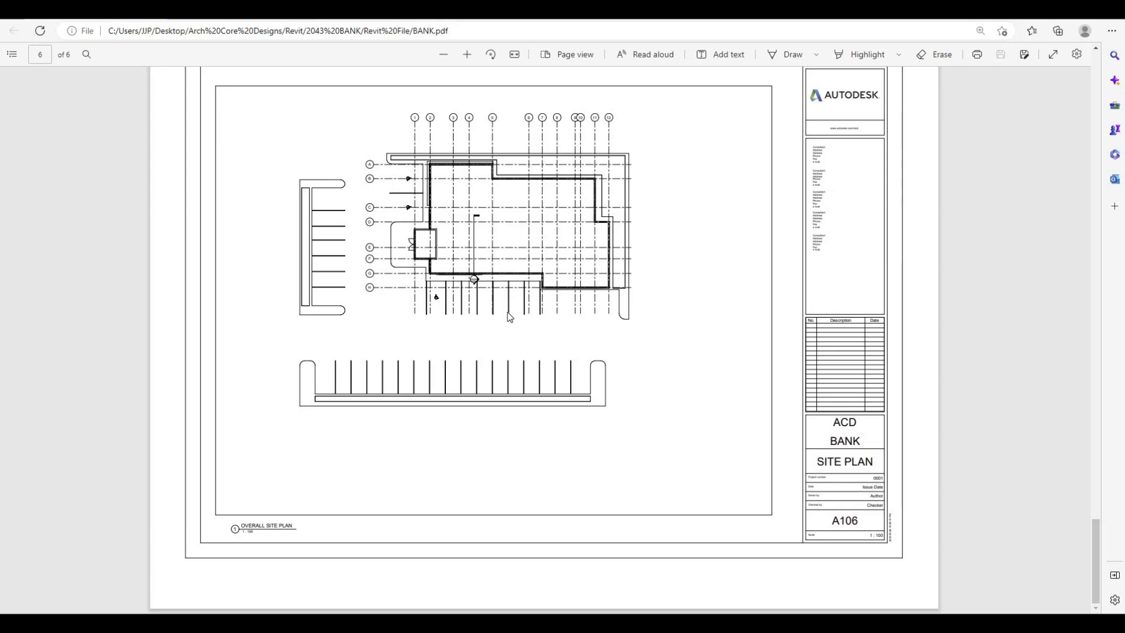
scroll(510, 316, "up", 12)
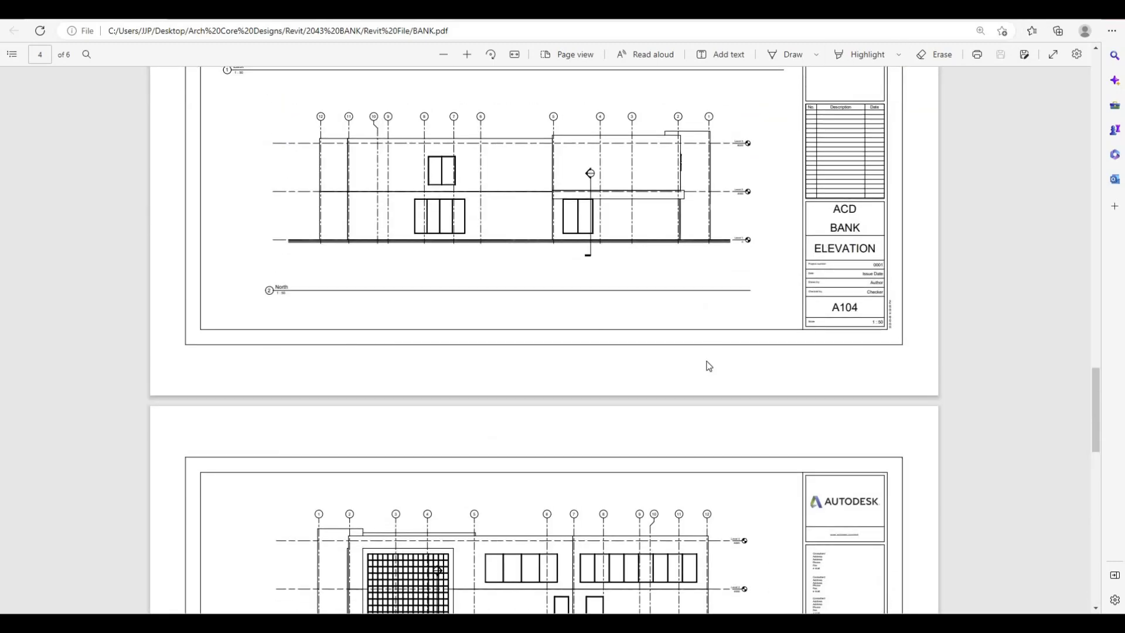
key("alt+Tab")
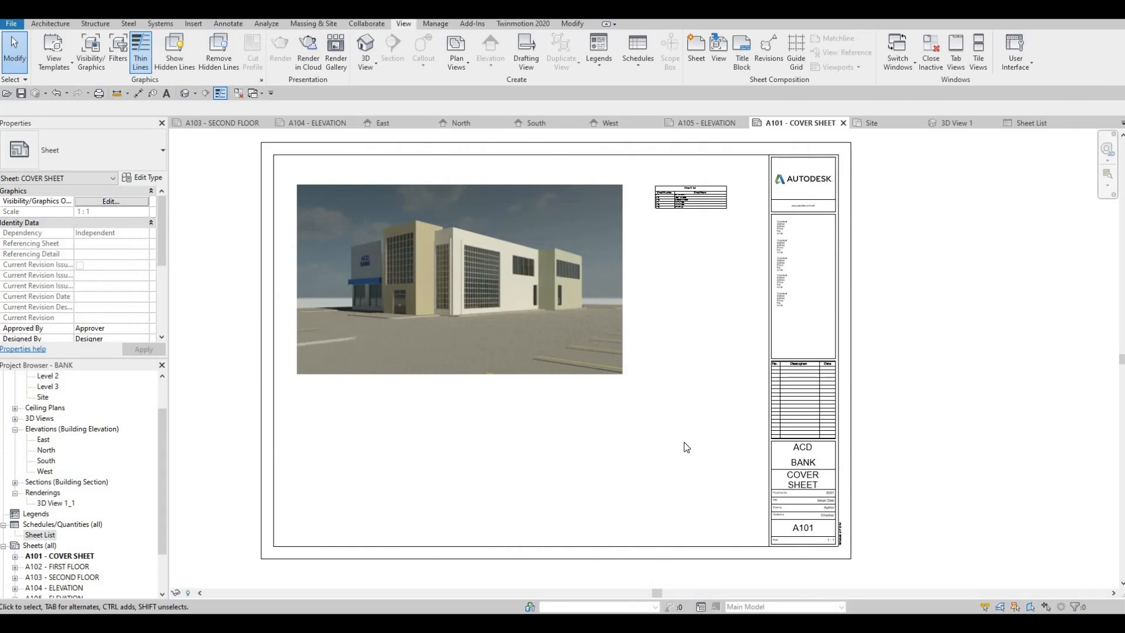